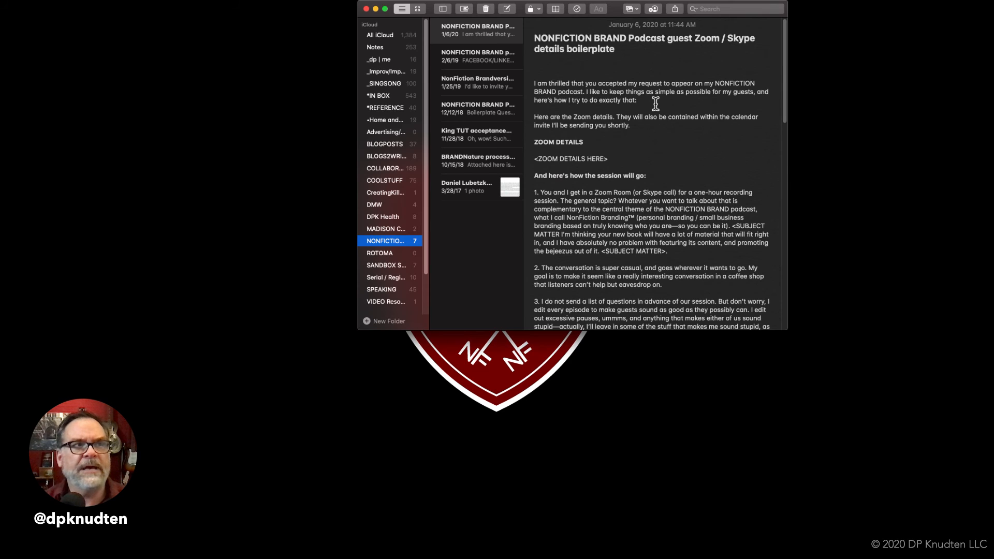
# Step: Search all notes for "bio" and bring up the 100-word version in the biography note
pyautogui.click(648, 117)
pyautogui.click(716, 10)
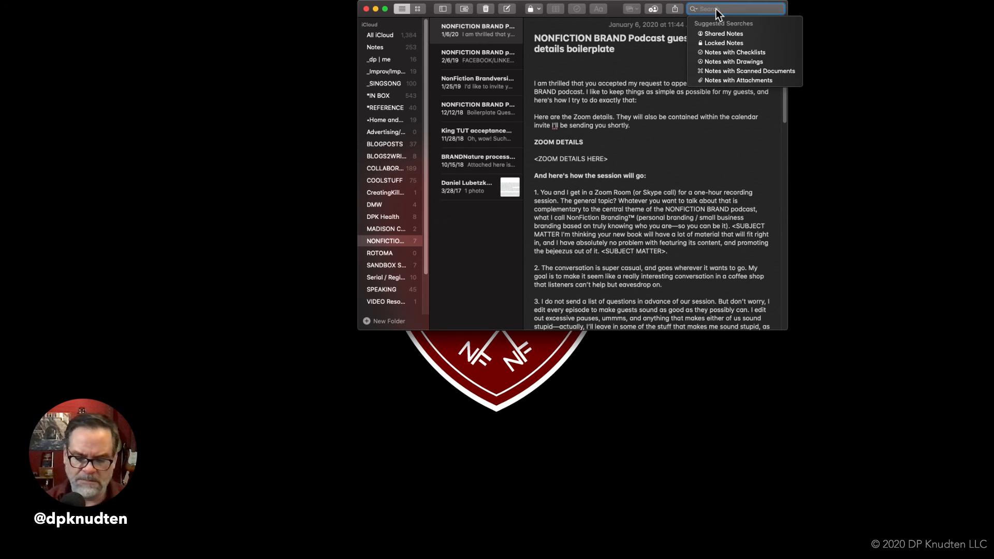
pyautogui.write('bio')
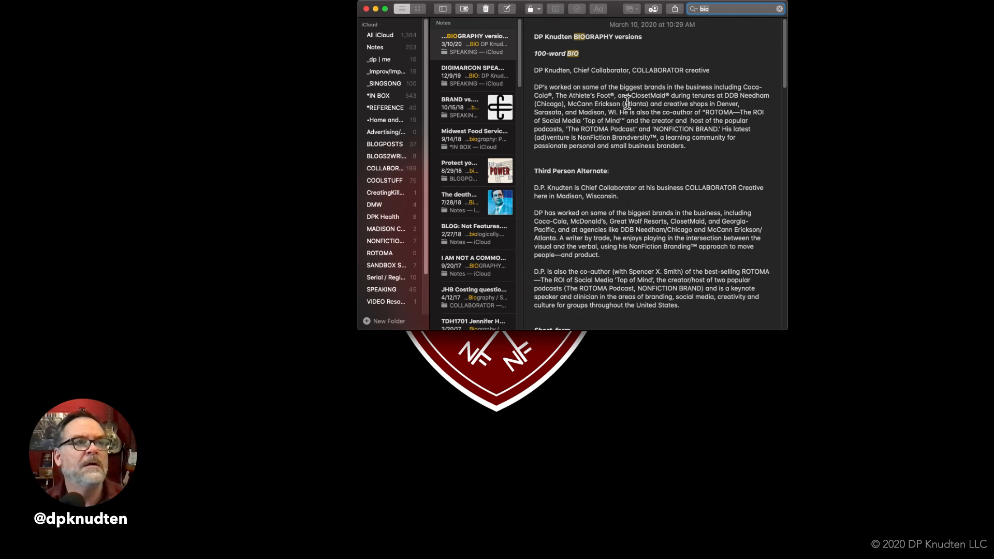
pyautogui.scroll(-2, 627, 101)
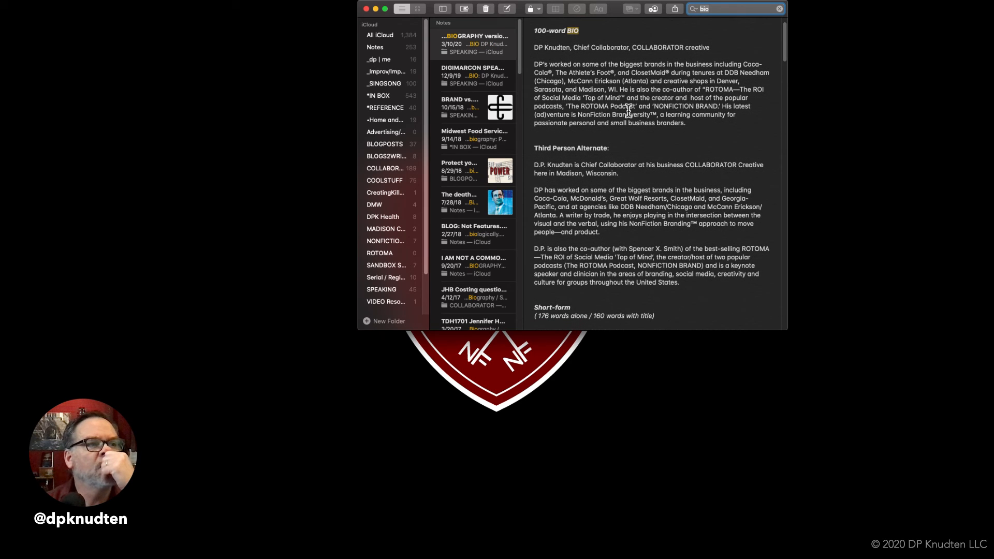
# Step: Copy the 100-word bio with its name-and-title line and paste it below the ABOUT THE AUTHOR heading in Affinity Publisher
pyautogui.click(682, 283)
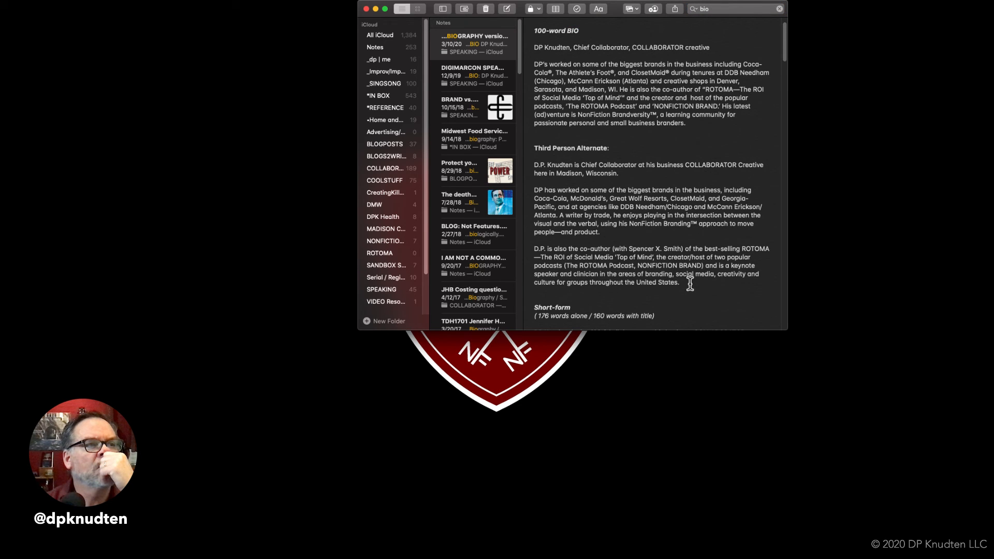
pyautogui.moveTo(690, 284); pyautogui.dragTo(628, 266)
pyautogui.moveTo(705, 125); pyautogui.dragTo(523, 66)
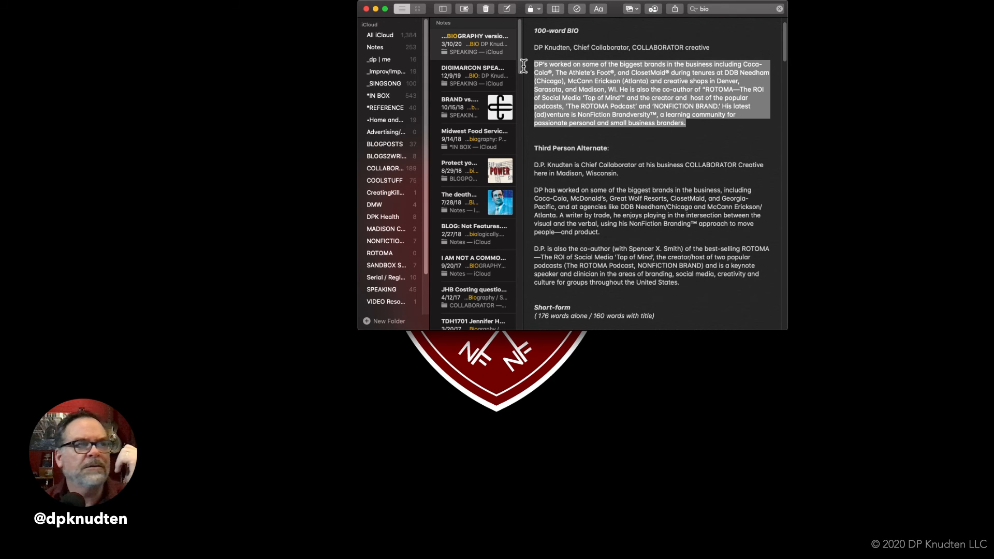
pyautogui.click(702, 127)
pyautogui.moveTo(702, 127); pyautogui.dragTo(516, 47)
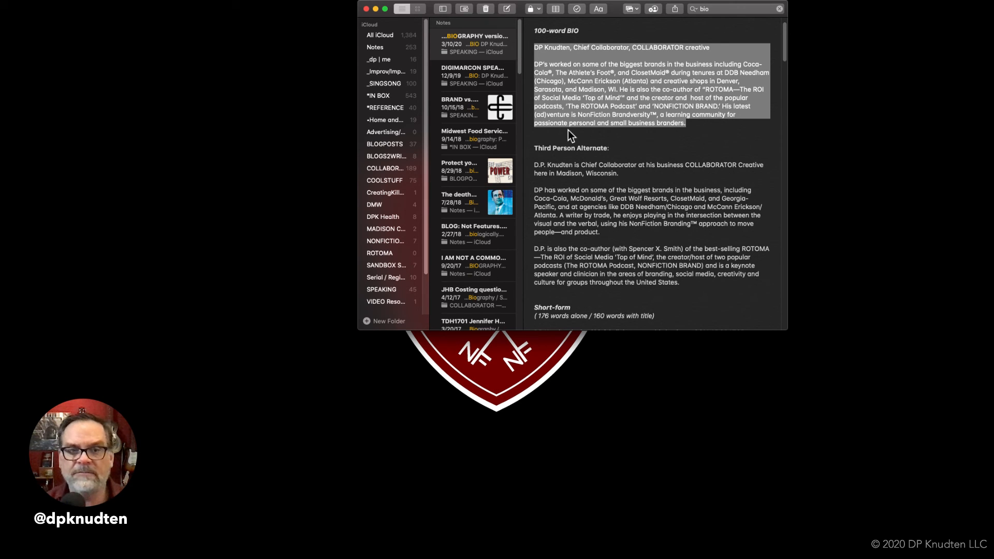
pyautogui.press('super+Tab')
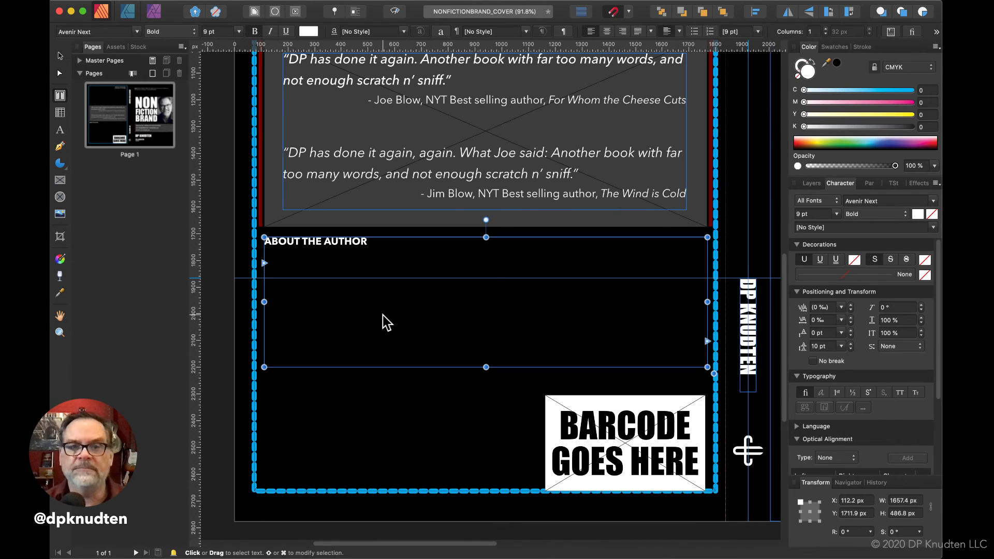
pyautogui.press('super+v')
# Step: Set the font of all text in the ABOUT THE AUTHOR frame to Avenir
pyautogui.tripleClick(383, 315)
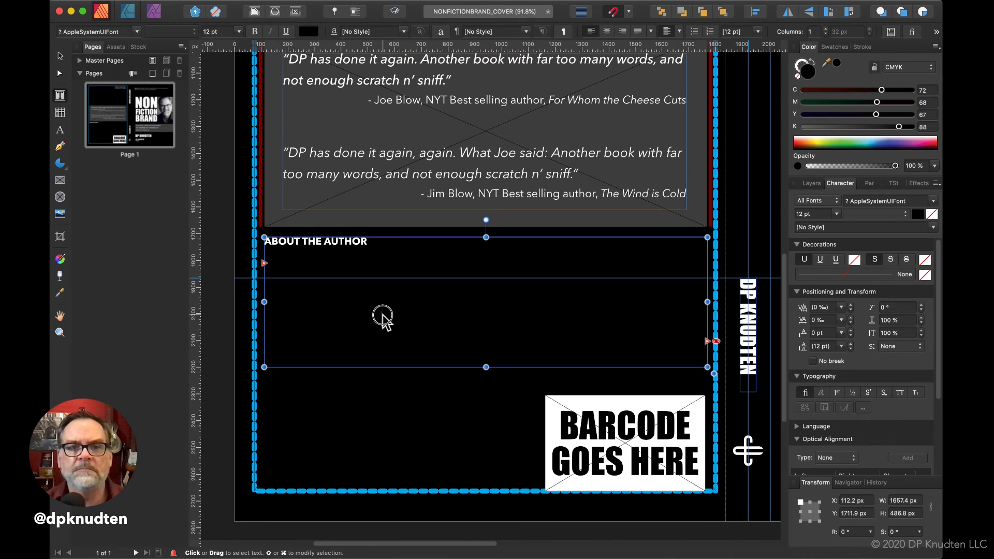
pyautogui.press('super+a')
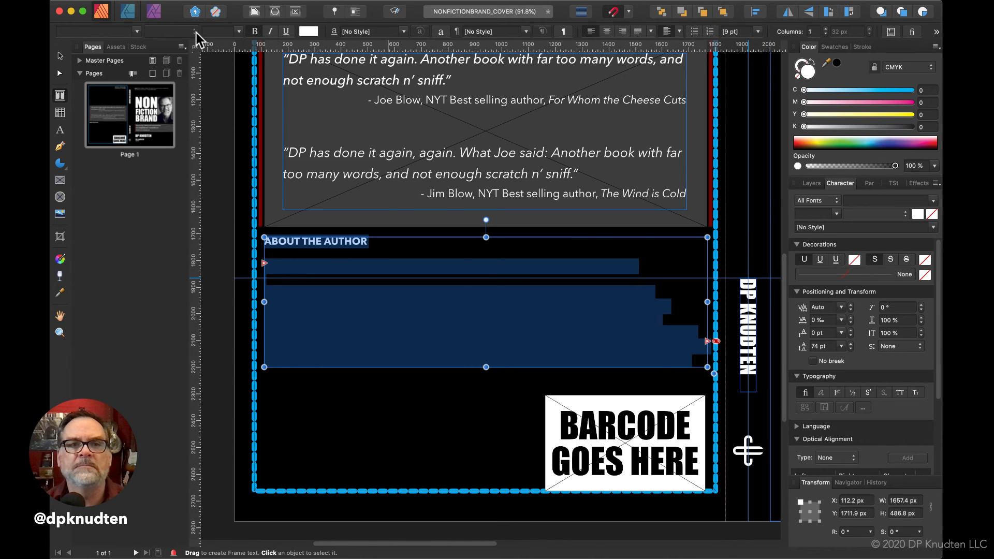
pyautogui.click(136, 31)
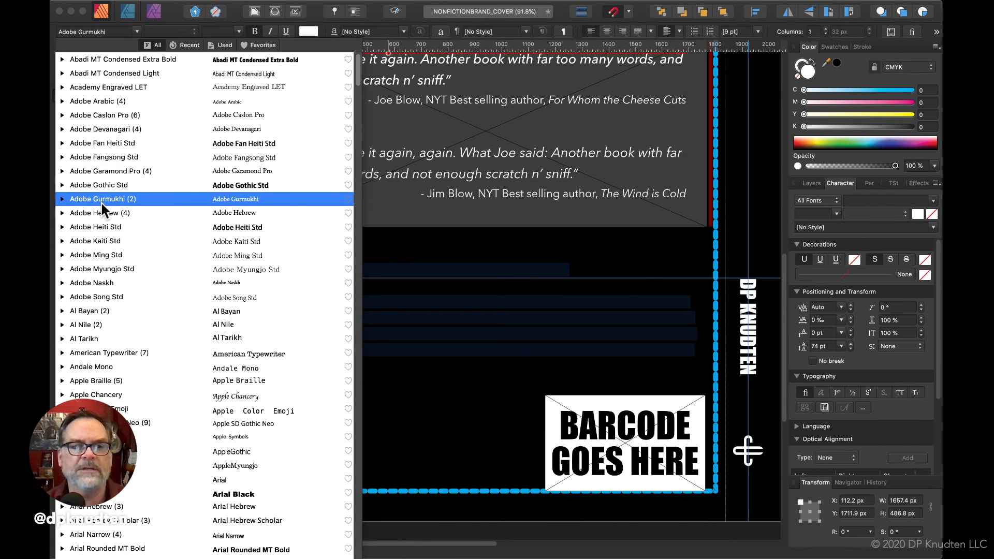
pyautogui.scroll(-3, 101, 201)
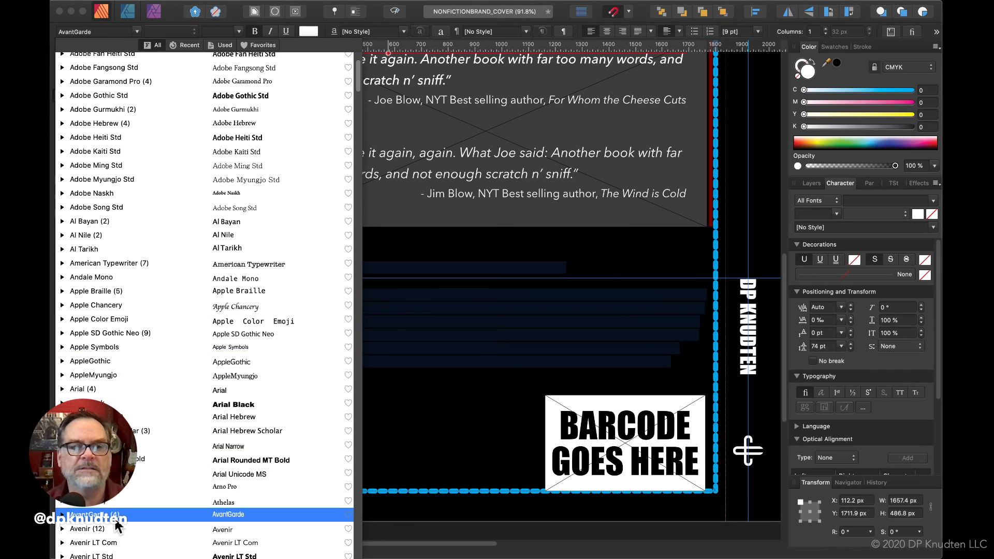
pyautogui.click(121, 529)
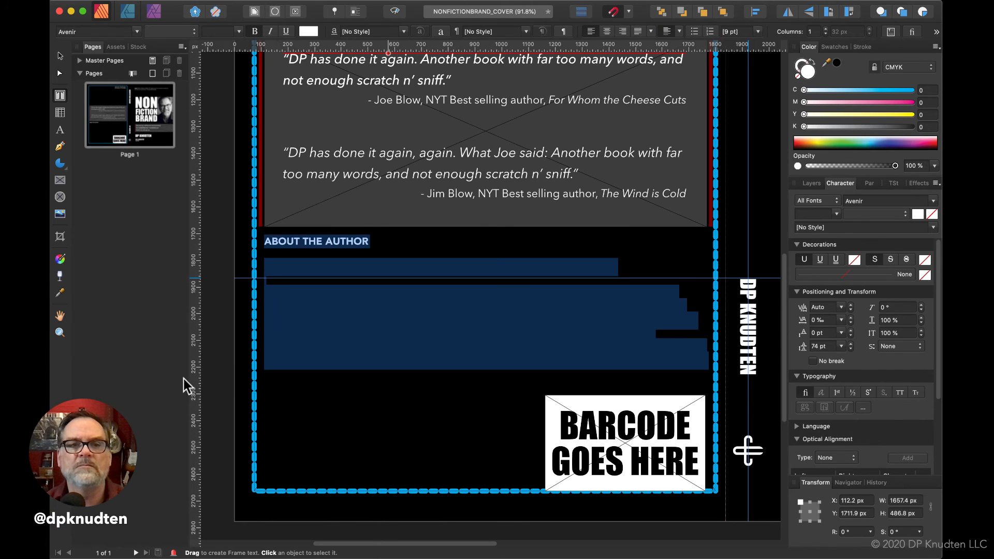
# Step: Set the font of all text in the ABOUT THE AUTHOR frame to Avenir Next
pyautogui.tripleClick(334, 347)
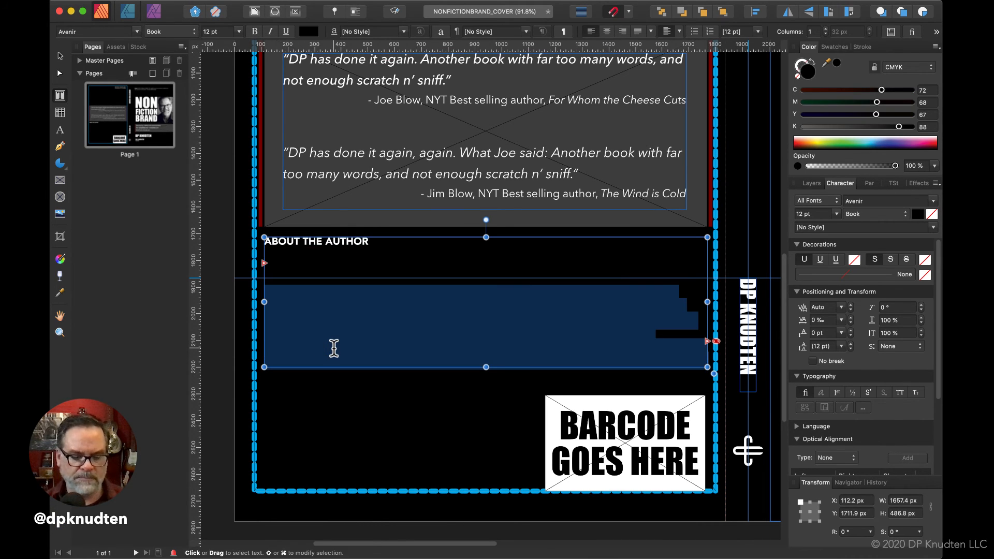
pyautogui.press('super+a')
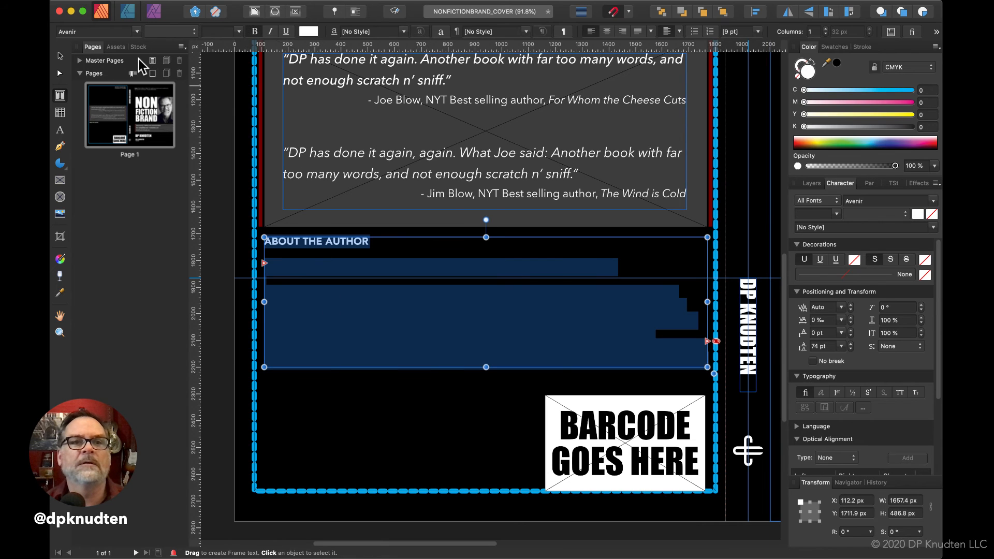
pyautogui.click(136, 32)
pyautogui.write('Avenir LT Com')
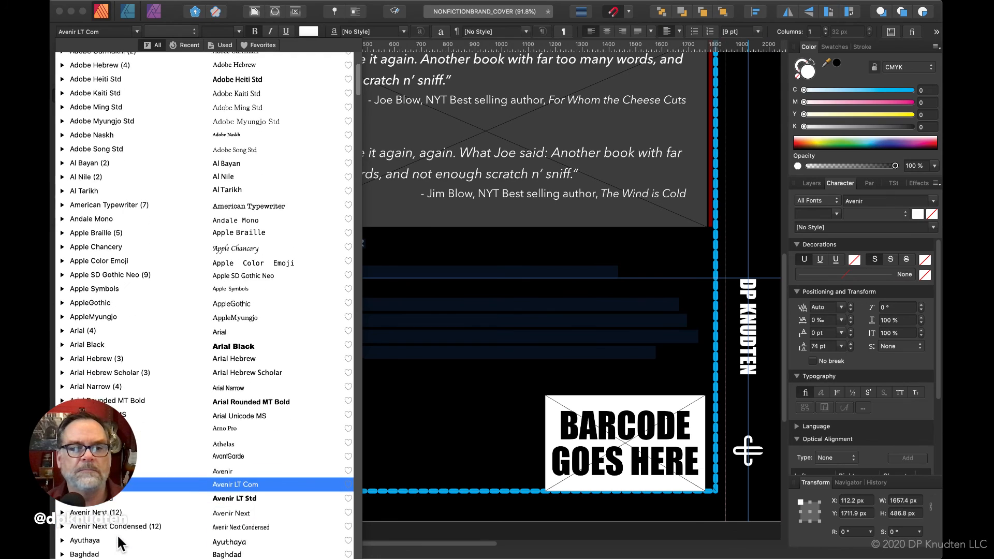
pyautogui.press('Down')
pyautogui.press('Down')
pyautogui.press('Return')
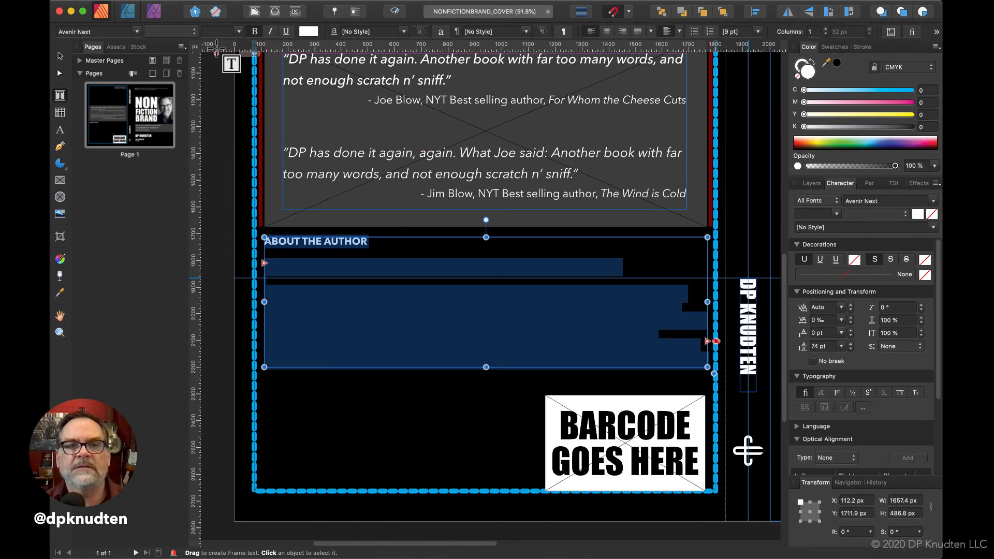
# Step: Set the size of all text in the ABOUT THE AUTHOR frame to 10 pt
pyautogui.click(219, 31)
pyautogui.write('12')
pyautogui.press('BackSpace')
pyautogui.write('0')
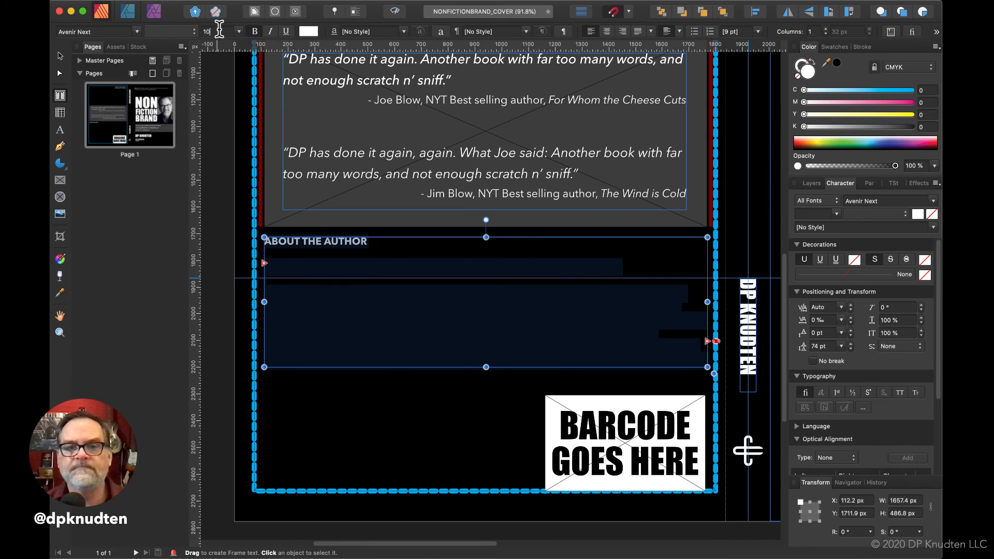
pyautogui.press('Return')
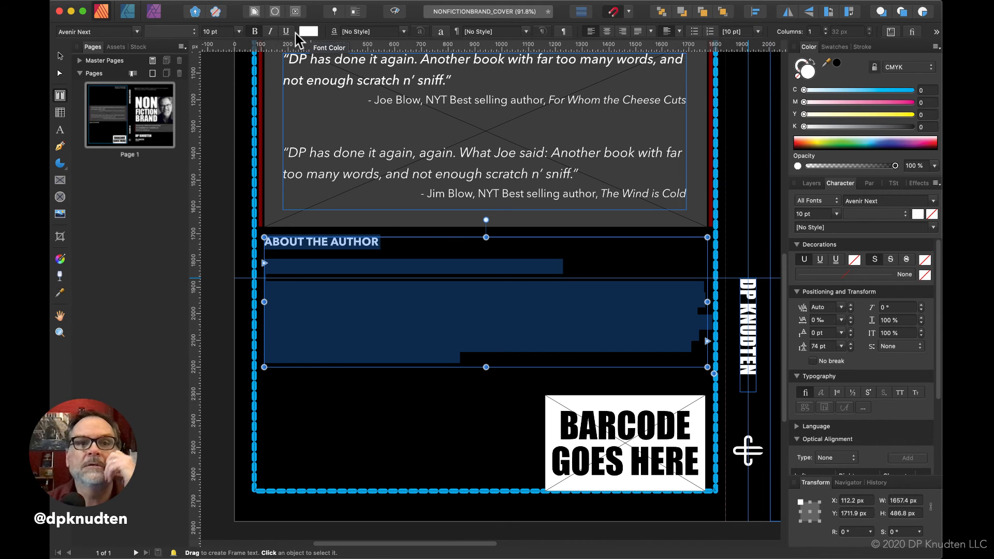
# Step: Switch the frame's text to Regular weight and make only the ABOUT THE AUTHOR heading bold
pyautogui.click(254, 32)
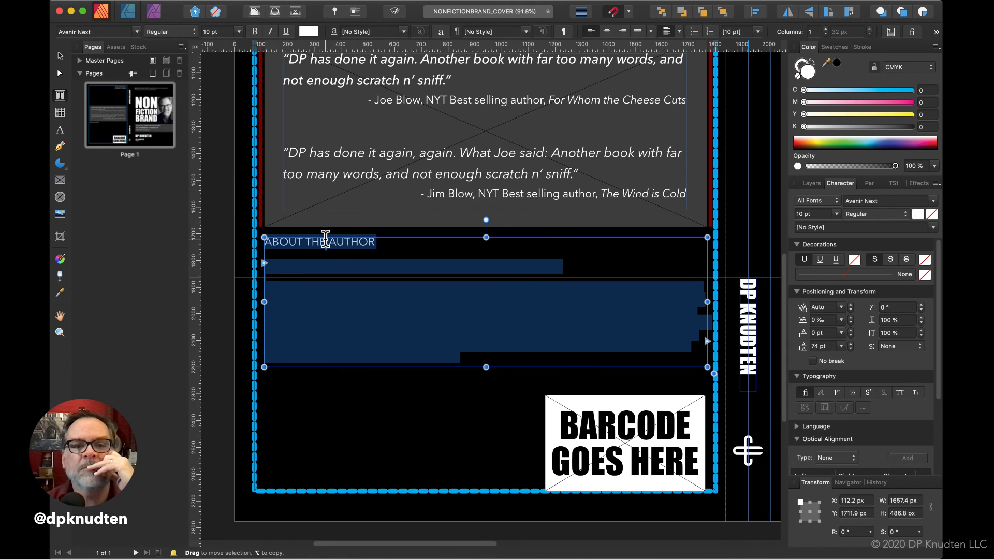
pyautogui.click(325, 240)
pyautogui.tripleClick(325, 239)
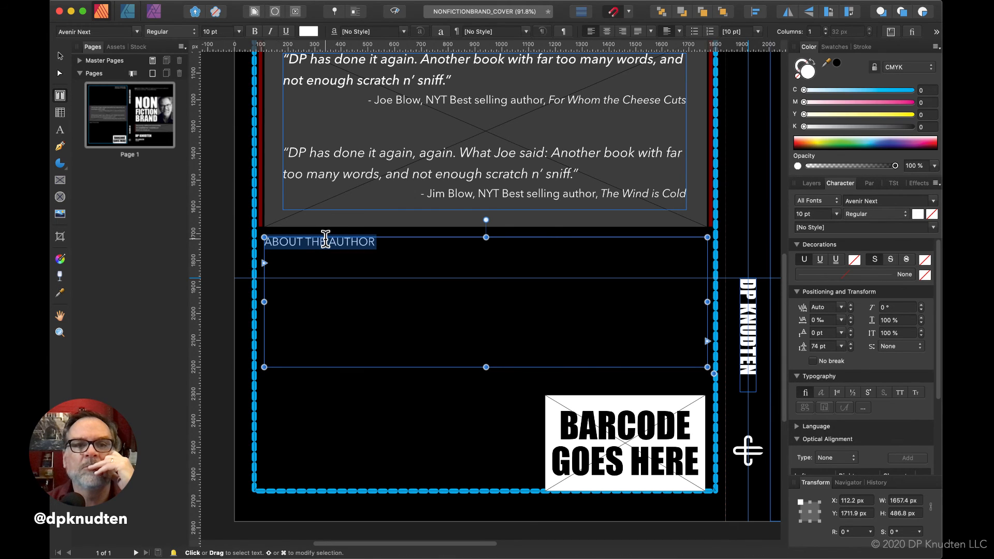
pyautogui.click(255, 32)
# Step: Colour all the text in the ABOUT THE AUTHOR frame with the white swatch
pyautogui.click(368, 318)
pyautogui.tripleClick(368, 315)
pyautogui.press('super+a')
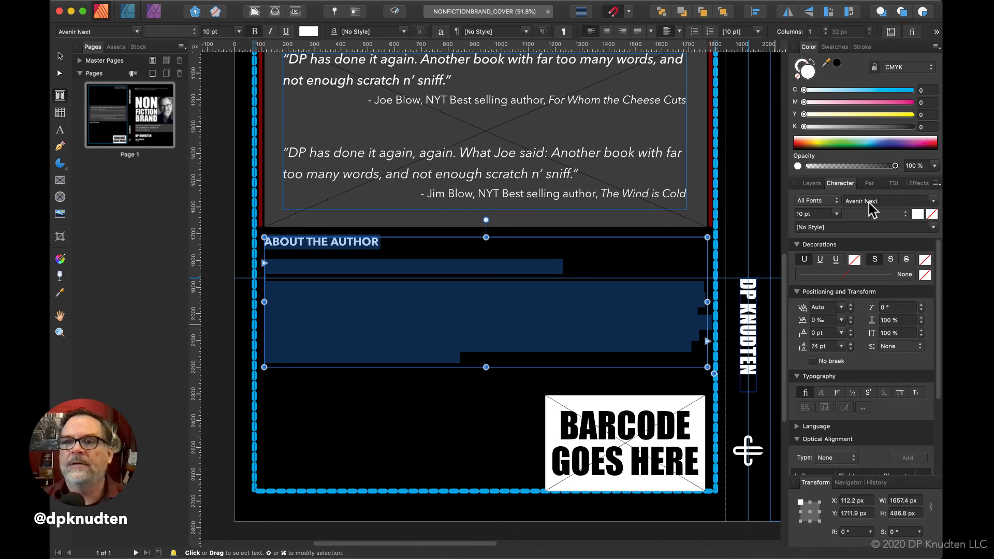
pyautogui.click(797, 77)
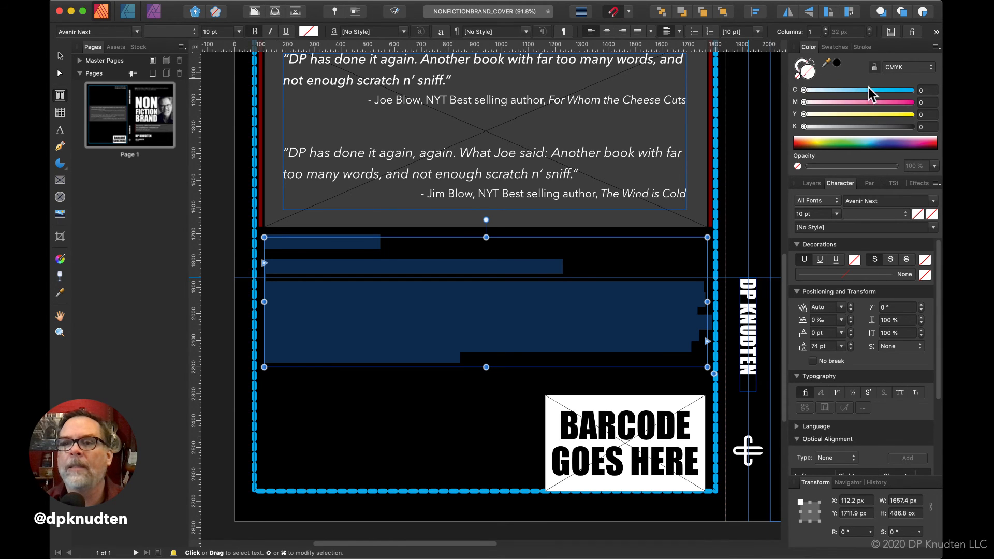
pyautogui.click(908, 67)
pyautogui.click(909, 67)
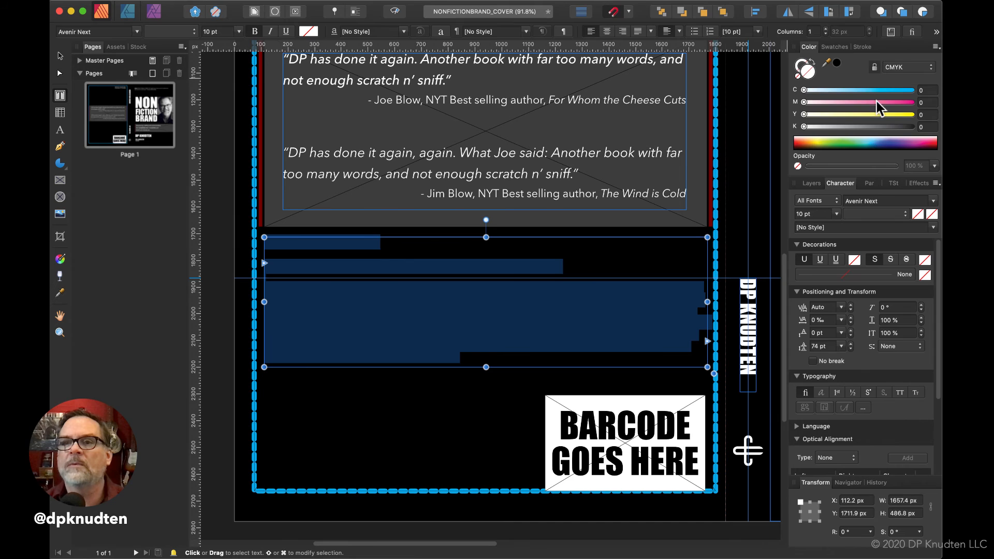
pyautogui.click(838, 46)
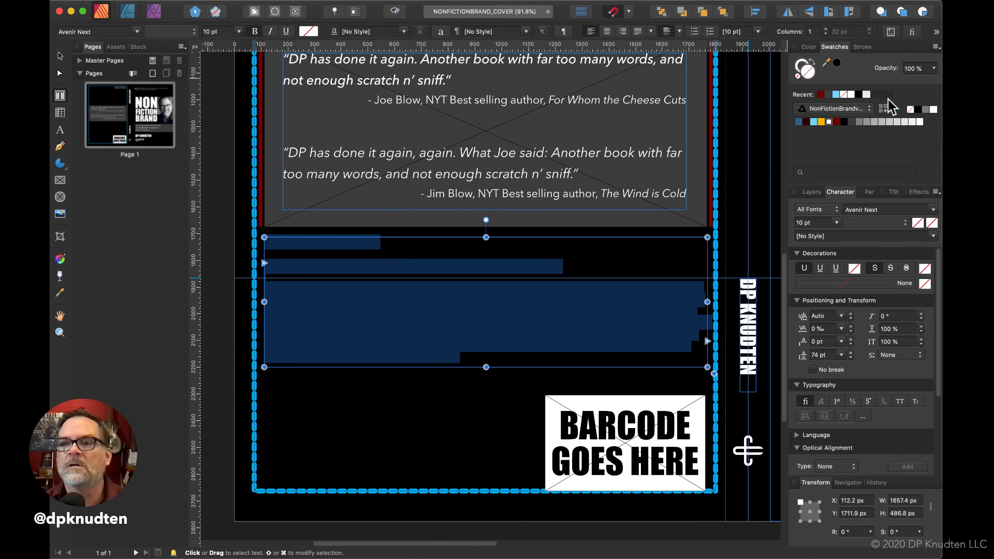
pyautogui.click(933, 109)
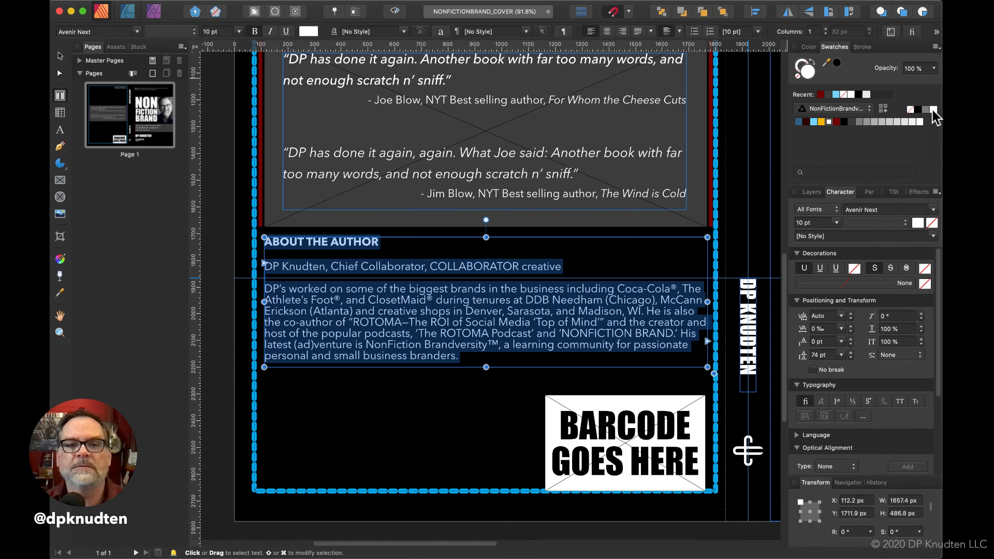
# Step: Increase the leading of the bio paragraph below the name-and-title line to 12 pt
pyautogui.click(455, 339)
pyautogui.moveTo(458, 356); pyautogui.dragTo(259, 287)
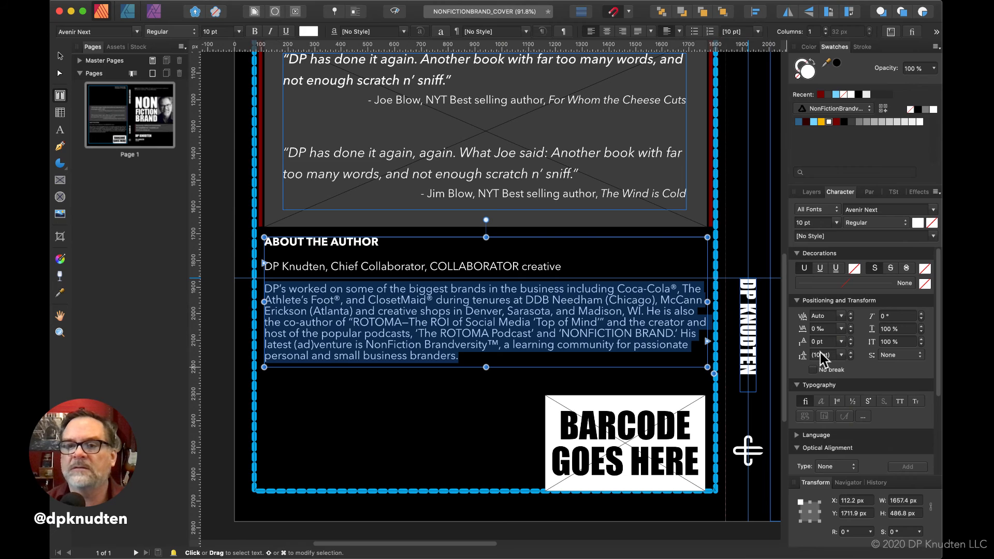
pyautogui.click(850, 353)
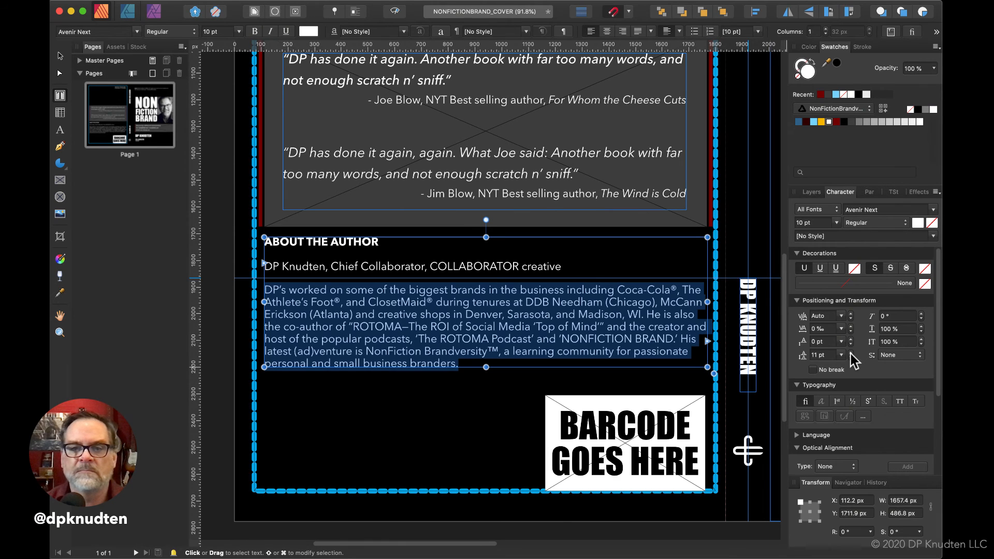
pyautogui.click(485, 368)
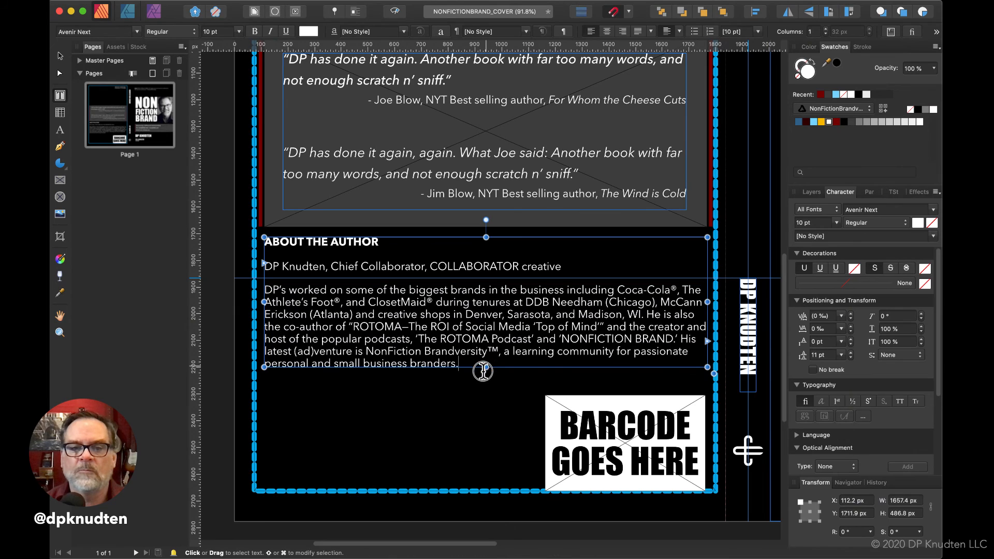
pyautogui.click(493, 339)
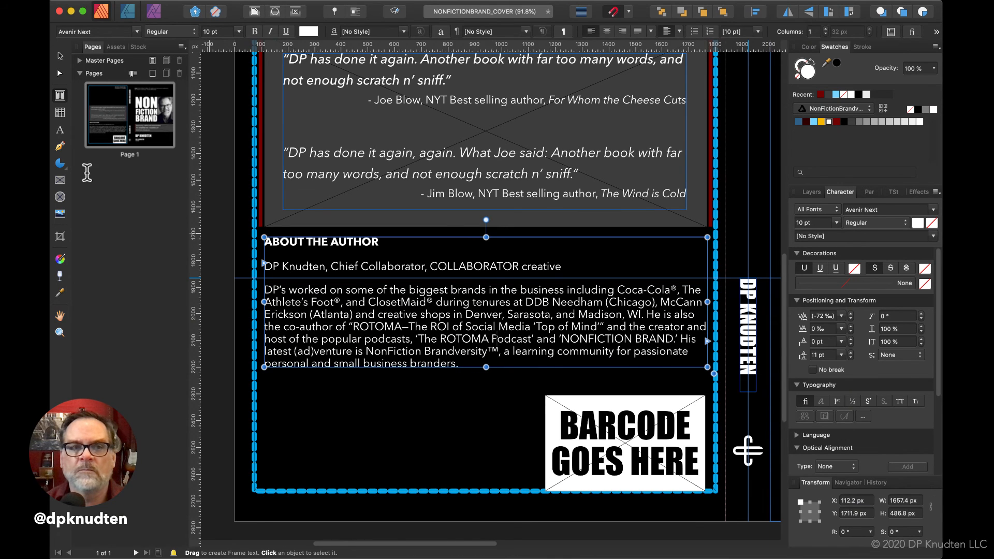
pyautogui.tripleClick(557, 311)
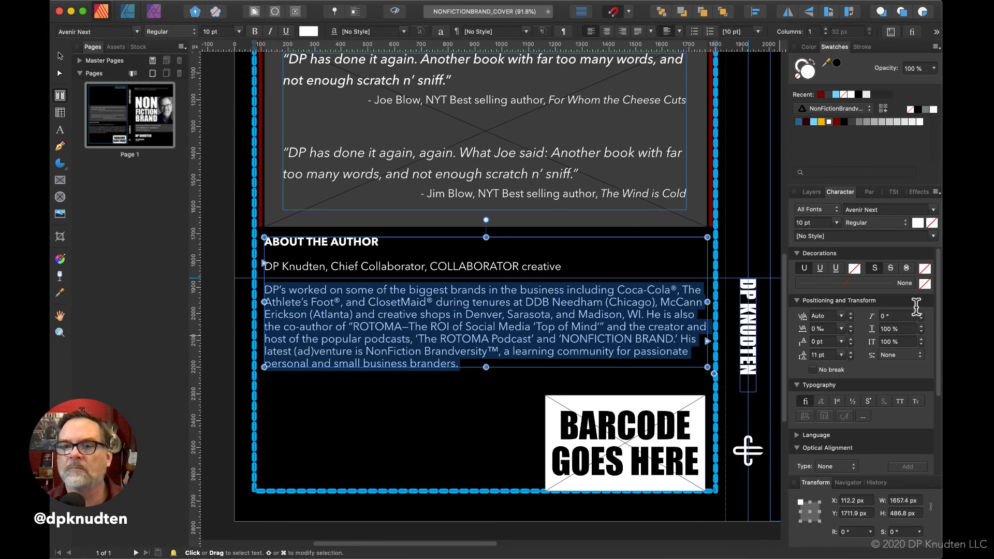
pyautogui.click(850, 352)
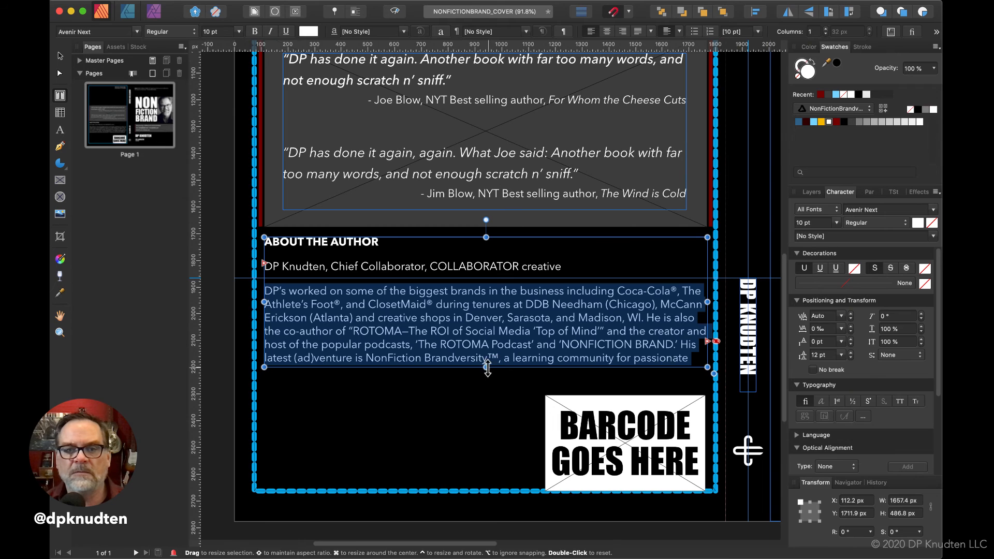
# Step: Delete the author's name-and-title line and the empty line it leaves between the heading and the bio paragraph
pyautogui.click(415, 270)
pyautogui.tripleClick(410, 270)
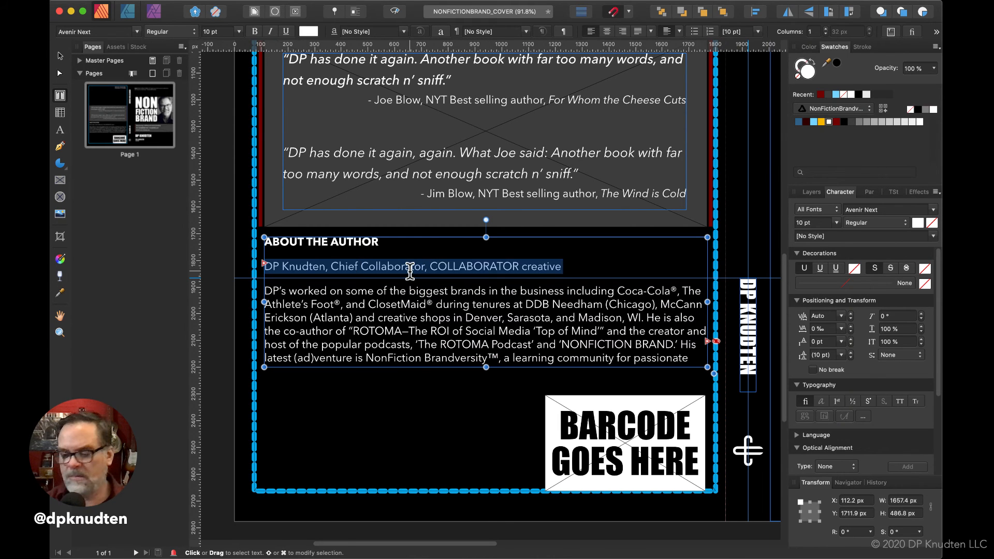
pyautogui.press('BackSpace')
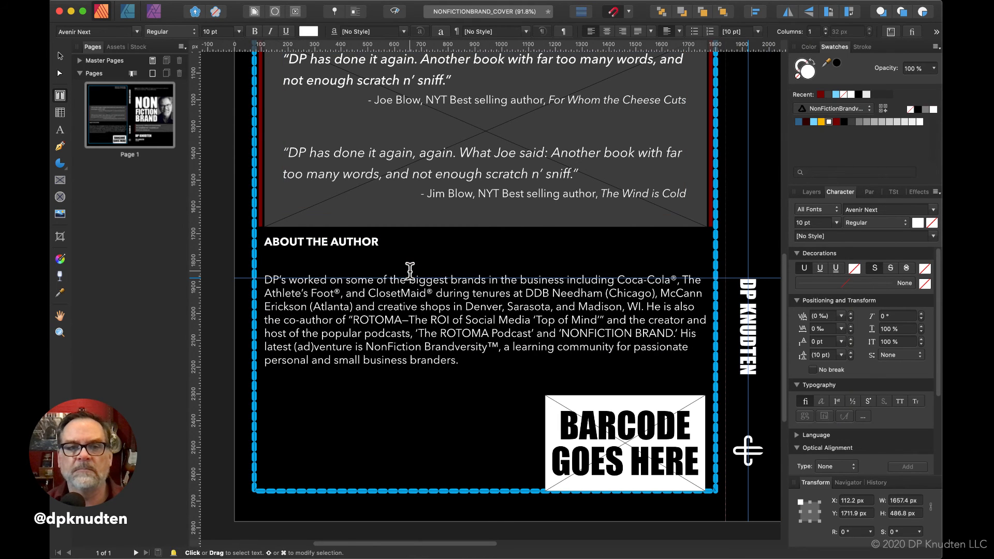
pyautogui.press('BackSpace')
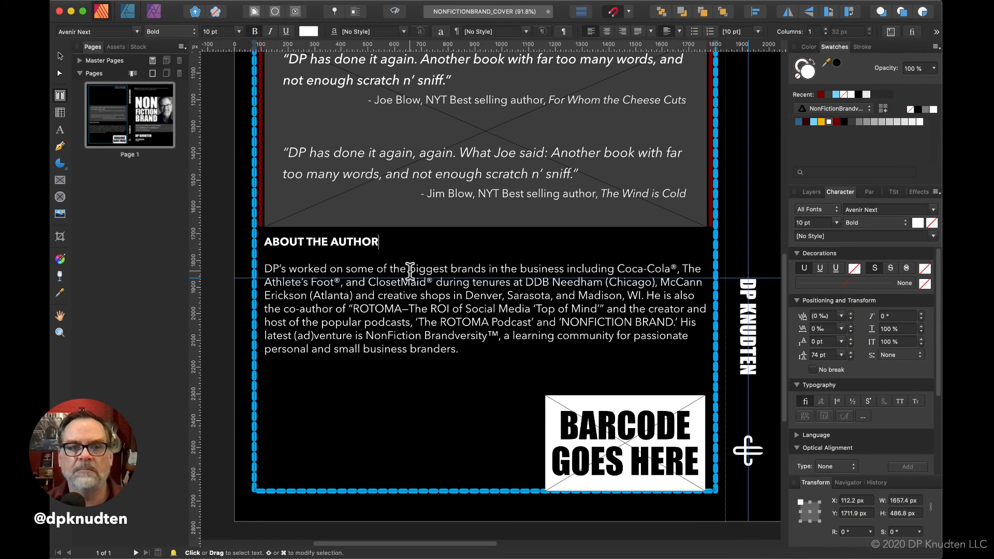
# Step: Remove the 's from the opening word of the bio paragraph and add the author's surname before "worked"
pyautogui.click(285, 270)
pyautogui.press('BackSpace')
pyautogui.press('BackSpace')
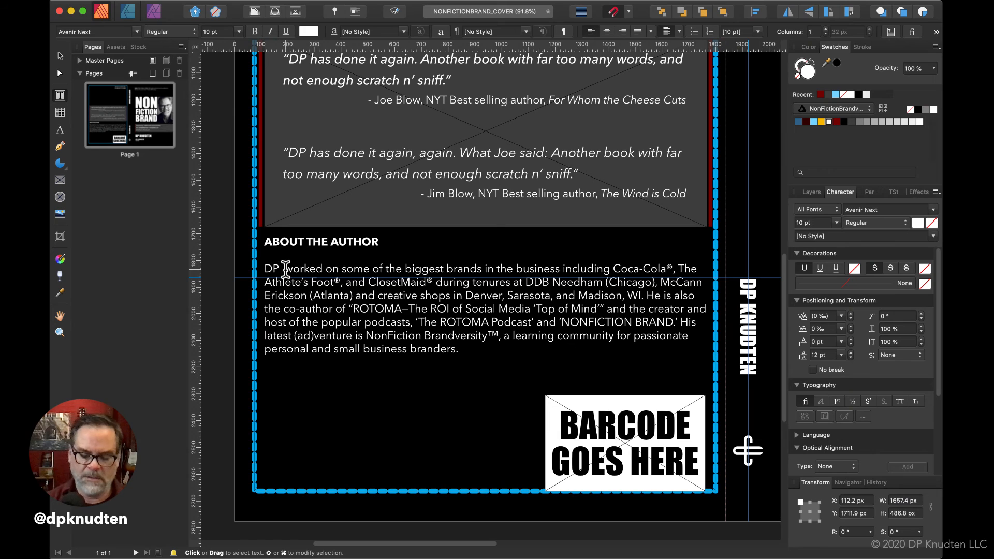
pyautogui.write('Knudten')
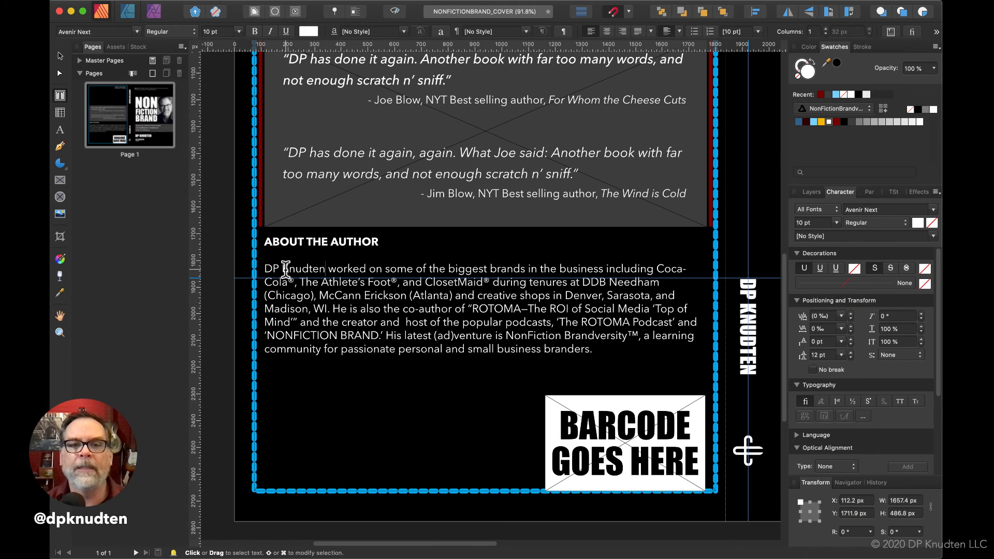
pyautogui.write(' ahs')
pyautogui.press('BackSpace')
pyautogui.press('BackSpace')
pyautogui.press('BackSpace')
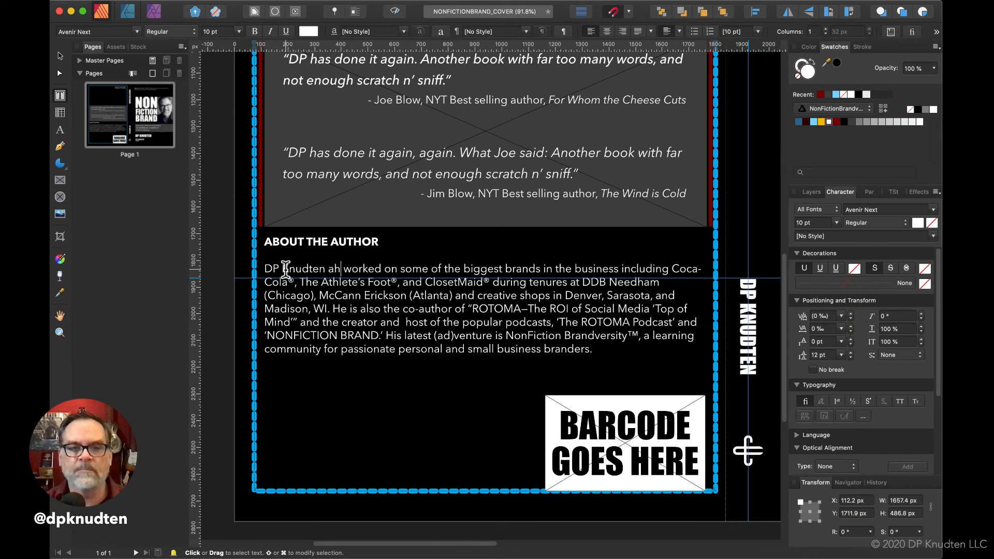
pyautogui.press('BackSpace')
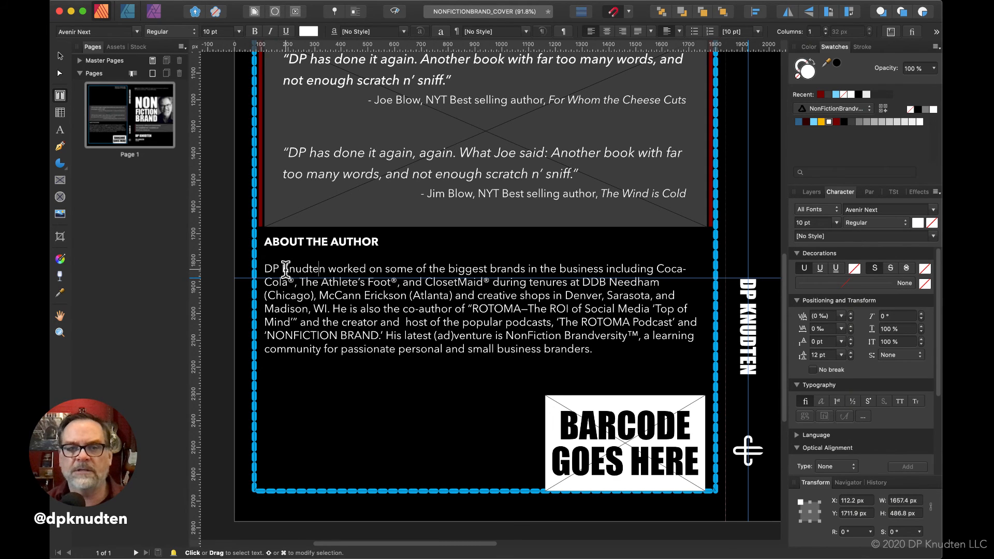
# Step: Begin the bio paragraph with "A longtime copywriter and Creative Director," and insert "has" before "worked"
pyautogui.press('Up')
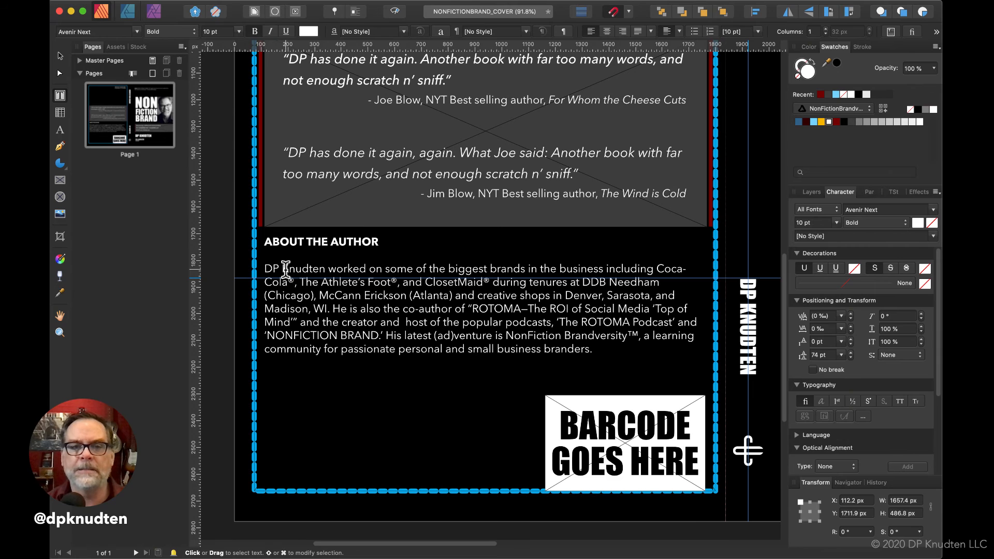
pyautogui.press('Down')
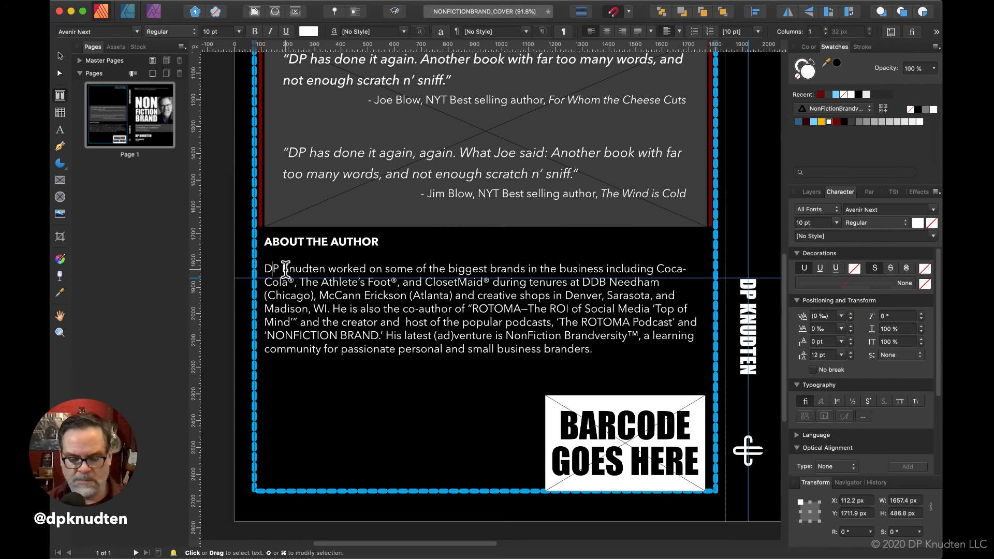
pyautogui.write('A longtim')
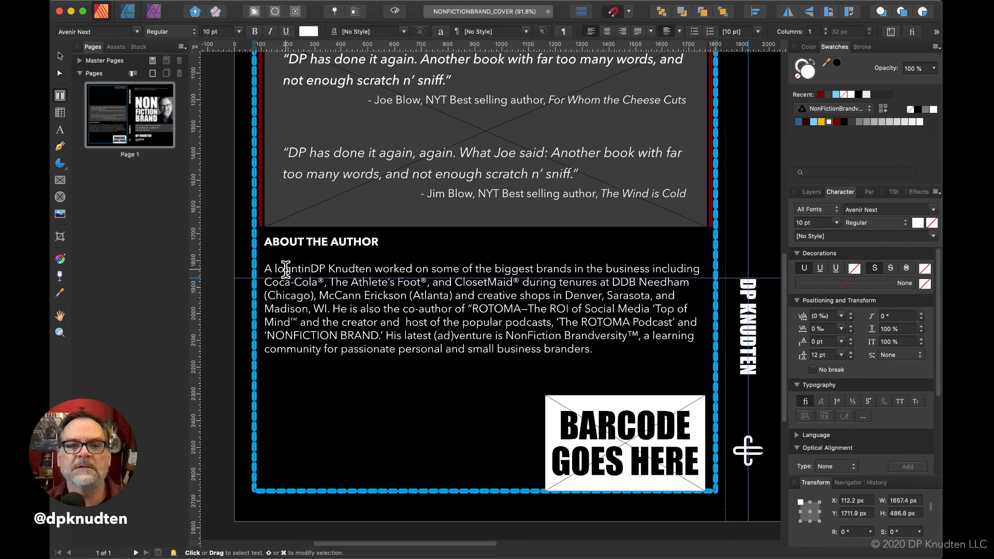
pyautogui.press('BackSpace')
pyautogui.press('BackSpace')
pyautogui.press('BackSpace')
pyautogui.press('BackSpace')
pyautogui.press('BackSpace')
pyautogui.write('ng')
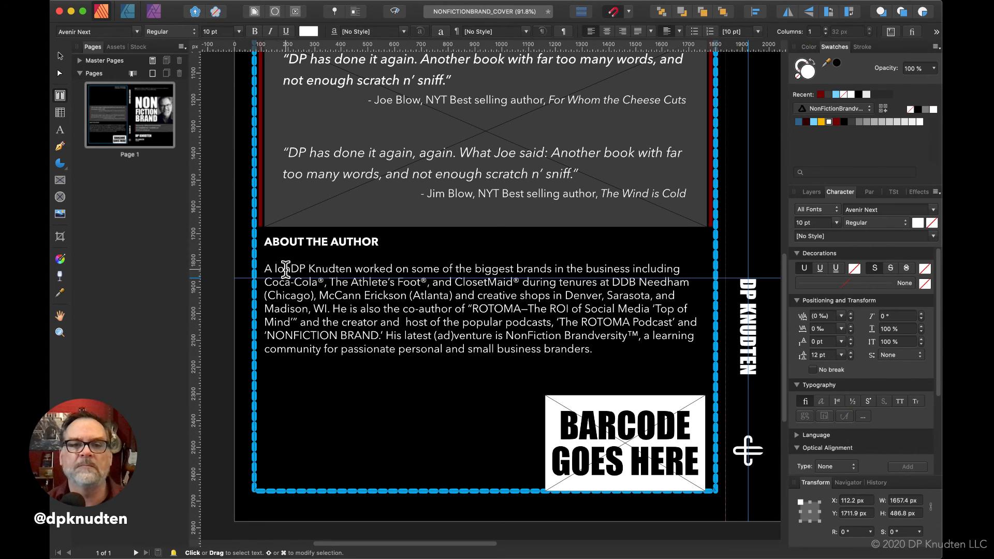
pyautogui.write('time ')
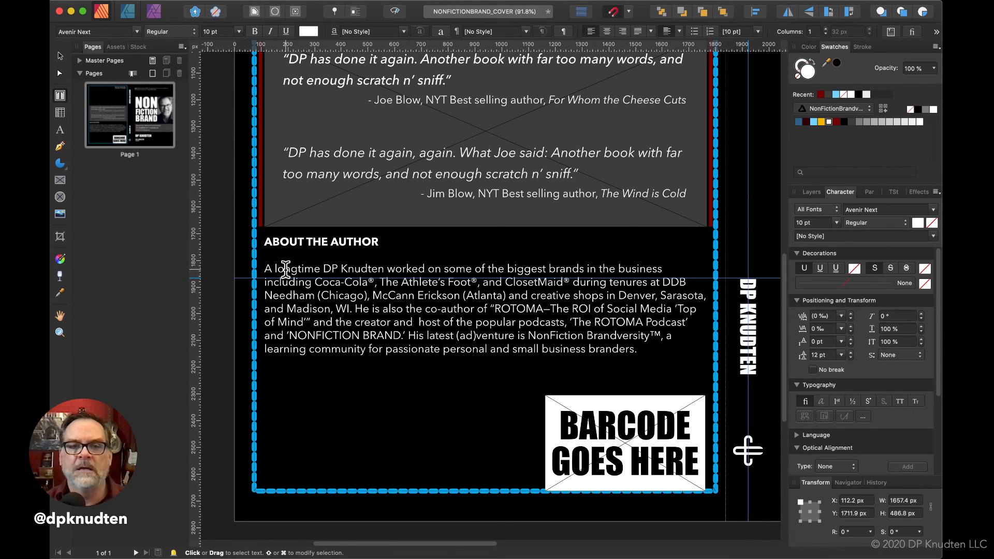
pyautogui.write('copyt')
pyautogui.press('BackSpace')
pyautogui.write('writer and Creative Dri')
pyautogui.press('BackSpace')
pyautogui.press('BackSpace')
pyautogui.write('irector,')
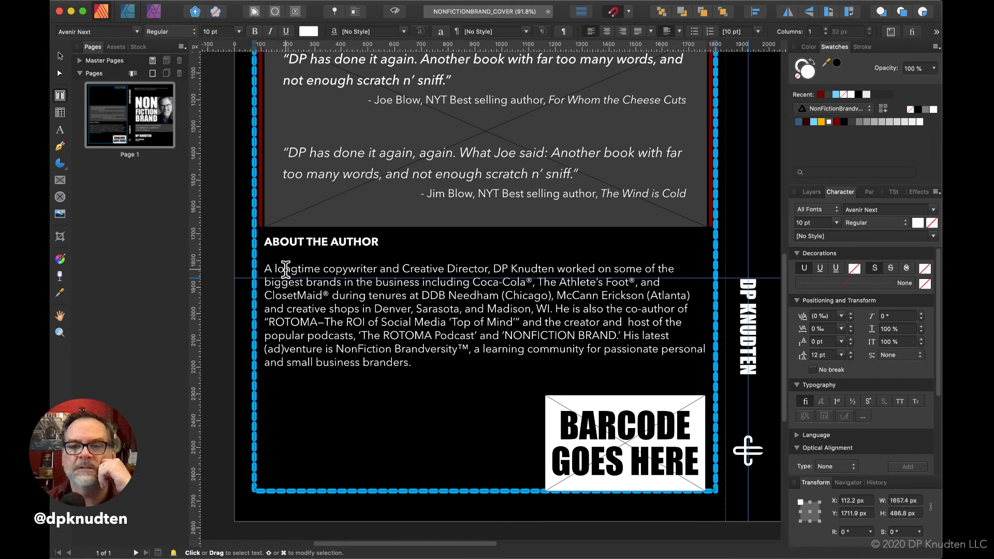
pyautogui.click(556, 268)
pyautogui.write('has')
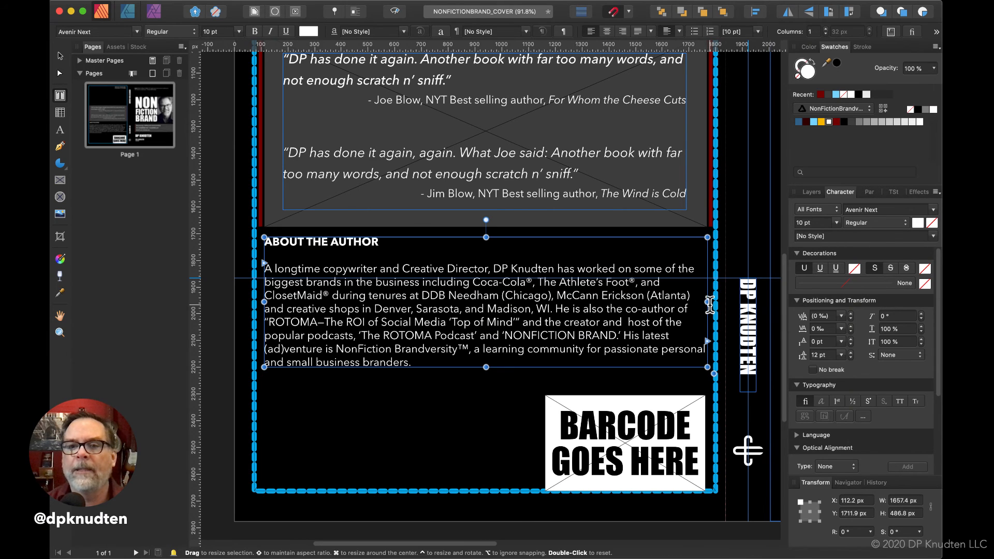
# Step: Resize the ABOUT THE AUTHOR frame to match the quote text's side edges, about 1508 px wide, and extend its bottom to about 565 px high
pyautogui.moveTo(708, 302); pyautogui.dragTo(686, 302)
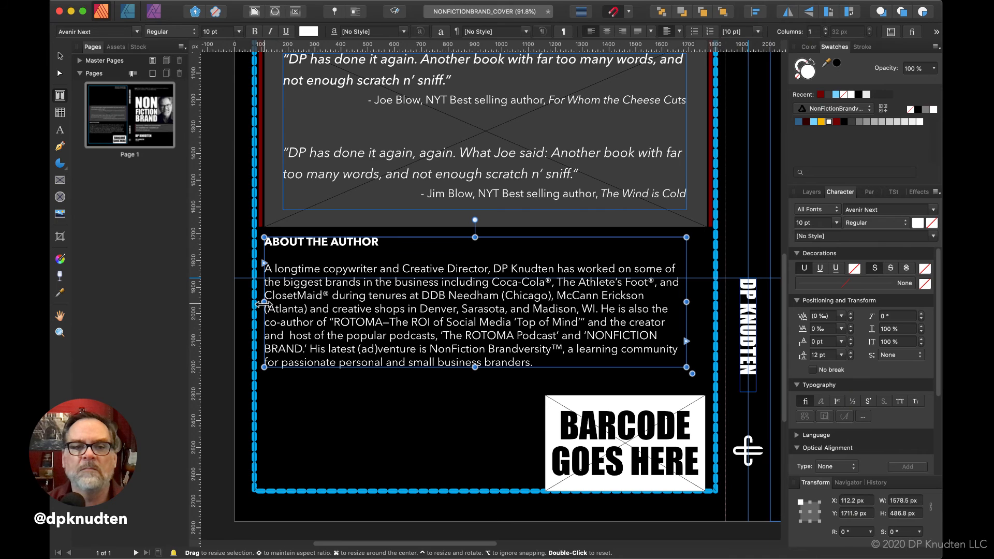
pyautogui.moveTo(264, 304); pyautogui.dragTo(285, 310)
pyautogui.click(333, 308)
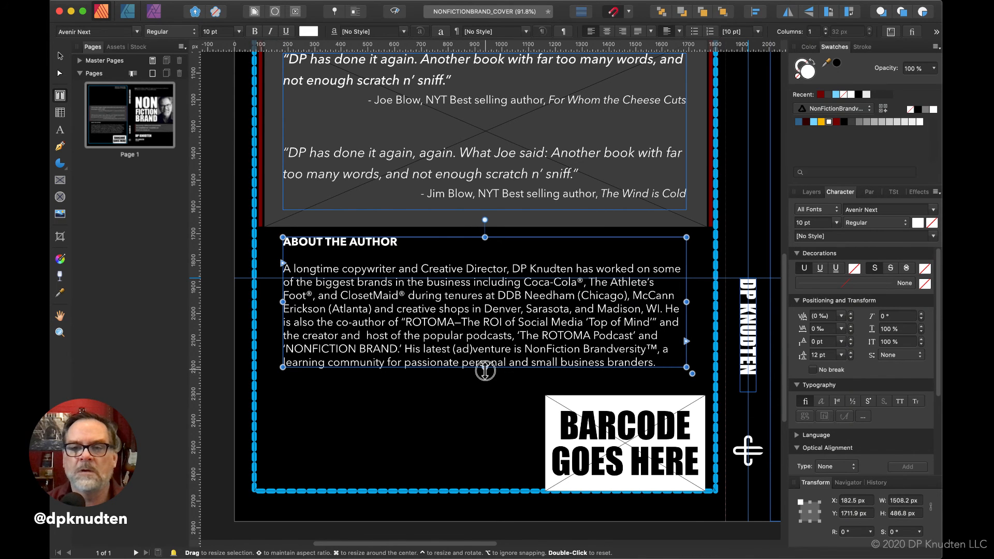
pyautogui.moveTo(485, 369); pyautogui.dragTo(485, 388)
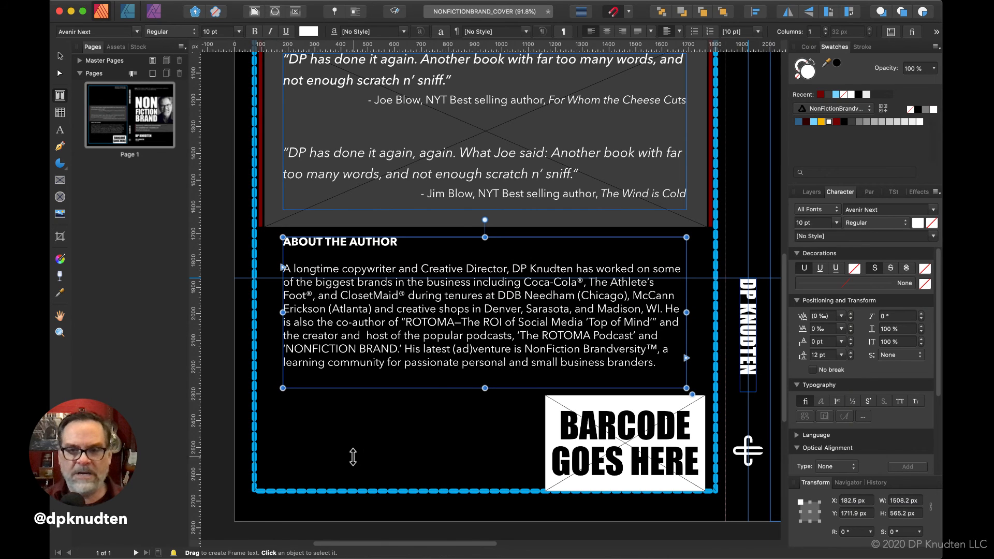
# Step: Draw a picture frame about 2559 by 201 px from the page's outer edge across the lower back cover and spine onto the front cover
pyautogui.scroll(-5, 356, 458)
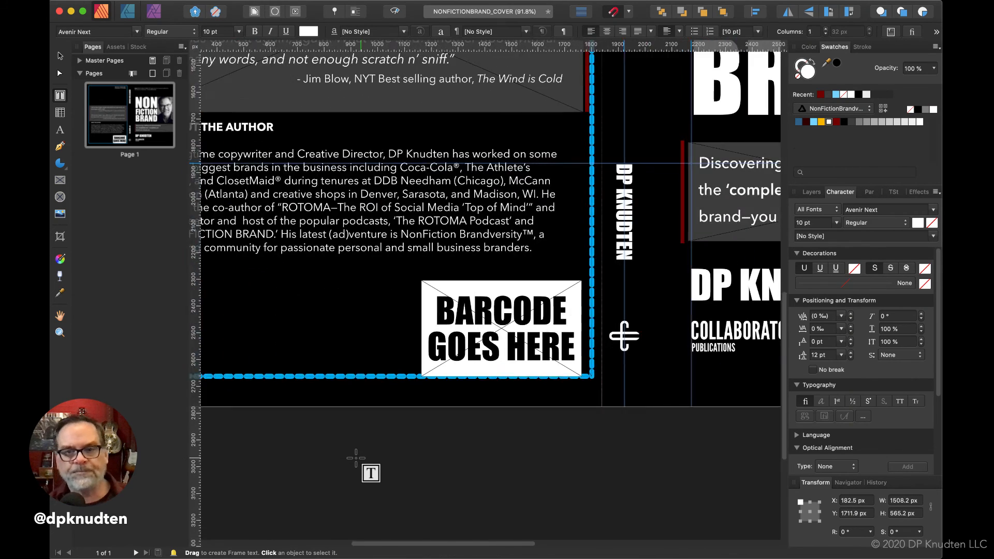
pyautogui.hscroll(10, 356, 458)
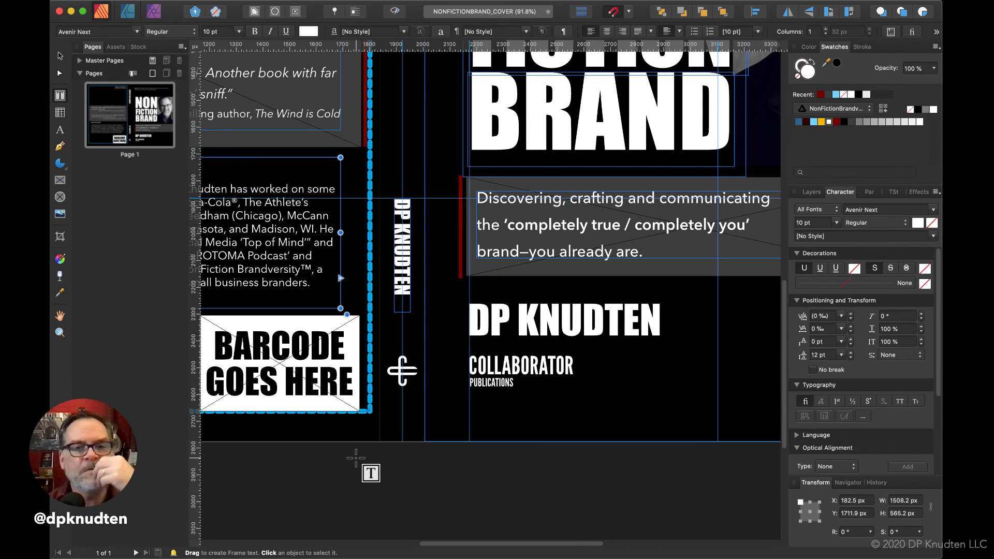
pyautogui.hscroll(-7, 355, 457)
pyautogui.hscroll(3, 355, 458)
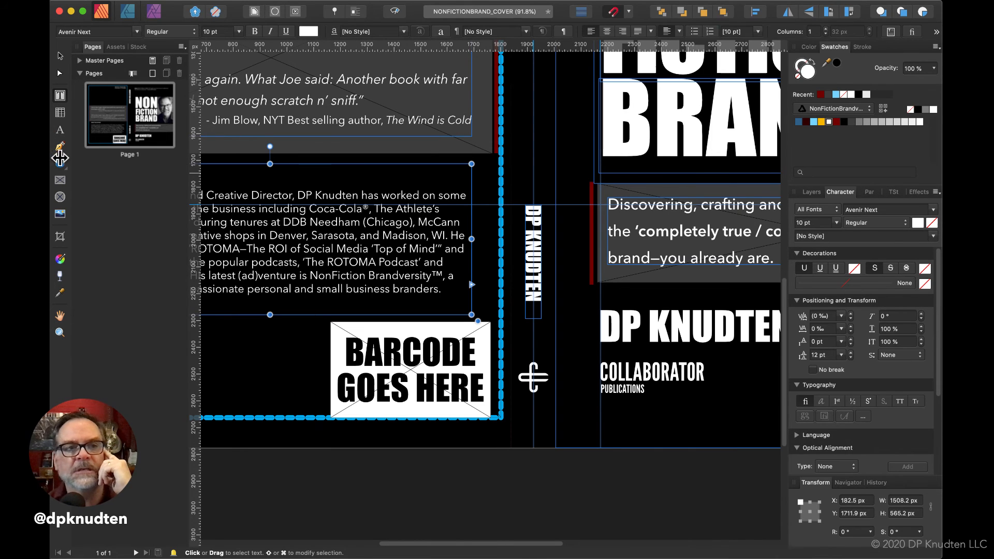
pyautogui.click(59, 181)
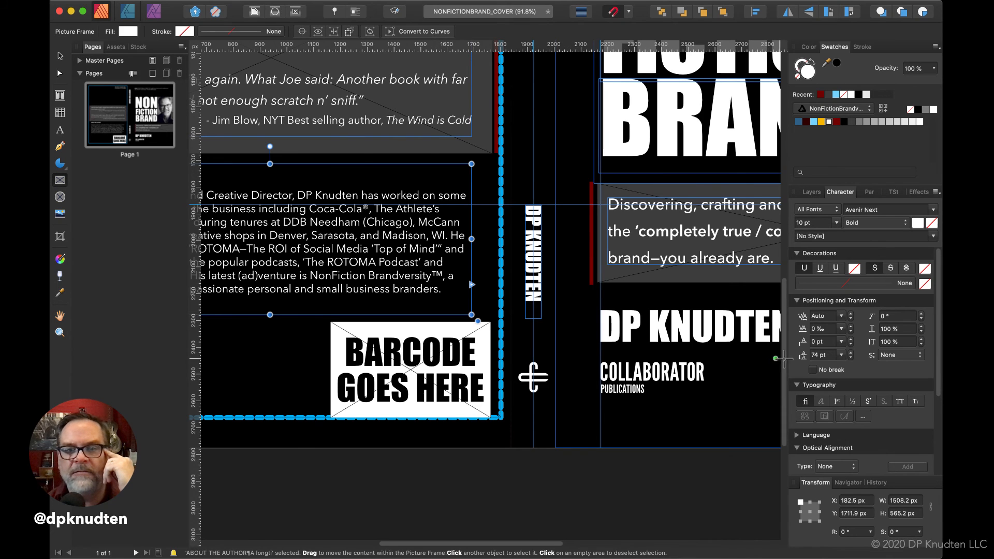
pyautogui.scroll(-4, 725, 363)
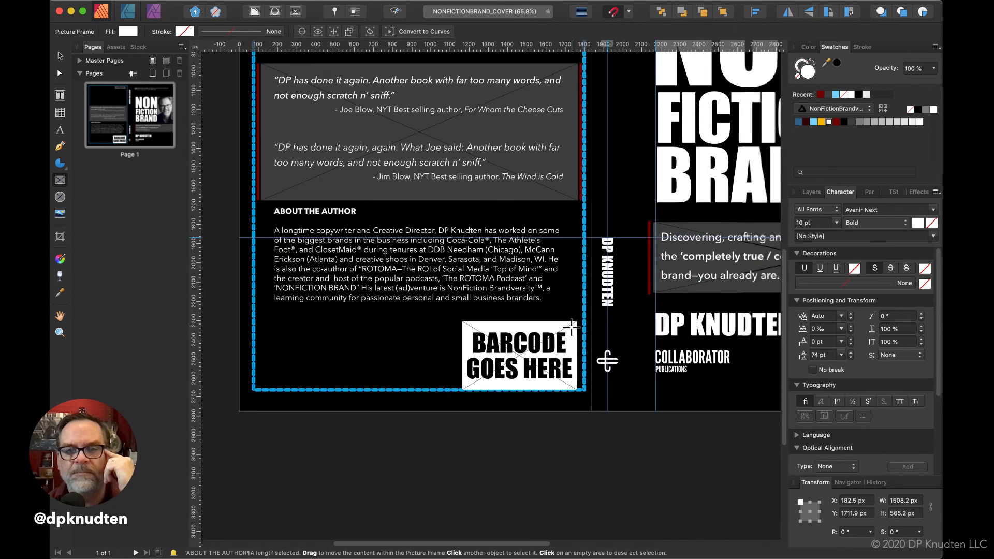
pyautogui.scroll(-1, 607, 360)
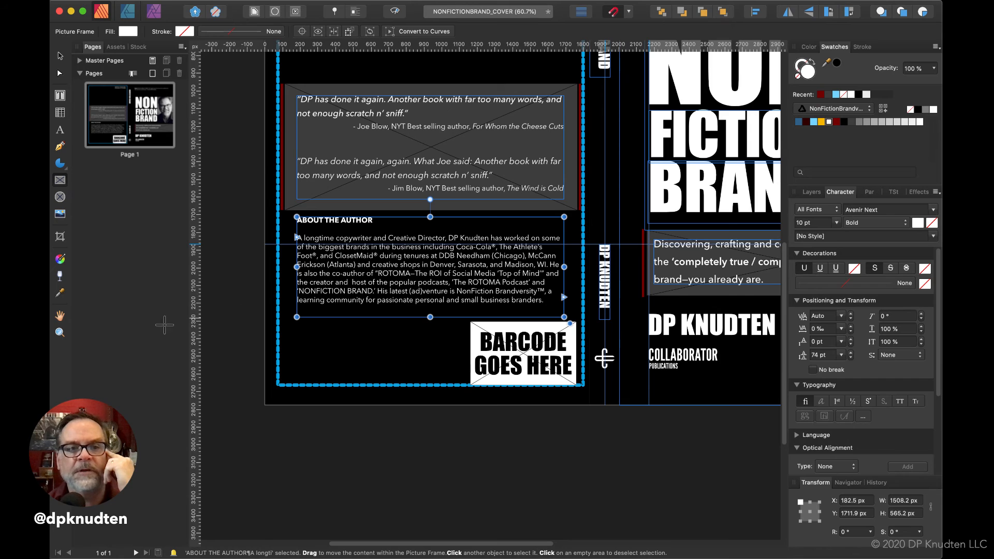
pyautogui.moveTo(265, 342); pyautogui.dragTo(721, 378)
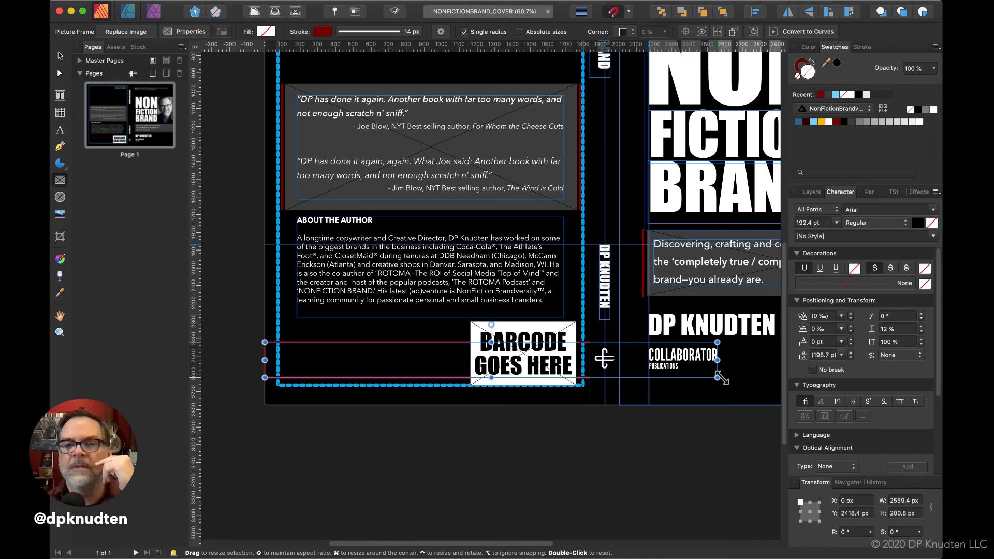
# Step: Remove the new picture frame's stroke and fill it with the dark red swatch
pyautogui.click(798, 76)
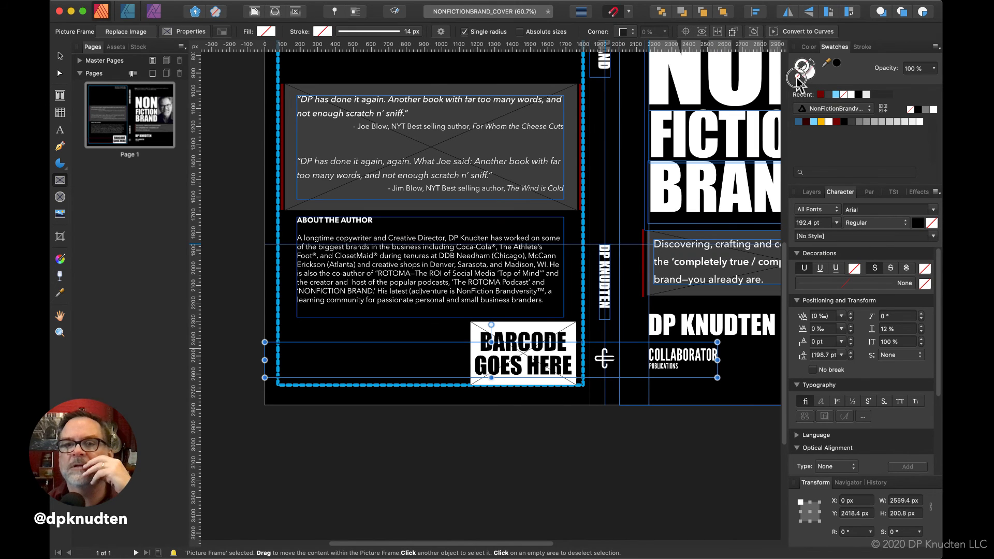
pyautogui.click(806, 77)
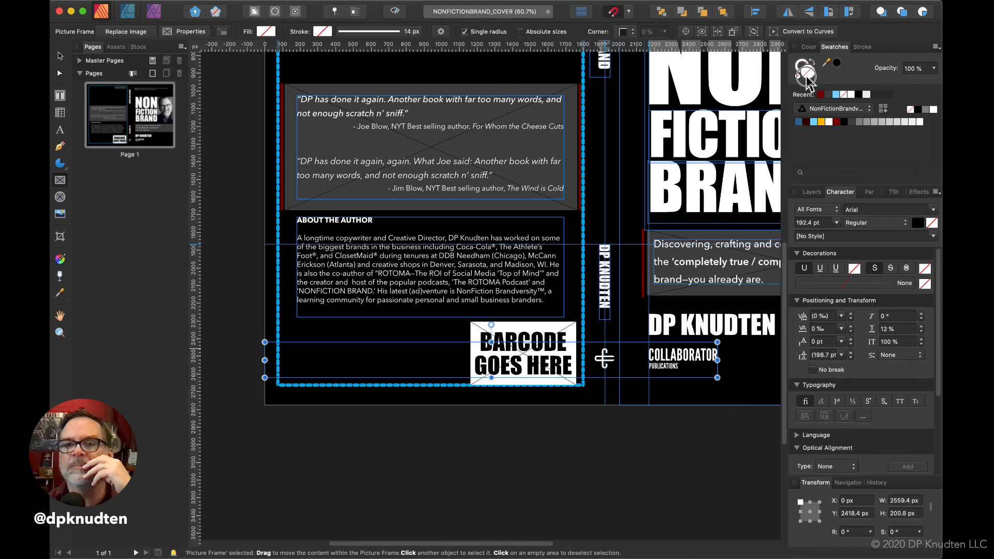
pyautogui.click(836, 122)
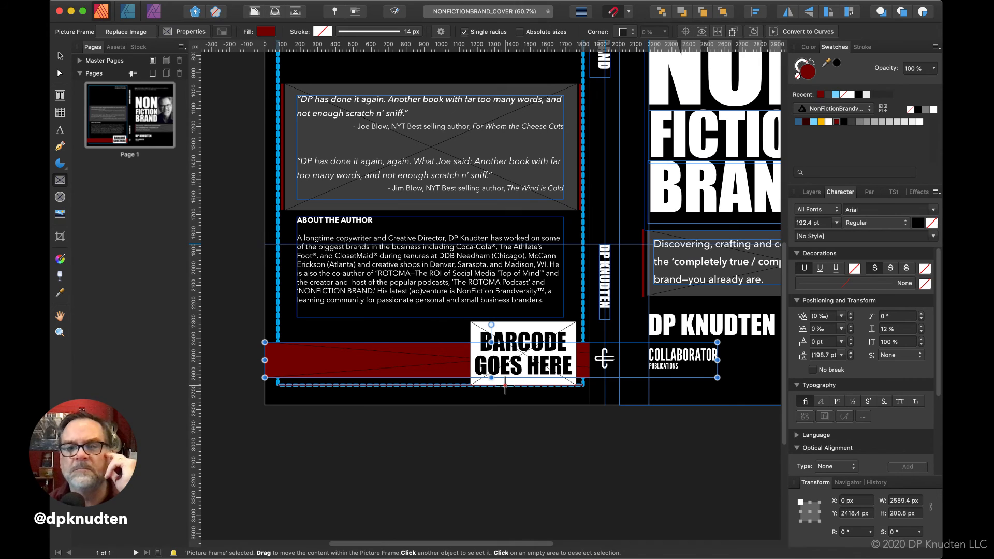
# Step: Move the dark red bar down to Y 2461.4 px, aligning its bottom edge with the bottom of the barcode box
pyautogui.moveTo(505, 386); pyautogui.dragTo(505, 386)
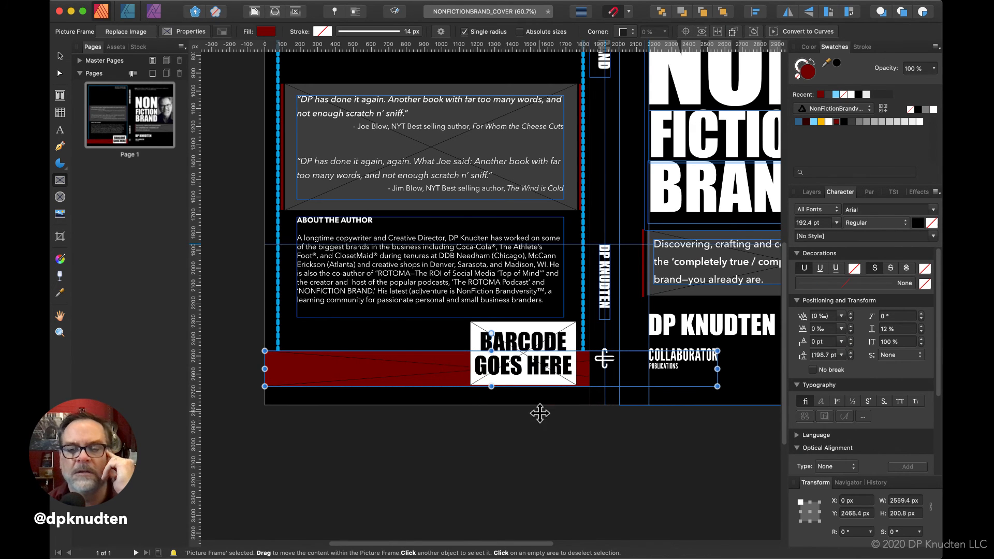
pyautogui.scroll(5, 552, 448)
pyautogui.scroll(2, 552, 449)
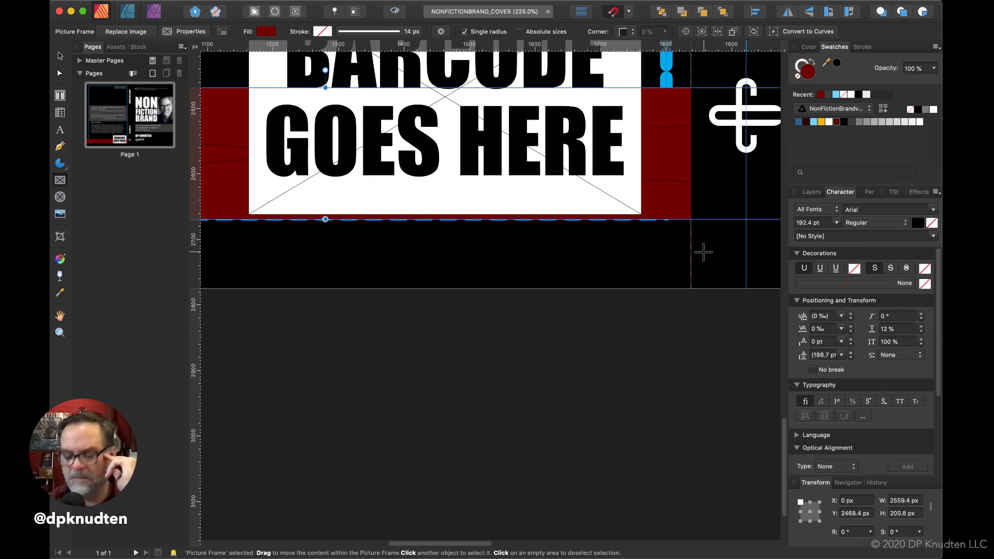
pyautogui.press('Up')
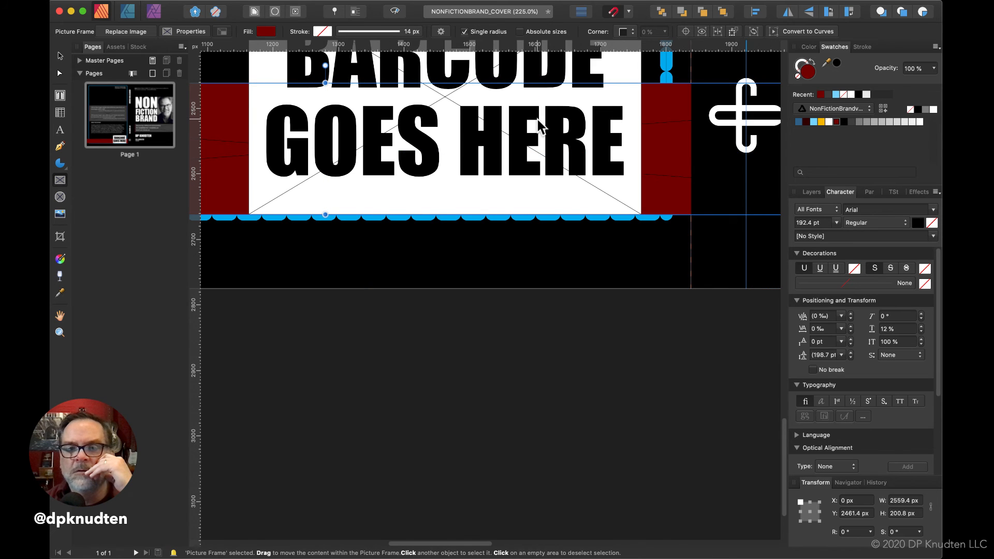
pyautogui.scroll(5, 537, 120)
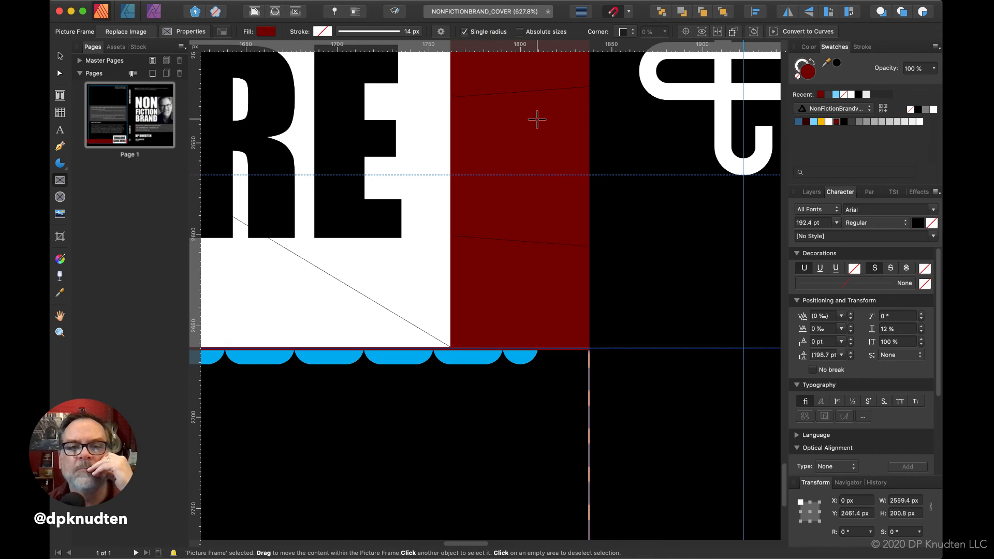
pyautogui.hscroll(10, 537, 119)
pyautogui.scroll(2, 537, 120)
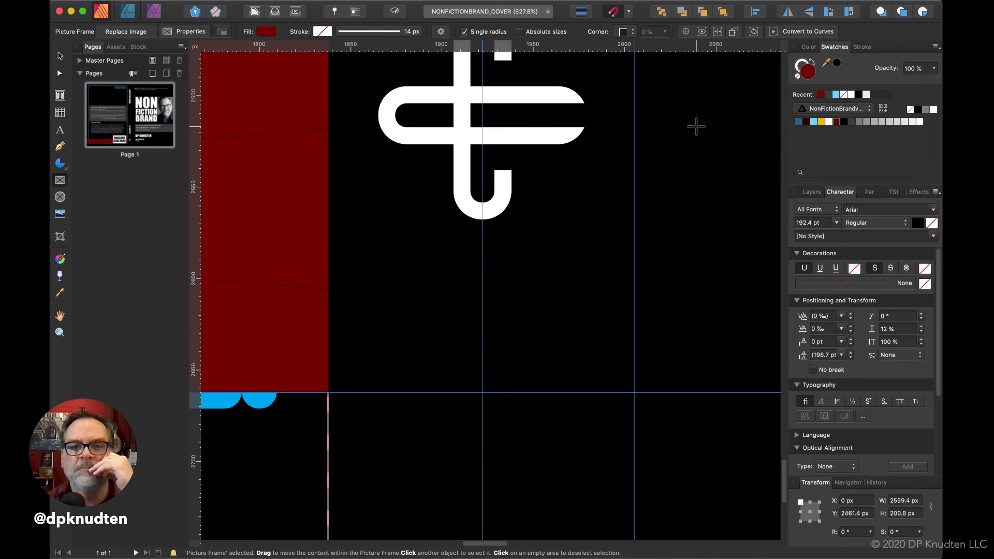
# Step: Move the white logo icon down the spine until it is vertically centred on the dark red bar
pyautogui.click(539, 170)
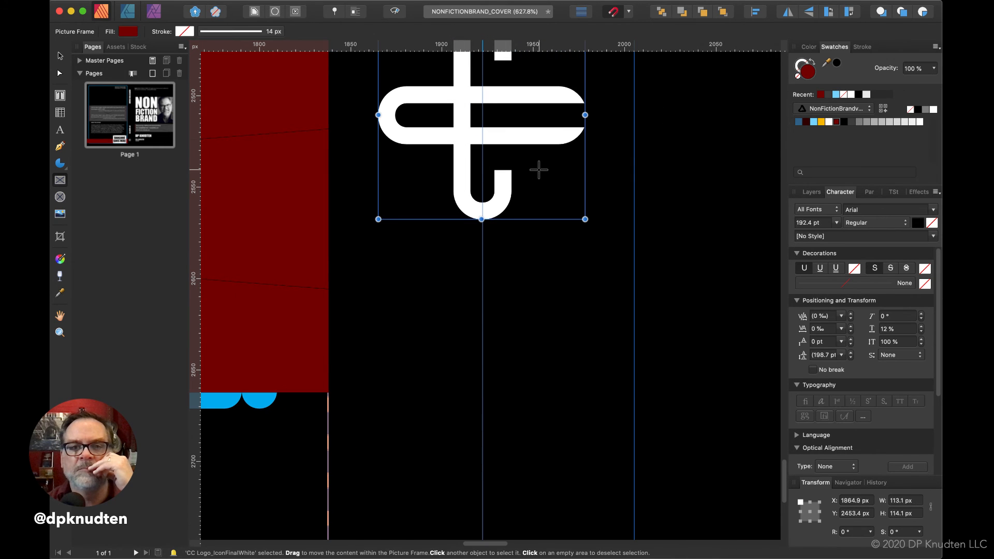
pyautogui.scroll(-6, 531, 150)
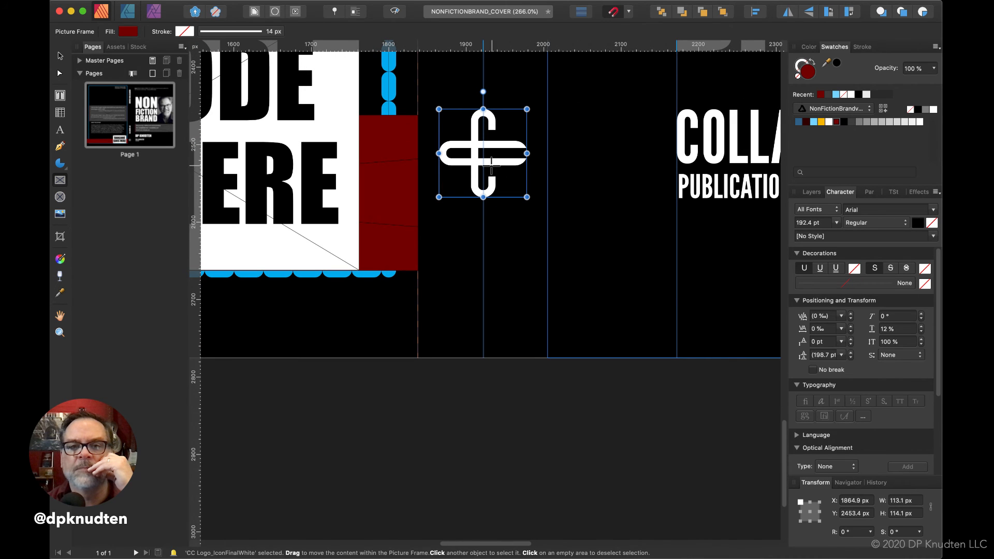
pyautogui.moveTo(493, 164); pyautogui.dragTo(483, 214)
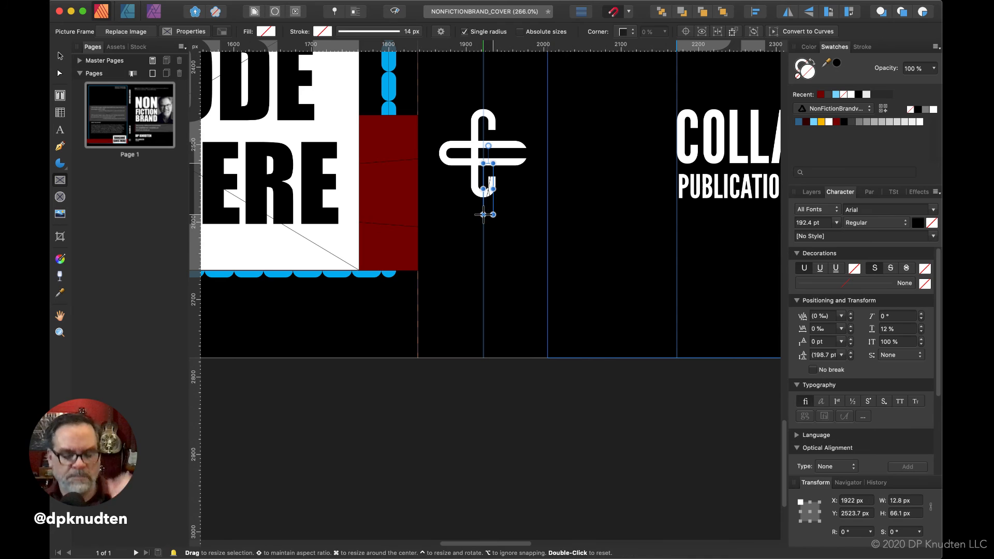
pyautogui.press('super+z')
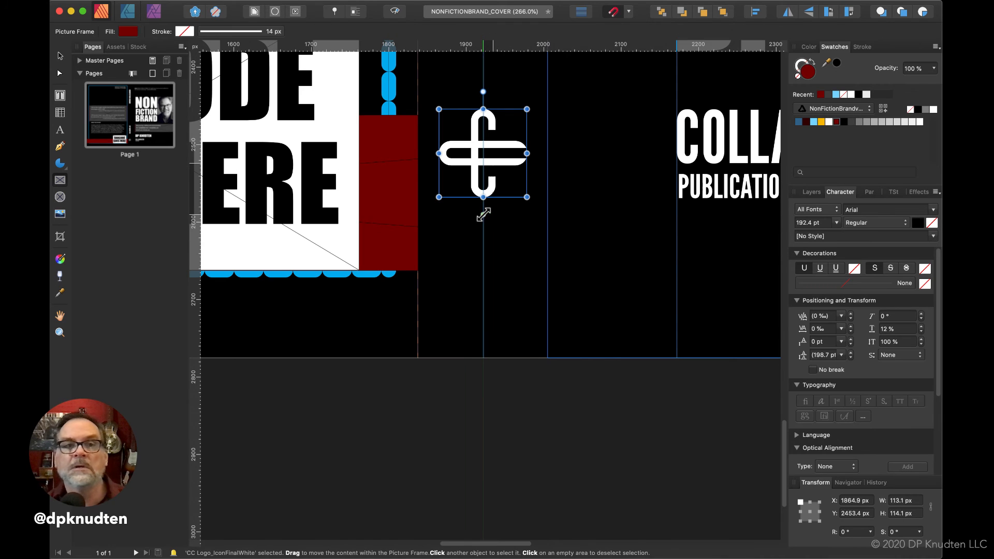
pyautogui.click(59, 56)
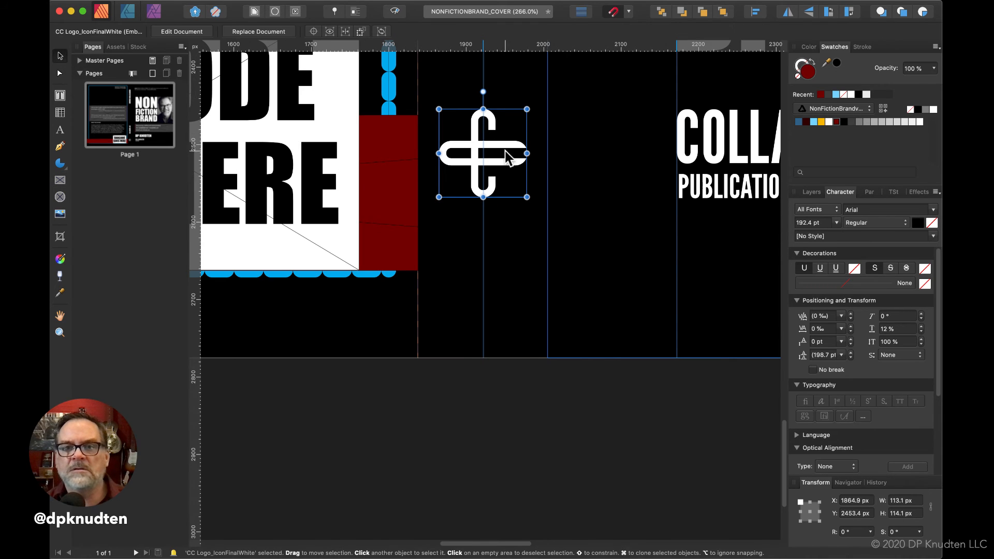
pyautogui.moveTo(477, 162); pyautogui.dragTo(478, 203)
pyautogui.click(457, 290)
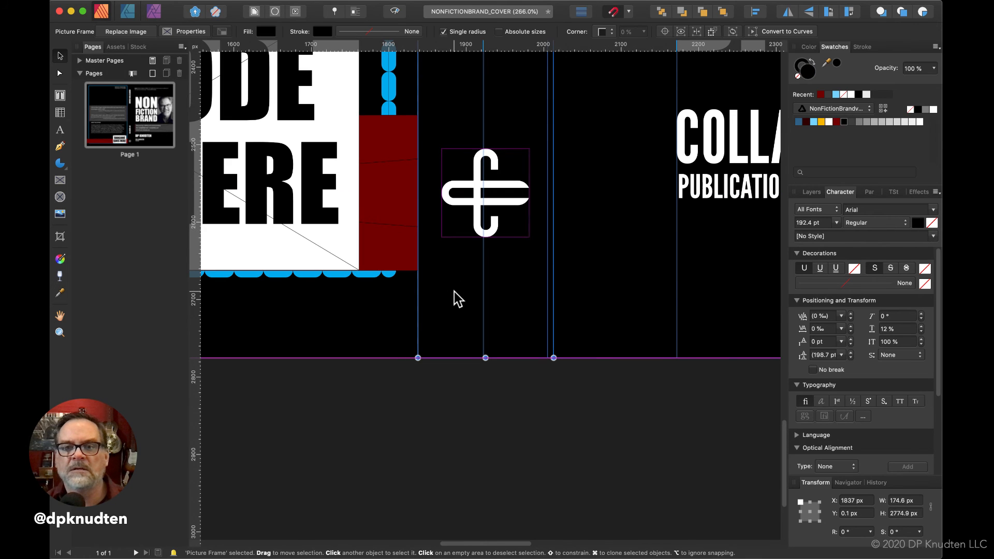
# Step: Send the black spine picture frame to the back so the dark red bar sits above it
pyautogui.rightClick(454, 291)
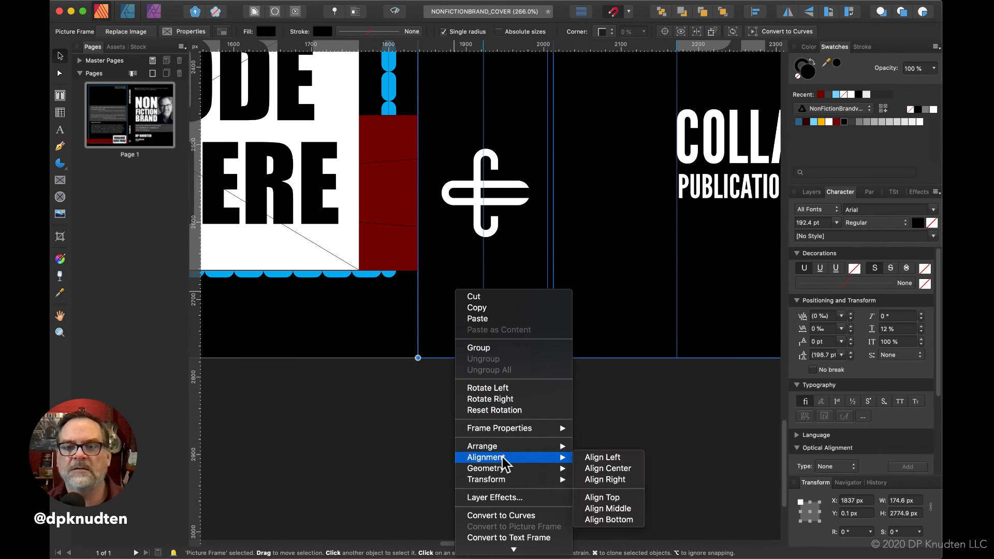
pyautogui.moveTo(510, 450)
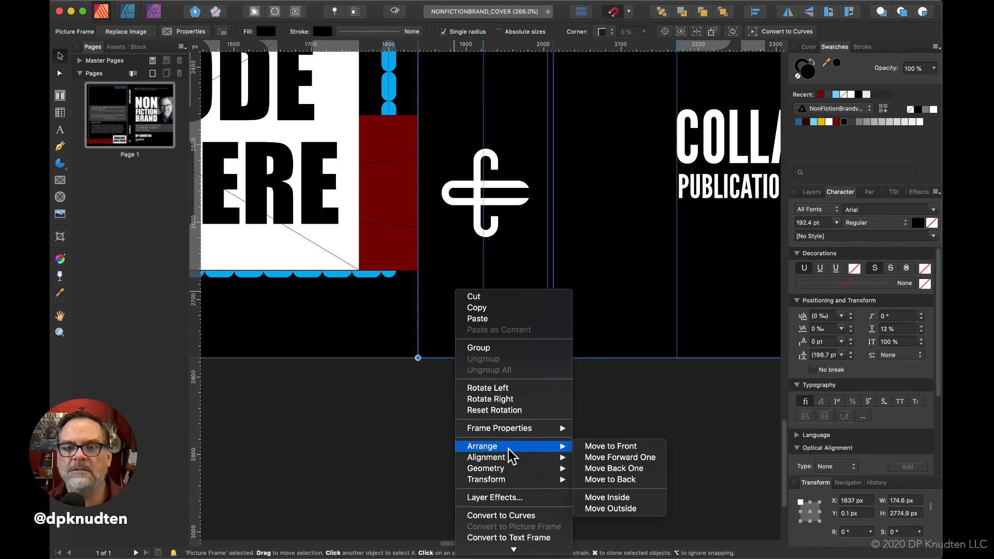
pyautogui.click(619, 479)
pyautogui.click(593, 228)
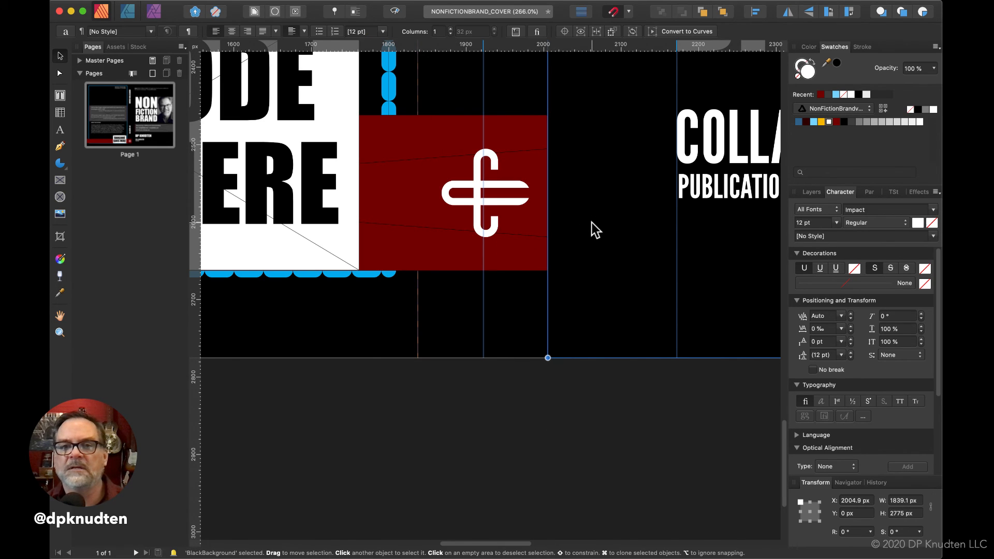
pyautogui.rightClick(592, 222)
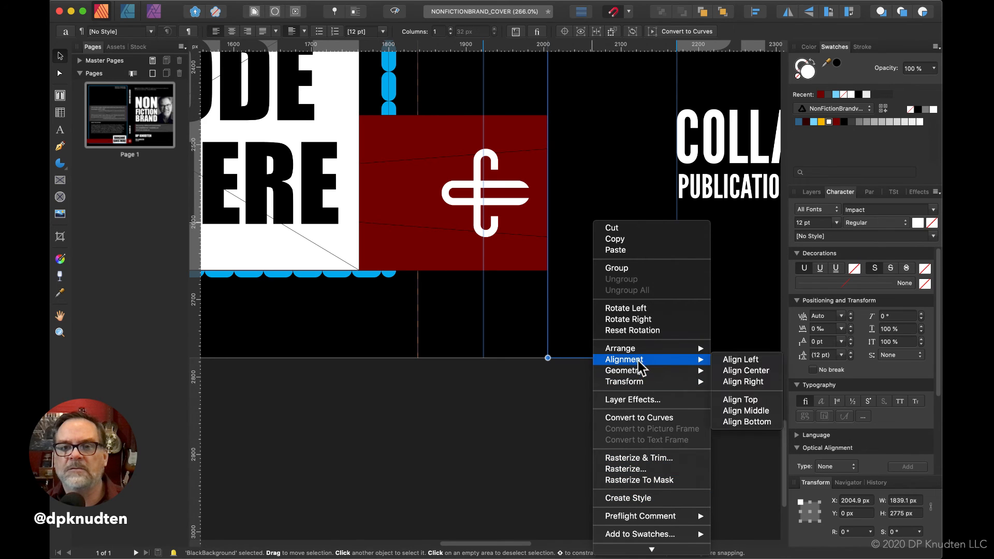
pyautogui.moveTo(692, 349)
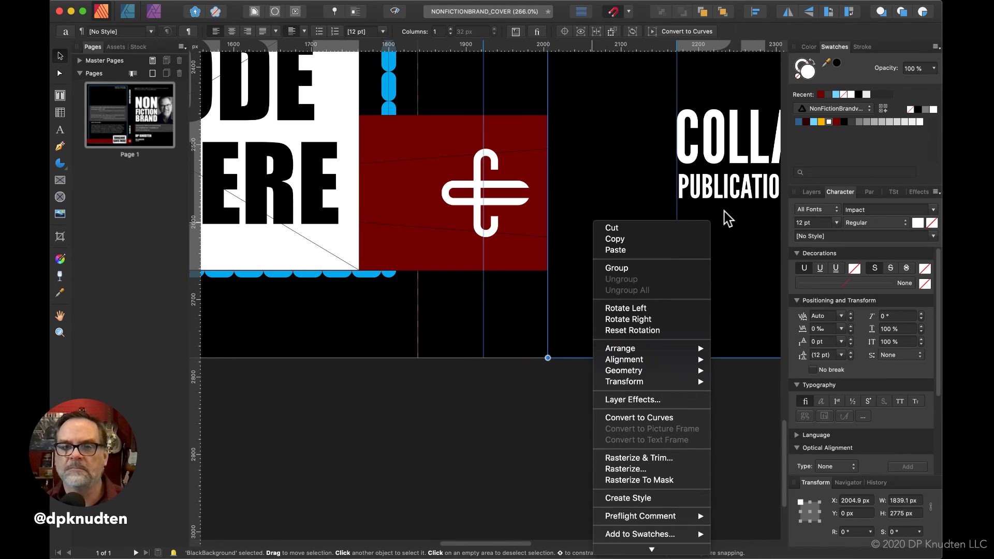
pyautogui.click(370, 461)
# Step: Move the COLLABORATOR PUBLICATIONS logo on the front cover straight down to Y 2504.7 px, level with the dark red bar
pyautogui.scroll(-4, 366, 466)
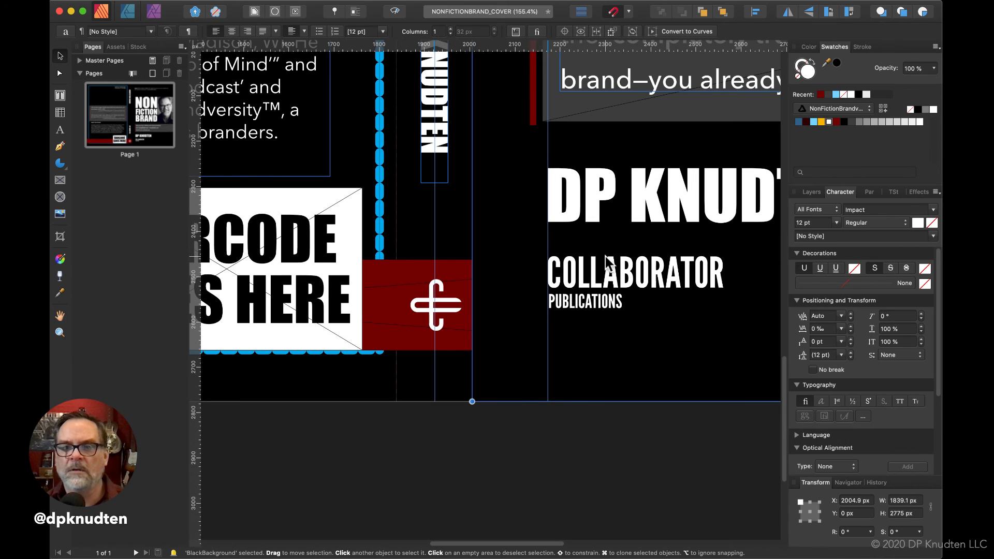
pyautogui.click(591, 283)
pyautogui.moveTo(592, 283); pyautogui.dragTo(592, 305)
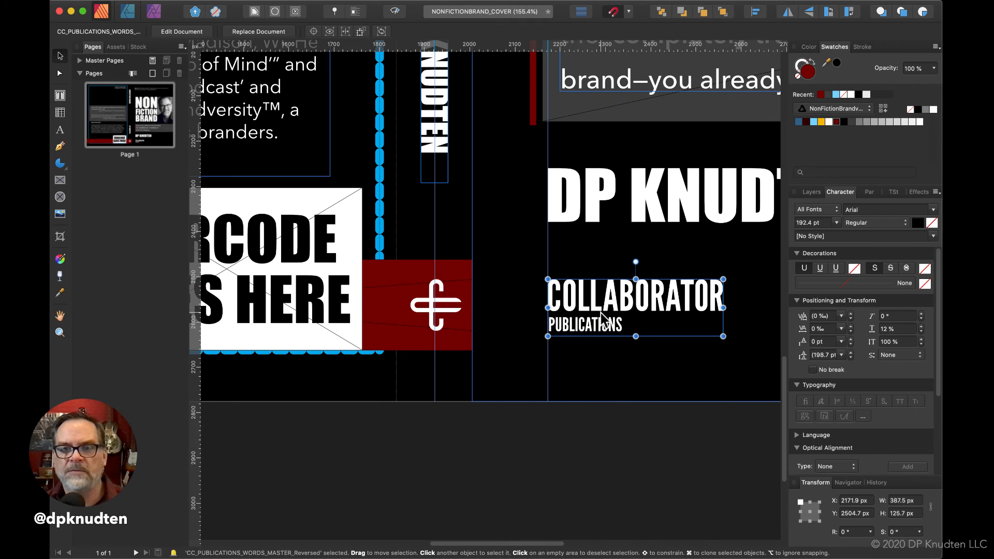
# Step: Place the front cover's BlackBackground layer beneath BACK COVER BG, directly above the Background layer, so the dark red bar sits in front
pyautogui.click(486, 310)
pyautogui.scroll(-5, 569, 362)
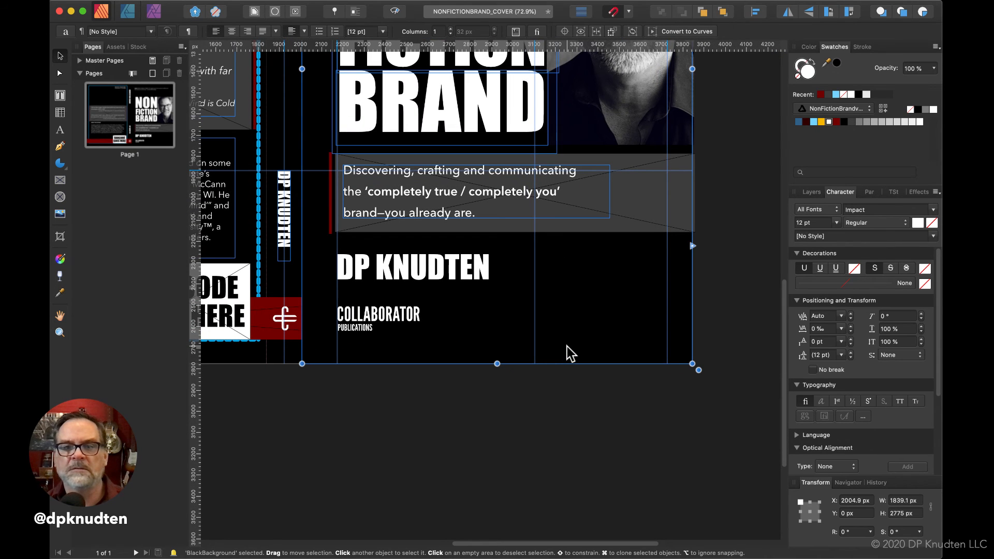
pyautogui.rightClick(569, 354)
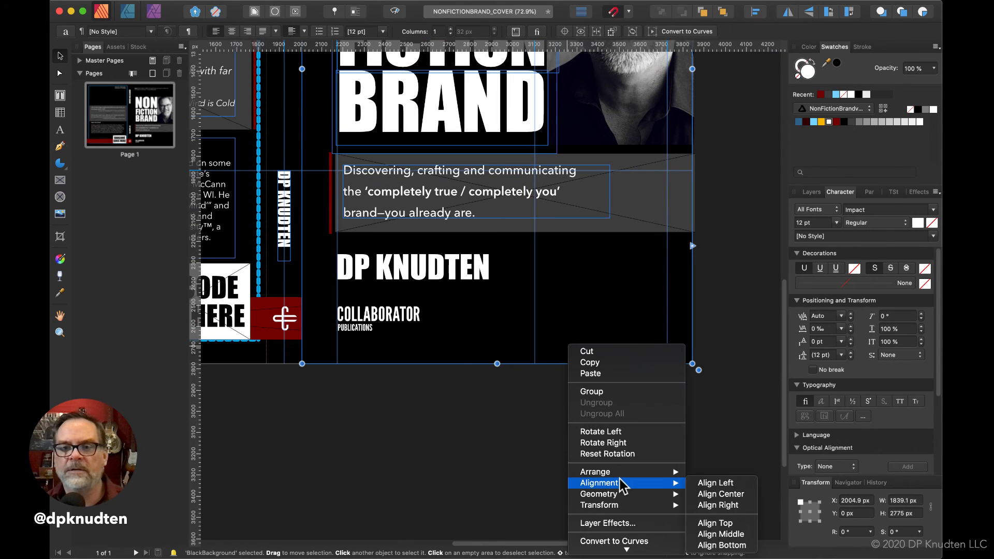
pyautogui.moveTo(624, 474)
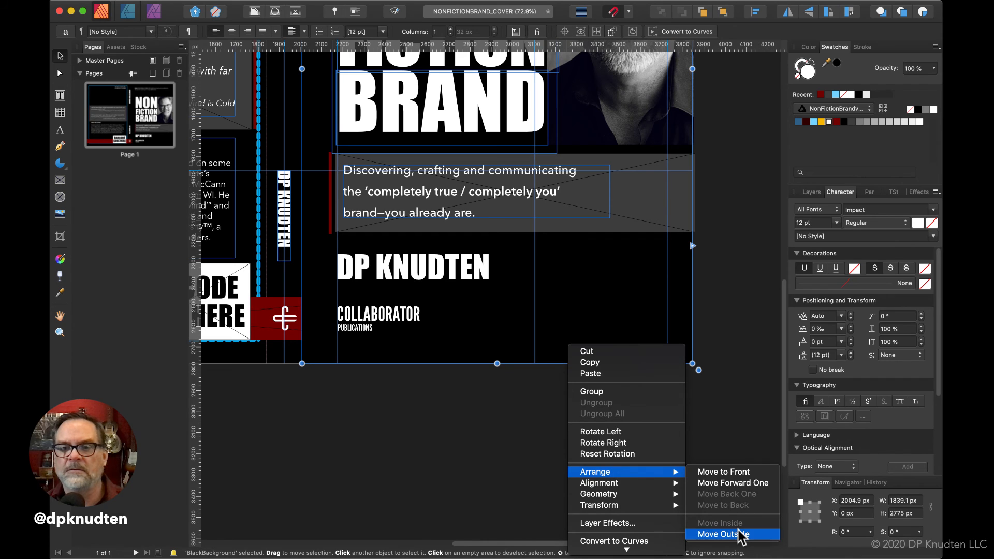
pyautogui.click(373, 467)
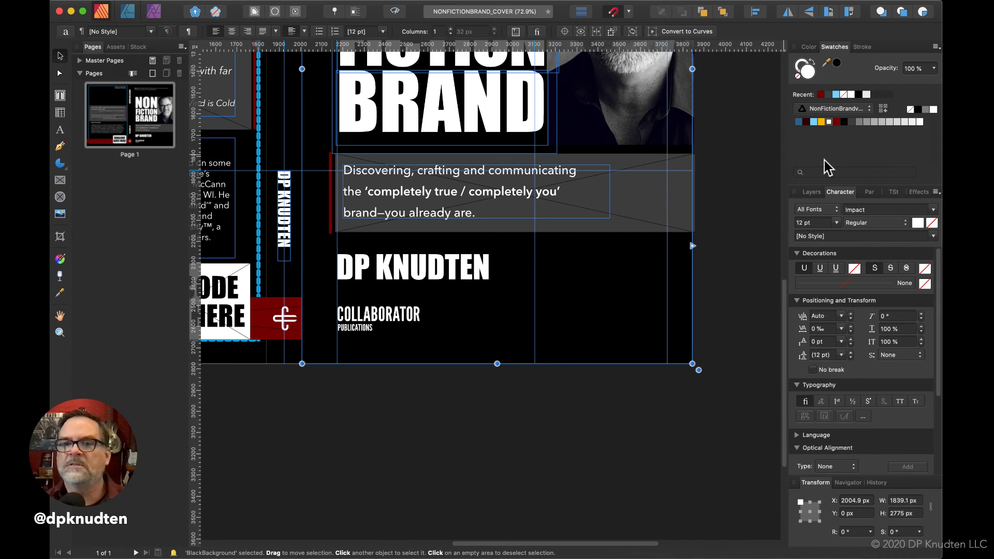
pyautogui.click(811, 193)
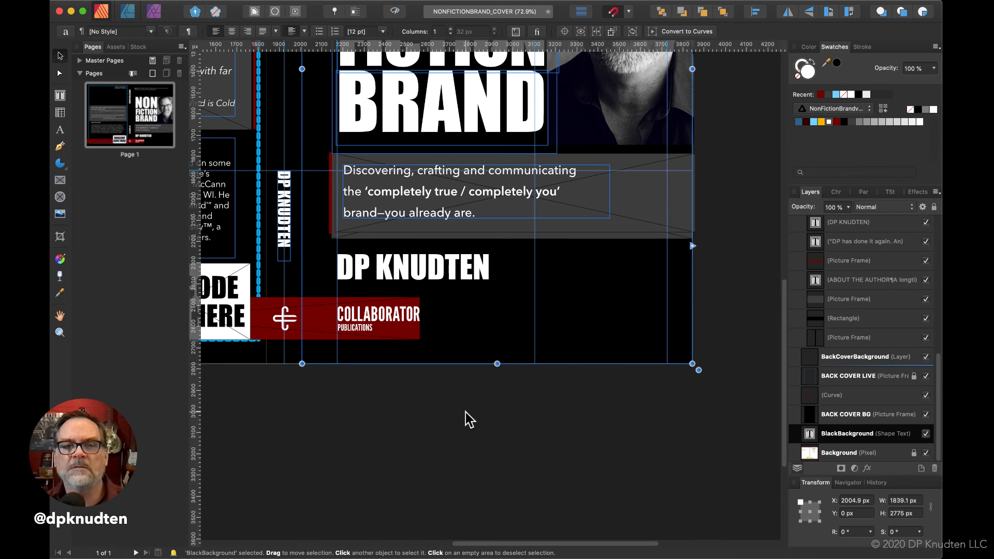
pyautogui.click(464, 417)
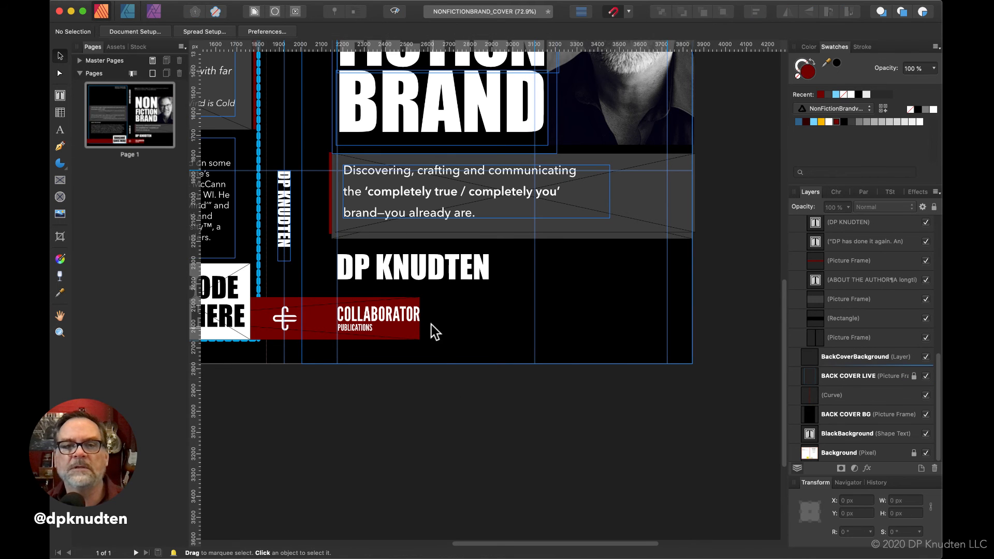
# Step: Widen the dark red bar to 2586.7 px so it extends slightly past the COLLABORATOR PUBLICATIONS logo
pyautogui.click(409, 336)
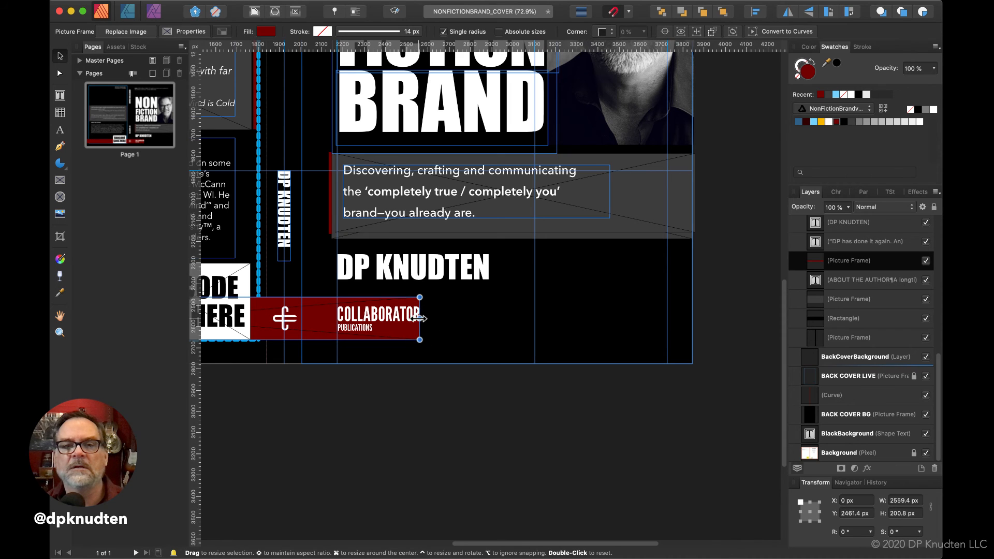
pyautogui.moveTo(420, 317); pyautogui.dragTo(426, 318)
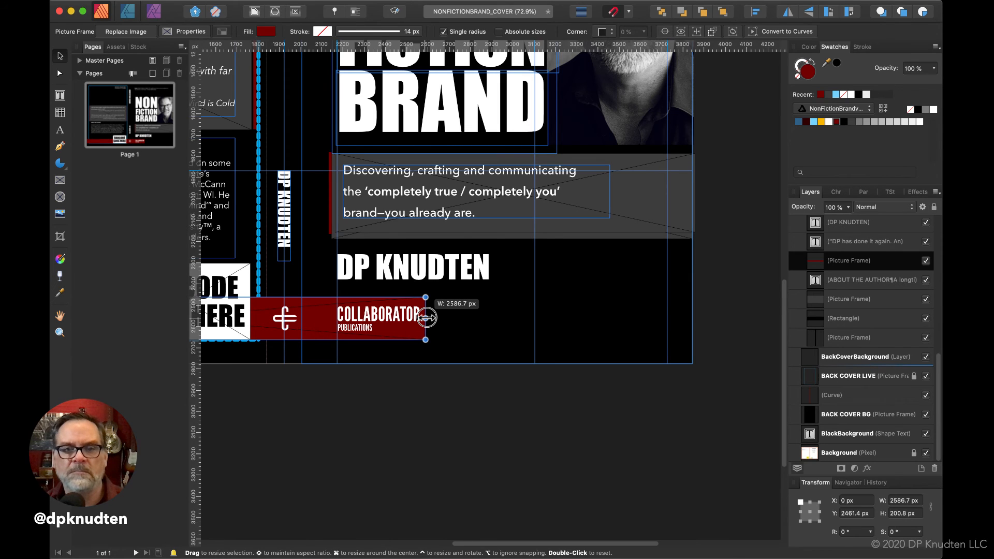
pyautogui.moveTo(427, 318); pyautogui.dragTo(427, 318)
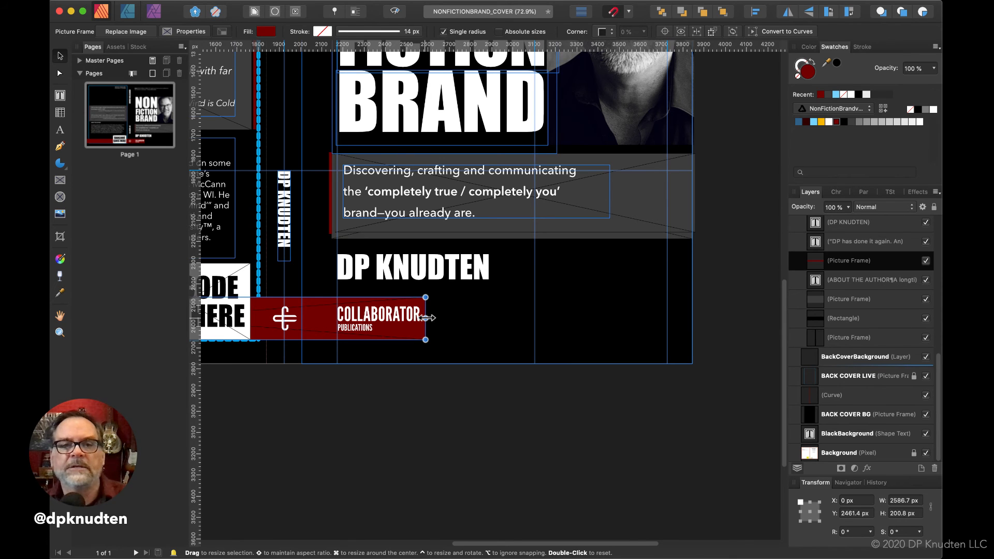
# Step: Examine the dark red bar across the back cover, spine and front cover, and the overall cover layout
pyautogui.hscroll(-15, 382, 321)
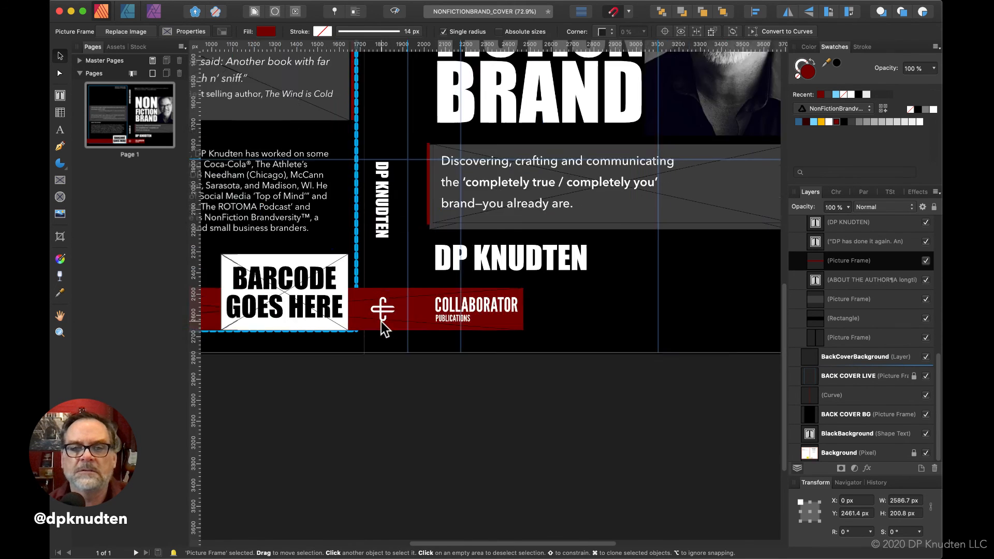
pyautogui.hscroll(6, 381, 322)
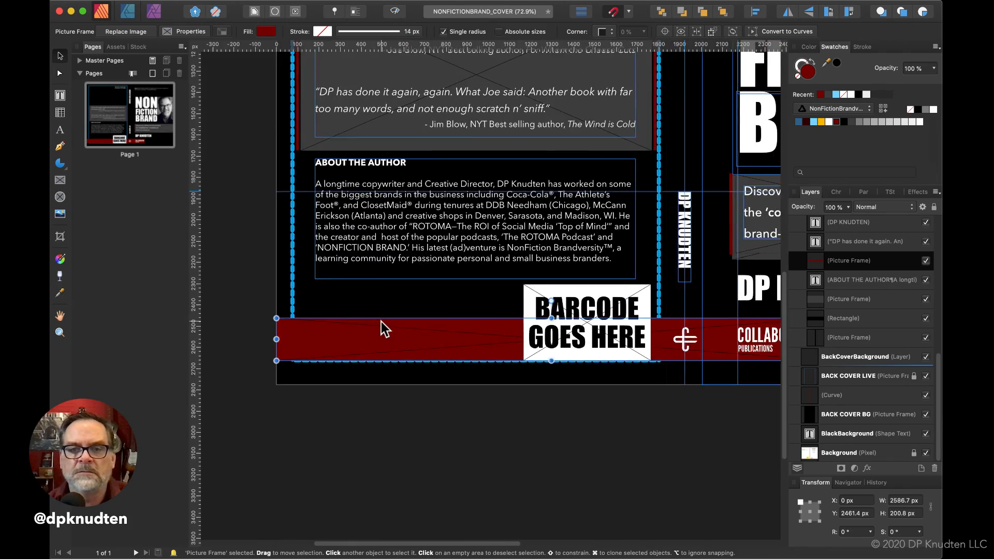
pyautogui.scroll(6, 381, 322)
pyautogui.scroll(-5, 355, 328)
pyautogui.scroll(2, 356, 328)
pyautogui.hscroll(2, 356, 328)
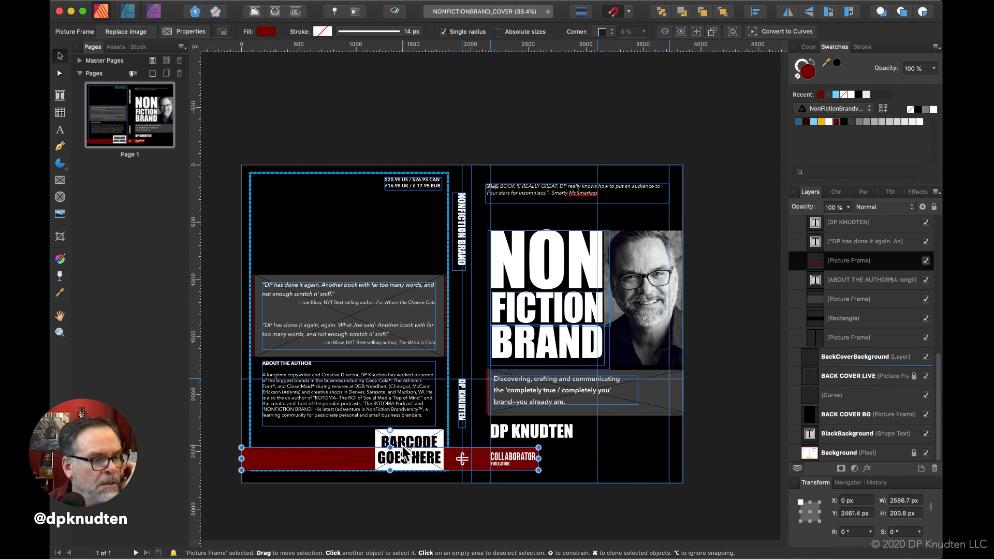
pyautogui.scroll(5, 266, 379)
pyautogui.hscroll(-3, 266, 379)
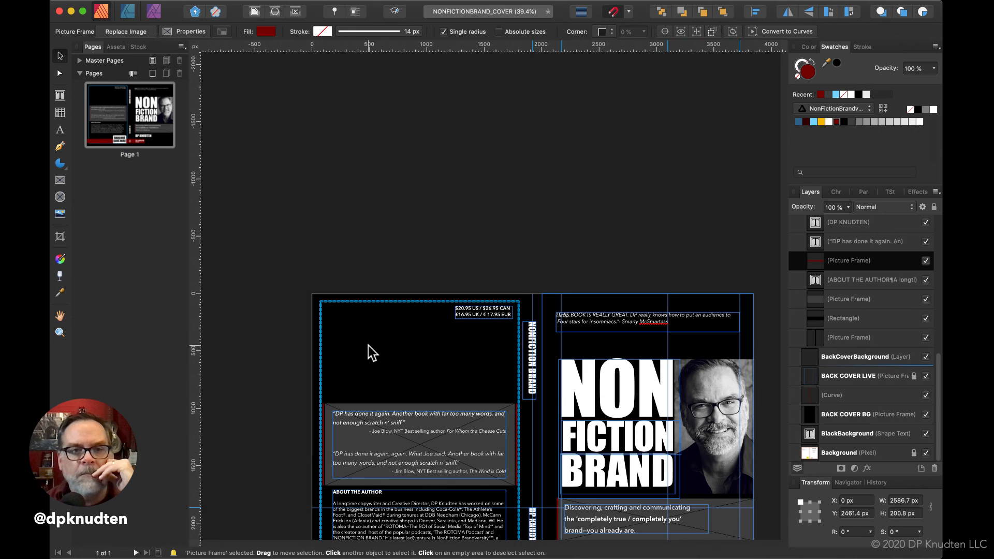
# Step: Draw a text frame about 846 by 151 px in the upper-left corner of the back cover, just inside the dashed blue border
pyautogui.click(368, 346)
pyautogui.scroll(5, 368, 348)
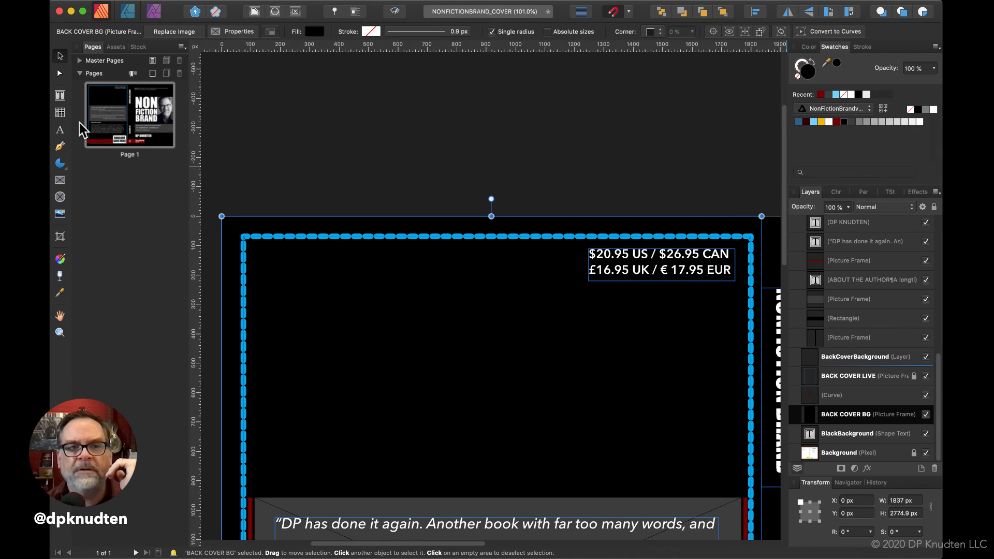
pyautogui.click(59, 96)
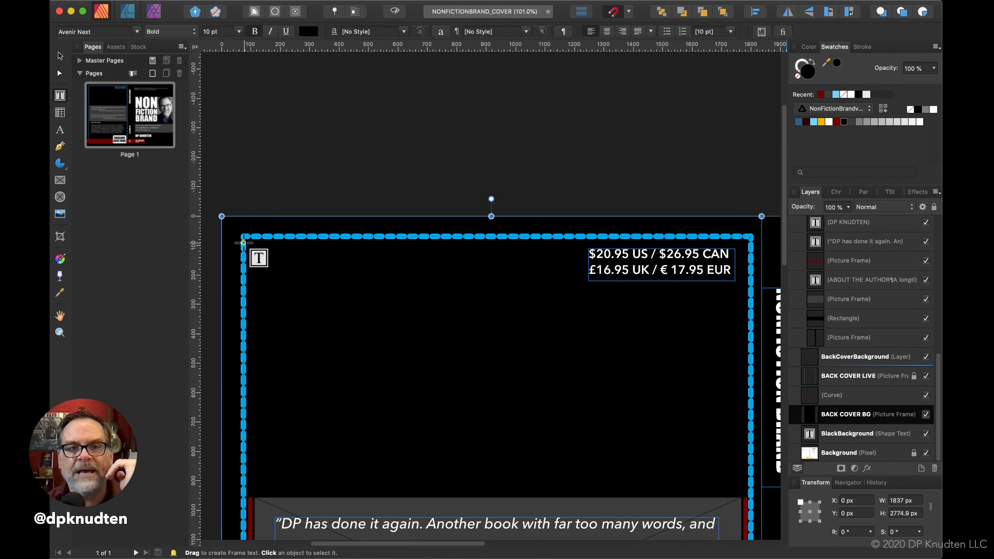
pyautogui.moveTo(248, 239); pyautogui.dragTo(497, 281)
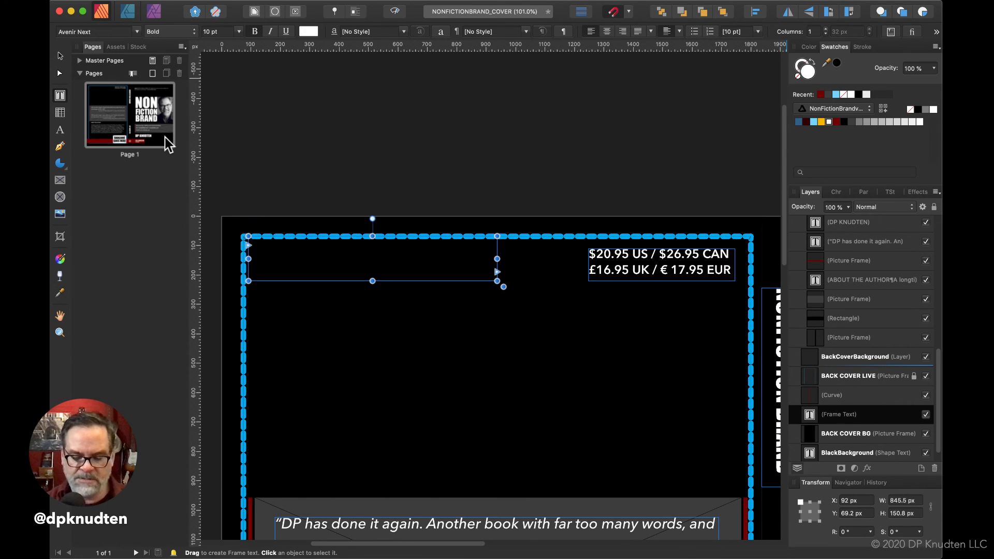
# Step: Enter "Business / Advertising / Marketing" in the new text frame
pyautogui.write('Buijs')
pyautogui.press('BackSpace')
pyautogui.press('BackSpace')
pyautogui.press('BackSpace')
pyautogui.write('sines')
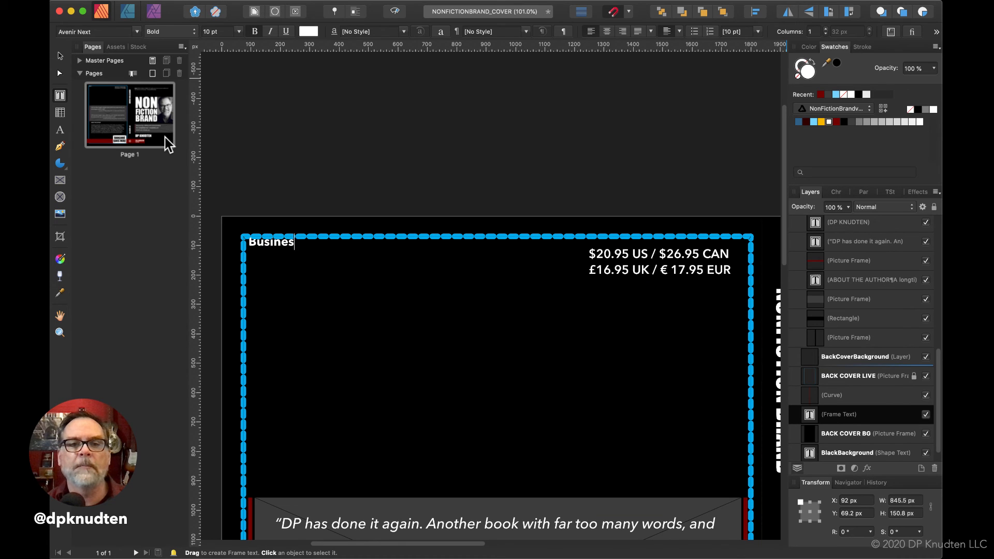
pyautogui.write('M')
pyautogui.press('BackSpace')
pyautogui.write('ad')
pyautogui.press('BackSpace')
pyautogui.press('BackSpace')
pyautogui.write('Advert')
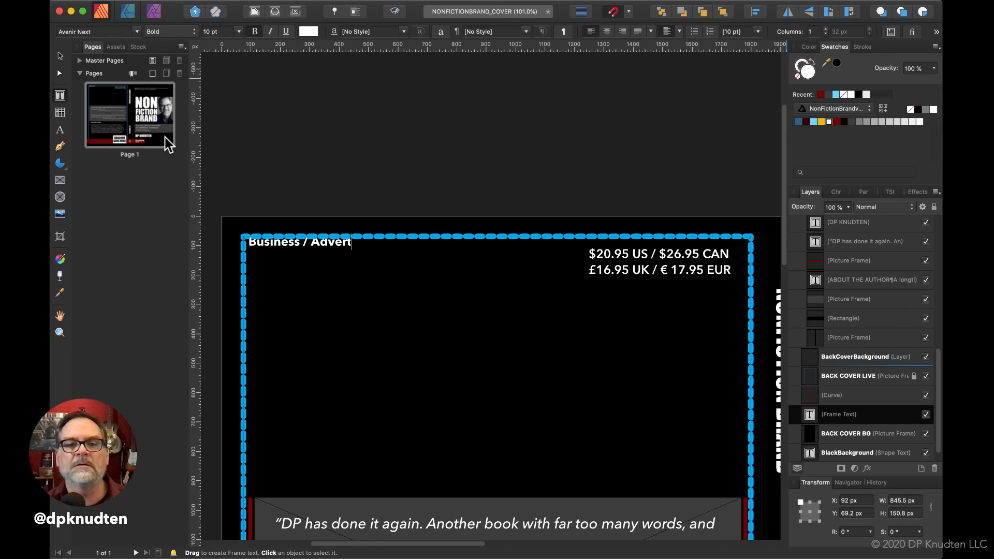
pyautogui.write('ising')
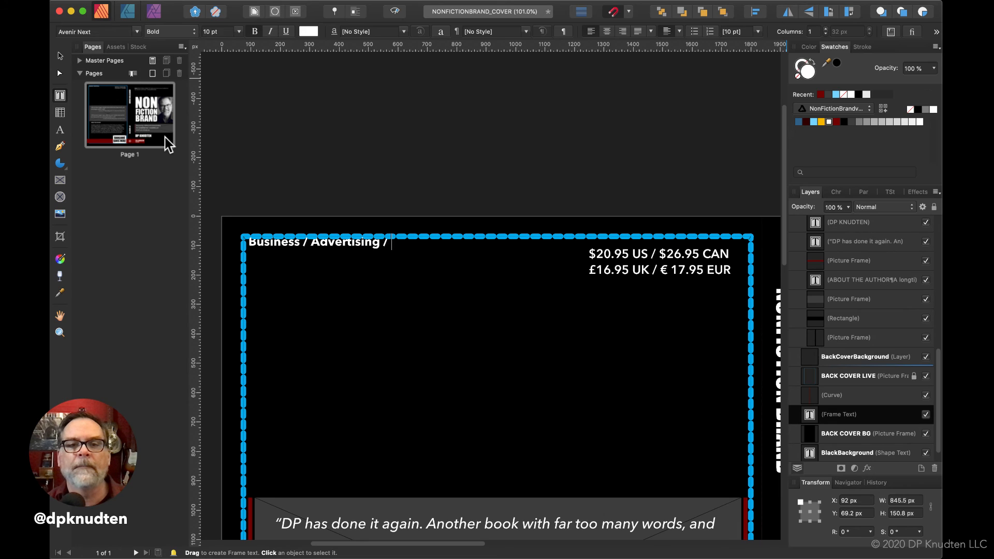
pyautogui.write(' / Marketing')
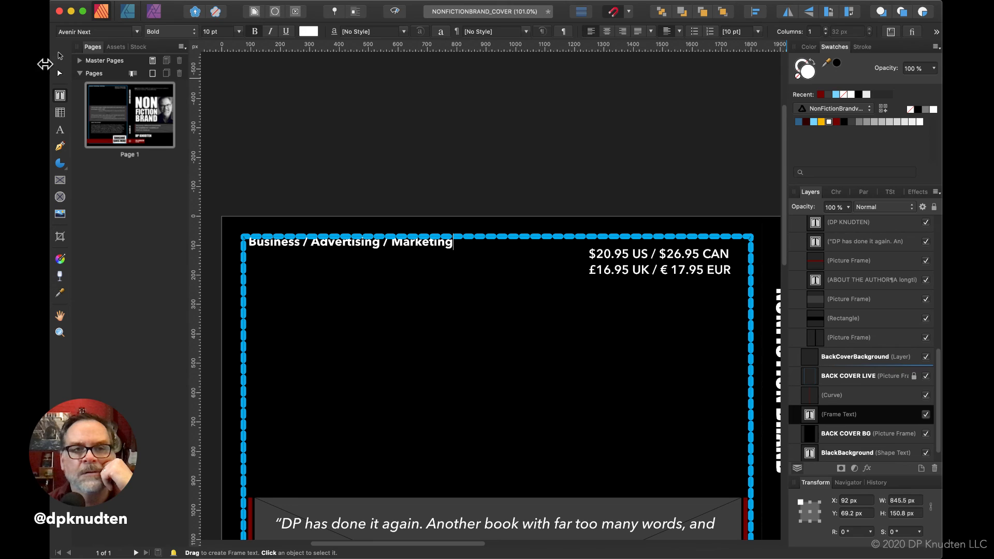
# Step: Move the category text frame down to Y 107.3 px and shorten it to a height of 62.4 px
pyautogui.click(60, 56)
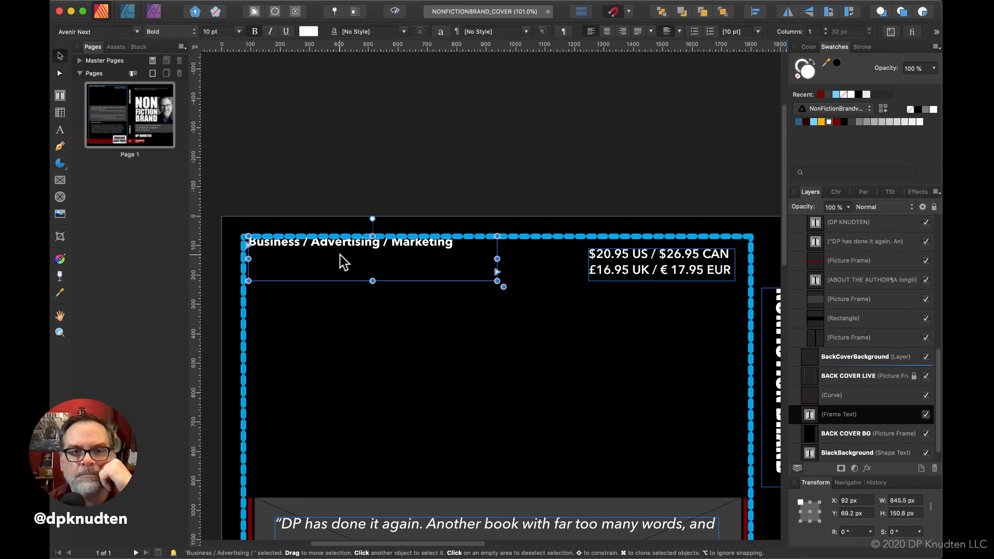
pyautogui.moveTo(342, 251); pyautogui.dragTo(340, 261)
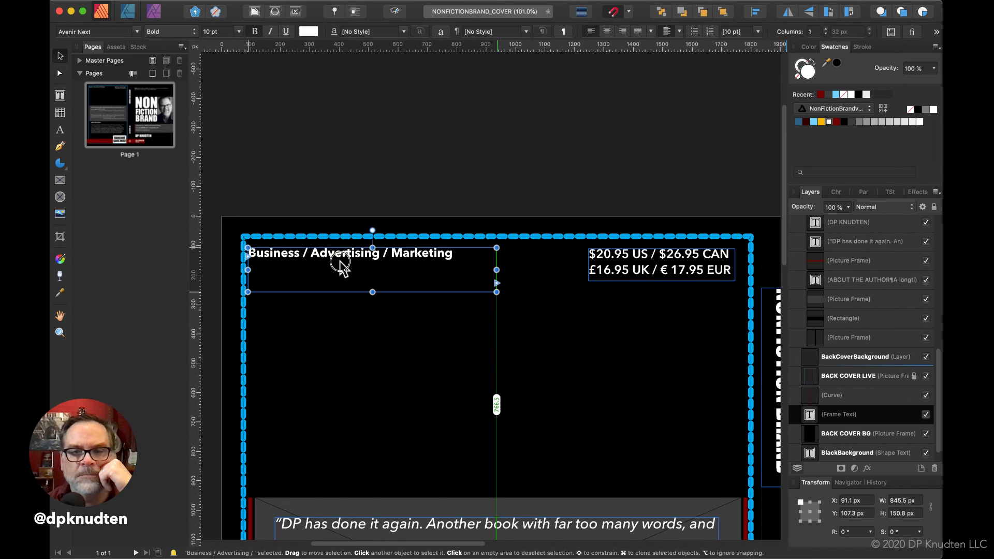
pyautogui.moveTo(372, 293); pyautogui.dragTo(372, 269)
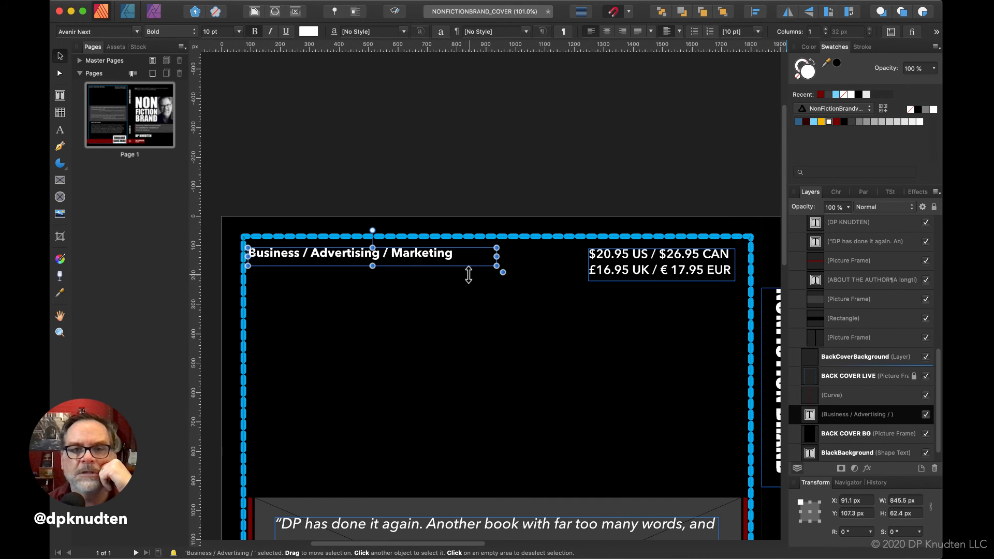
pyautogui.click(213, 155)
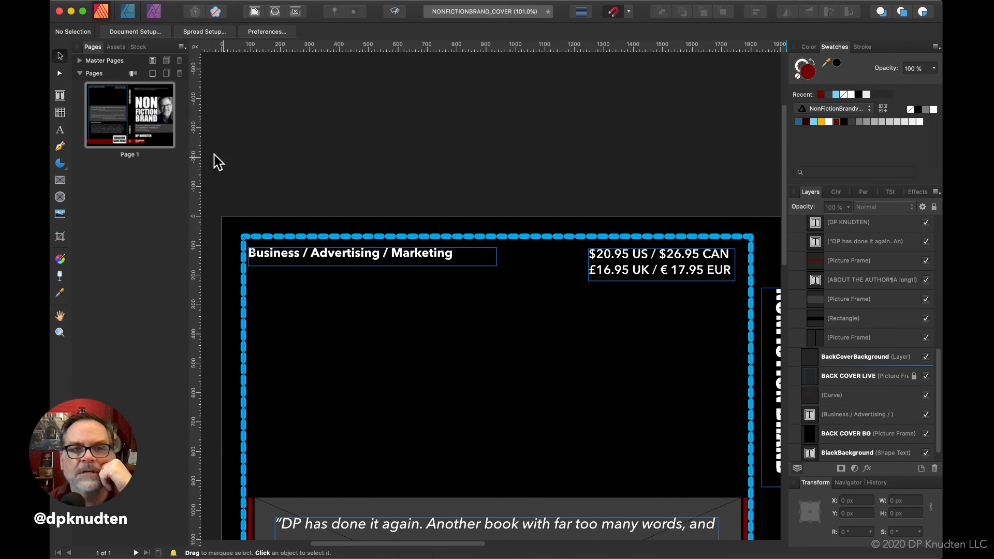
# Step: Align the category text with the prices at Y 111.3 px, narrow its frame to 695.5 px and shift it to X 103.6 px
pyautogui.click(626, 266)
pyautogui.moveTo(462, 253); pyautogui.dragTo(454, 259)
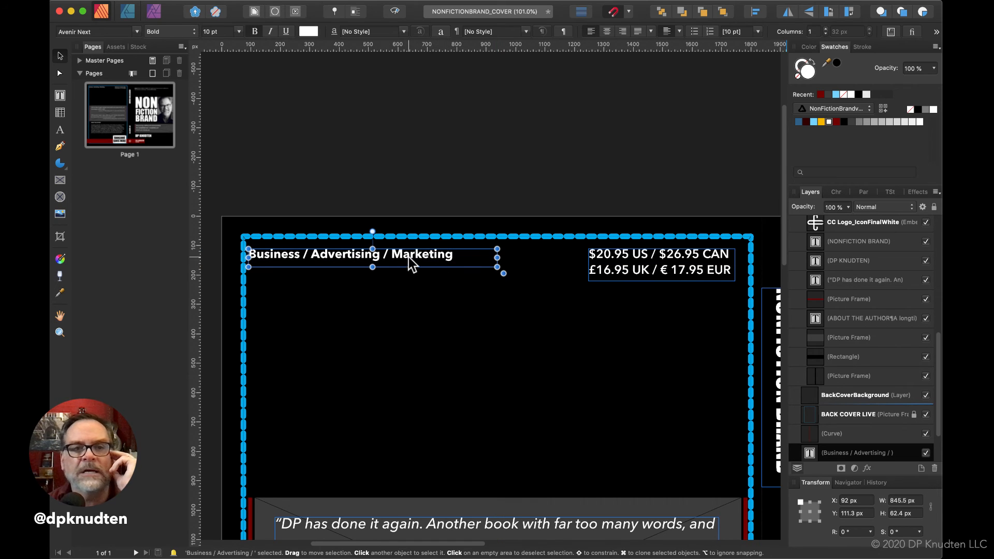
pyautogui.moveTo(412, 260); pyautogui.dragTo(385, 258)
pyautogui.doubleClick(497, 259)
pyautogui.moveTo(336, 258); pyautogui.dragTo(338, 258)
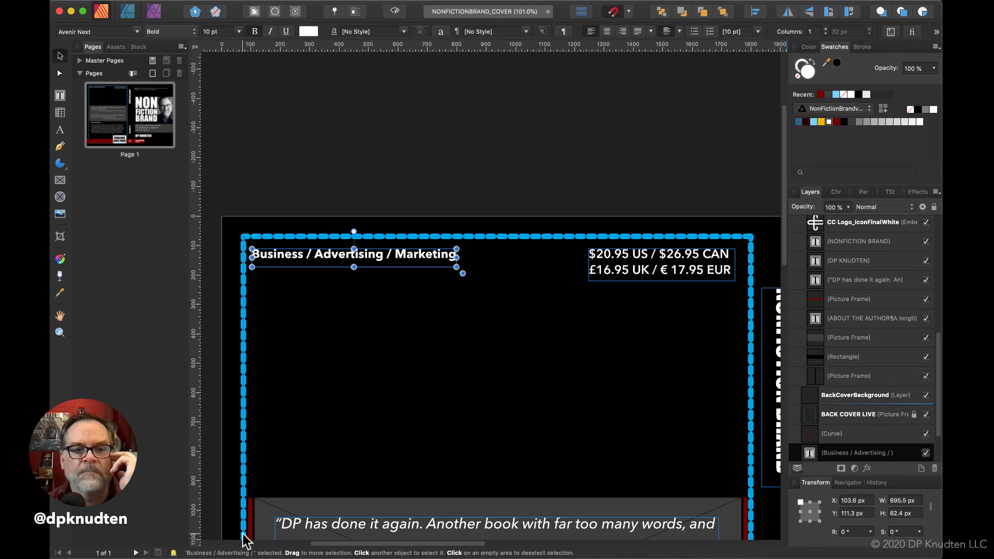
# Step: Set the category text's X position to 112.8 px, matching the left edge of the grey quote panel
pyautogui.click(261, 532)
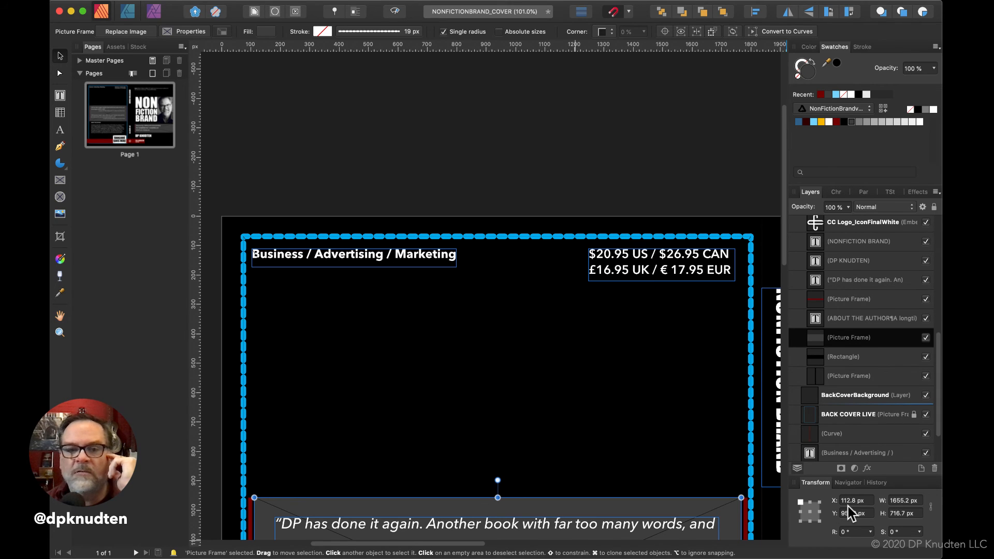
pyautogui.click(433, 260)
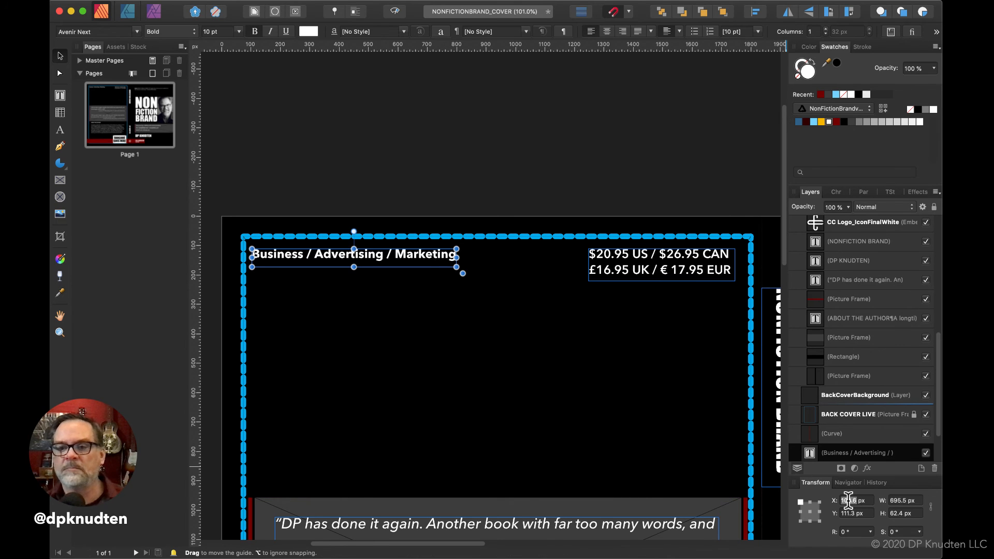
pyautogui.write('12')
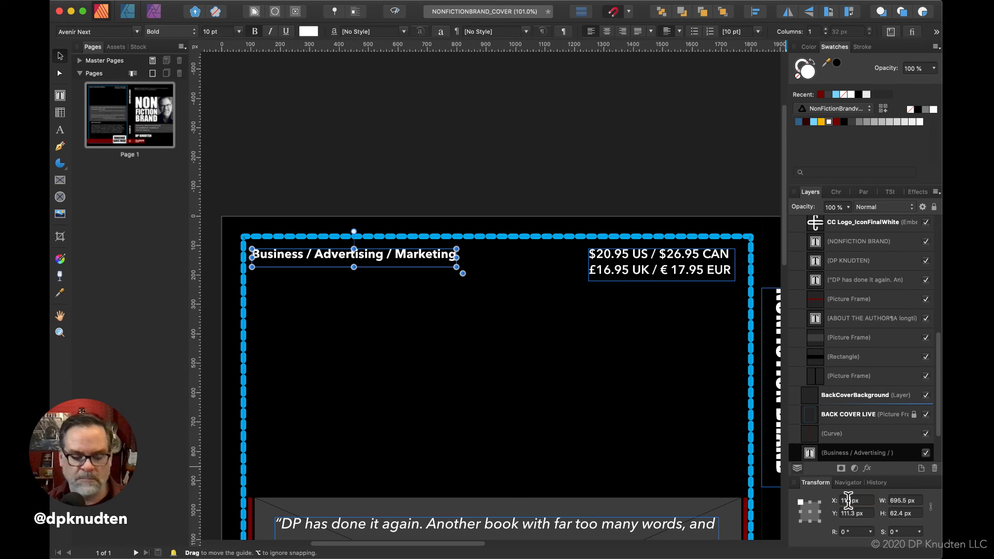
pyautogui.write('.8')
pyautogui.press('Tab')
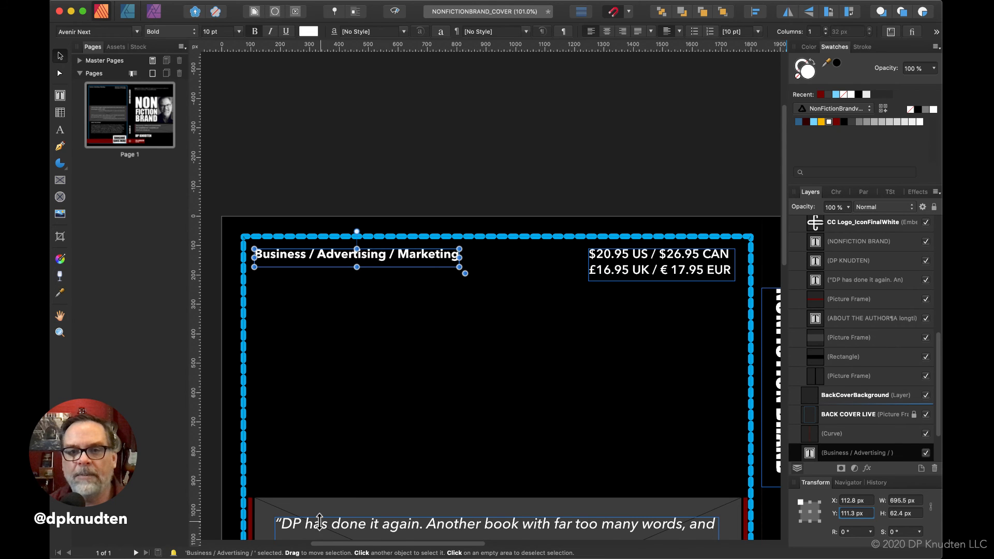
pyautogui.scroll(-5, 320, 521)
pyautogui.scroll(-2, 320, 522)
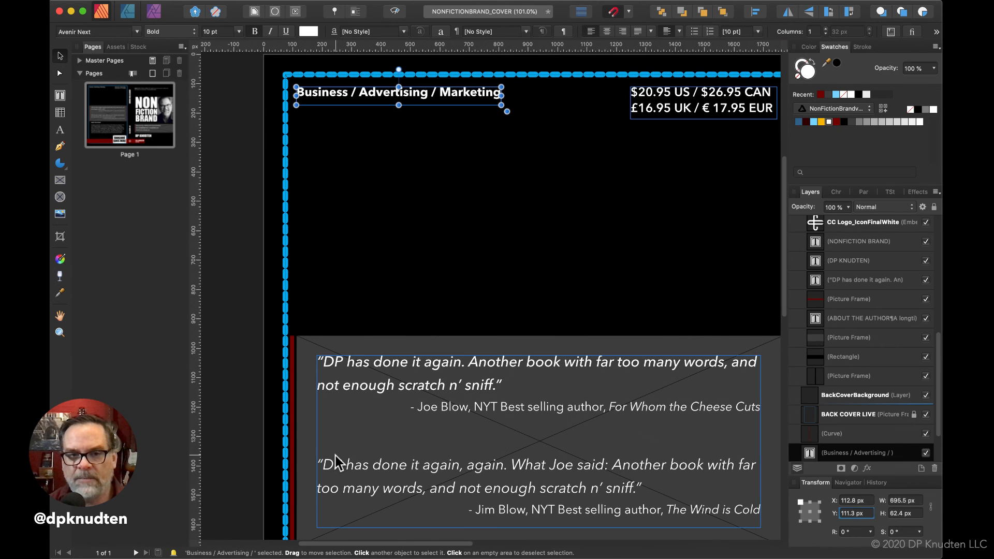
pyautogui.hscroll(2, 353, 443)
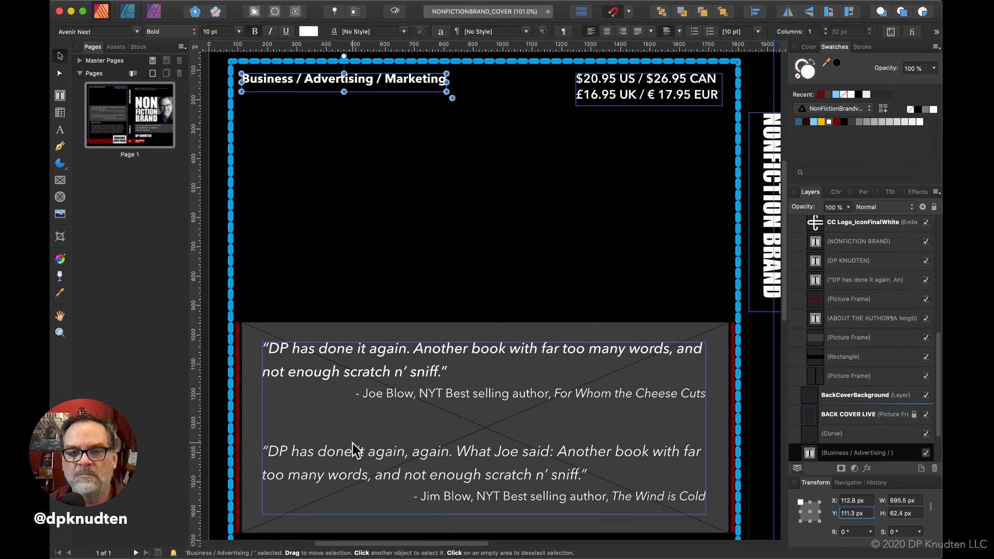
pyautogui.scroll(-2, 352, 443)
pyautogui.scroll(10, 353, 443)
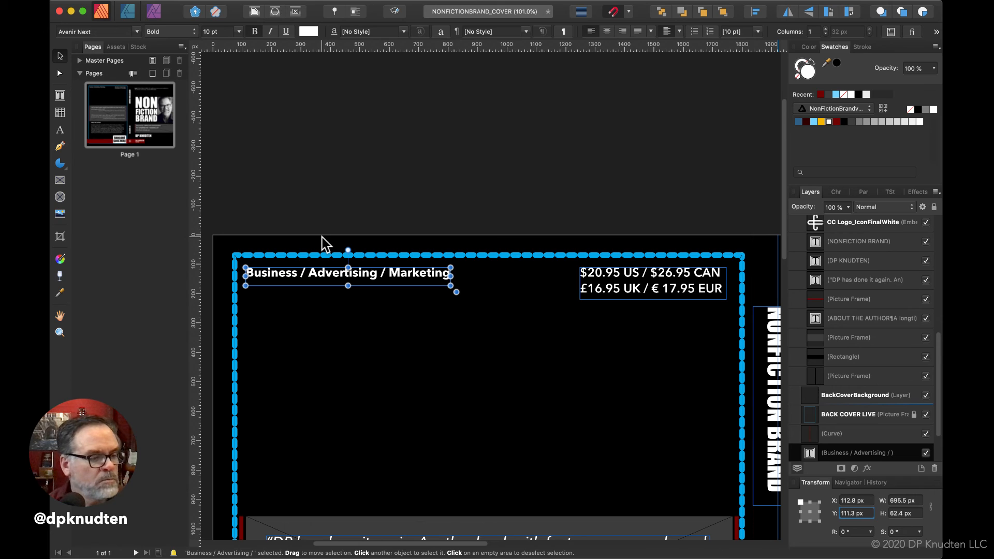
pyautogui.hscroll(2, 415, 313)
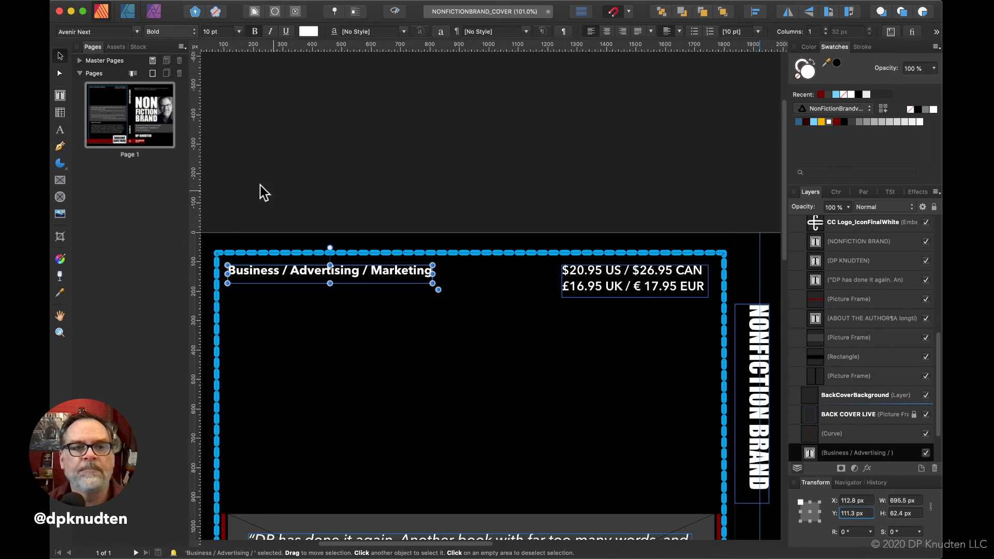
pyautogui.click(60, 130)
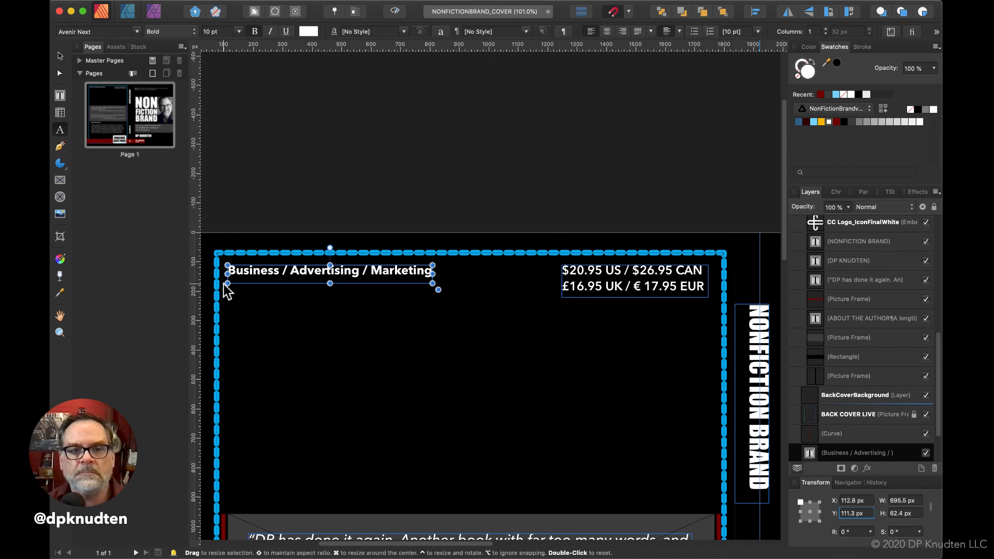
pyautogui.moveTo(231, 316); pyautogui.dragTo(692, 467)
pyautogui.press('super+z')
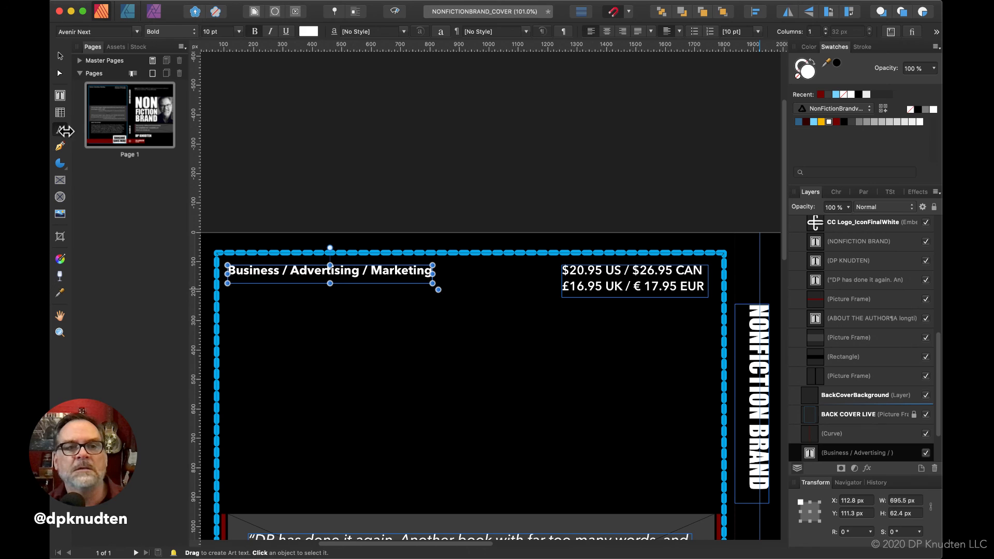
# Step: Draw a text frame about 1639 by 633 px between the category line and the quote panel, with its left edge at X 112.8 px
pyautogui.click(60, 98)
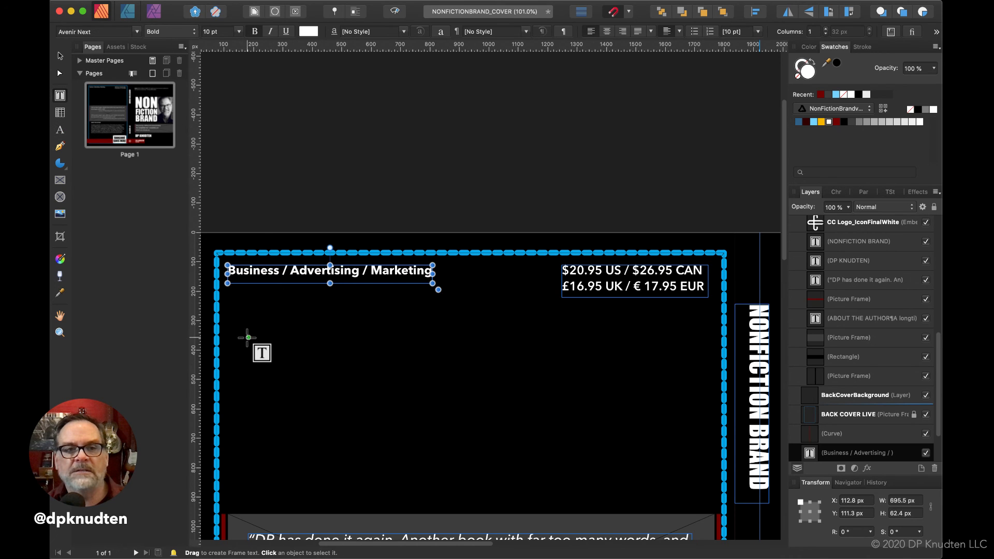
pyautogui.moveTo(233, 311); pyautogui.dragTo(710, 497)
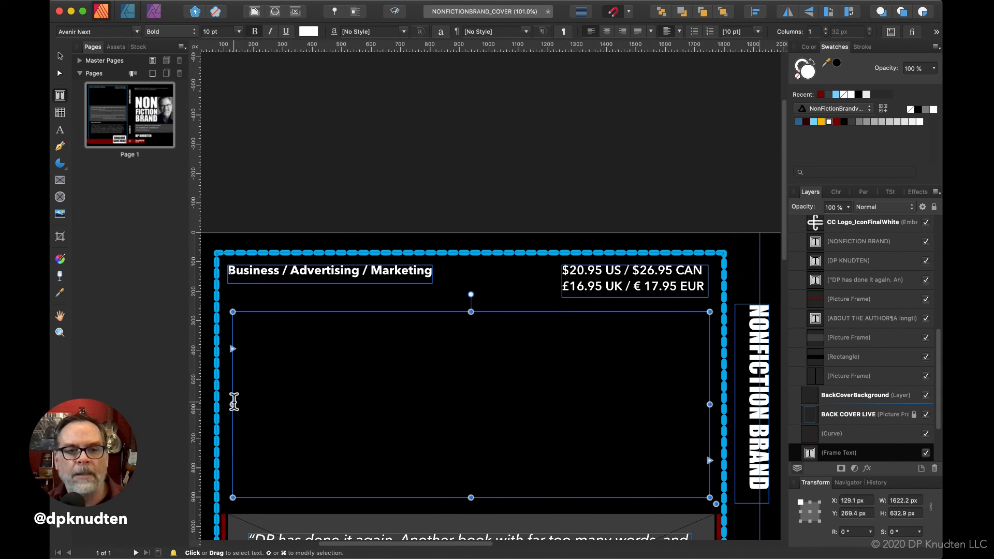
pyautogui.moveTo(231, 405); pyautogui.dragTo(222, 404)
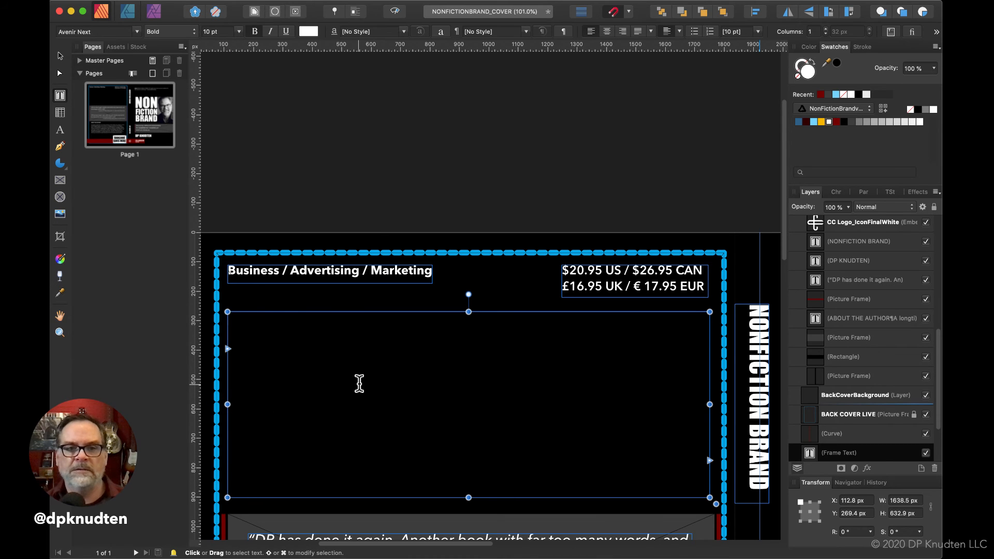
# Step: Enter "Write some copy about the book, etc." in the new text frame
pyautogui.click(253, 340)
pyautogui.write('Wri')
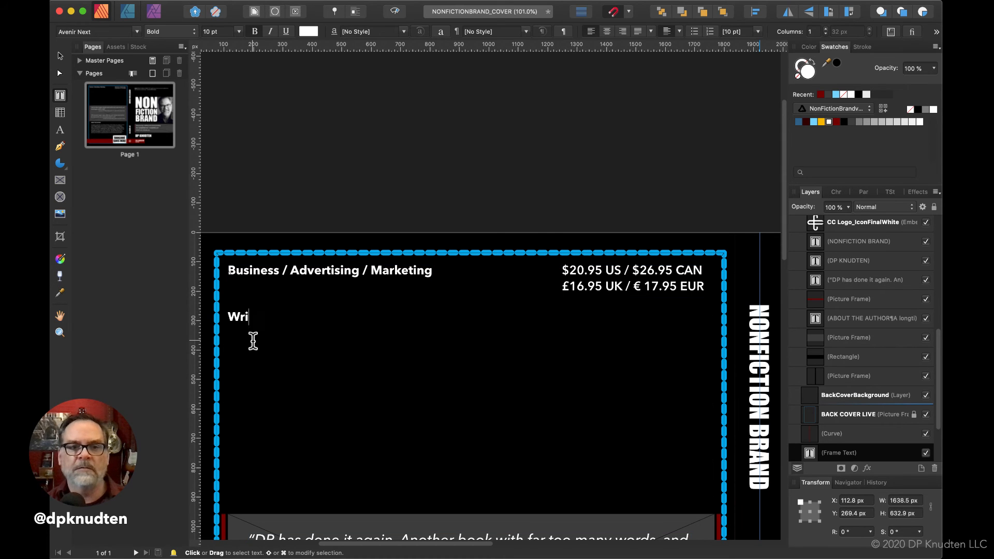
pyautogui.write('te some')
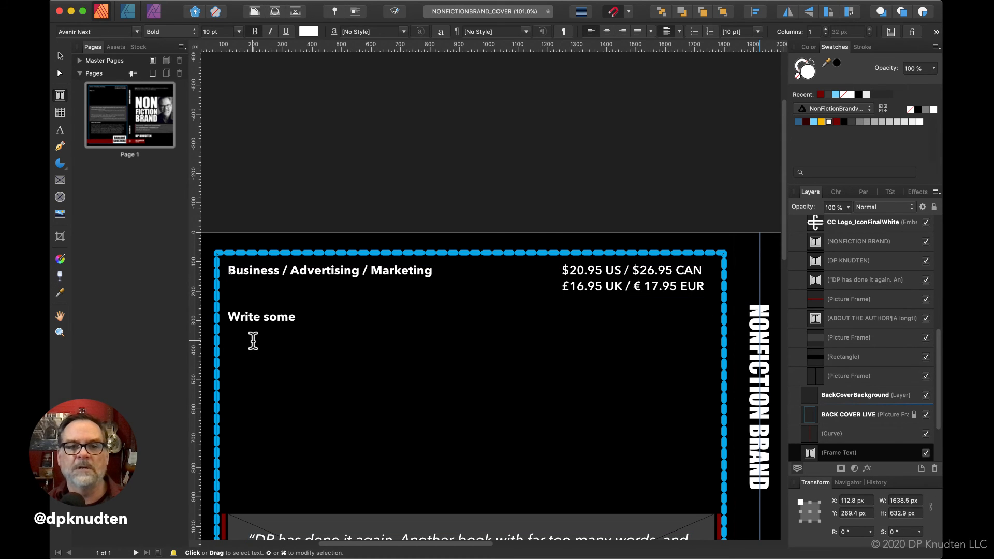
pyautogui.write(' bcopy')
pyautogui.press('BackSpace')
pyautogui.press('BackSpace')
pyautogui.press('BackSpace')
pyautogui.press('BackSpace')
pyautogui.press('BackSpace')
pyautogui.press('BackSpace')
pyautogui.write('c')
pyautogui.press('BackSpace')
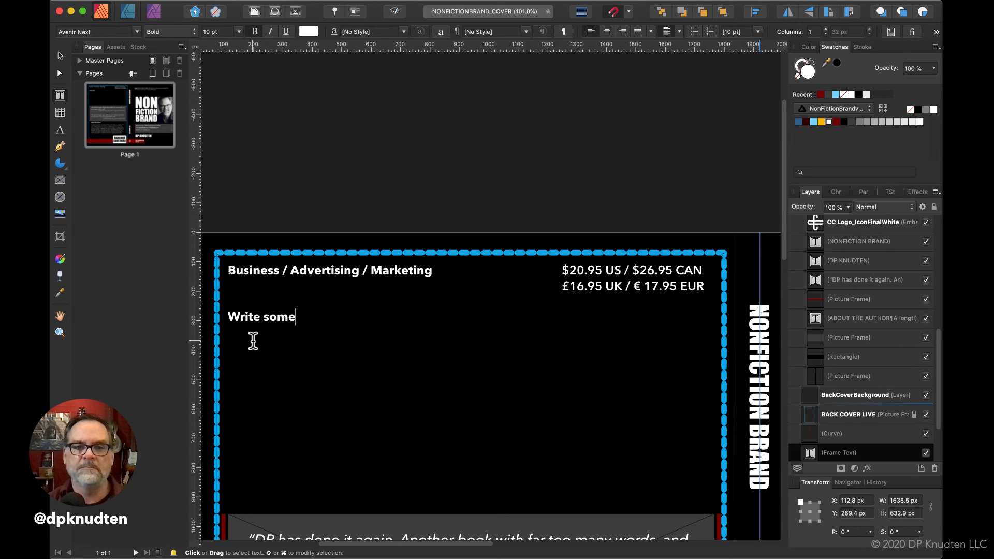
pyautogui.write('copy ')
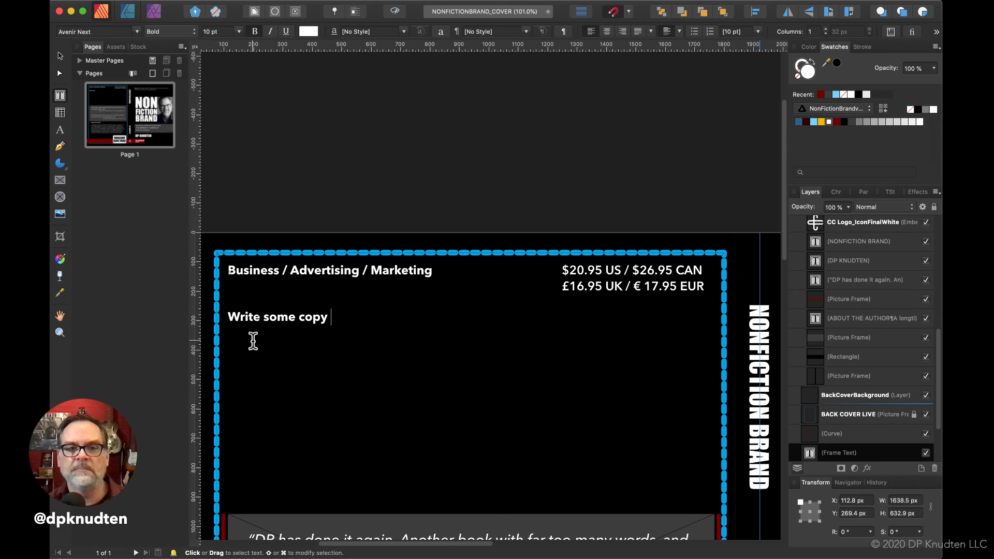
pyautogui.write('abo ut the ')
pyautogui.write('too')
pyautogui.press('BackSpace')
pyautogui.press('BackSpace')
pyautogui.press('BackSpace')
pyautogui.write('book')
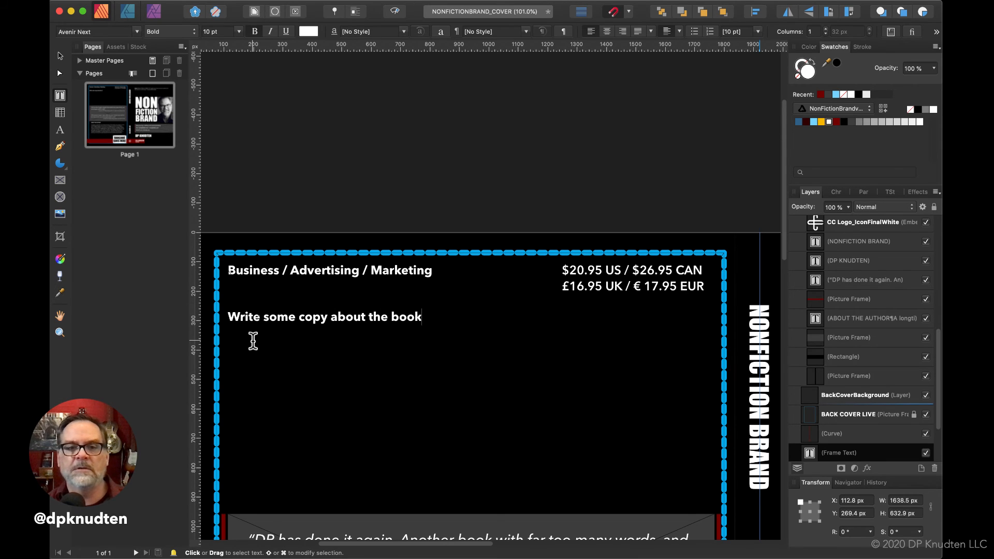
pyautogui.write(', etc.')
pyautogui.click(253, 341)
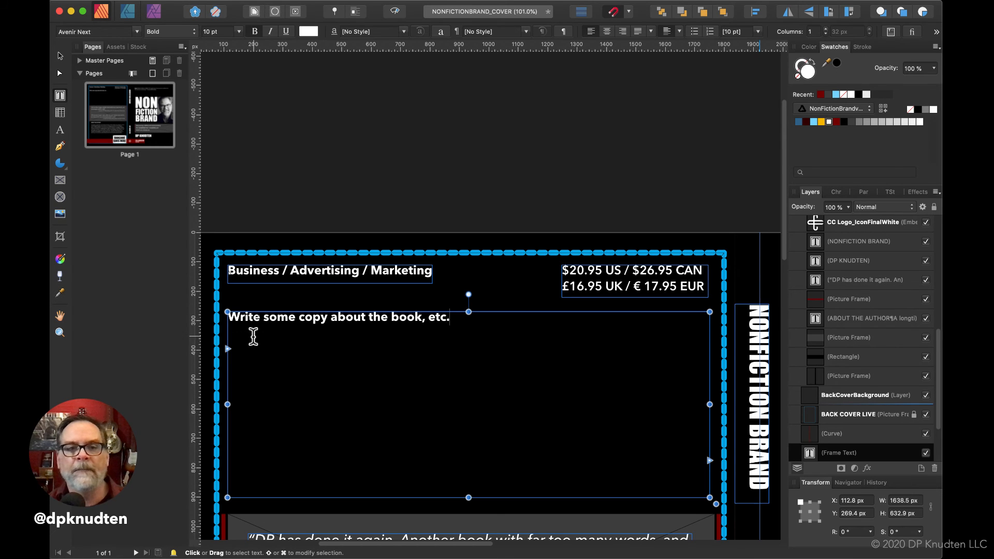
pyautogui.tripleClick(265, 318)
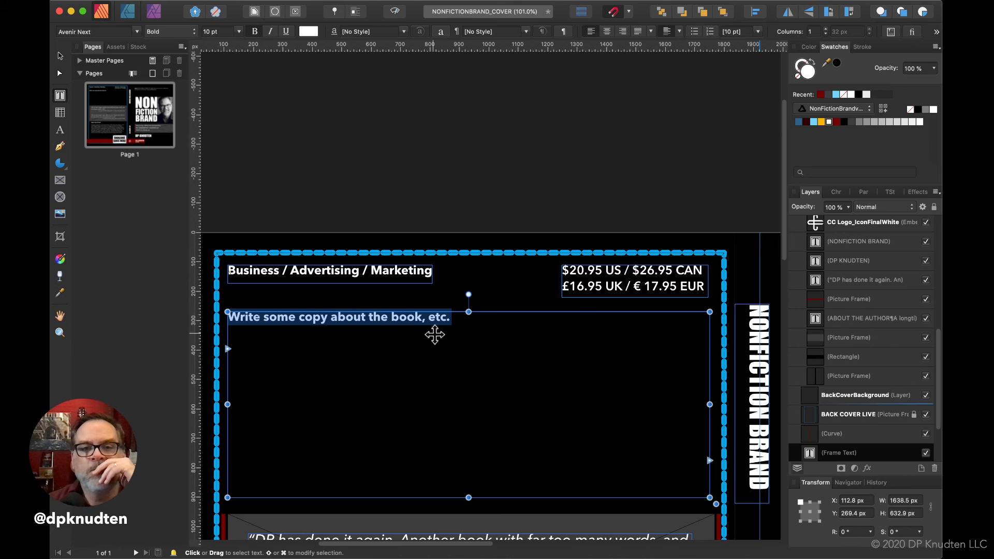
pyautogui.click(469, 323)
pyautogui.press('Return')
pyautogui.press('Return')
pyautogui.press('Return')
pyautogui.press('Return')
pyautogui.press('Return')
pyautogui.press('Return')
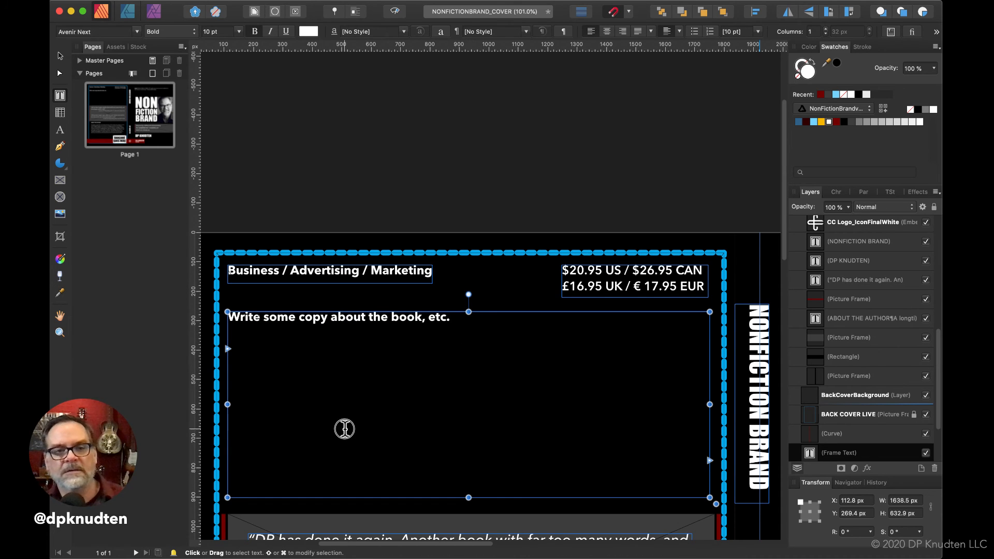
# Step: Set the leading override of all the text in the new frame to 12 pt
pyautogui.press('super+a')
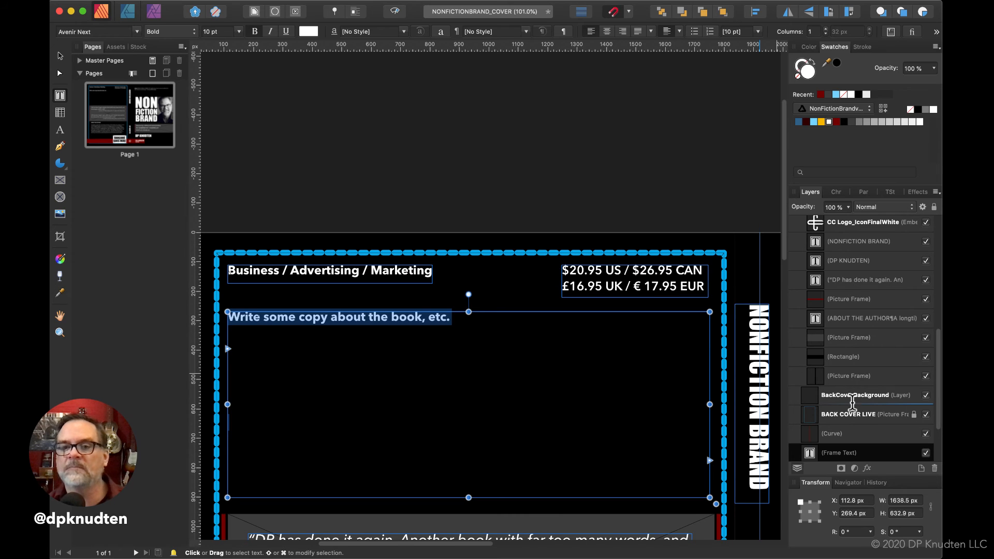
pyautogui.click(840, 191)
pyautogui.click(815, 357)
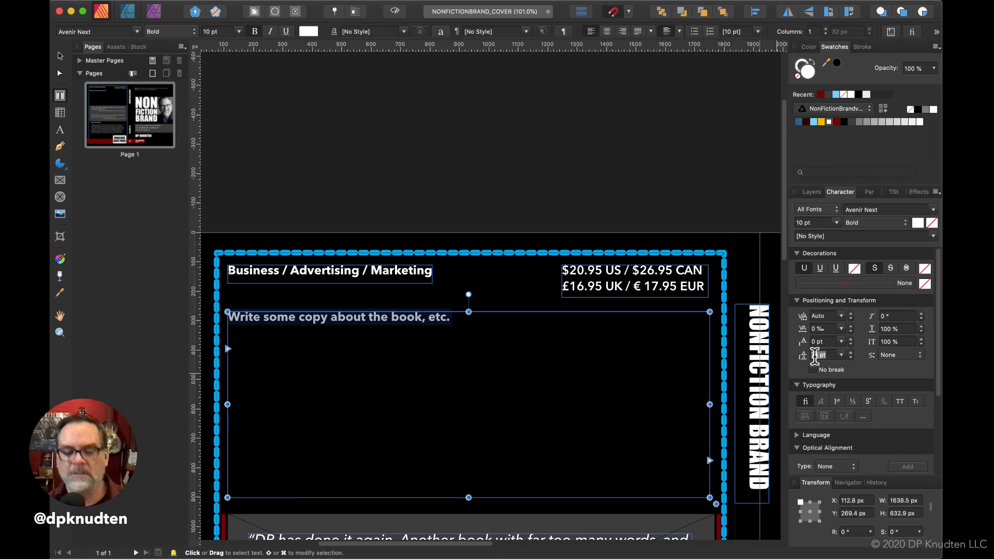
pyautogui.write('12')
pyautogui.press('Return')
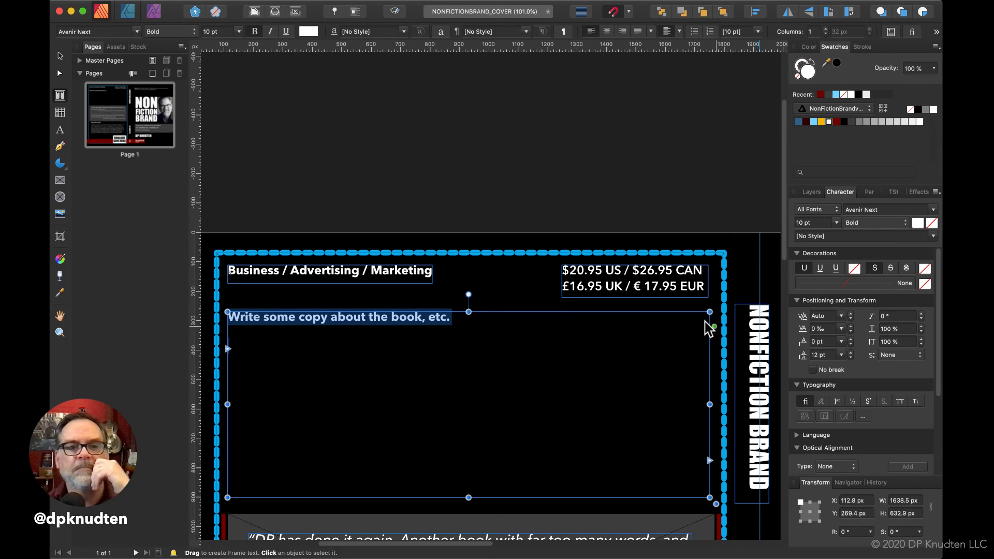
# Step: Add "Here's a copy about the book." as a separate line below the first sentence and change it from bold to Regular
pyautogui.click(280, 365)
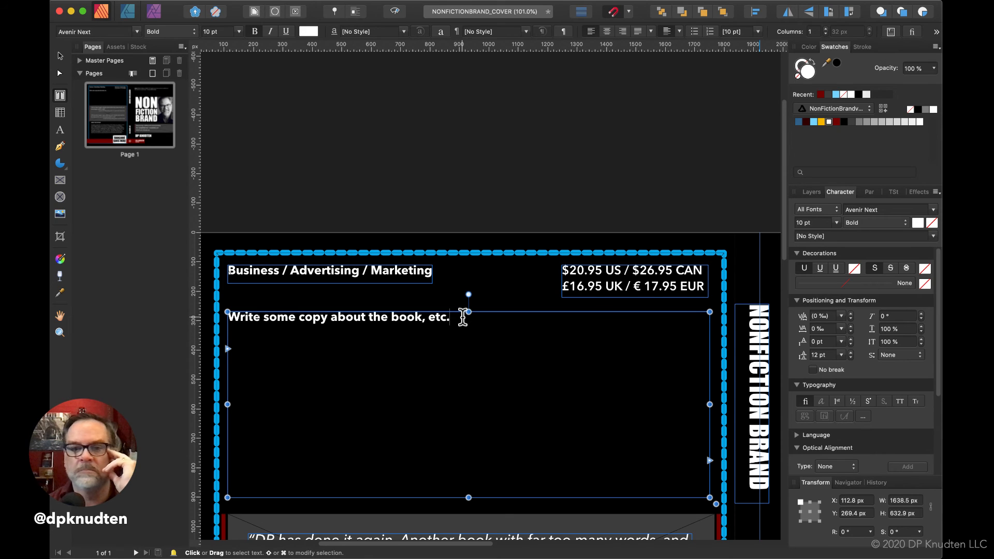
pyautogui.press('Return')
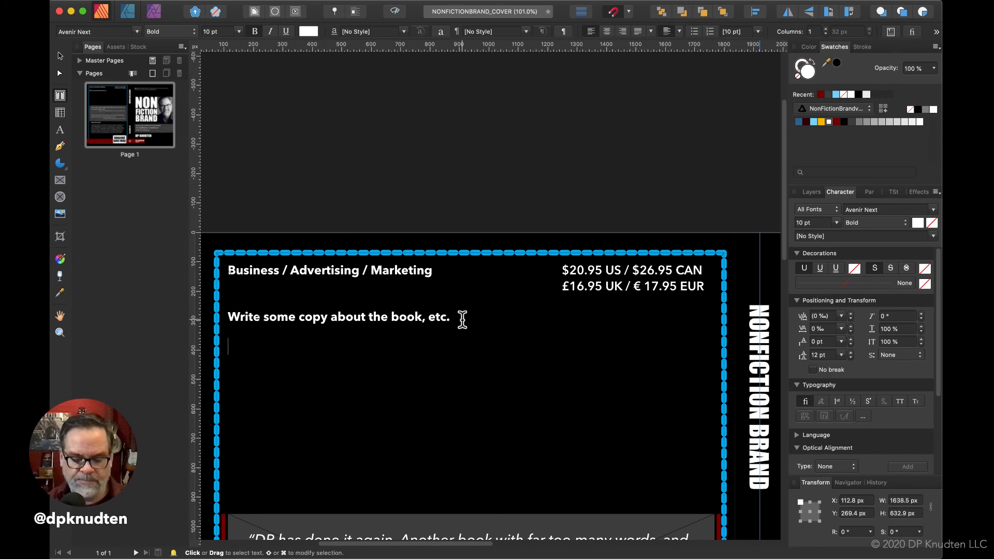
pyautogui.write("Her's")
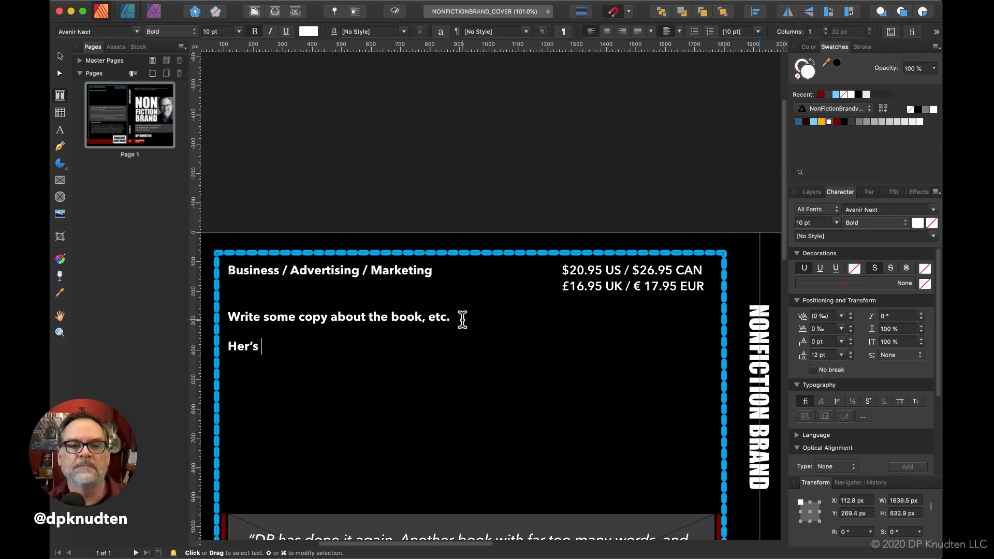
pyautogui.press('BackSpace')
pyautogui.press('BackSpace')
pyautogui.write('e')
pyautogui.write("'s a copy about th")
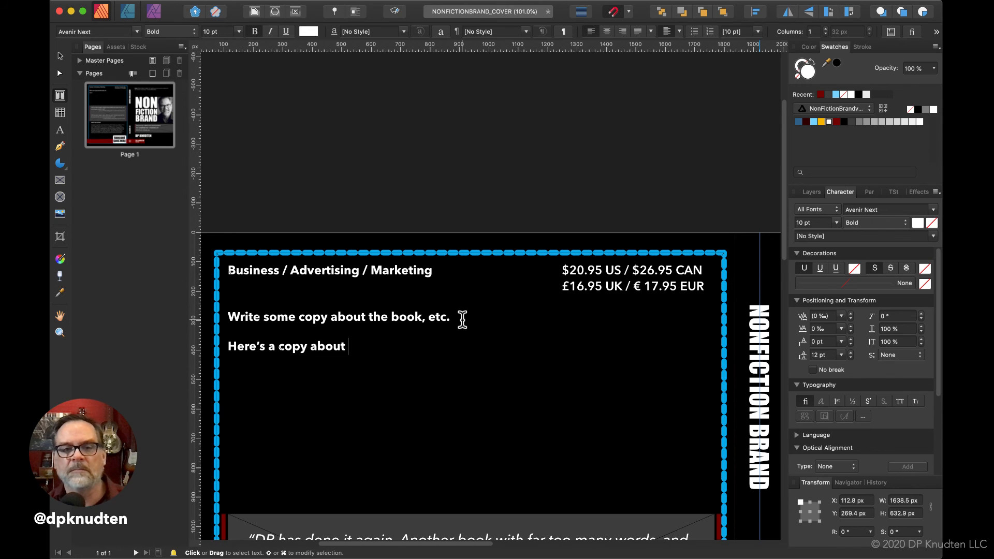
pyautogui.write('eo b')
pyautogui.press('BackSpace')
pyautogui.press('BackSpace')
pyautogui.press('BackSpace')
pyautogui.write('book')
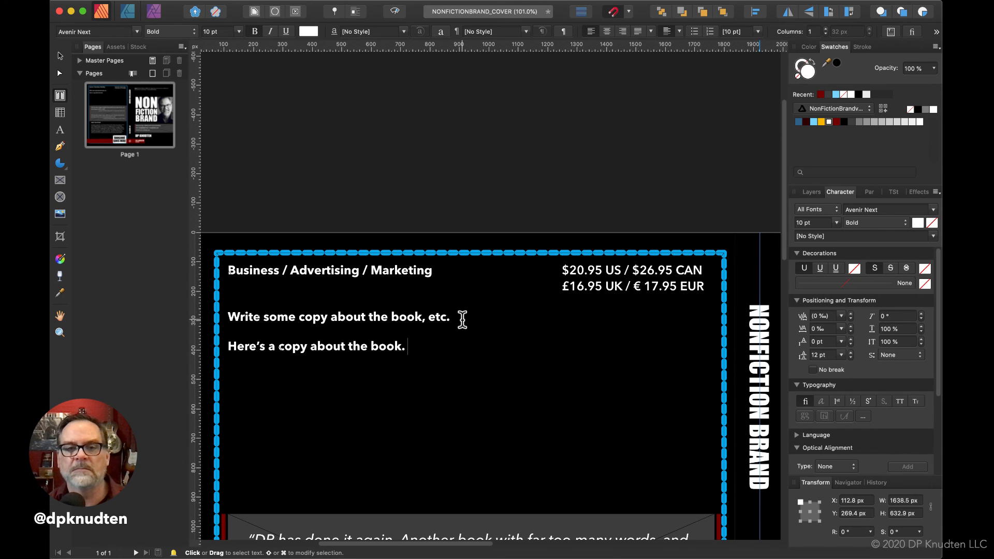
pyautogui.write('.')
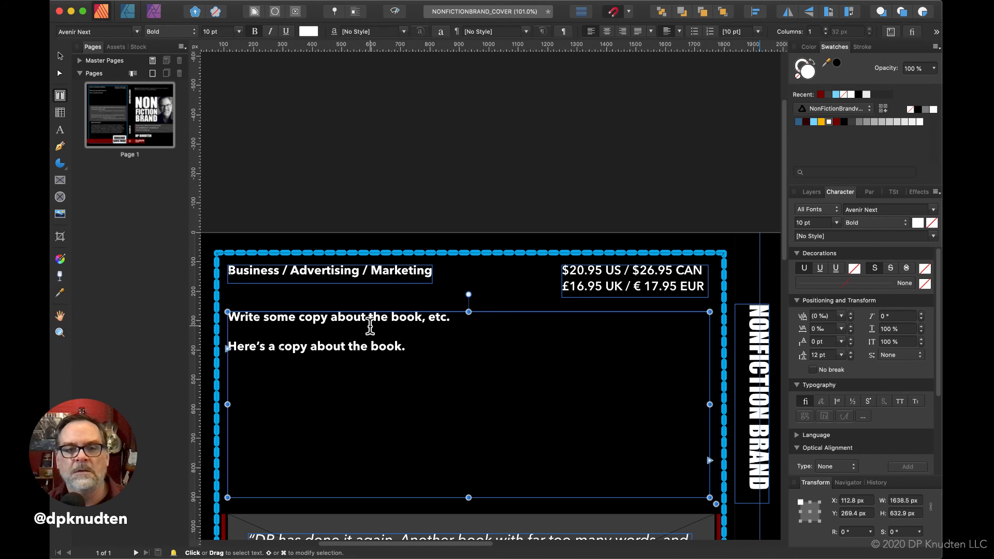
pyautogui.tripleClick(331, 347)
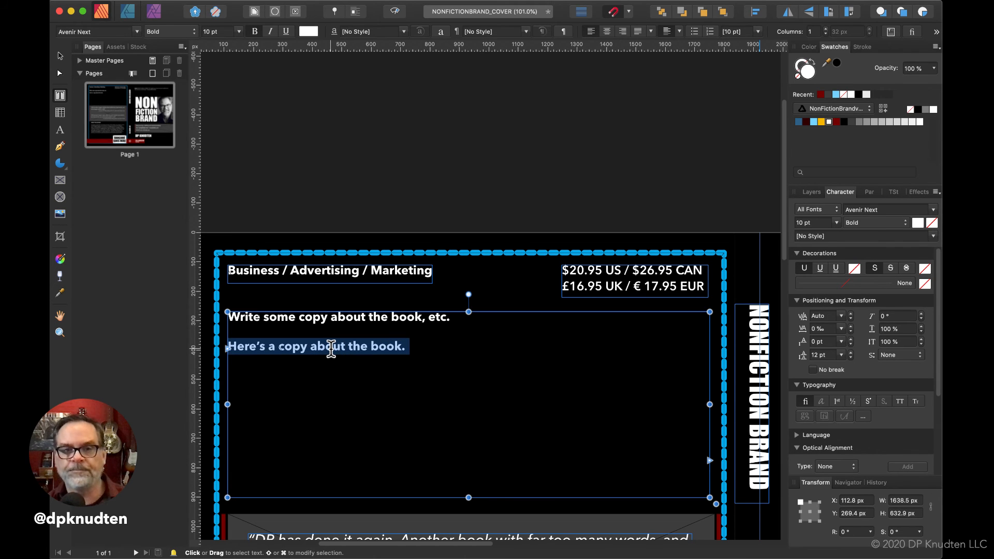
pyautogui.press('super+b')
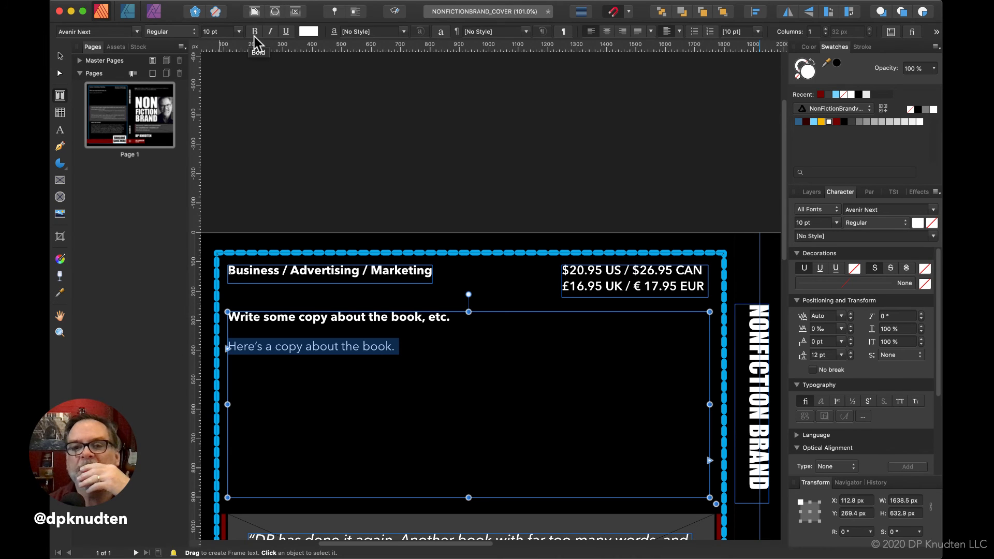
# Step: Copy the "Here's a copy about the book." line and paste it over the selected 100-word bio in the Notes app
pyautogui.tripleClick(259, 347)
pyautogui.press('super+c')
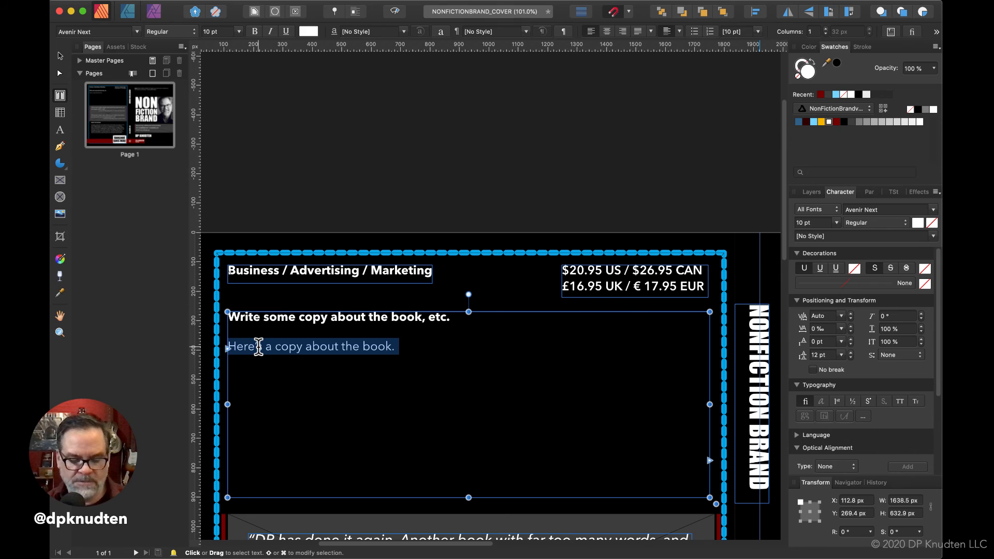
pyautogui.click(454, 352)
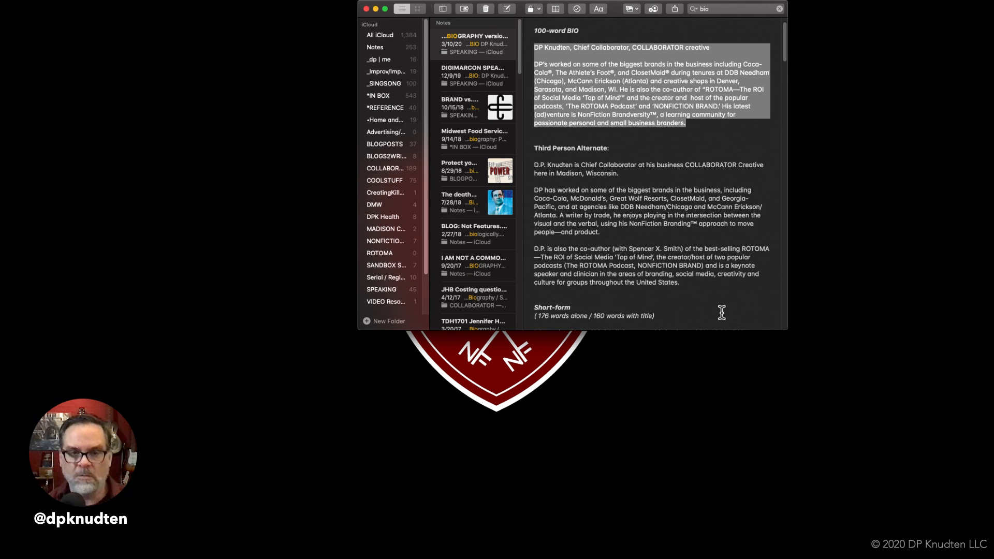
pyautogui.press('super+v')
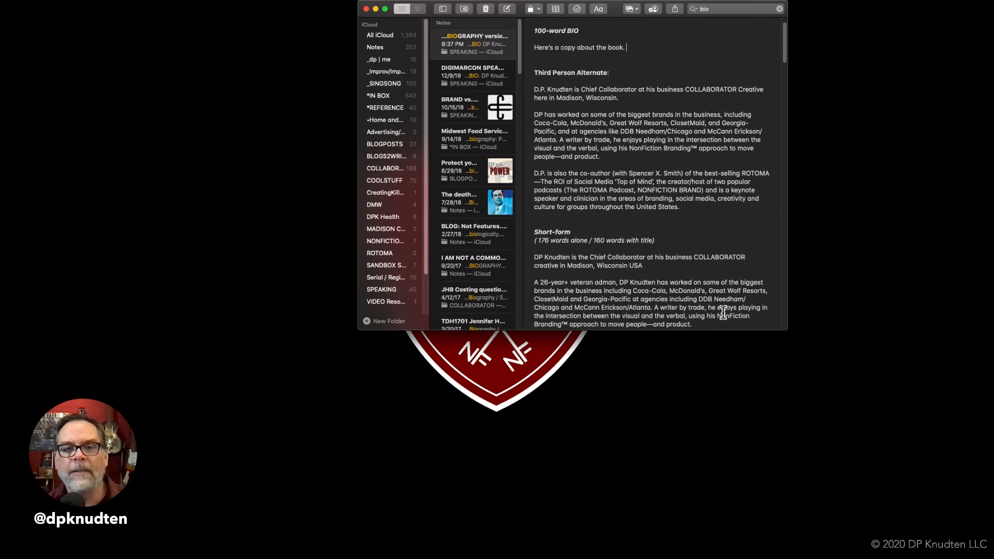
# Step: Undo the paste in Notes, and in Affinity Publisher repeat "Here's a copy about the book." until the paragraph fills four lines
pyautogui.press('super+z')
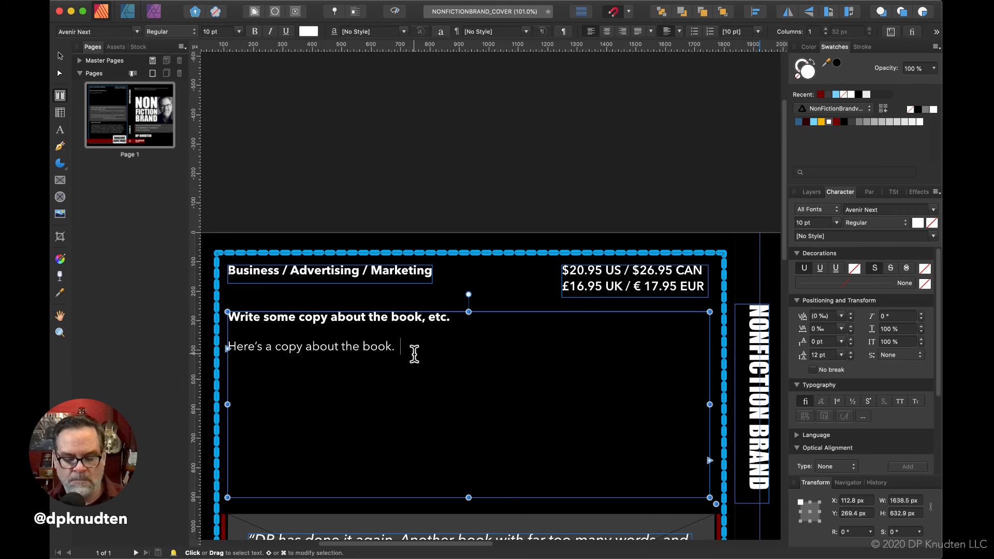
pyautogui.press('super+v')
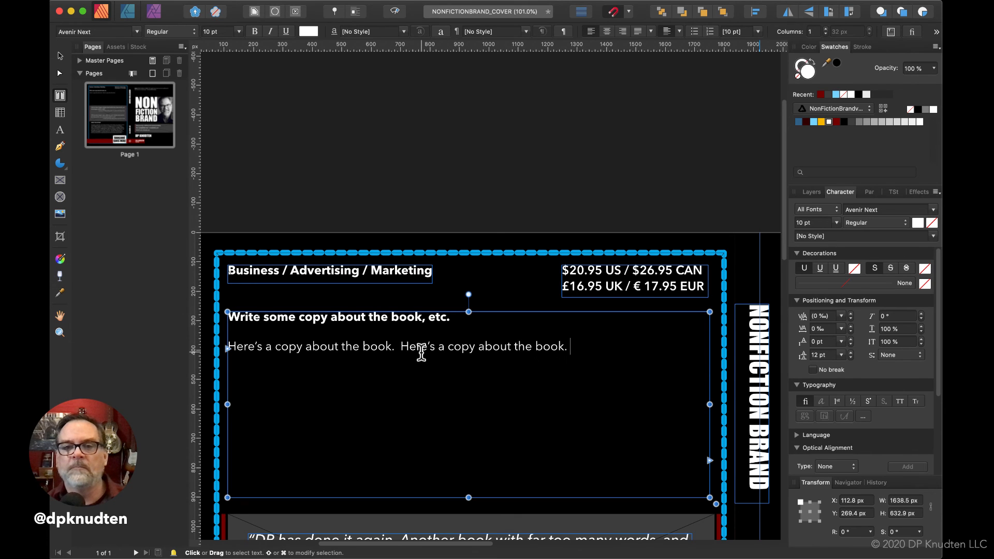
pyautogui.press('super+v')
pyautogui.press('super+v')
pyautogui.press('super+v')
pyautogui.press('super+v')
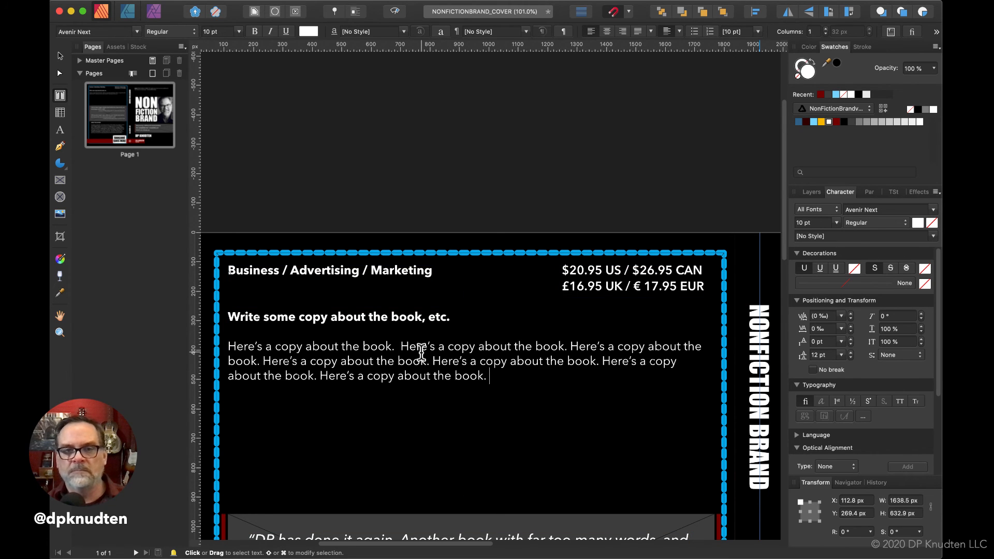
pyautogui.press('super+v')
pyautogui.press('super+v')
pyautogui.press('super+v')
pyautogui.press('super+v')
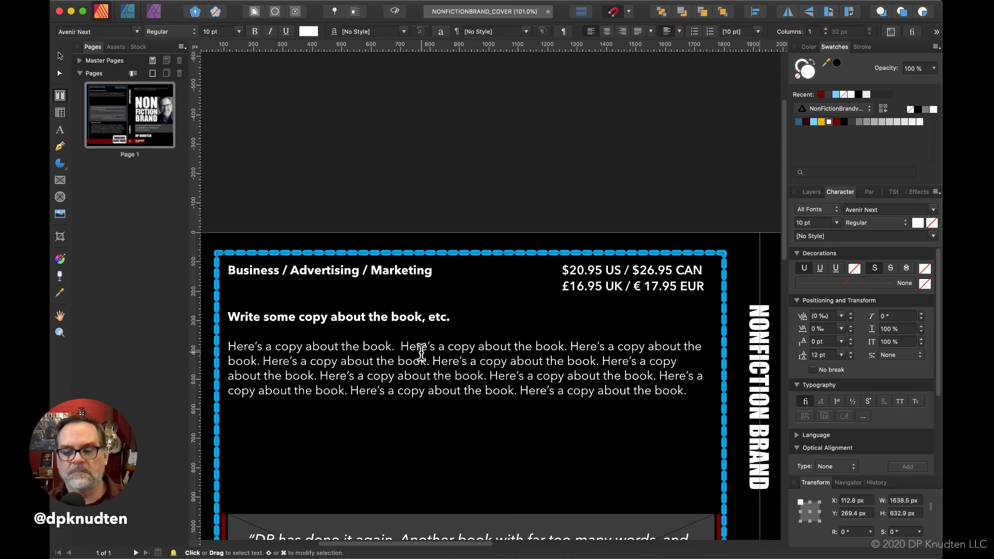
# Step: Add a second four-line paragraph of repeated "Here's a copy about the book." sentences, separated by blank lines from the first
pyautogui.write("Here's a copy about the book. Here's a copy about the book. Here's a copy about the book. Here's a copy about the book. Here's a copy about the book. Here's a copy about the book. ")
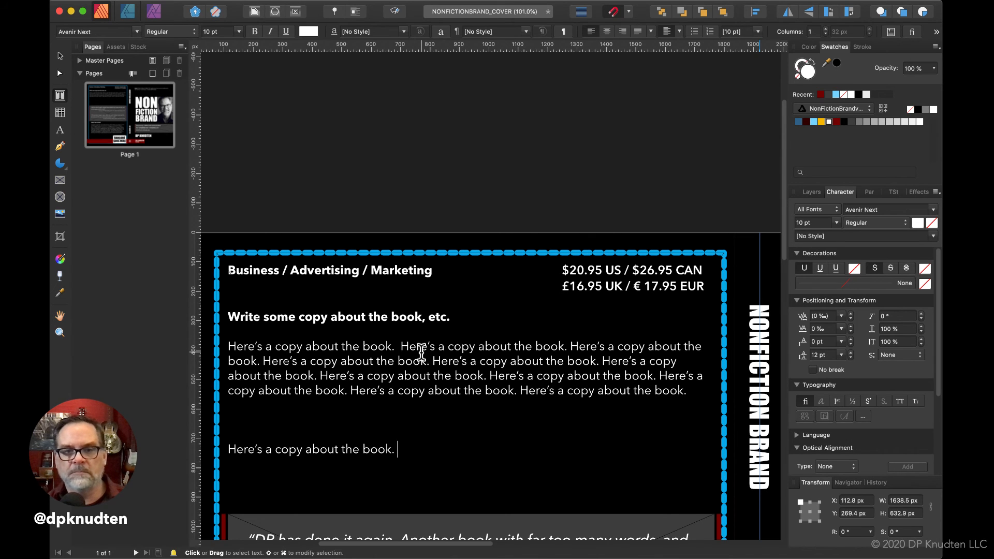
pyautogui.write("Here's a copy about the book. Here's a copy about the book. ")
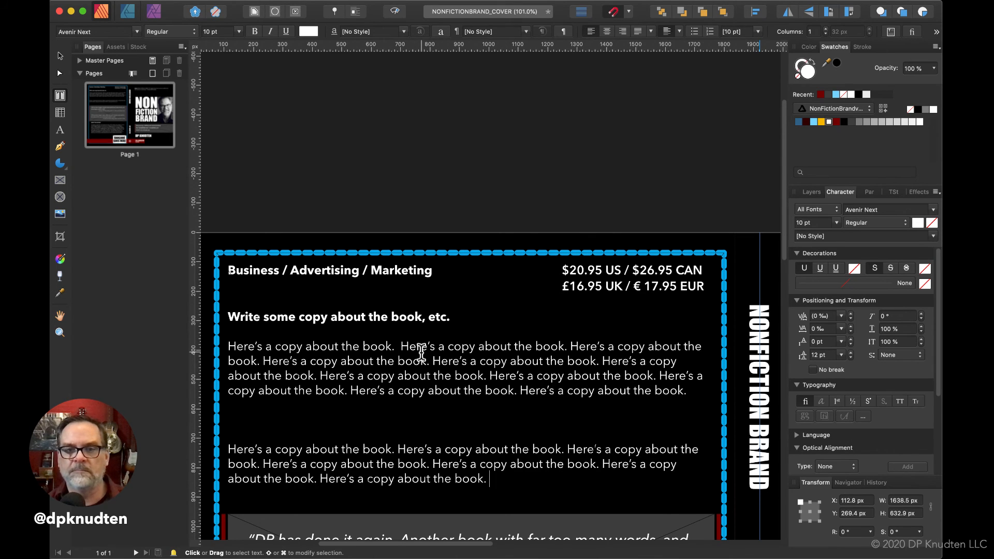
pyautogui.write("Here's a copy about the book. ")
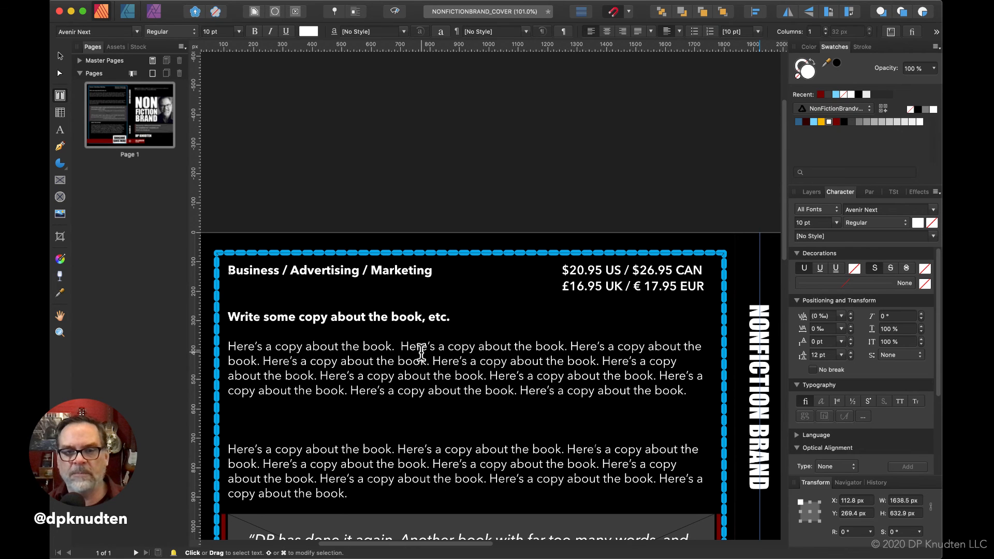
pyautogui.write("Here's a copy about the book.")
# Step: Set the leading override of the blank line between the paragraphs to 0 pt and lower the frame's upper edge to Y 307.1 px
pyautogui.press('Escape')
pyautogui.click(345, 412)
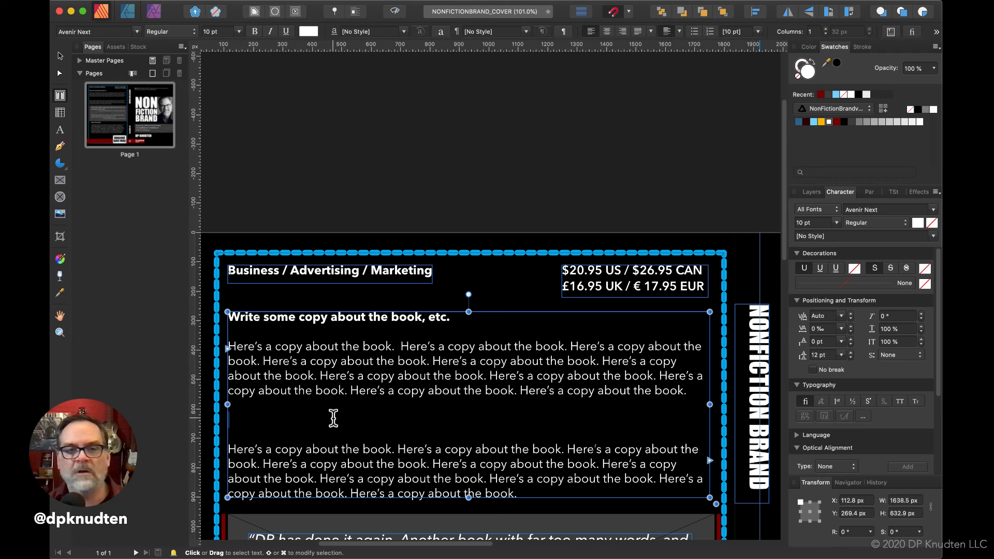
pyautogui.click(268, 416)
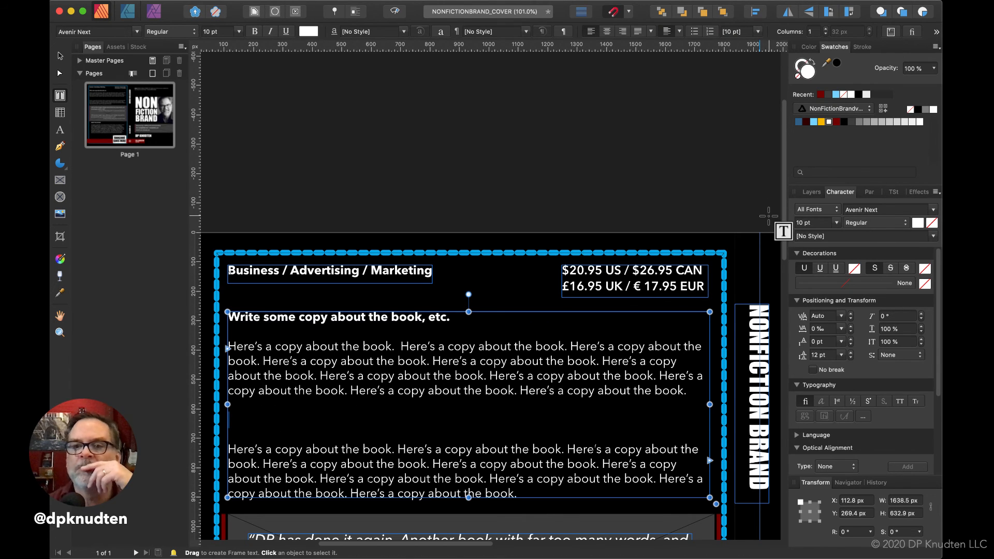
pyautogui.click(851, 358)
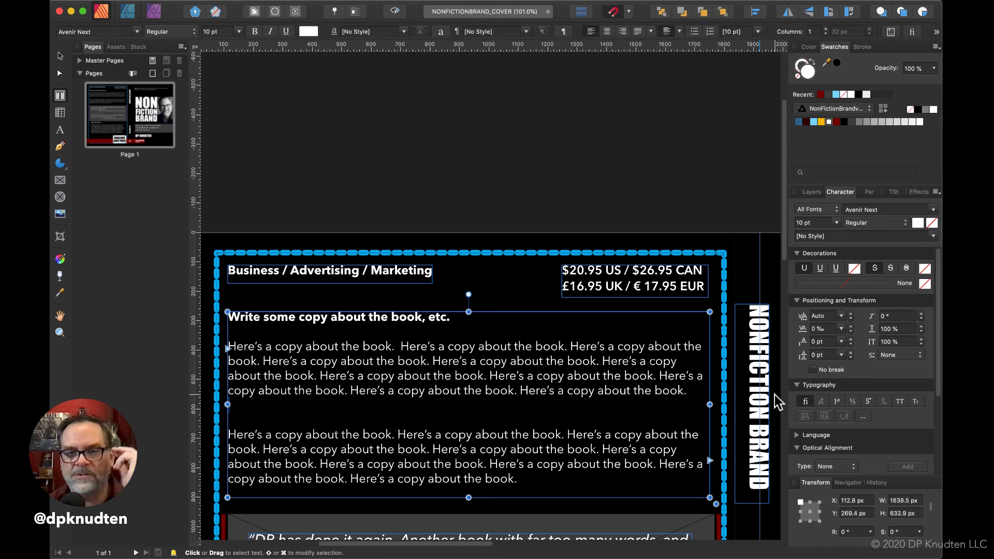
pyautogui.keyDown('shift'); pyautogui.click(508, 436); pyautogui.keyUp('shift')
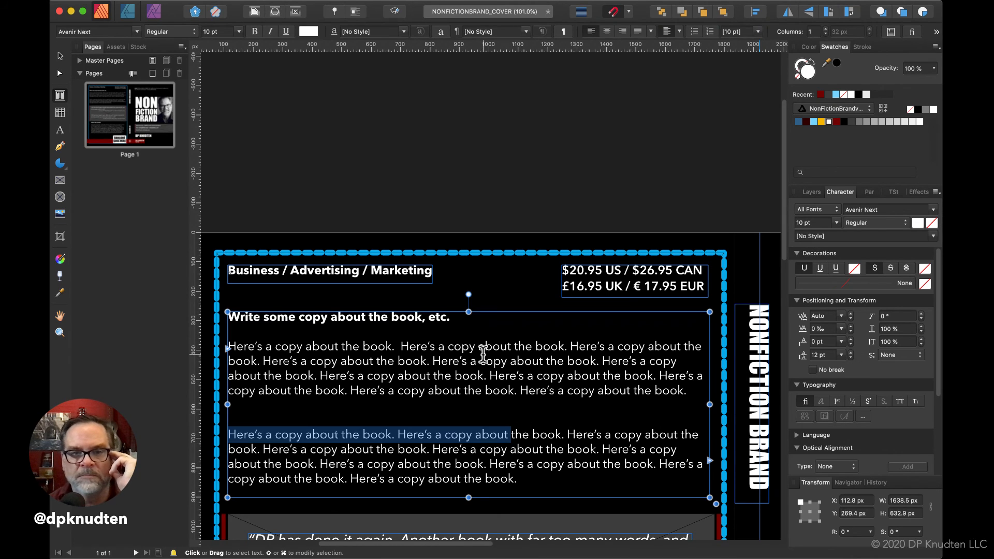
pyautogui.moveTo(468, 312); pyautogui.dragTo(468, 323)
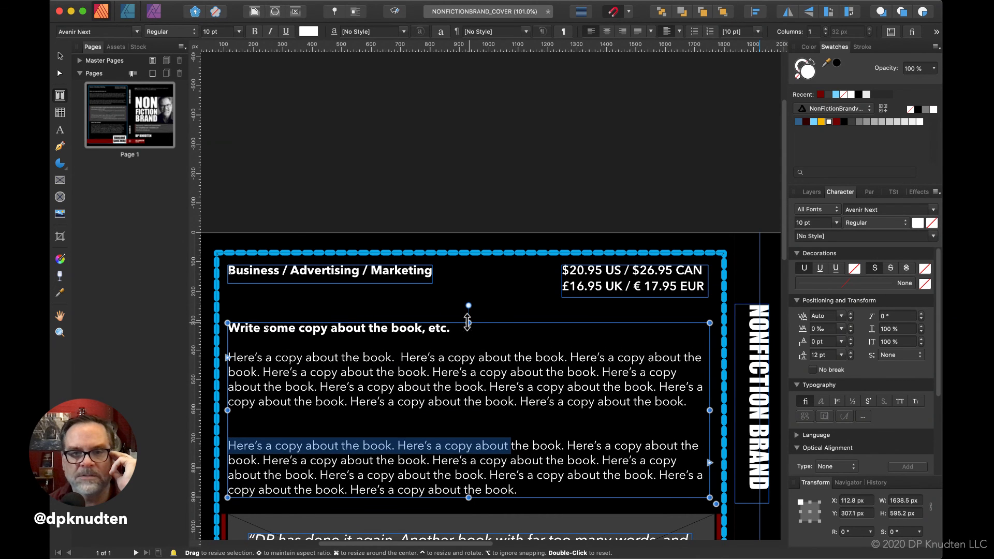
pyautogui.click(467, 310)
# Step: Shorten the ABOUT THE AUTHOR text frame from its lower edge to 515.5 px high, so it ends just below the text
pyautogui.scroll(-1, 469, 321)
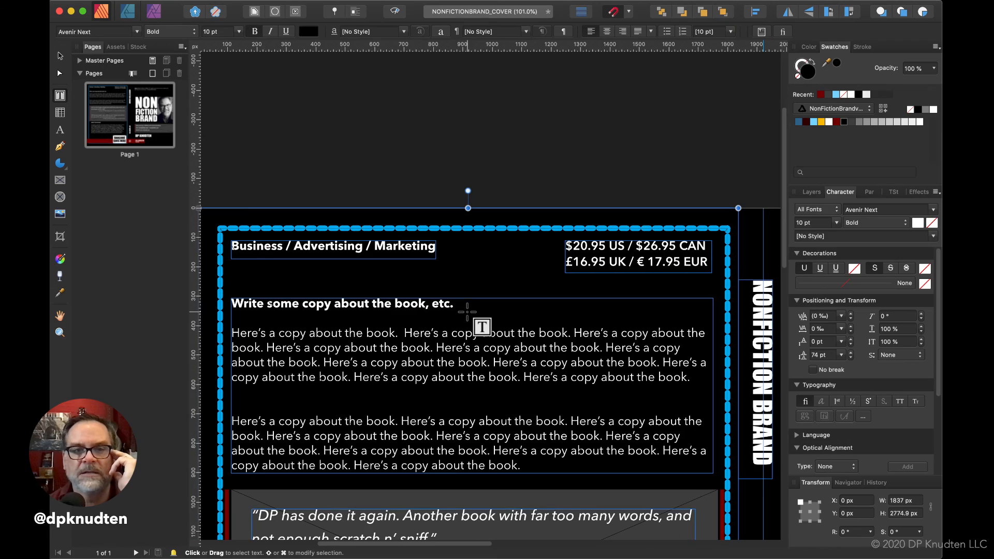
pyautogui.scroll(-10, 251, 380)
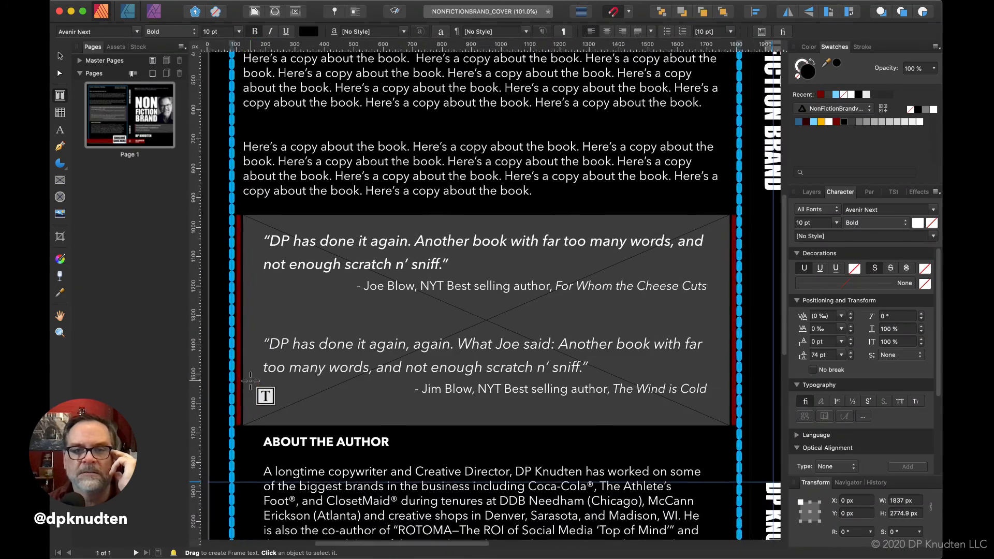
pyautogui.scroll(-6, 373, 420)
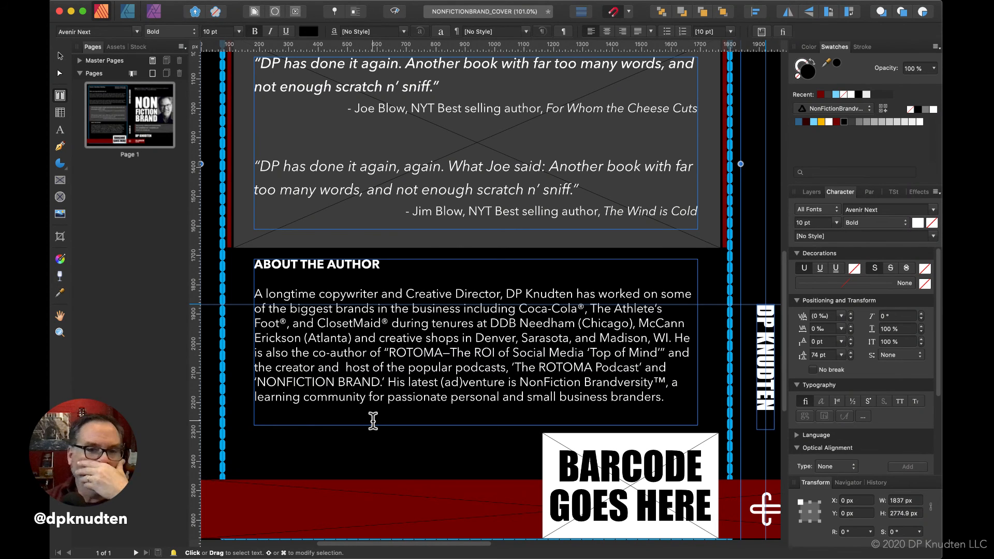
pyautogui.scroll(2, 372, 420)
pyautogui.hscroll(3, 372, 420)
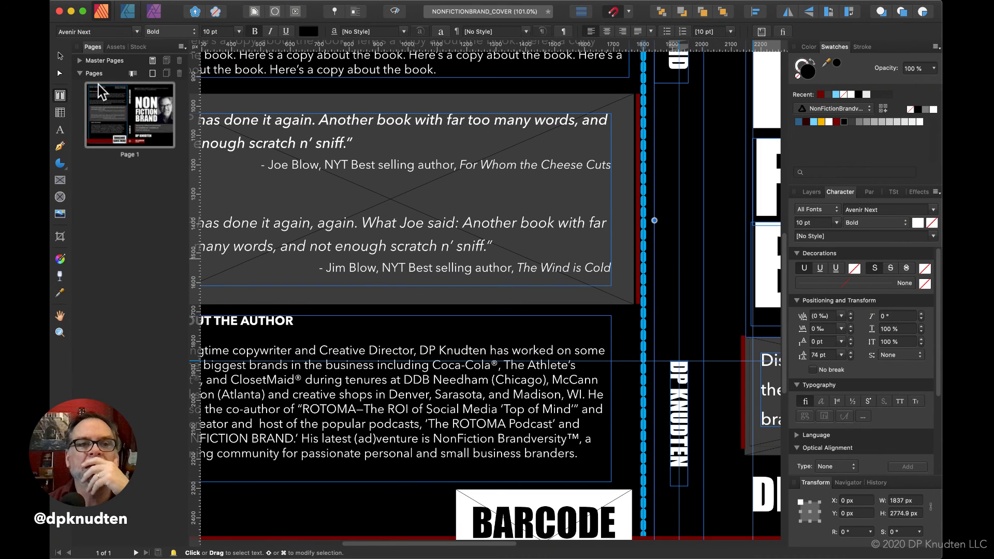
pyautogui.click(60, 55)
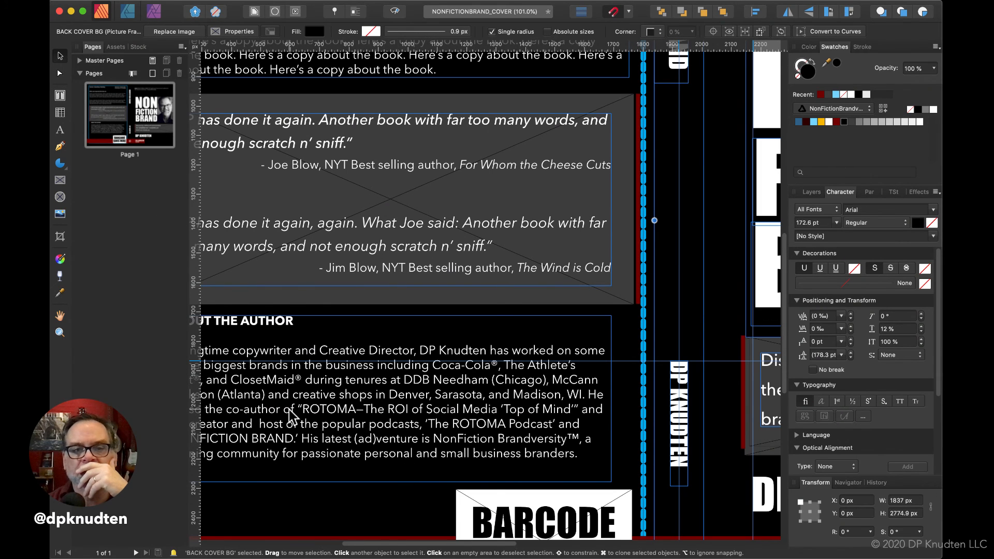
pyautogui.click(306, 444)
pyautogui.moveTo(389, 481); pyautogui.dragTo(390, 467)
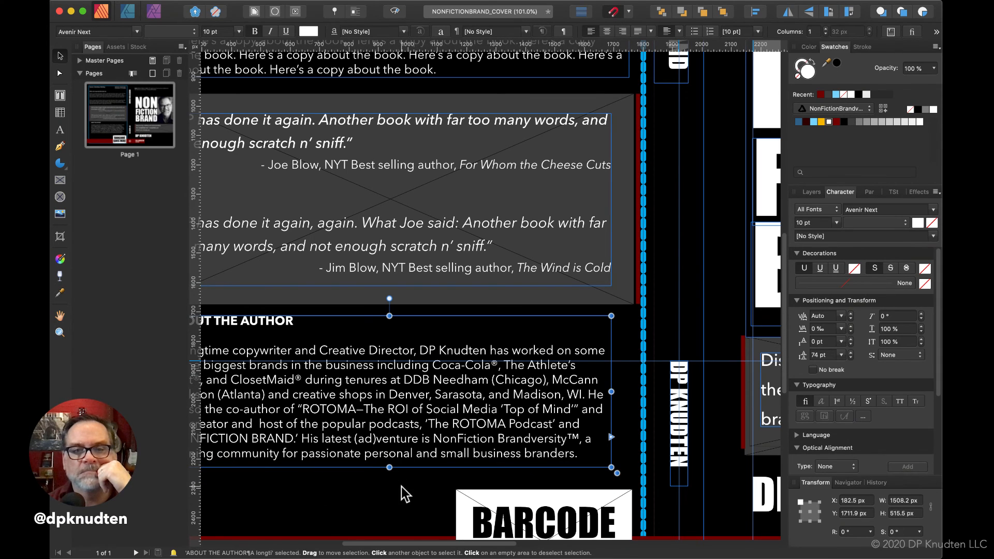
# Step: Try extending the dark red bar behind the COLLABORATOR PUBLICATIONS logo to 2887.4 px wide, level with the end of the author name
pyautogui.scroll(-5, 402, 486)
pyautogui.hscroll(-4, 402, 486)
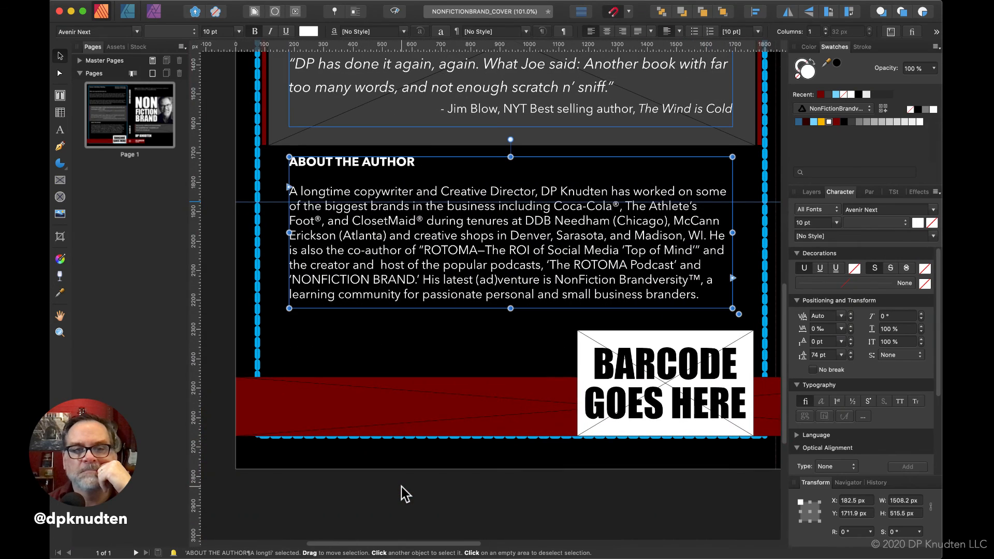
pyautogui.hscroll(10, 402, 487)
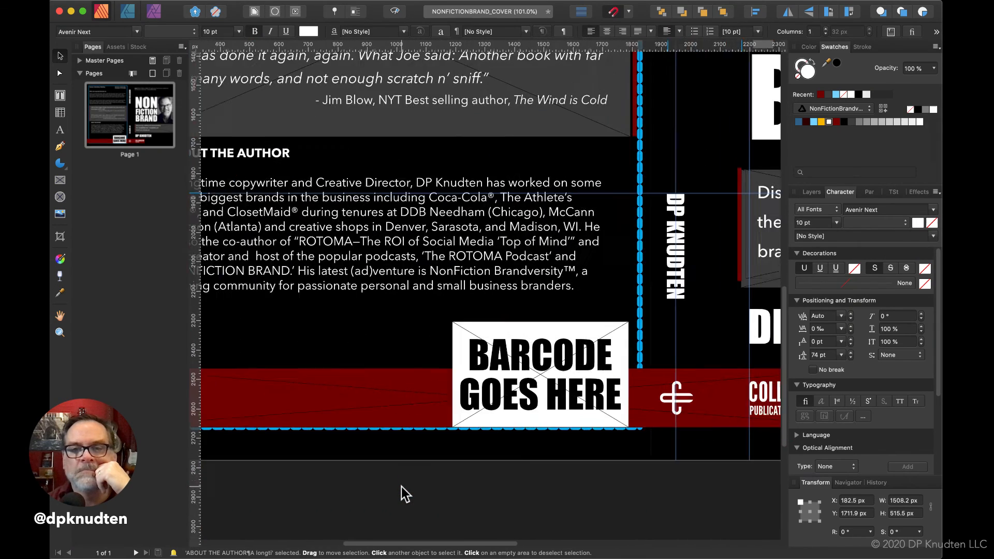
pyautogui.hscroll(3, 401, 486)
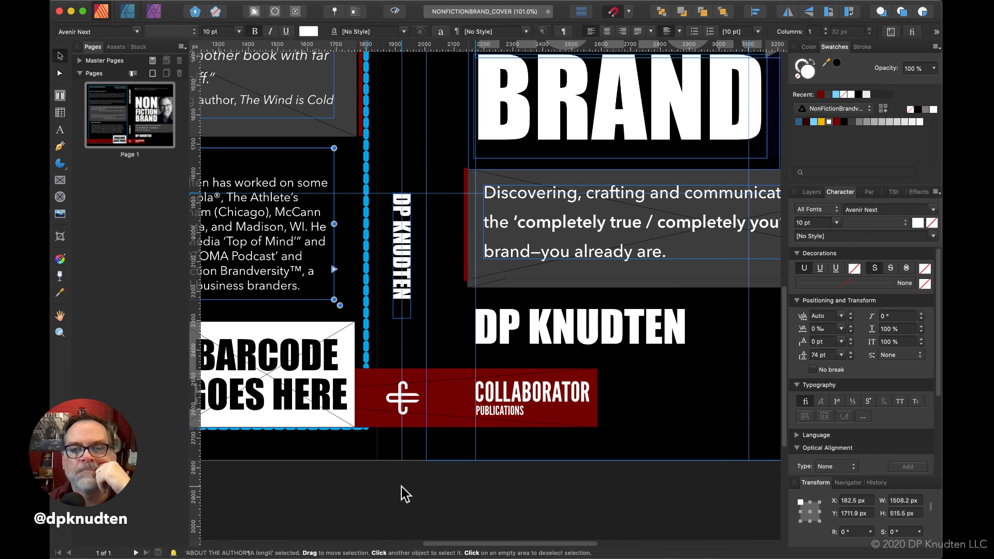
pyautogui.scroll(3, 401, 486)
pyautogui.hscroll(8, 402, 486)
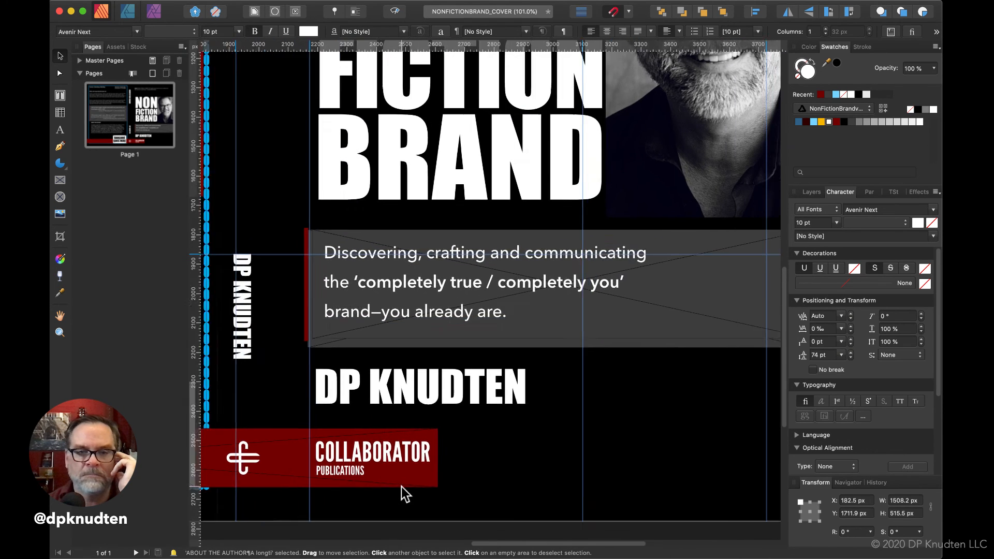
pyautogui.click(371, 504)
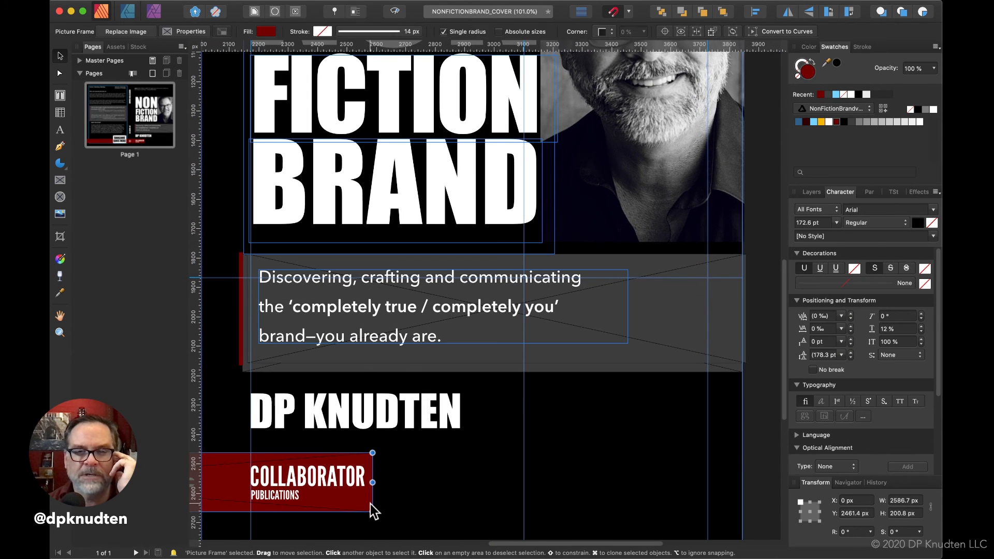
pyautogui.moveTo(373, 483); pyautogui.dragTo(461, 483)
pyautogui.click(516, 472)
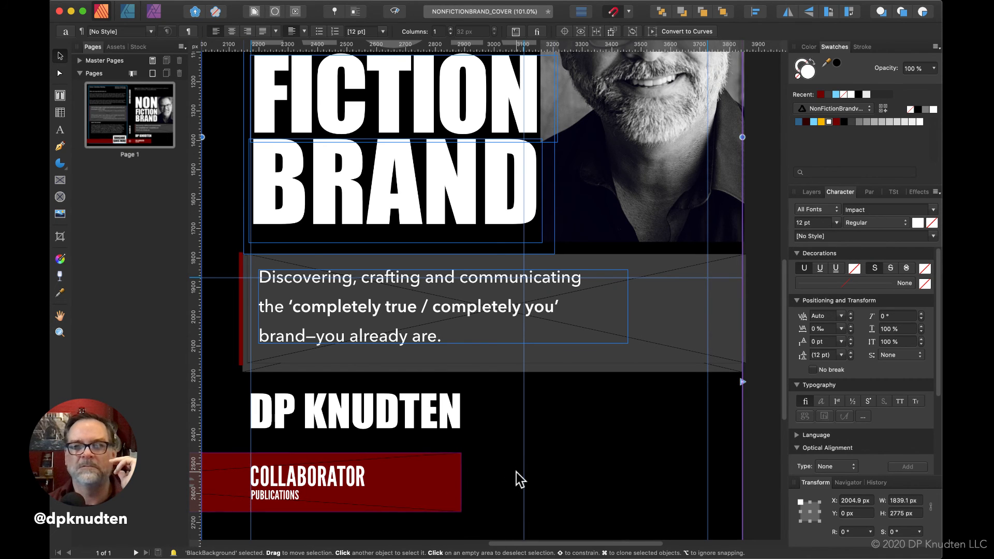
pyautogui.scroll(-5, 516, 472)
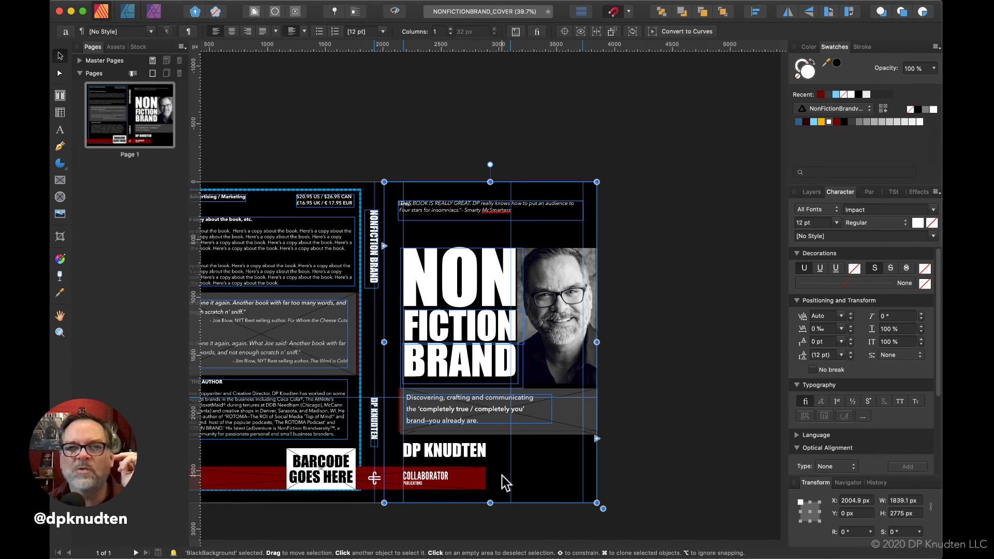
pyautogui.hscroll(3, 502, 476)
pyautogui.scroll(-2, 502, 477)
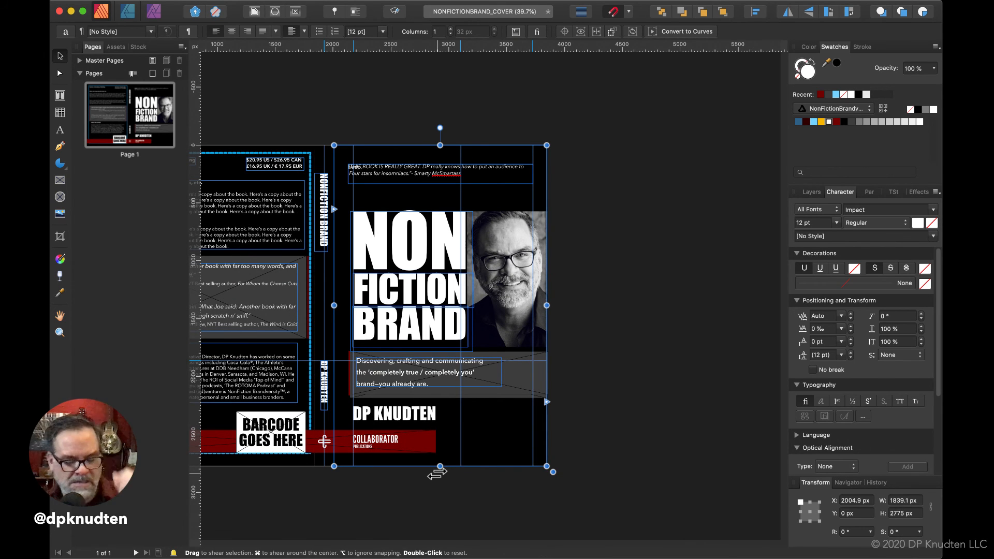
# Step: Undo the widening of the dark red bar and deselect it
pyautogui.press('super+z')
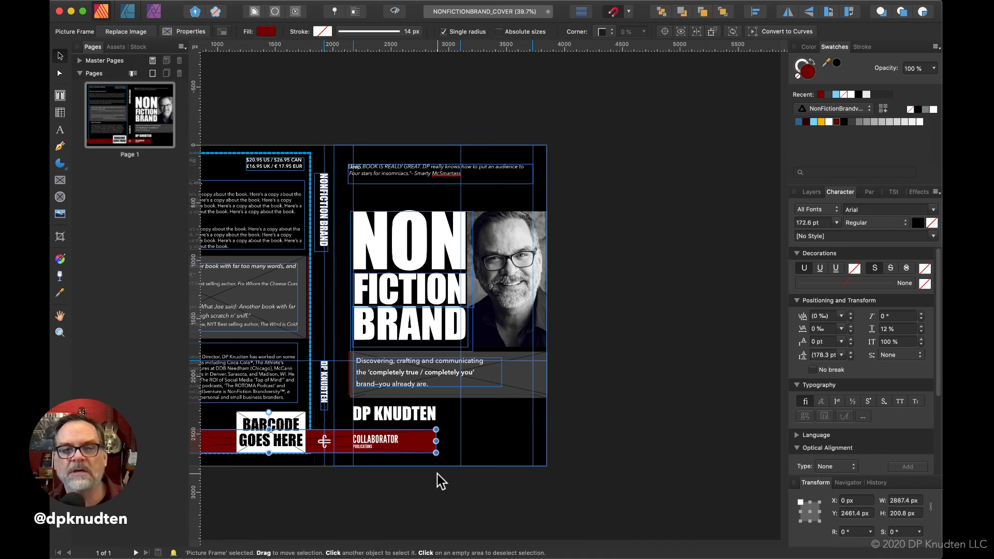
pyautogui.press('super+z')
pyautogui.click(440, 477)
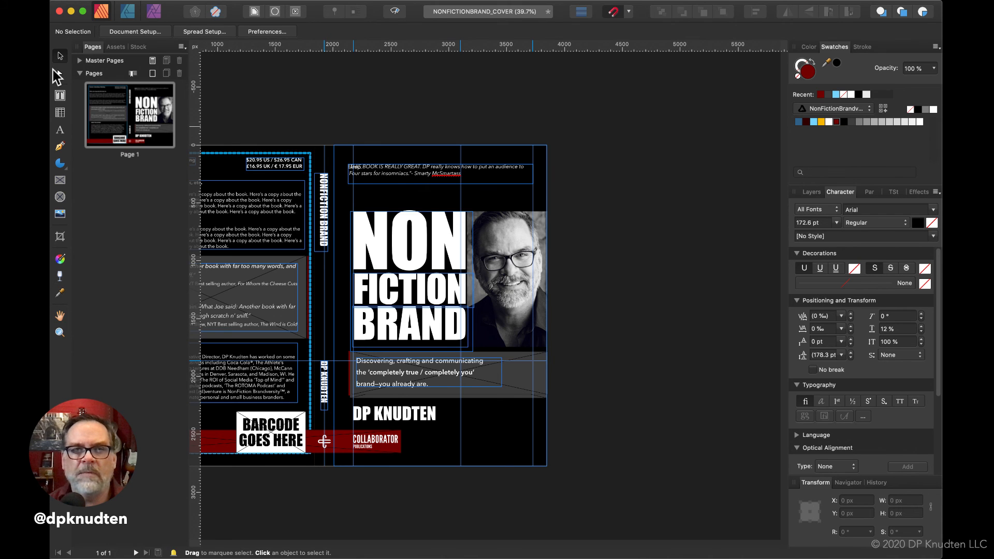
# Step: Move the front cover's author name across to the outer margin guide at X 3013.8 px, and shift the testimonial quote slightly down
pyautogui.click(390, 416)
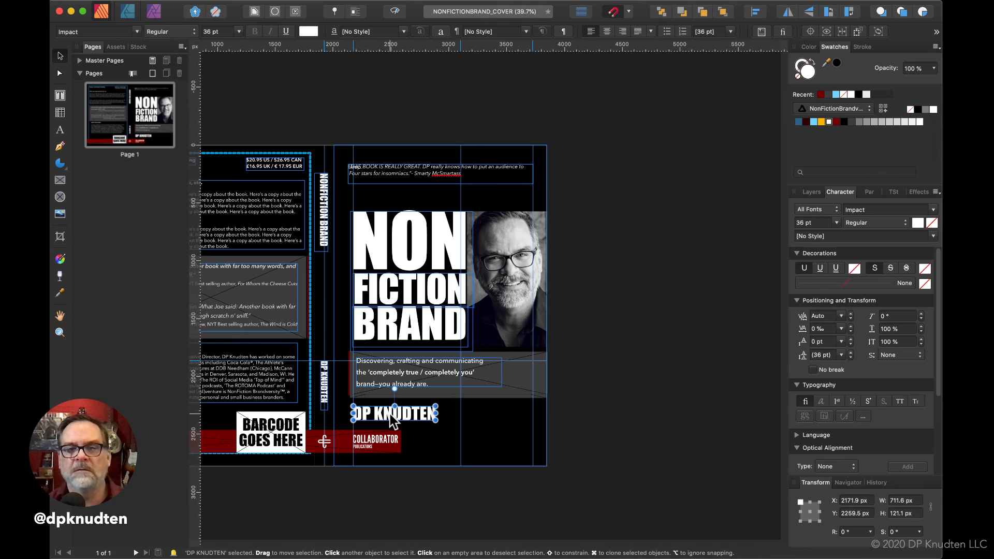
pyautogui.moveTo(390, 416); pyautogui.dragTo(485, 418)
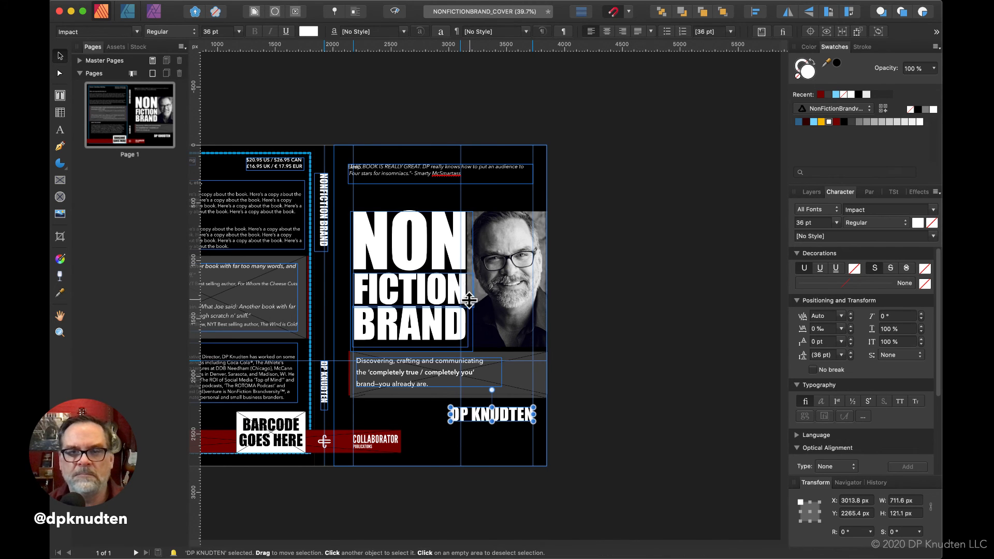
pyautogui.click(444, 328)
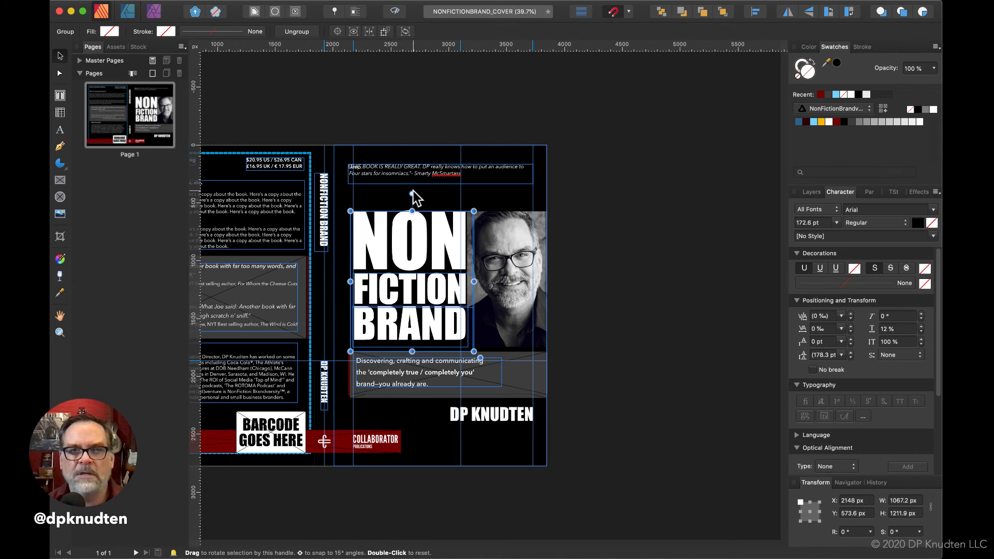
pyautogui.moveTo(437, 177); pyautogui.dragTo(437, 182)
pyautogui.click(603, 226)
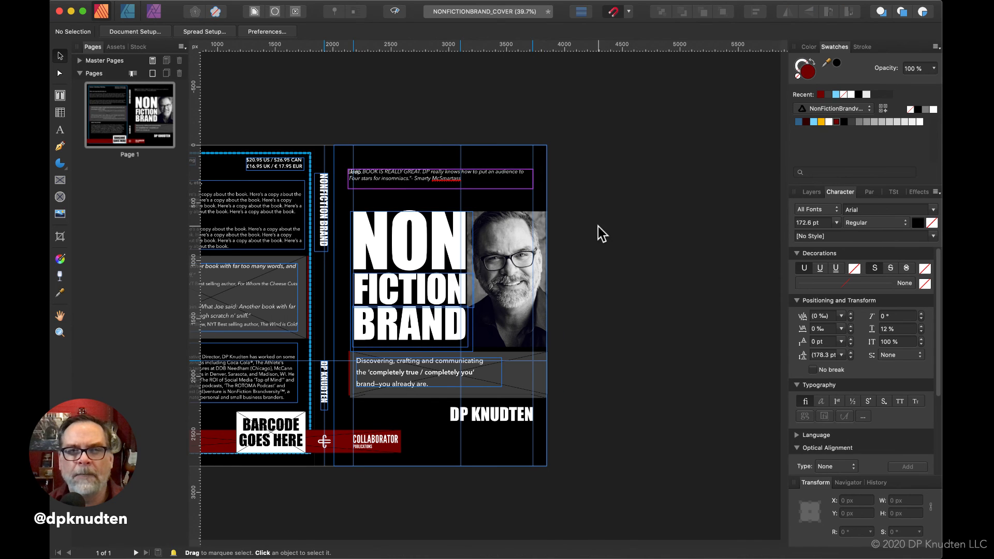
# Step: Narrow the back cover's book copy text frame from both sides to X 186.7 px, 1491.3 px wide, roughly matching the quotes below
pyautogui.hscroll(-4, 598, 226)
pyautogui.scroll(-2, 598, 226)
pyautogui.scroll(3, 598, 232)
pyautogui.hscroll(-2, 598, 232)
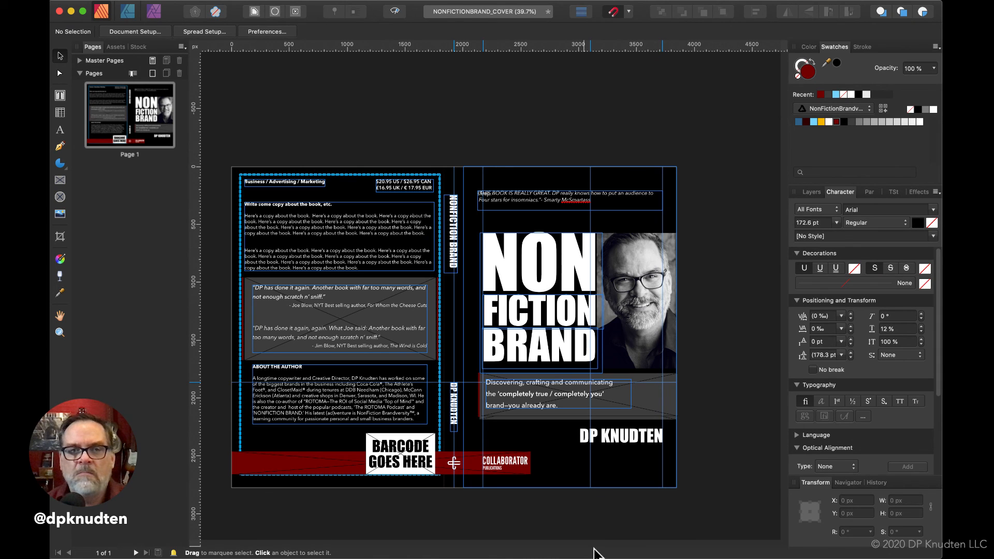
pyautogui.click(372, 256)
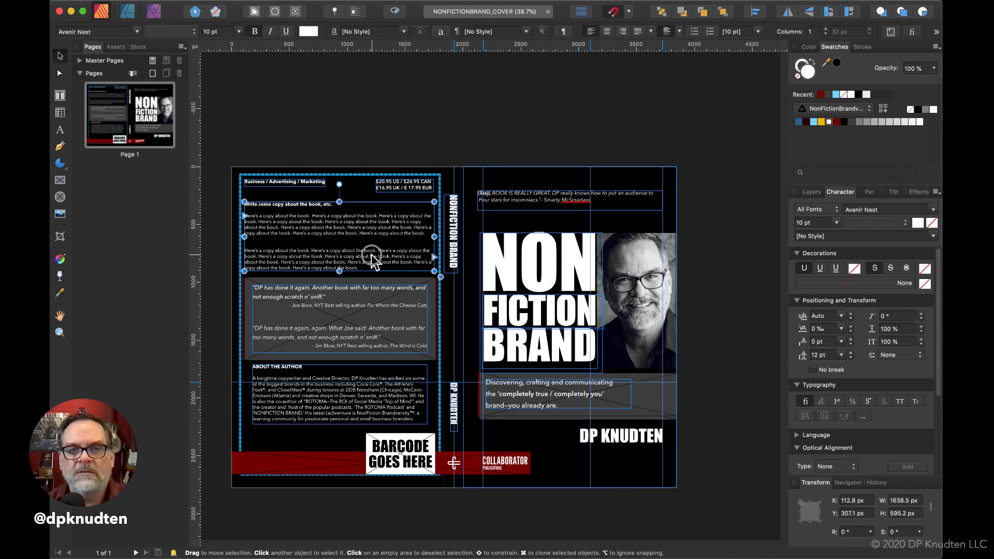
pyautogui.scroll(5, 278, 236)
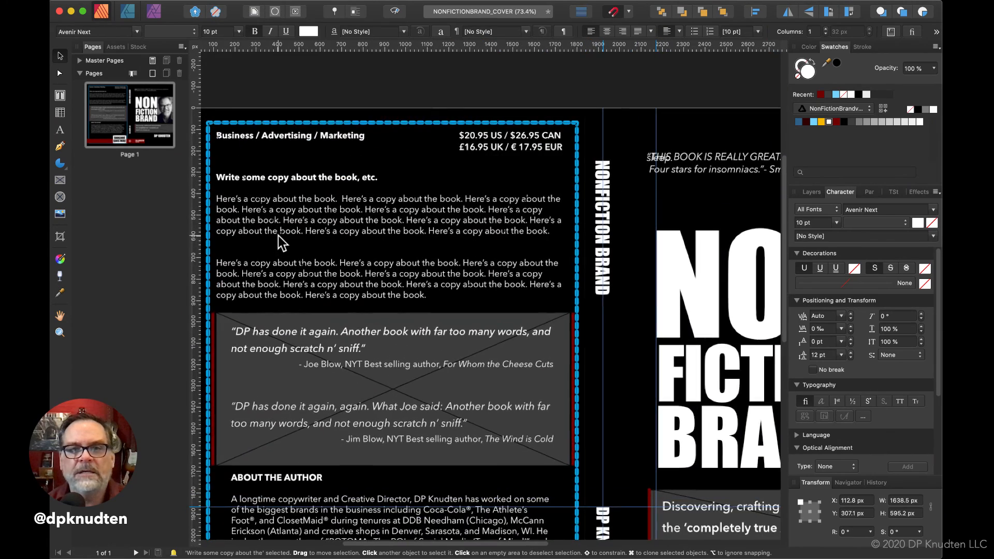
pyautogui.hscroll(-4, 337, 294)
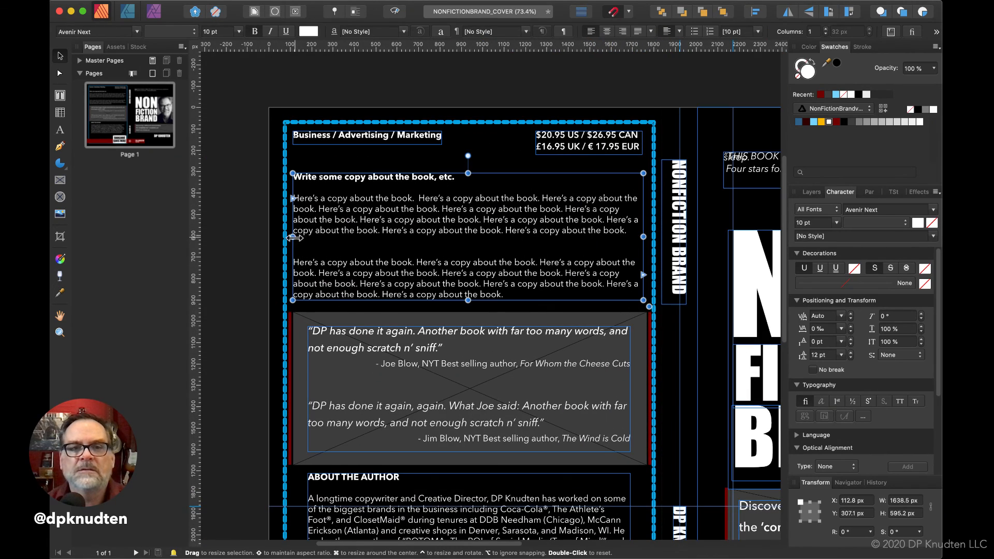
pyautogui.moveTo(292, 236); pyautogui.dragTo(309, 239)
pyautogui.moveTo(643, 237); pyautogui.dragTo(627, 238)
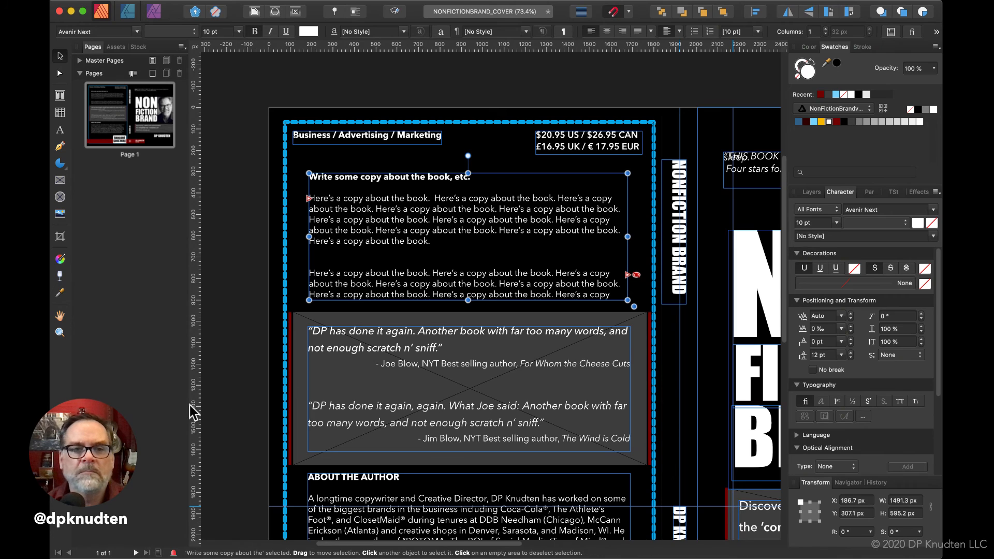
# Step: Add vertical guides at both edges of the quotes text frame and fit the book copy frame's sides to them, starting at X 183 px
pyautogui.moveTo(194, 413); pyautogui.dragTo(308, 433)
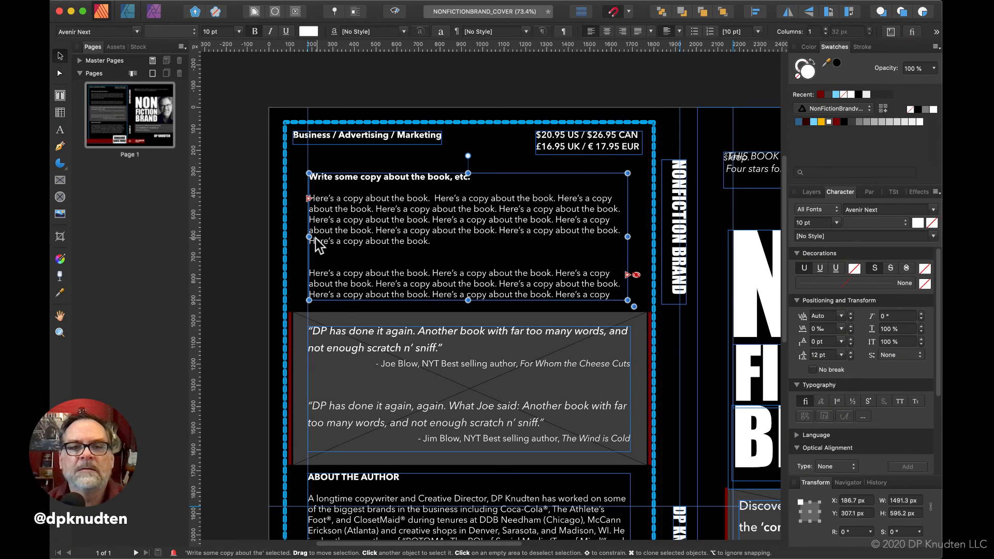
pyautogui.moveTo(310, 237)
pyautogui.mouseDown()
pyautogui.moveTo(274, 239)
pyautogui.moveTo(308, 237)
pyautogui.mouseUp()
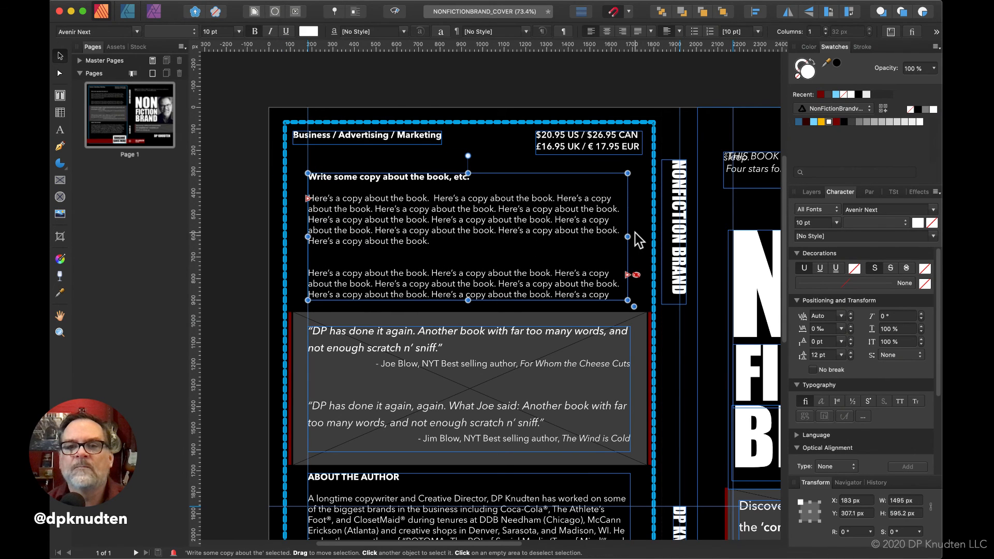
pyautogui.moveTo(195, 295); pyautogui.dragTo(630, 285)
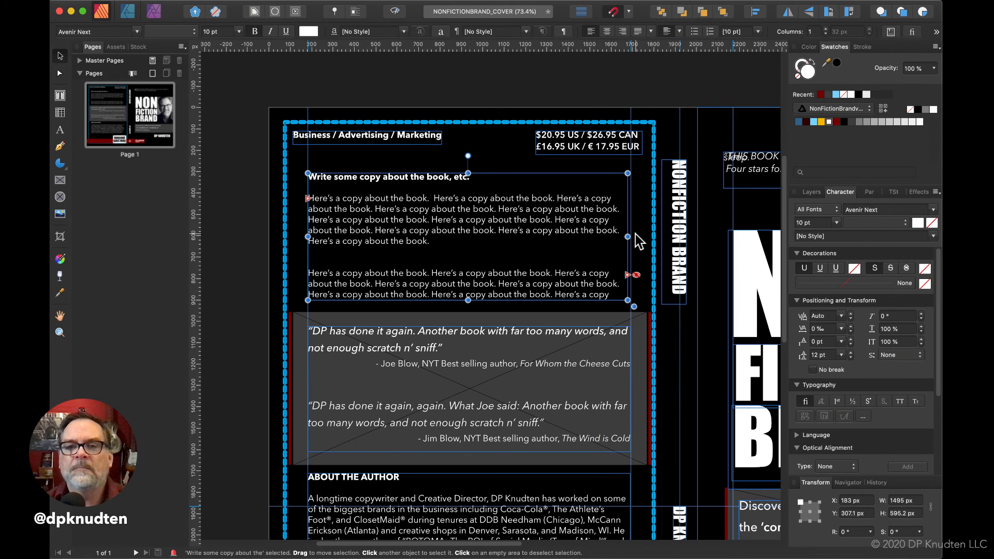
pyautogui.moveTo(627, 237); pyautogui.dragTo(631, 243)
# Step: Fit both sides of the quotes text frame to the vertical guides, at X 183 px and 1510.5 px wide
pyautogui.click(497, 404)
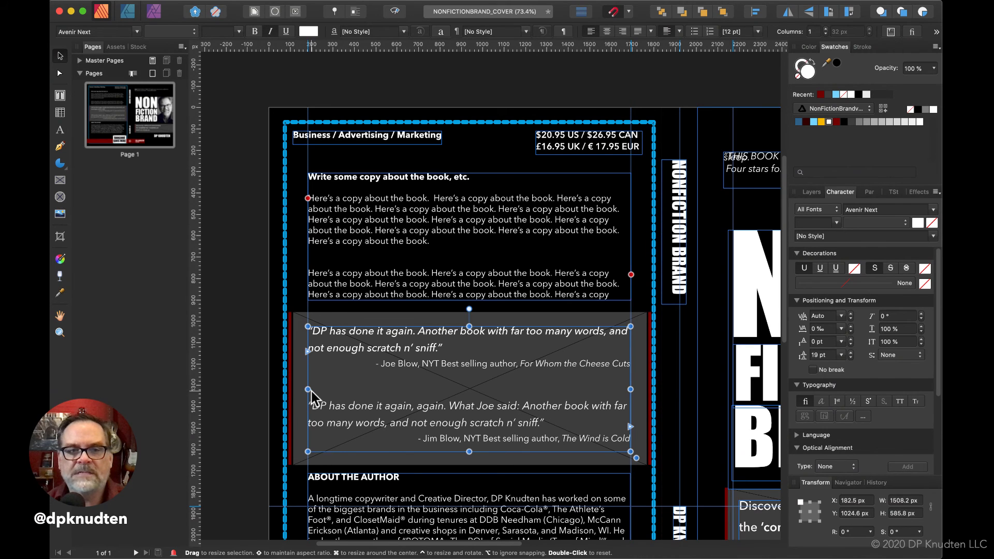
pyautogui.moveTo(311, 390); pyautogui.dragTo(307, 390)
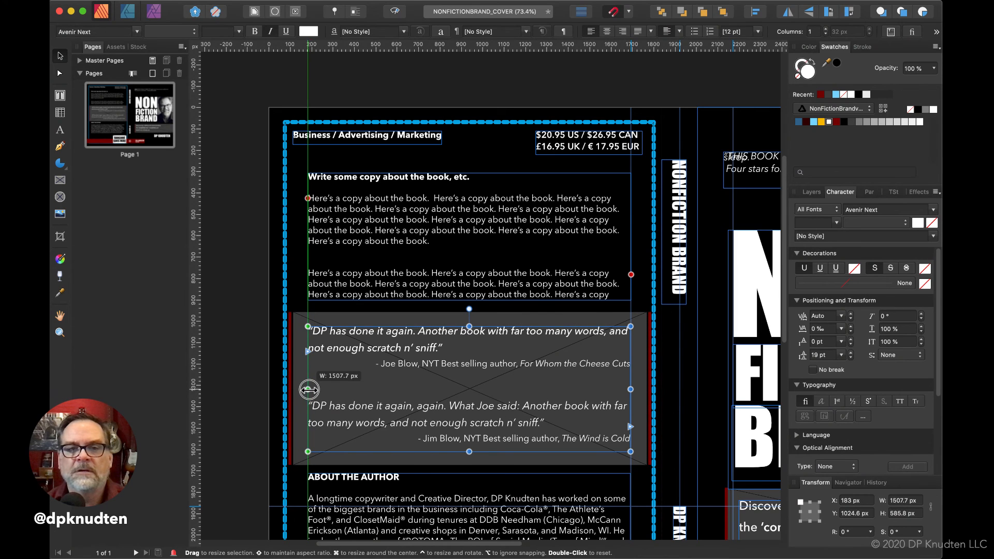
pyautogui.moveTo(630, 389)
pyautogui.mouseDown()
pyautogui.moveTo(617, 392)
pyautogui.moveTo(631, 392)
pyautogui.mouseUp()
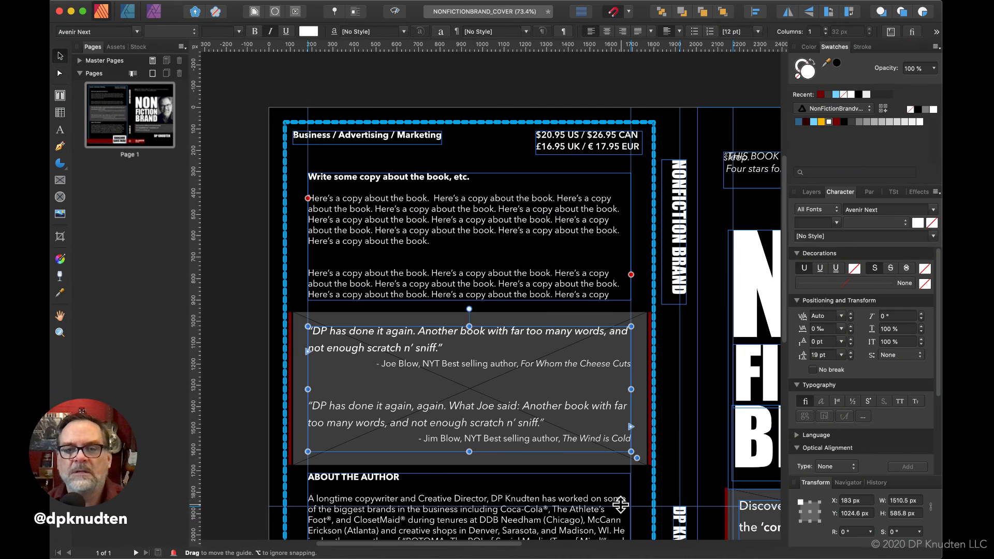
# Step: Fit both sides of the ABOUT THE AUTHOR text frame to the same guides, at X 183 px and 1510.5 px wide
pyautogui.scroll(-5, 621, 505)
pyautogui.click(613, 398)
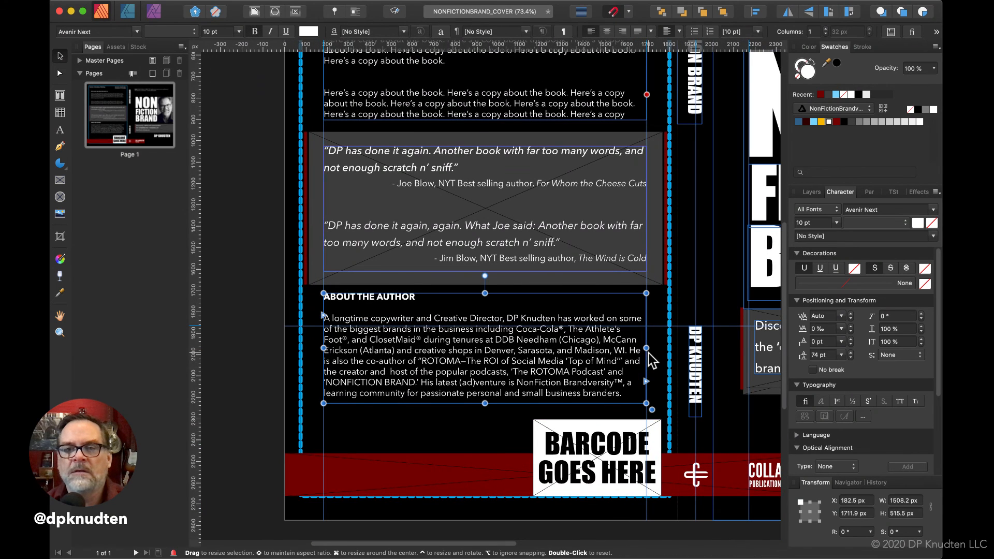
pyautogui.moveTo(647, 349)
pyautogui.mouseDown()
pyautogui.moveTo(628, 349)
pyautogui.moveTo(646, 348)
pyautogui.mouseUp()
pyautogui.moveTo(323, 348)
pyautogui.mouseDown()
pyautogui.moveTo(333, 349)
pyautogui.moveTo(323, 348)
pyautogui.mouseUp()
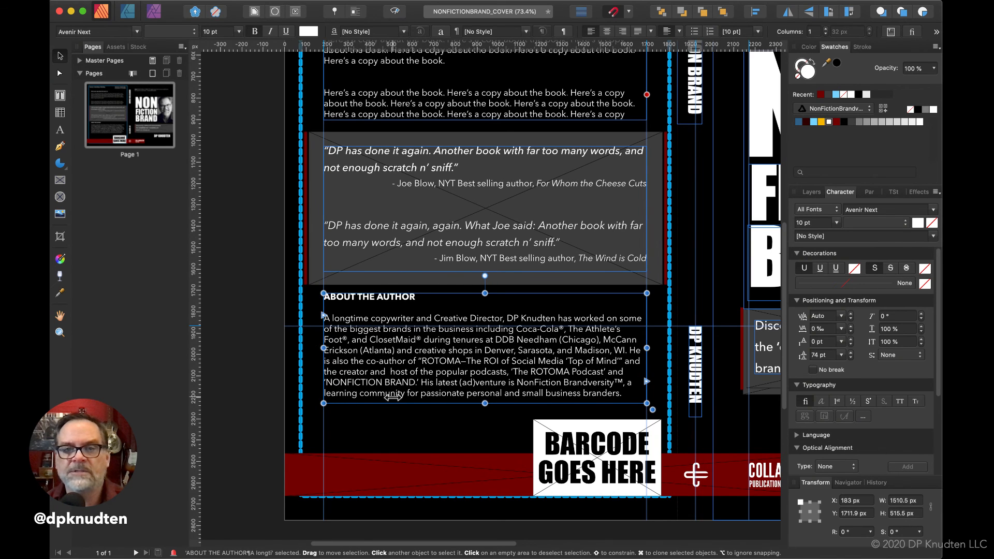
pyautogui.scroll(1, 393, 397)
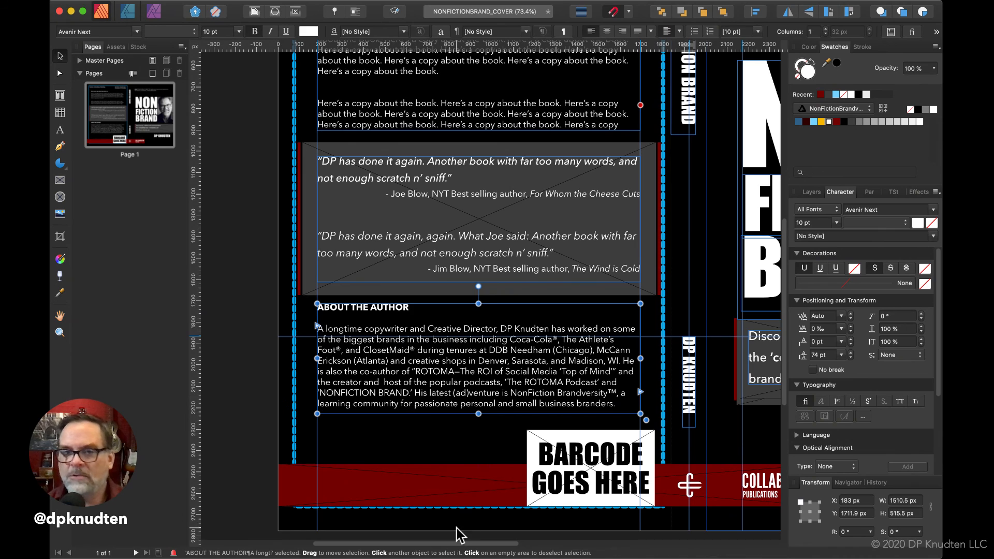
# Step: Reduce the ™ symbol after Brandversity in the author bio to 6 pt
pyautogui.doubleClick(611, 399)
pyautogui.doubleClick(611, 396)
pyautogui.click(614, 388)
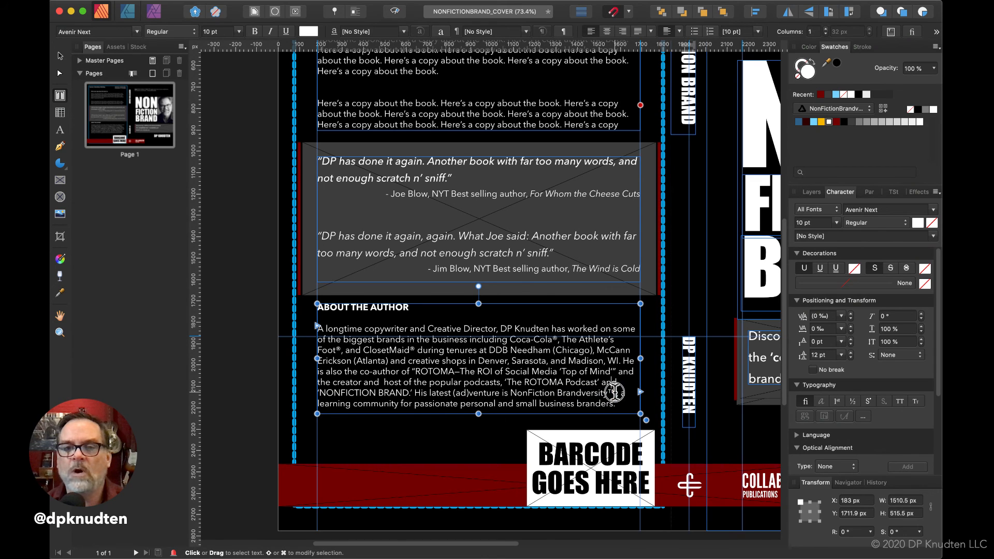
pyautogui.moveTo(612, 392); pyautogui.dragTo(606, 392)
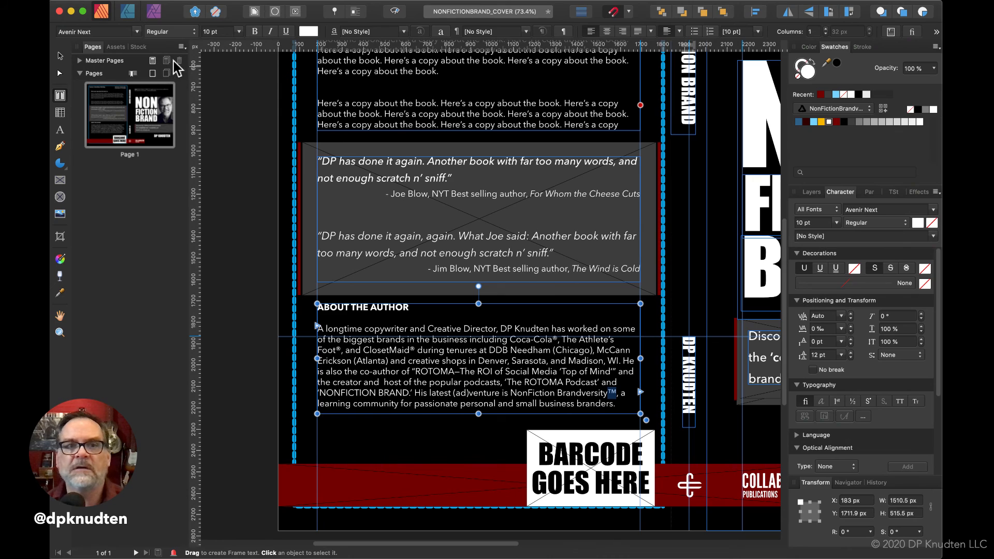
pyautogui.click(238, 31)
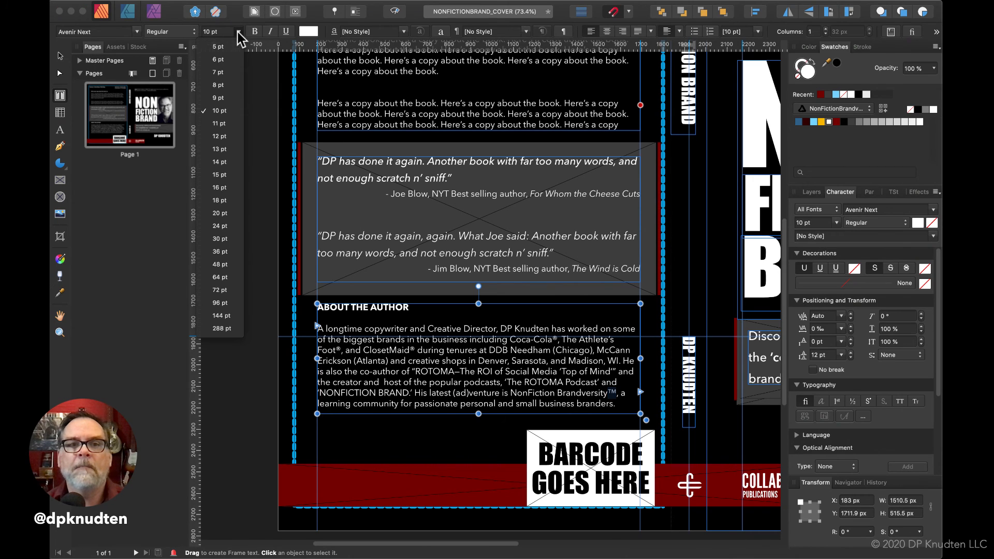
pyautogui.click(225, 64)
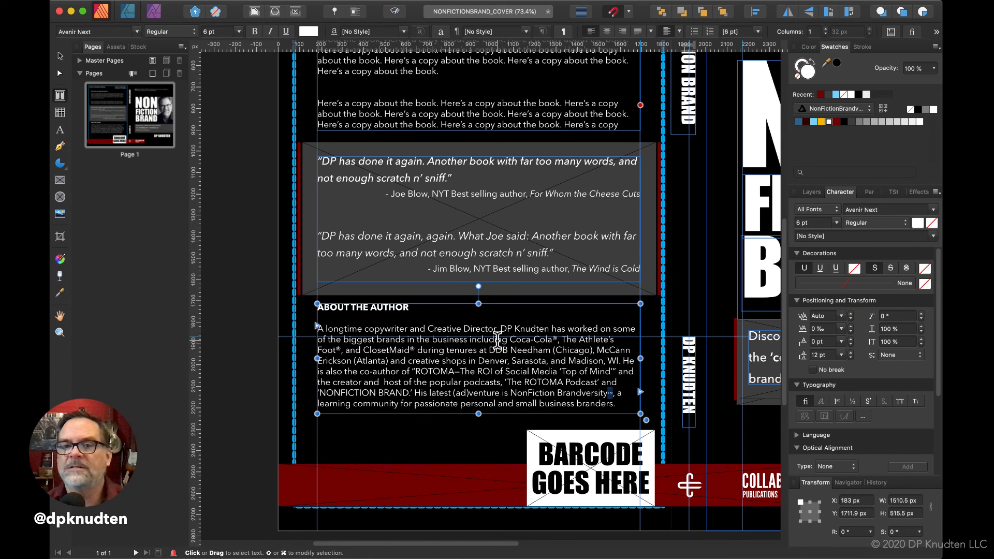
# Step: Raise the ™ symbol after Brandversity with a 2 pt baseline shift and check its position up close
pyautogui.click(850, 353)
pyautogui.click(850, 353)
pyautogui.click(850, 357)
pyautogui.click(850, 357)
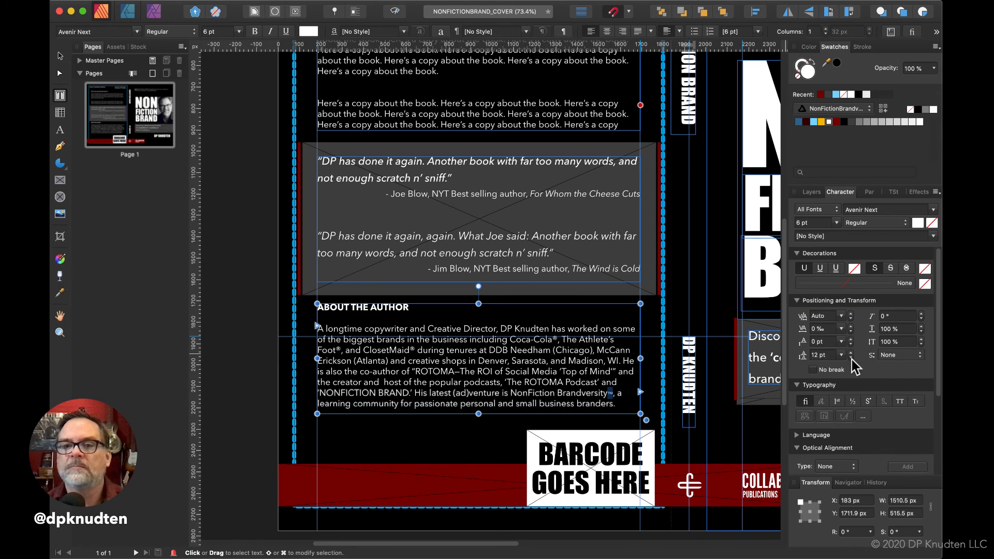
pyautogui.click(850, 340)
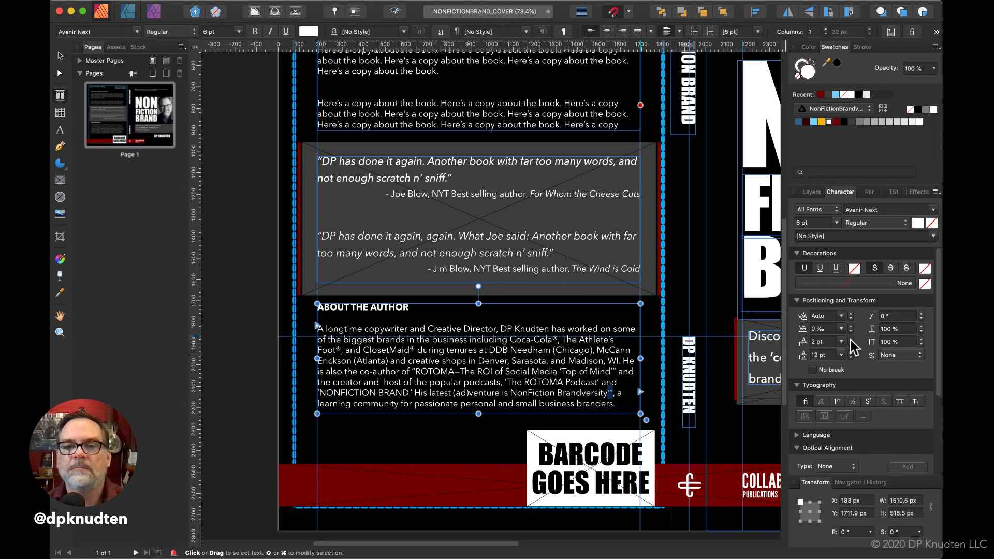
pyautogui.scroll(5, 505, 418)
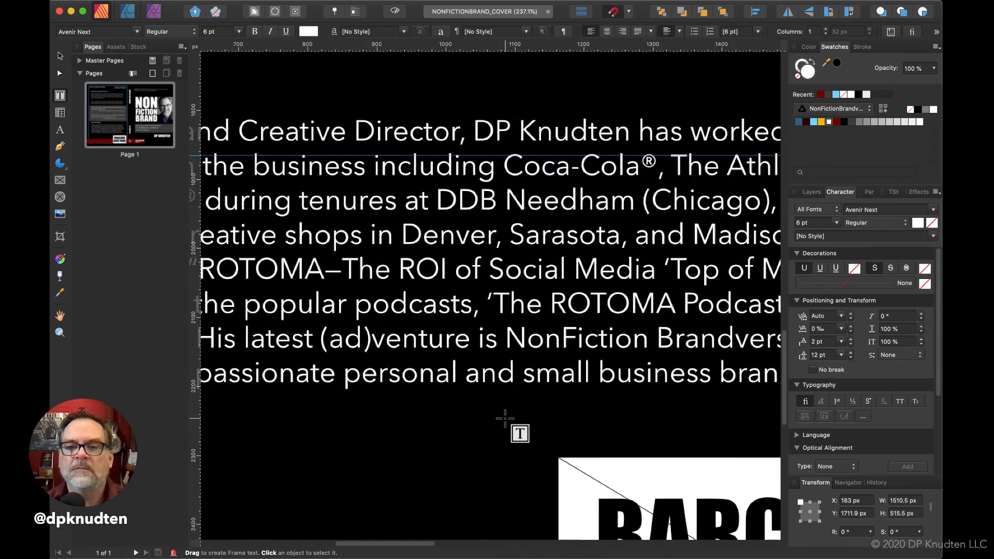
pyautogui.hscroll(4, 505, 418)
pyautogui.scroll(2, 505, 418)
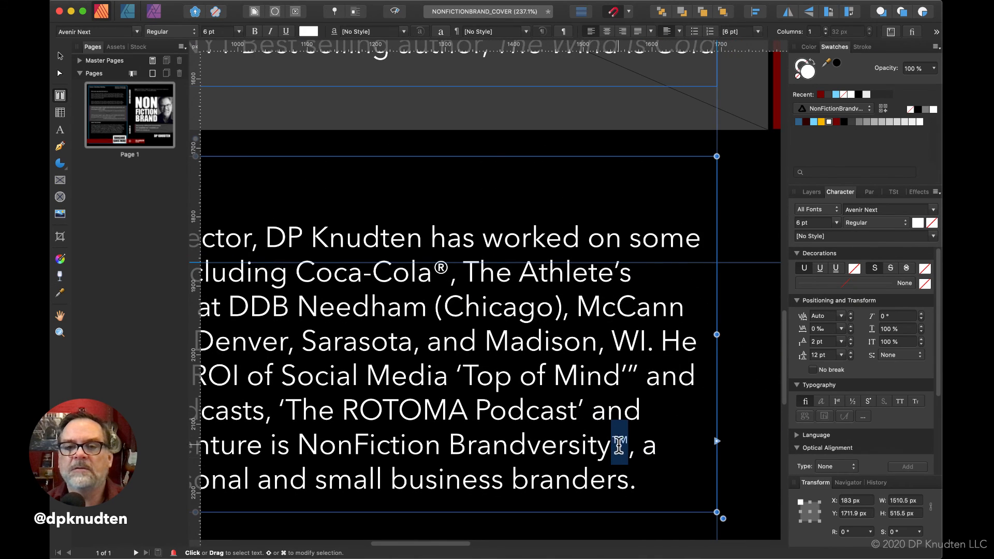
pyautogui.click(630, 440)
pyautogui.doubleClick(622, 440)
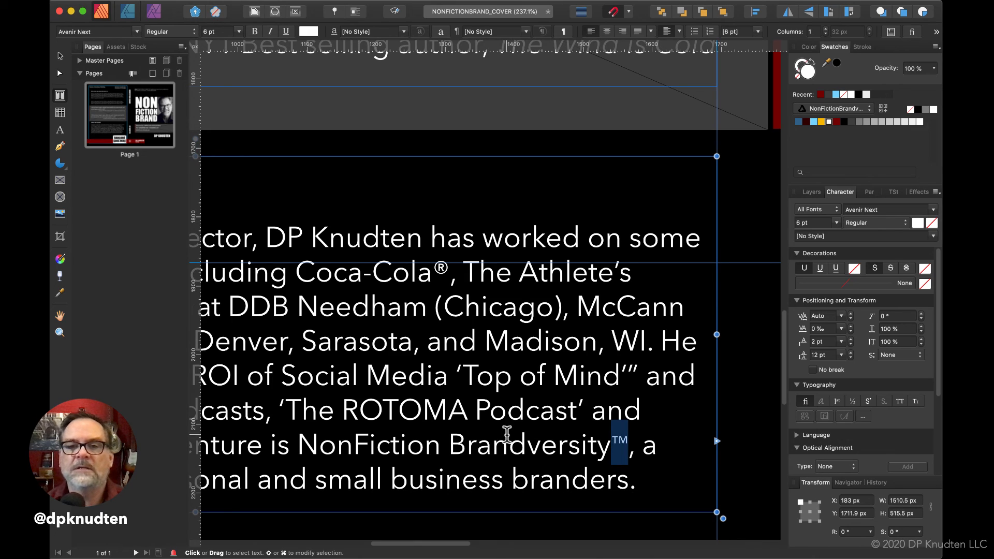
pyautogui.scroll(-6, 560, 401)
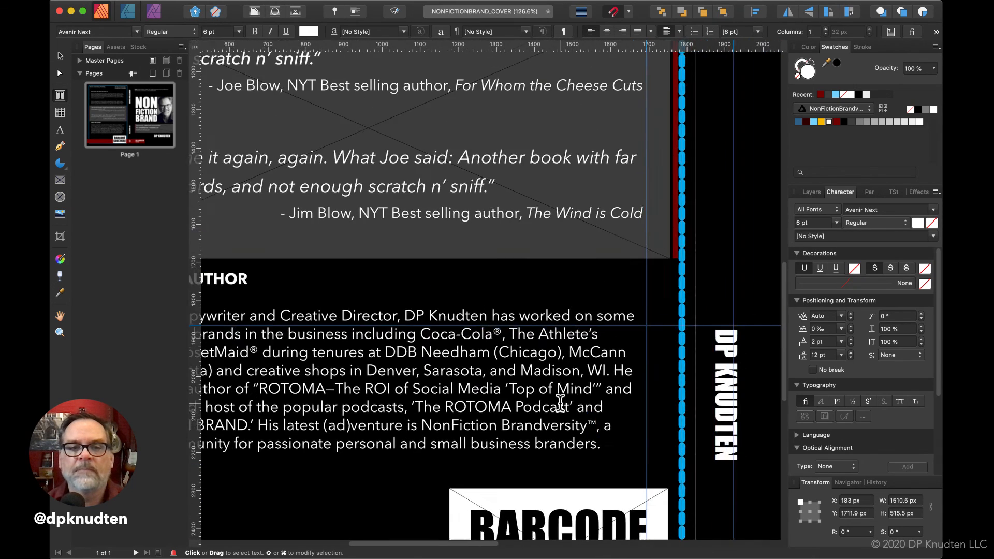
pyautogui.scroll(-1, 560, 401)
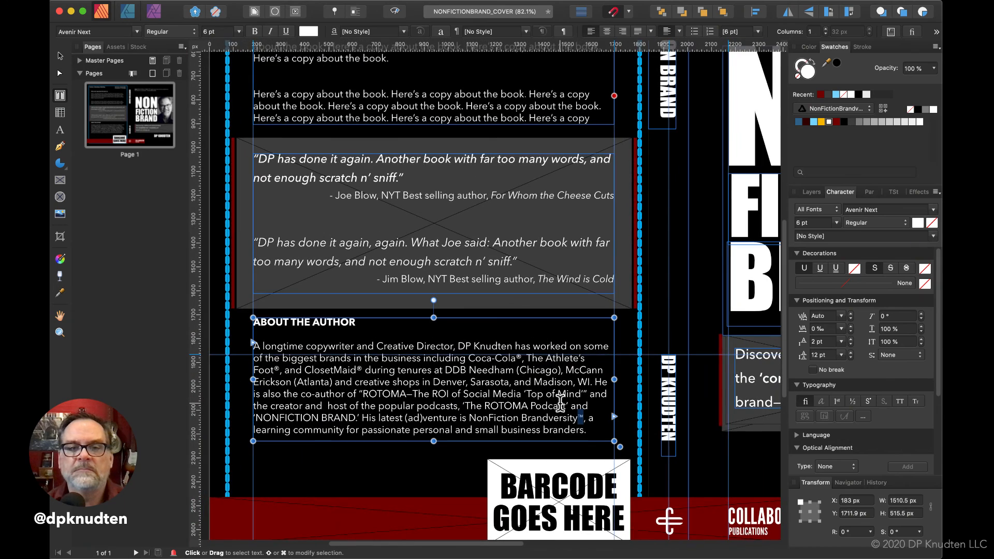
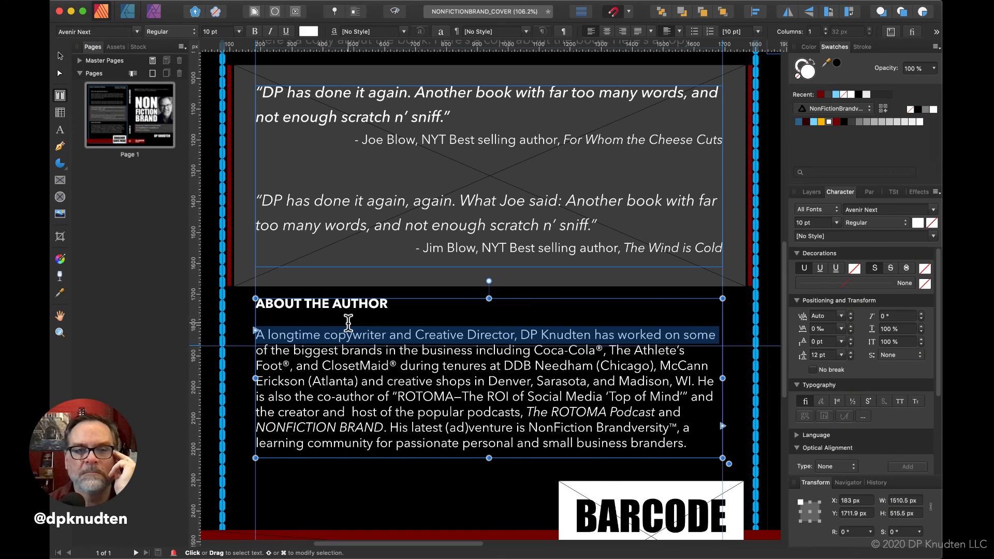
# Step: Set the leading override of the ABOUT THE AUTHOR heading to 12 pt
pyautogui.tripleClick(350, 304)
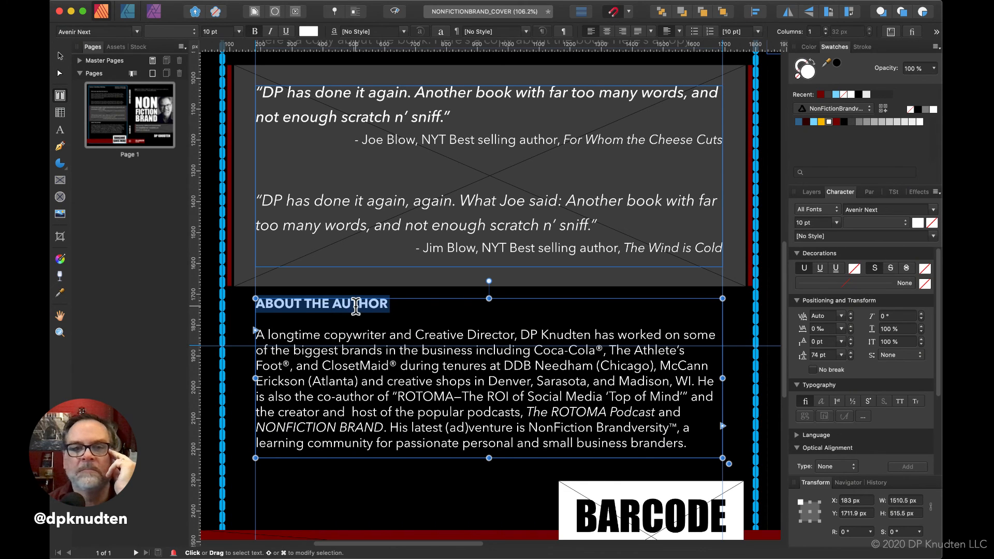
pyautogui.click(851, 358)
pyautogui.click(850, 359)
pyautogui.click(851, 358)
pyautogui.click(850, 358)
pyautogui.click(851, 358)
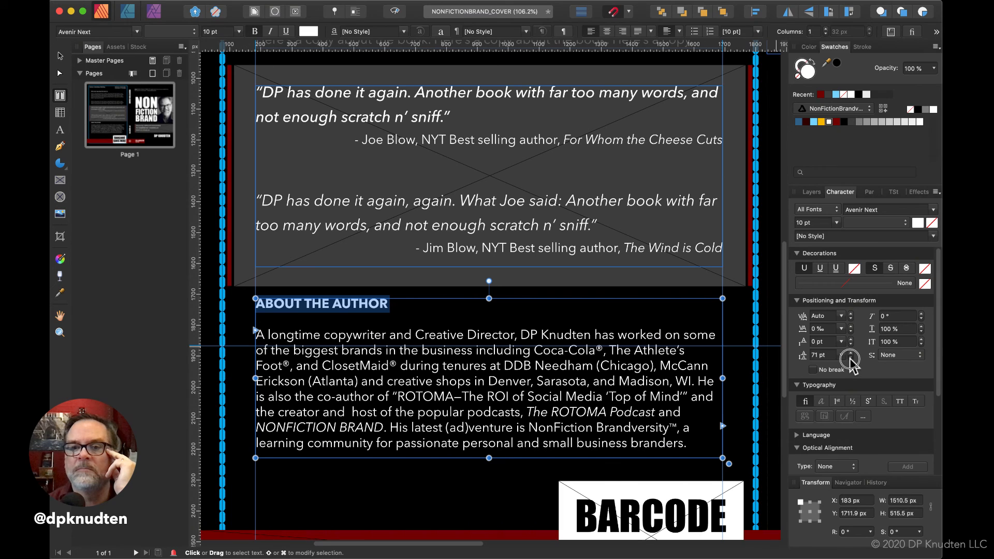
pyautogui.click(819, 354)
pyautogui.write('12')
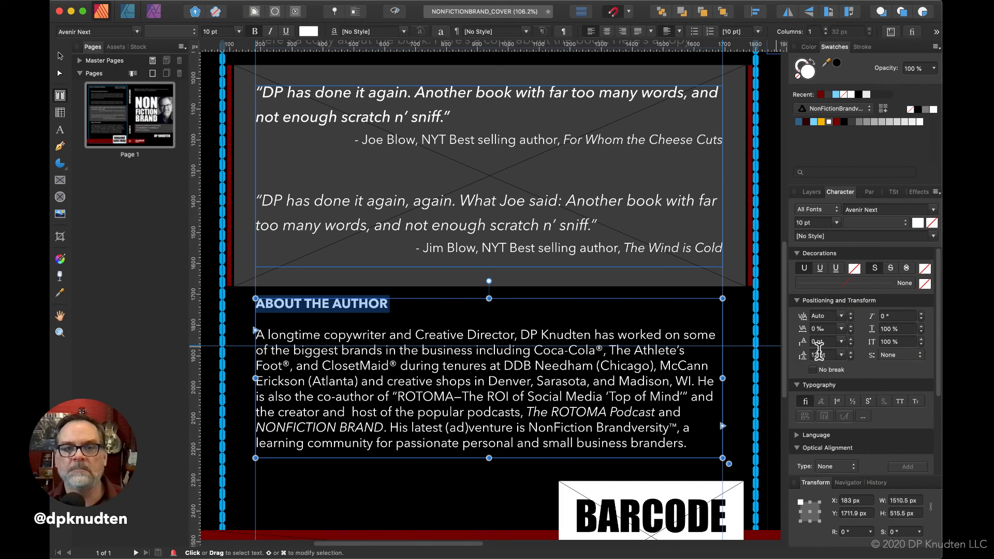
# Step: Tighten the leading override of the bio's first line to 6 pt and shorten the text frame to 488.5 px high
pyautogui.tripleClick(517, 331)
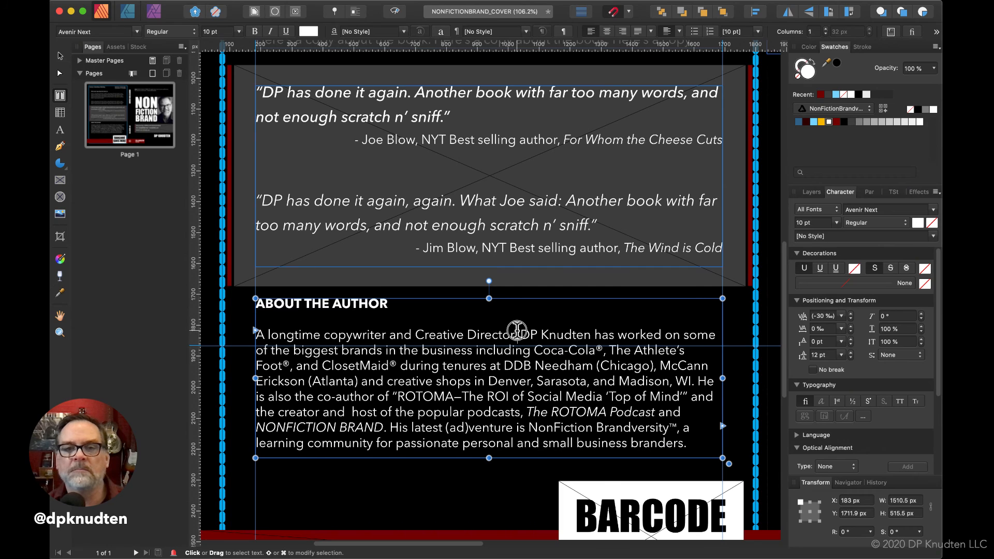
pyautogui.click(850, 357)
pyautogui.click(850, 357)
pyautogui.click(850, 357)
pyautogui.click(850, 357)
pyautogui.click(850, 356)
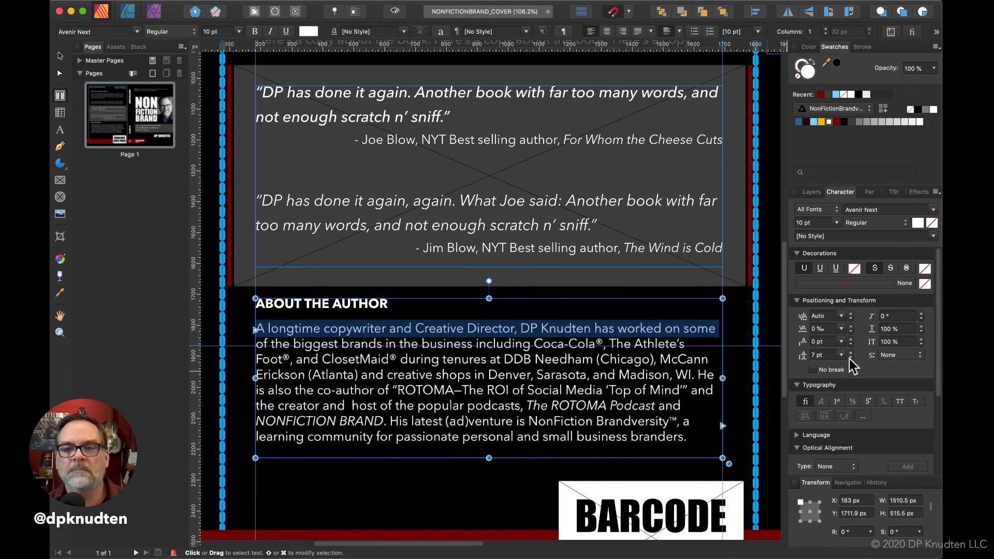
pyautogui.click(850, 357)
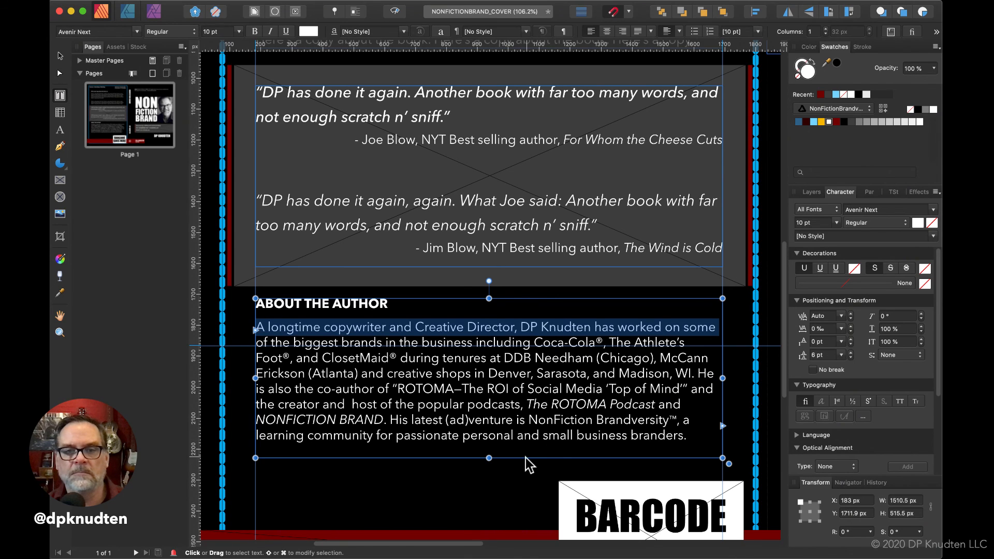
pyautogui.moveTo(488, 458); pyautogui.dragTo(488, 450)
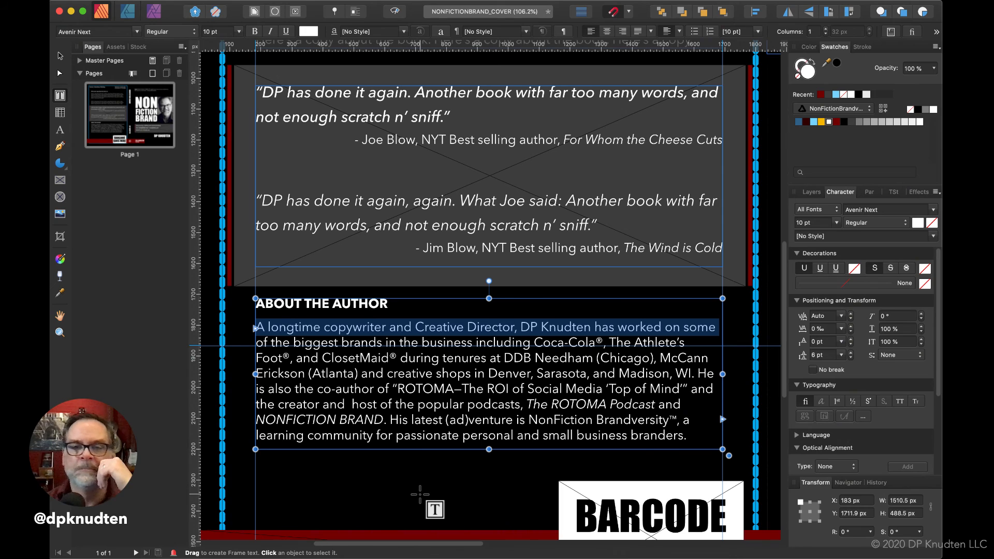
# Step: Draw a text frame about 400 by 43 px near the outer end of the back cover's dark red bar, at X 112.8 px
pyautogui.scroll(-5, 422, 490)
pyautogui.hscroll(-2, 422, 491)
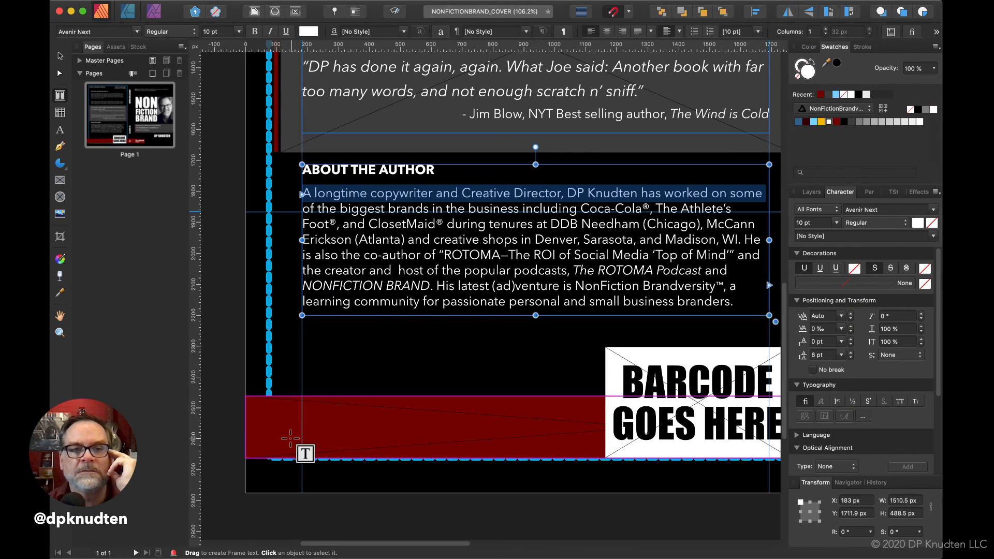
pyautogui.moveTo(280, 439); pyautogui.dragTo(404, 451)
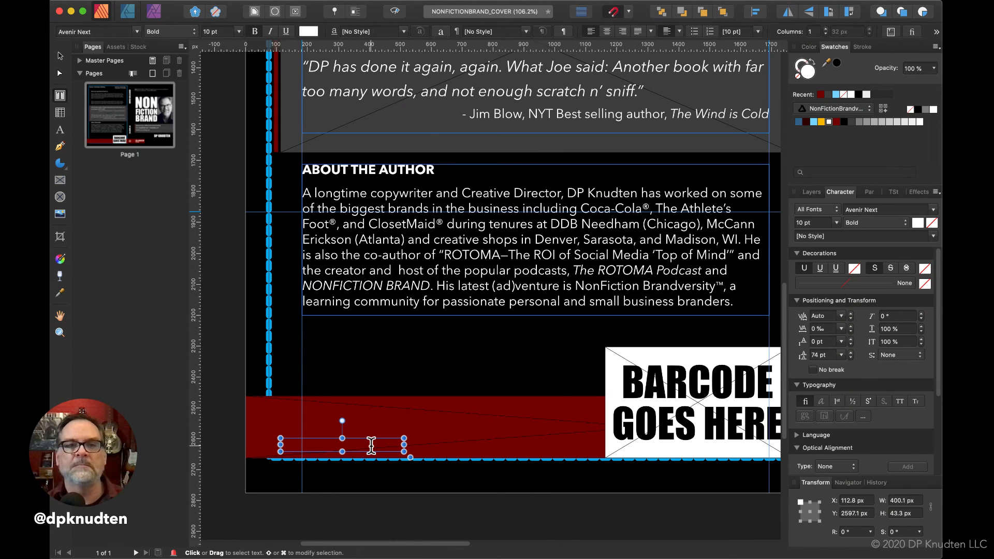
# Step: Set the text in the dark red bar's new frame to 9 pt, enter a trial character and colour it white
pyautogui.click(238, 32)
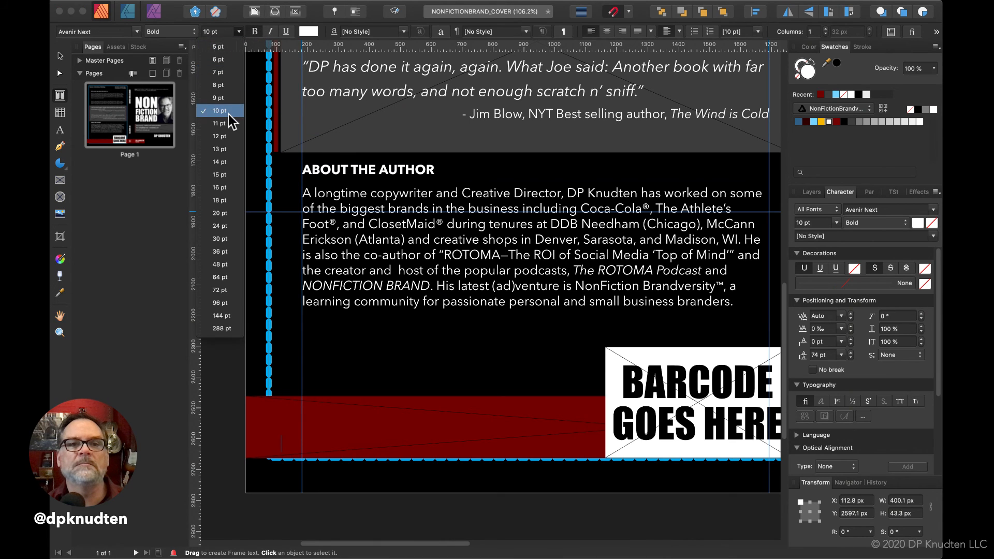
pyautogui.click(220, 97)
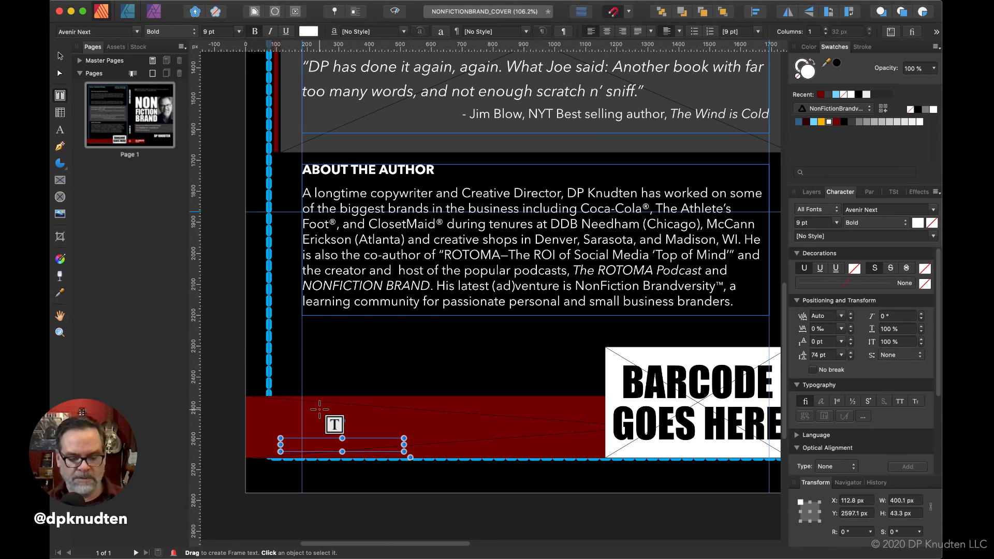
pyautogui.write('W')
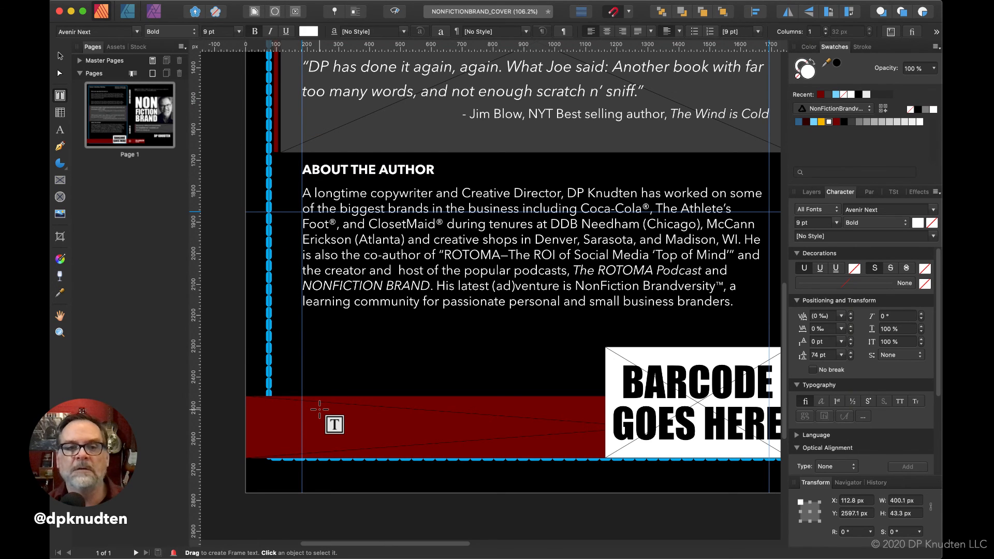
pyautogui.press('super+a')
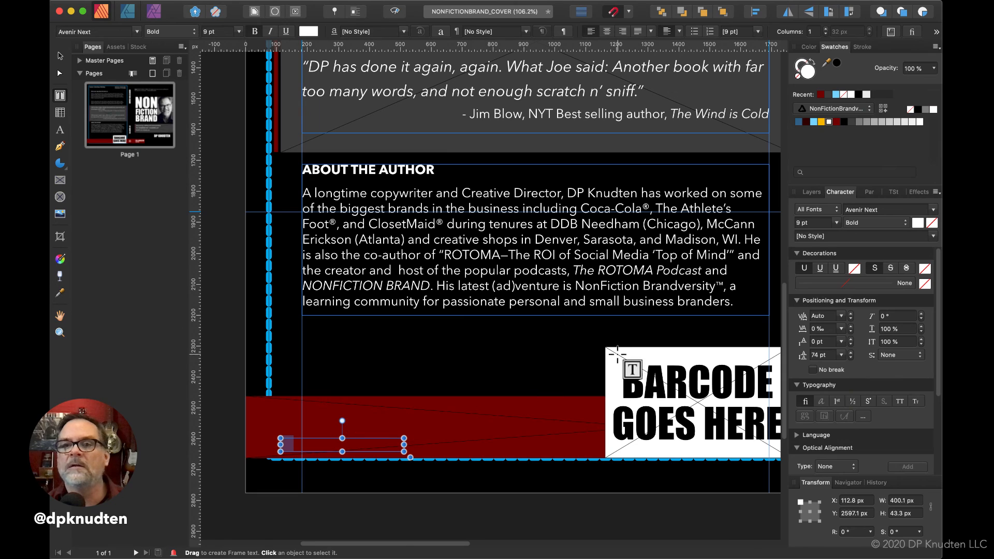
pyautogui.click(921, 122)
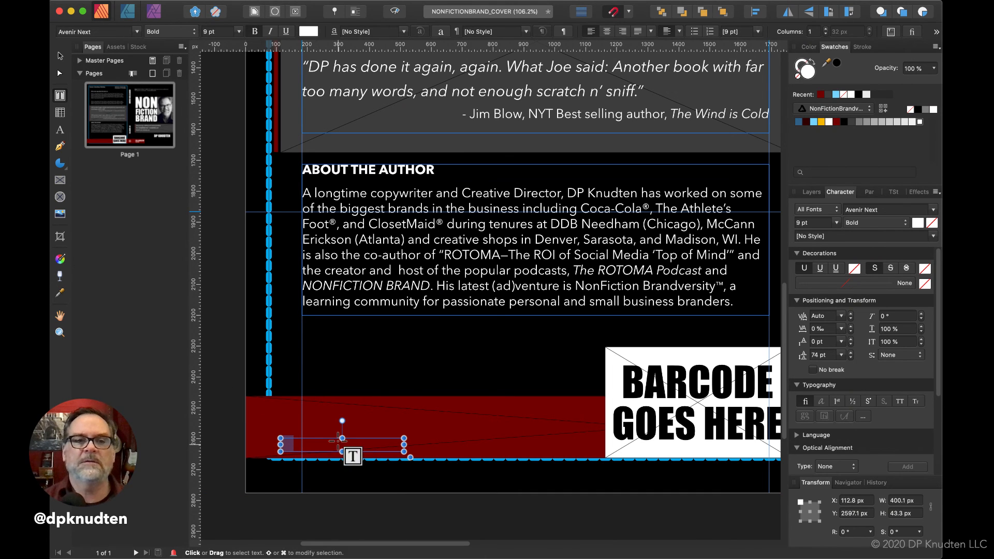
# Step: Examine the dark red bar and its stacking relative to the small text frame in the layer order
pyautogui.click(60, 56)
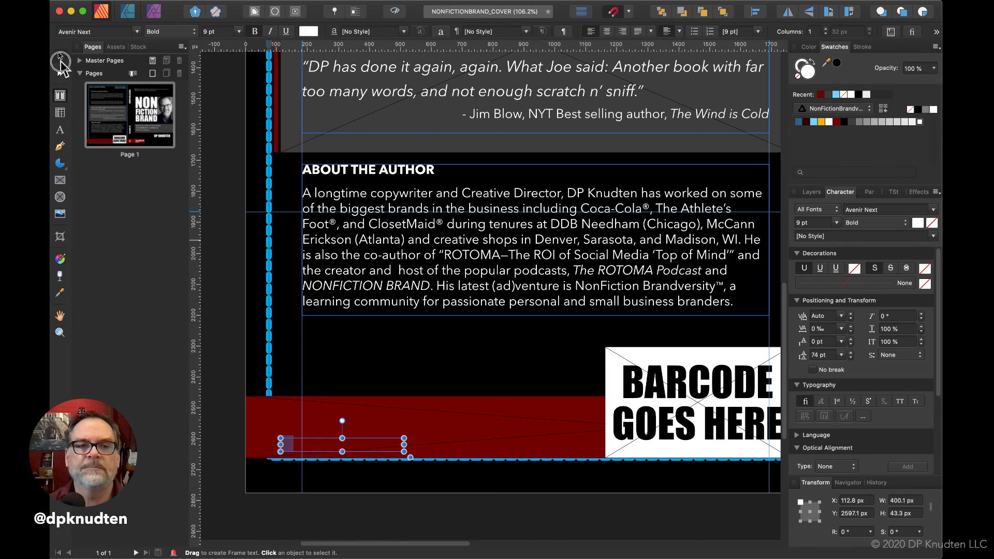
pyautogui.click(322, 445)
pyautogui.rightClick(322, 452)
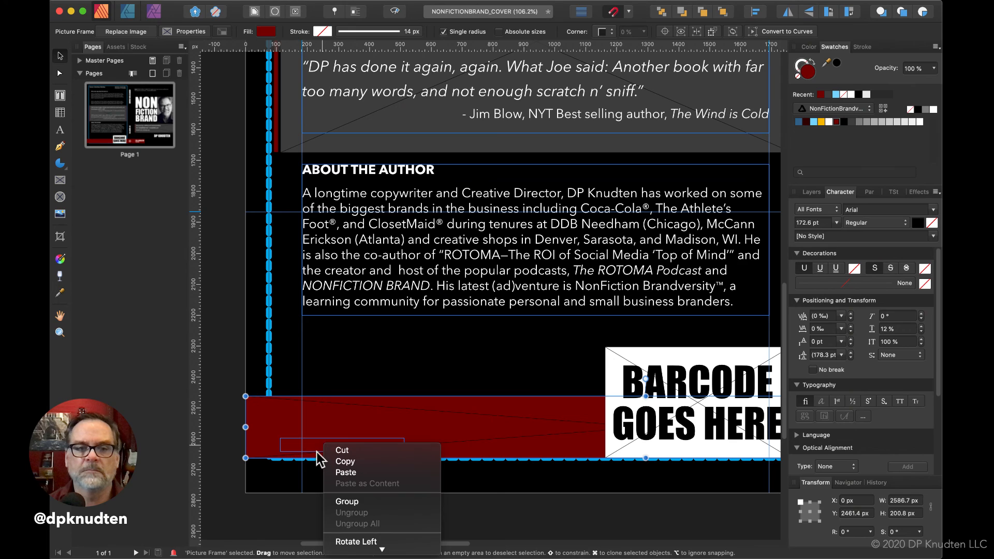
pyautogui.press('Escape')
pyautogui.press('a')
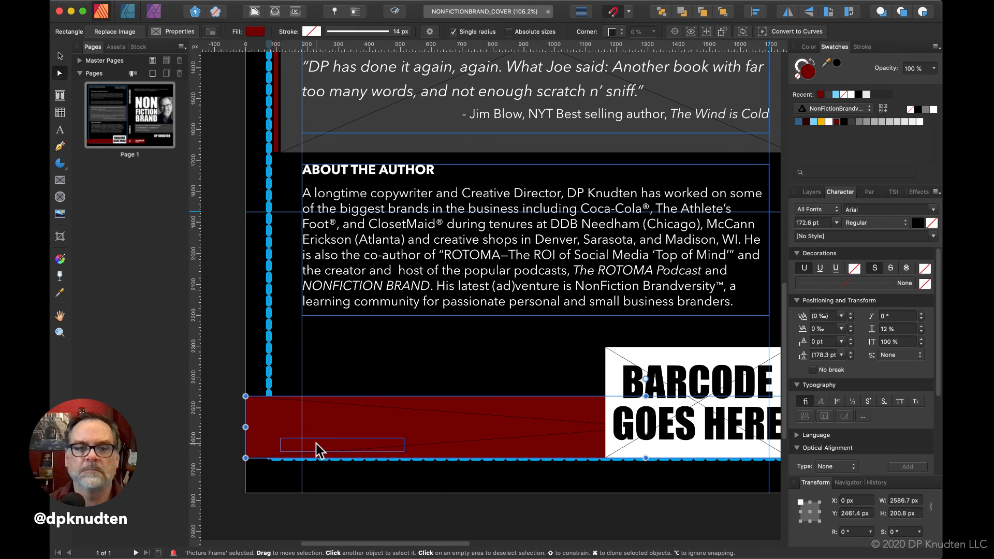
pyautogui.click(326, 411)
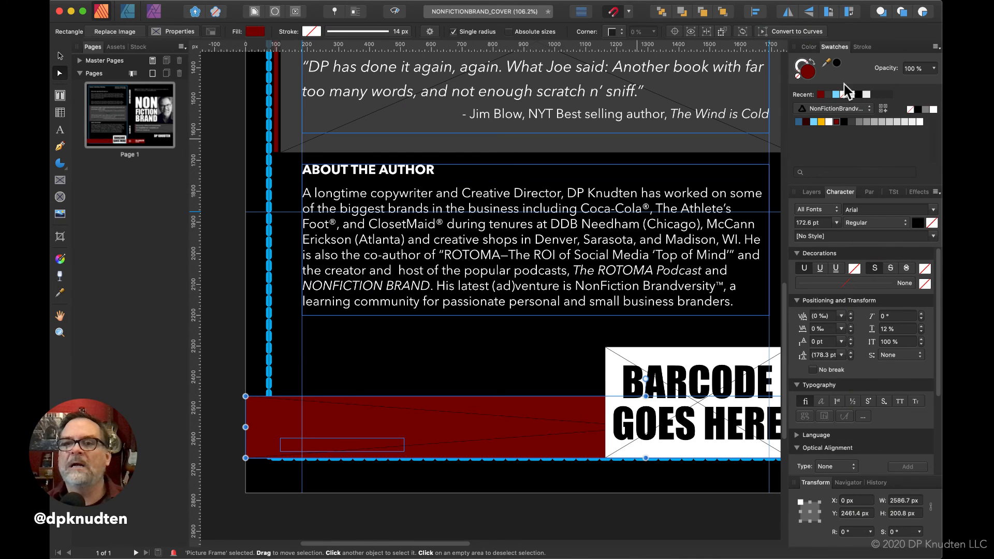
pyautogui.click(808, 190)
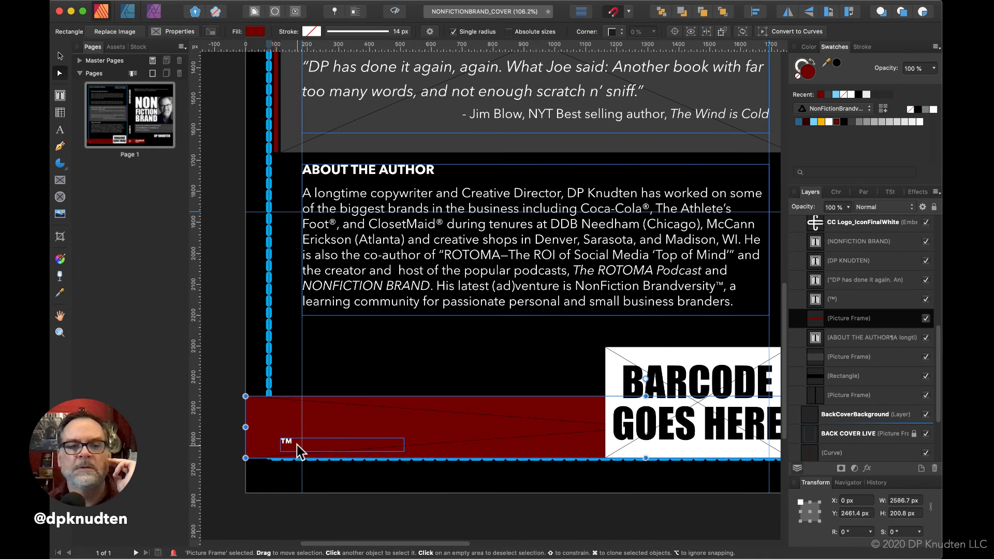
# Step: Replace the trial ™ in the dark red bar's frame with a copyright line of © 2021 and the author's company name
pyautogui.click(290, 437)
pyautogui.doubleClick(288, 441)
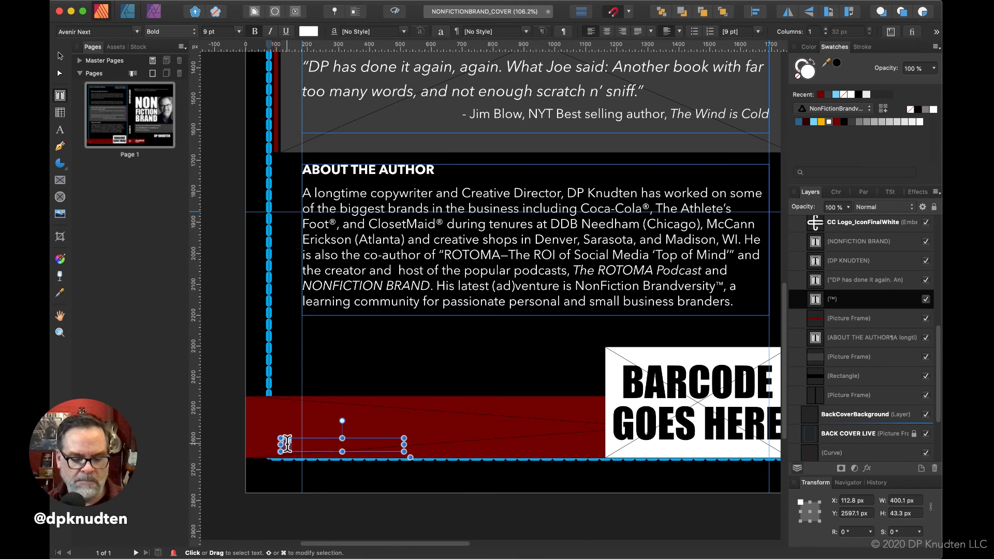
pyautogui.write('©')
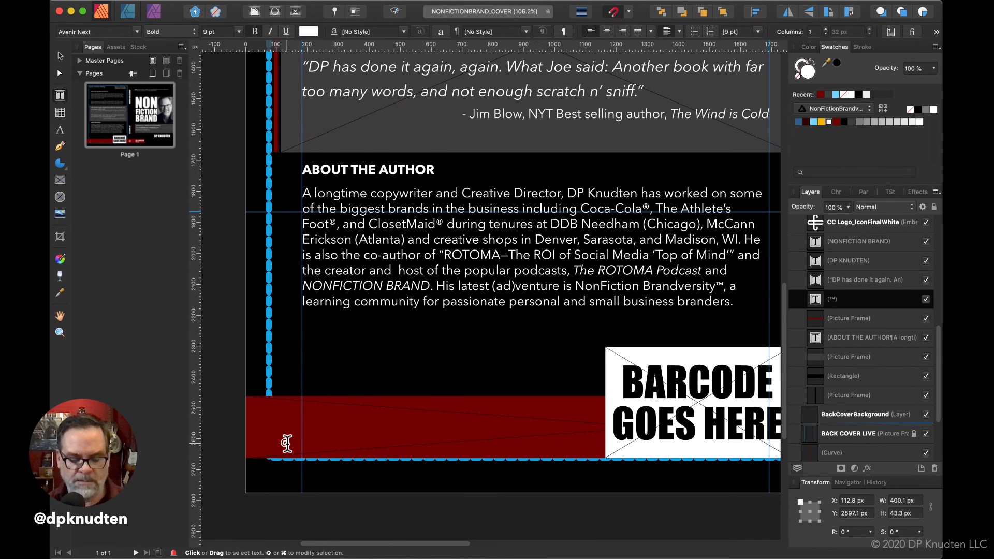
pyautogui.write('22')
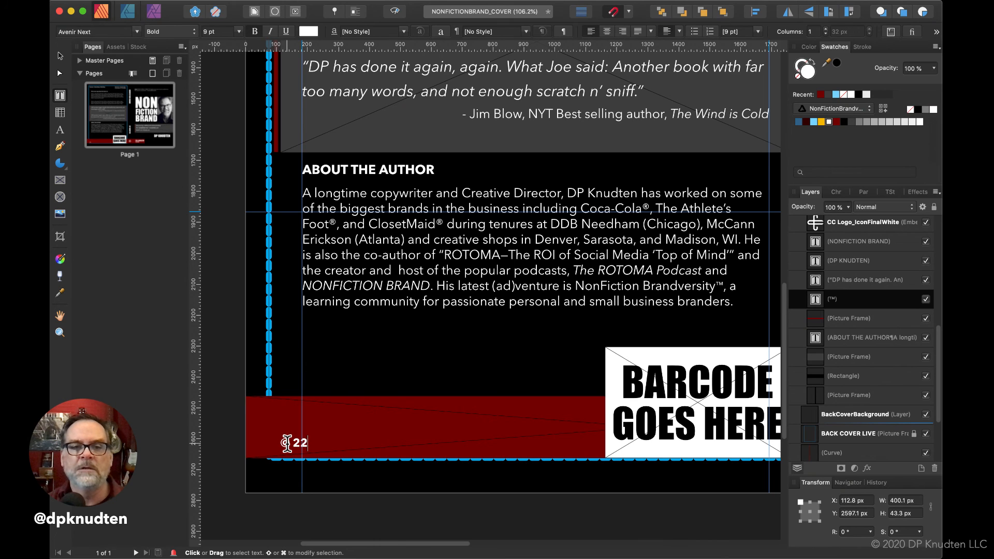
pyautogui.press('BackSpace')
pyautogui.write('0201')
pyautogui.press('BackSpace')
pyautogui.press('BackSpace')
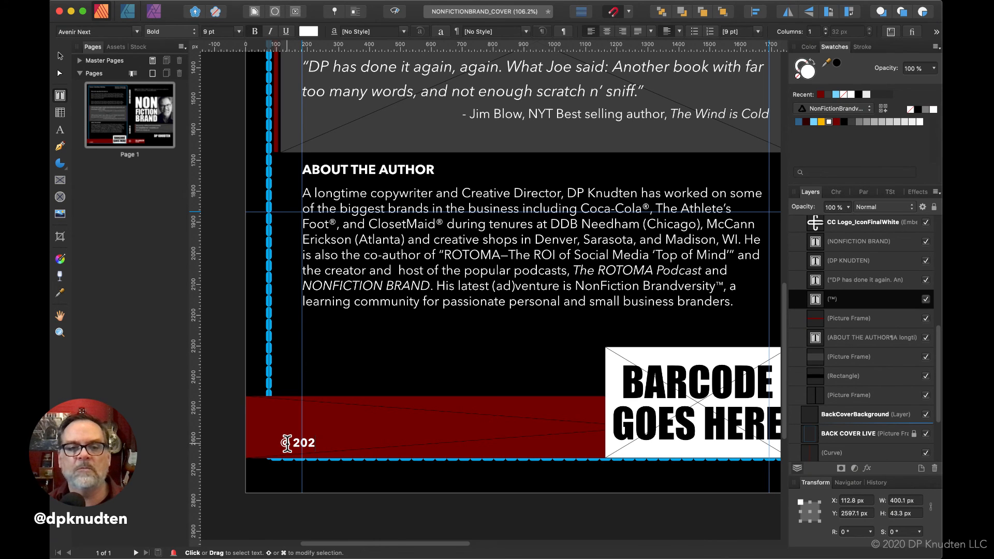
pyautogui.write('1')
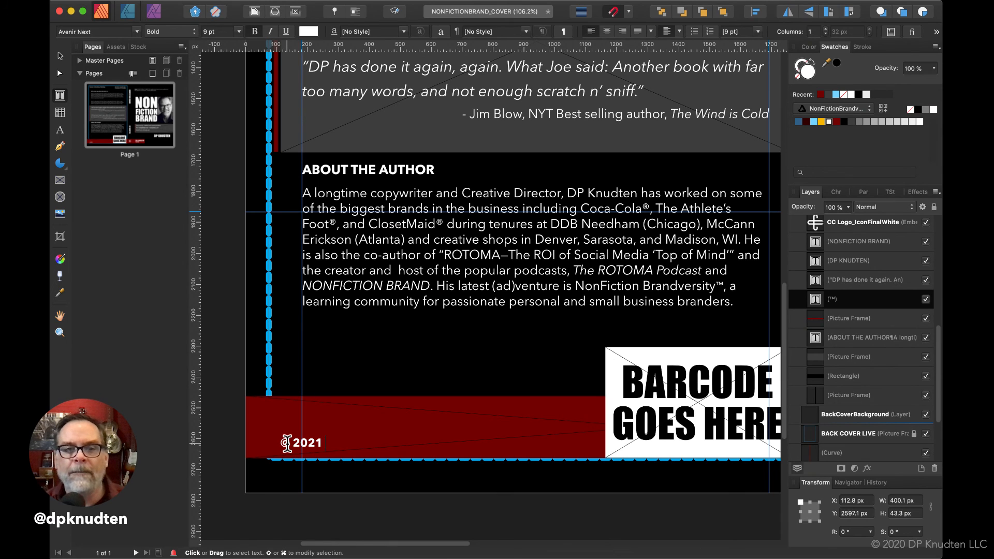
pyautogui.write('D')
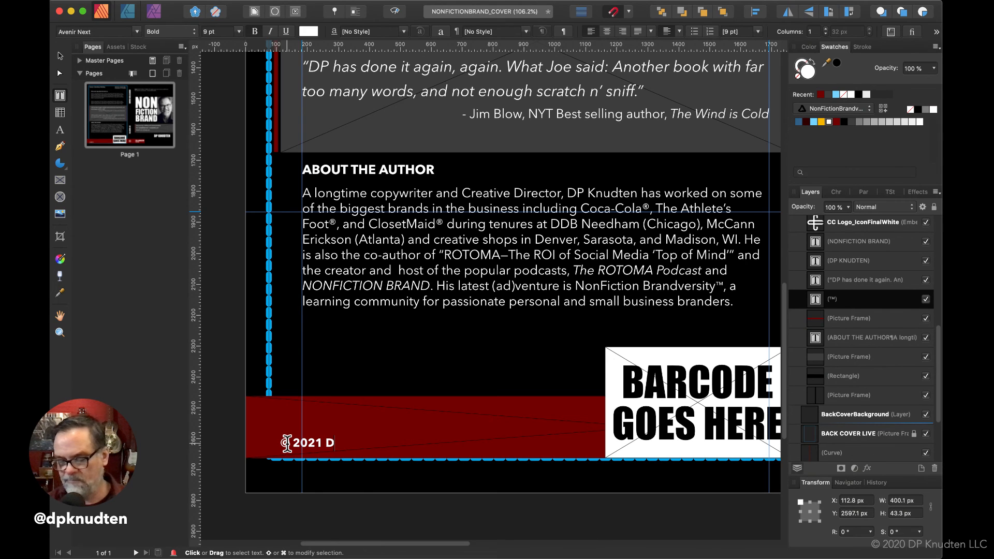
pyautogui.write('P Knudten')
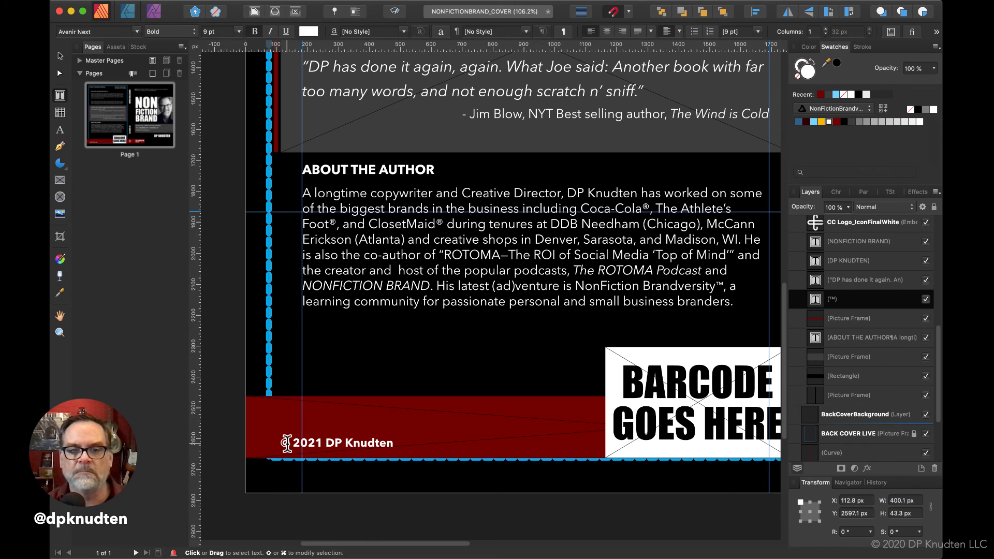
pyautogui.press('Escape')
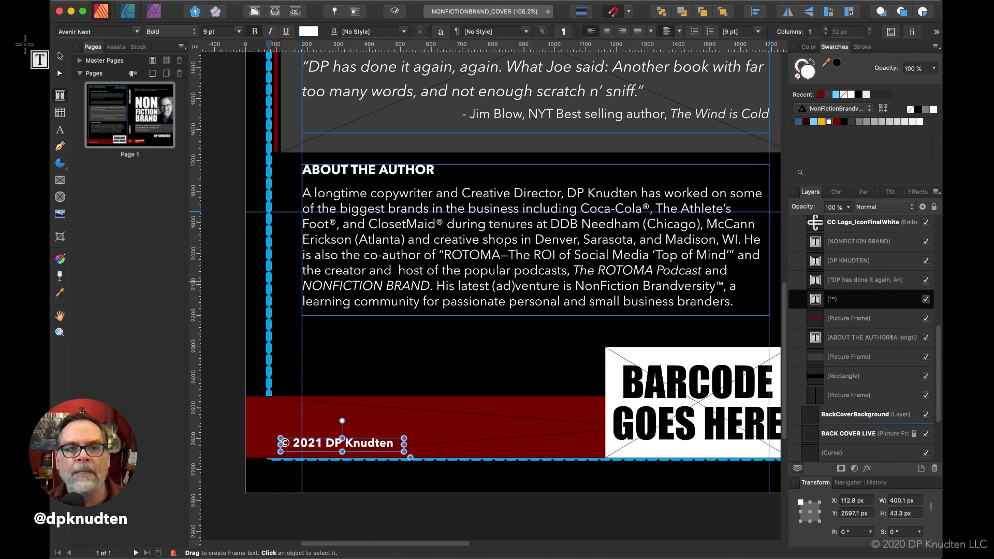
# Step: Widen the copyright text frame to 577.3 px and remove the surplus L so the company name ends in LLC
pyautogui.click(60, 56)
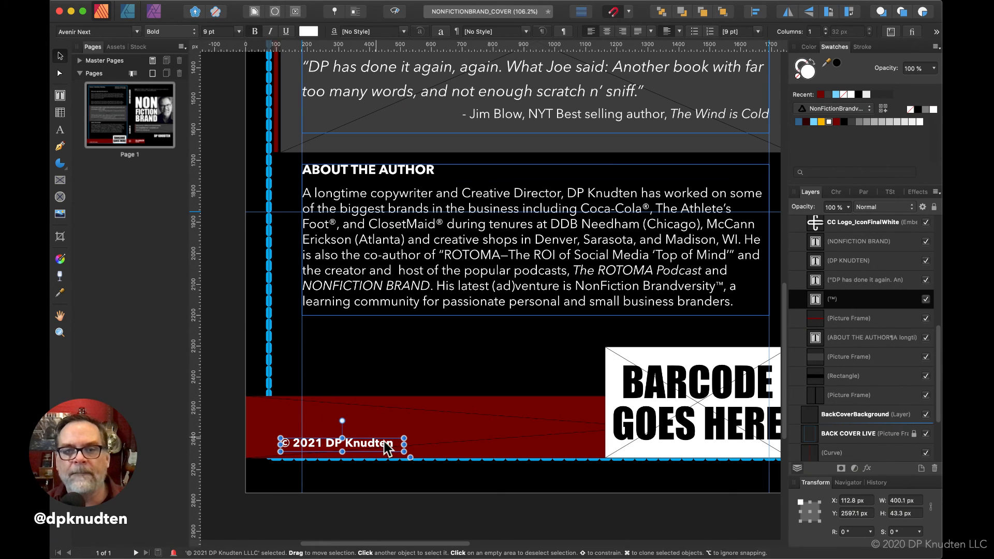
pyautogui.moveTo(405, 450); pyautogui.dragTo(458, 448)
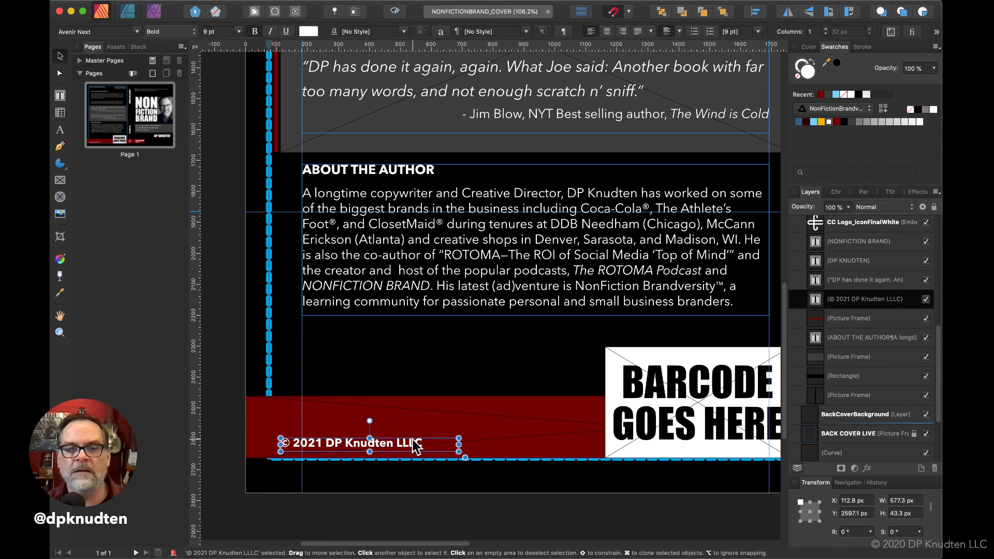
pyautogui.press('t')
pyautogui.press('BackSpace')
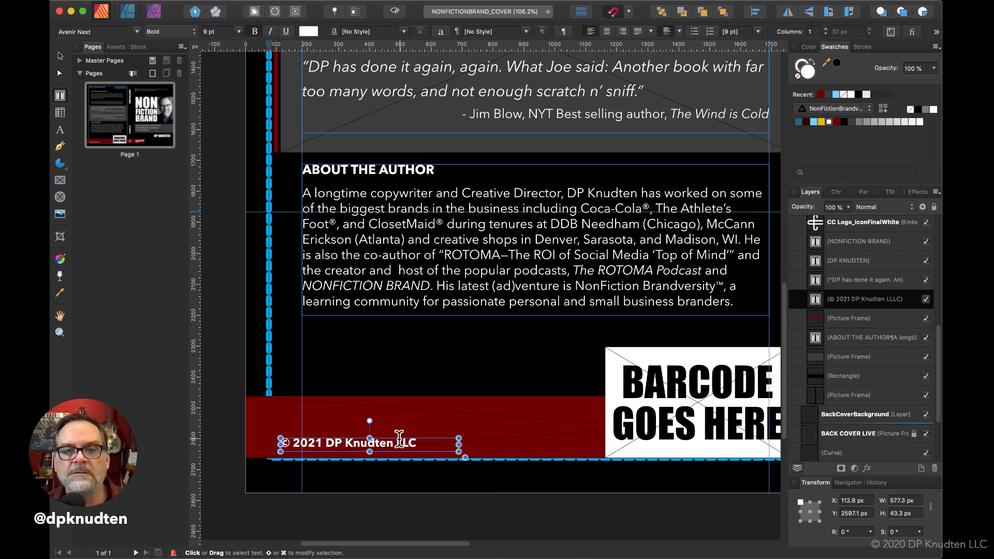
# Step: Set the whole copyright line to Regular weight at 8 pt
pyautogui.tripleClick(395, 436)
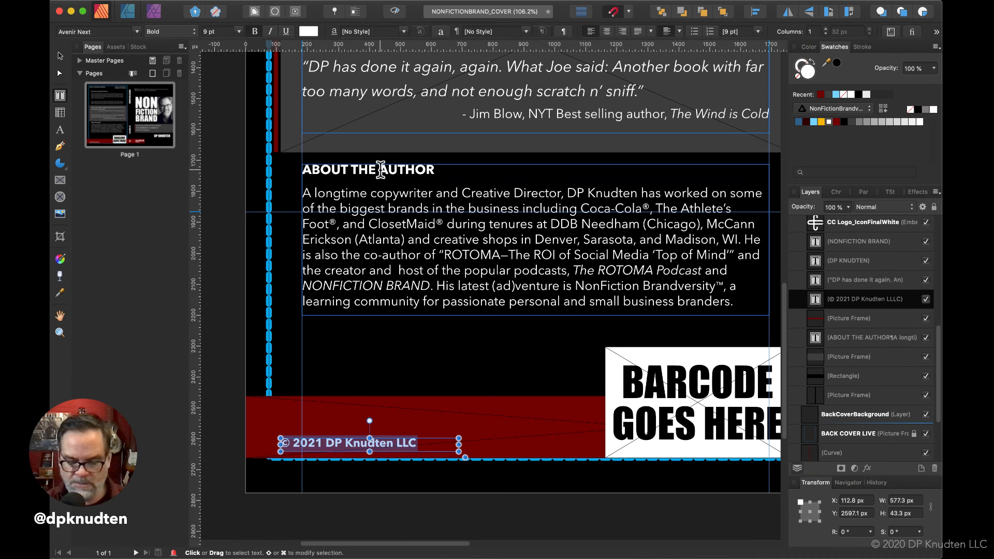
pyautogui.press('super+b')
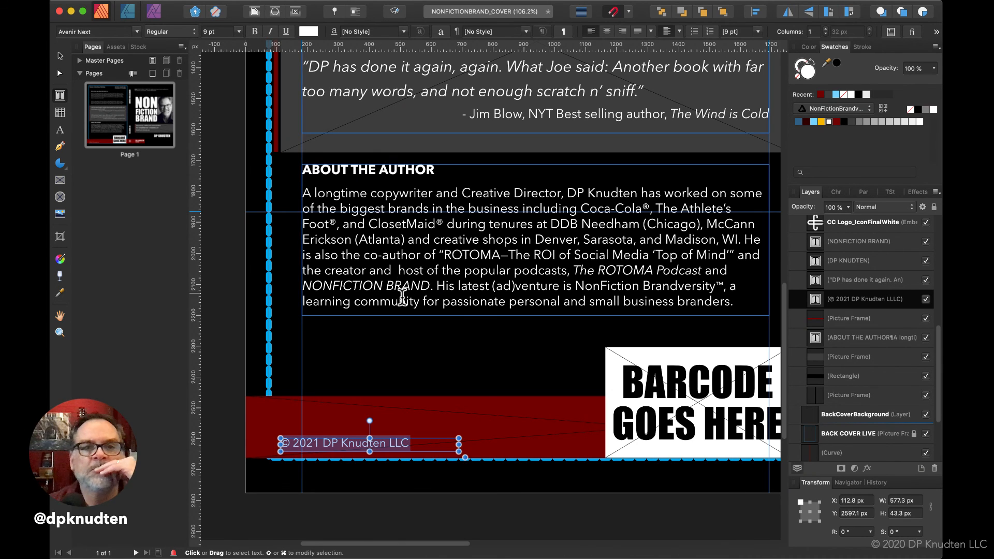
pyautogui.click(239, 32)
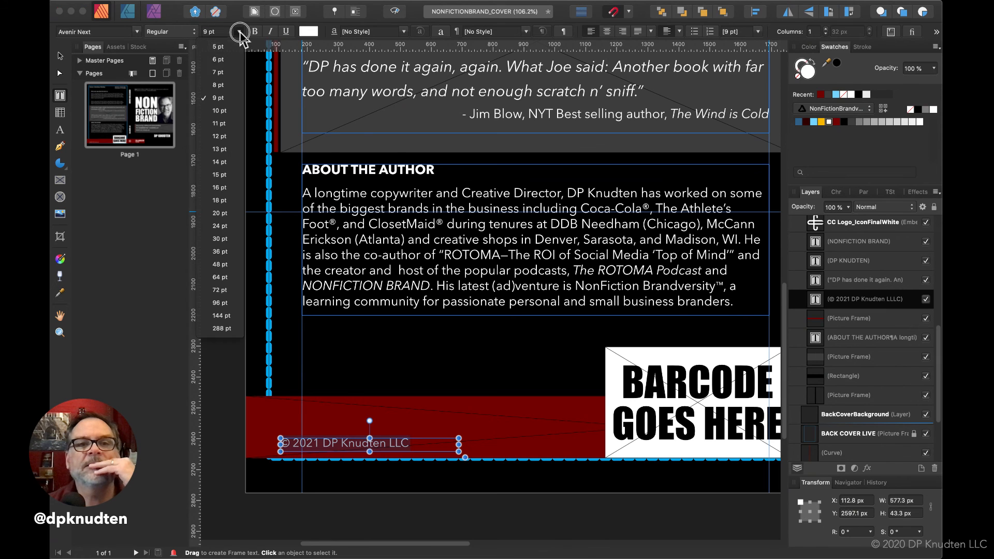
pyautogui.click(228, 85)
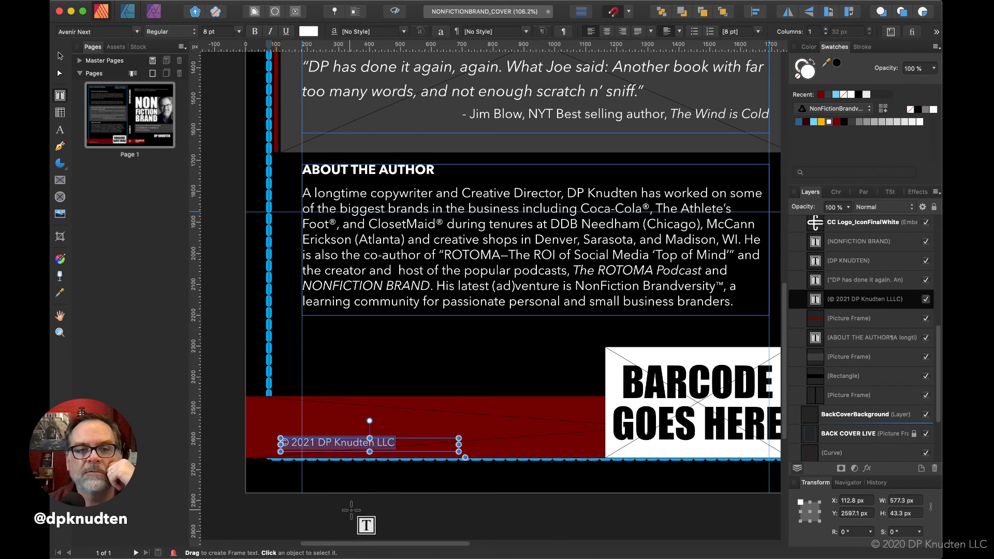
pyautogui.click(361, 487)
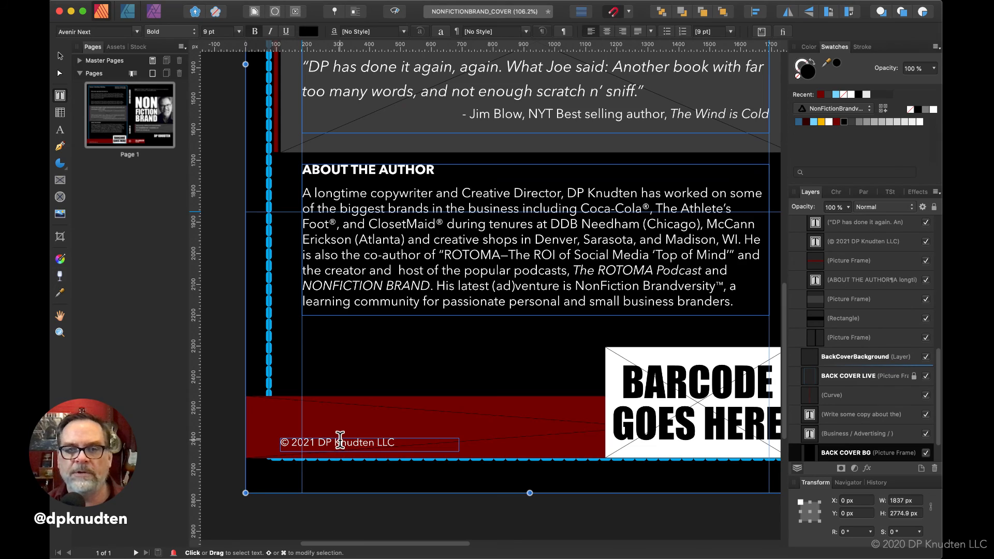
pyautogui.scroll(5, 339, 440)
pyautogui.hscroll(5, 339, 440)
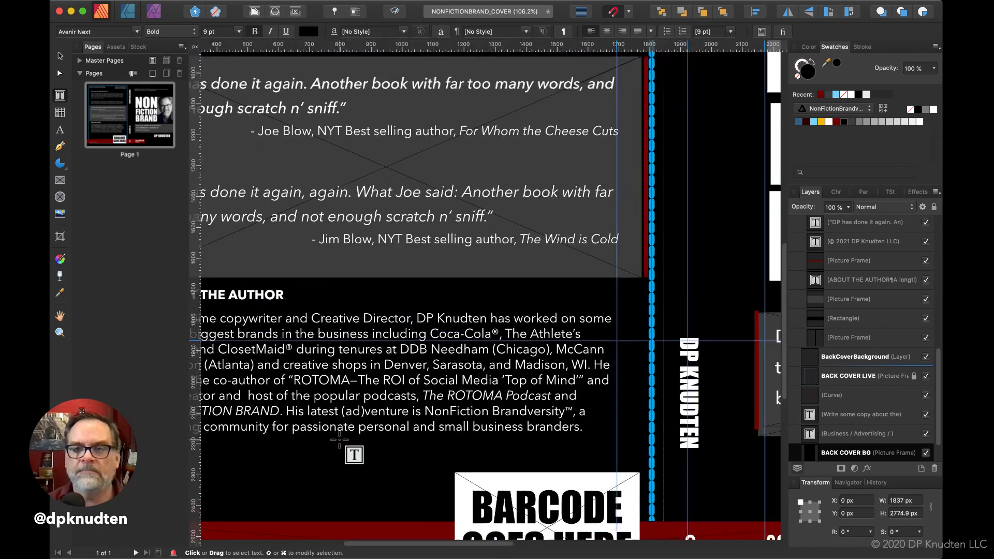
pyautogui.scroll(-2, 339, 440)
pyautogui.scroll(-5, 340, 440)
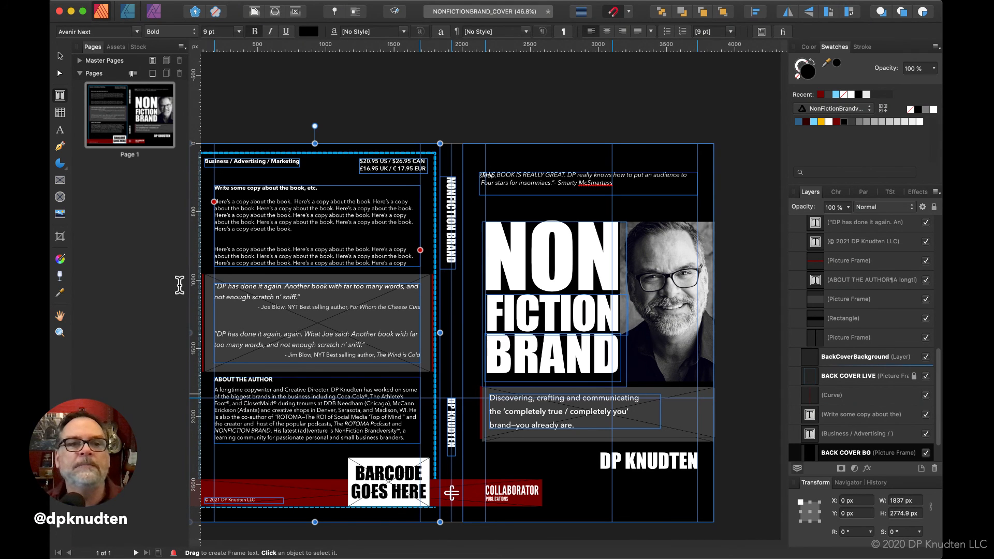
pyautogui.click(60, 147)
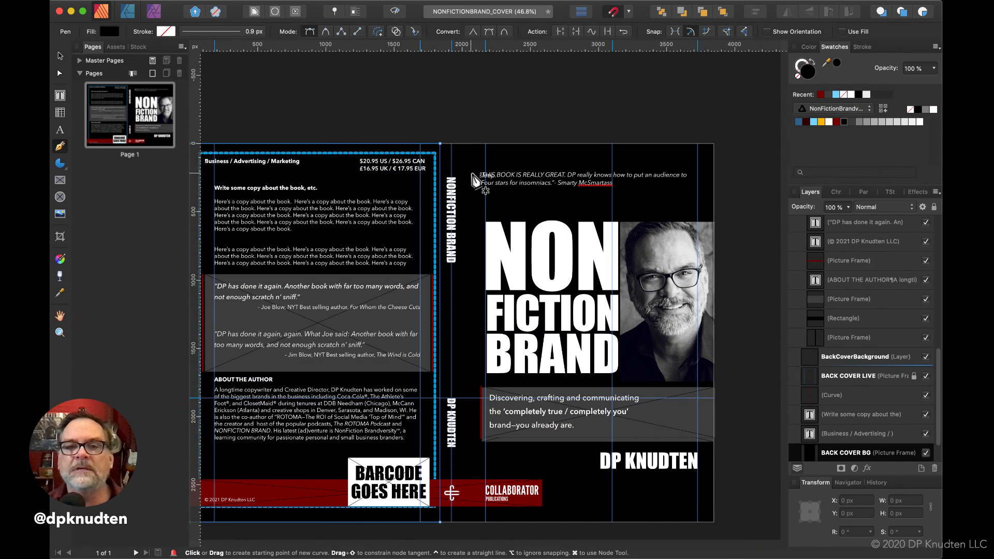
pyautogui.scroll(8, 485, 173)
pyautogui.hscroll(4, 485, 172)
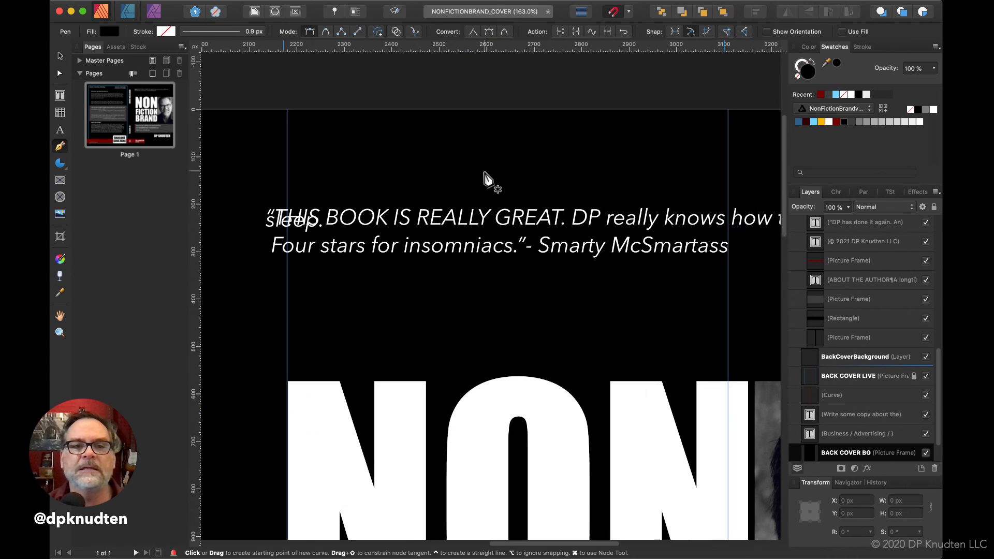
pyautogui.hscroll(1, 485, 173)
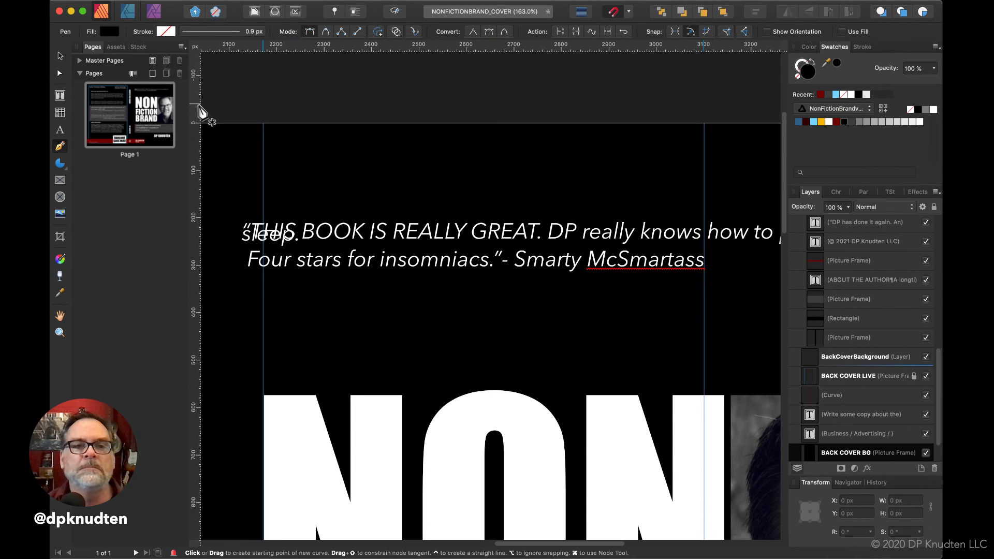
pyautogui.hscroll(3, 409, 170)
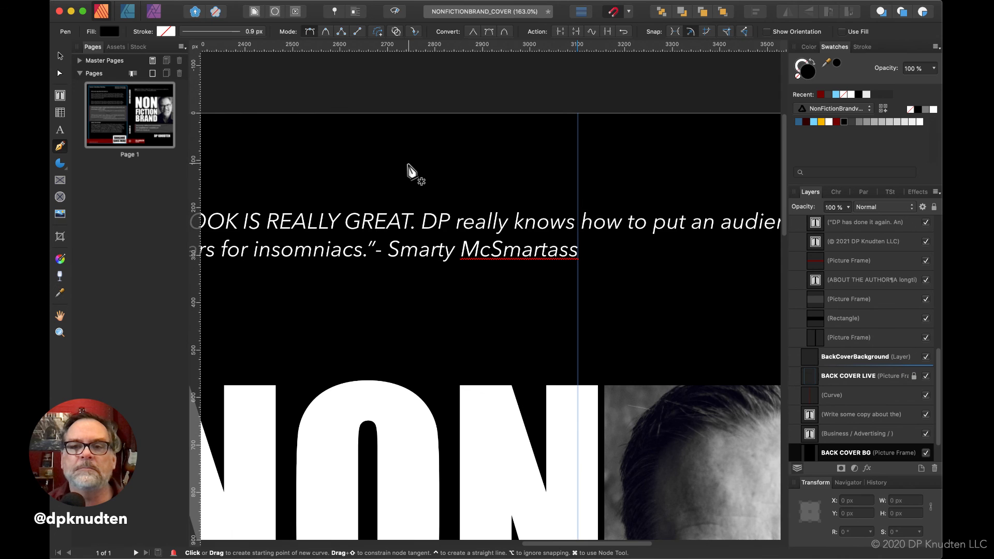
pyautogui.scroll(-3, 409, 170)
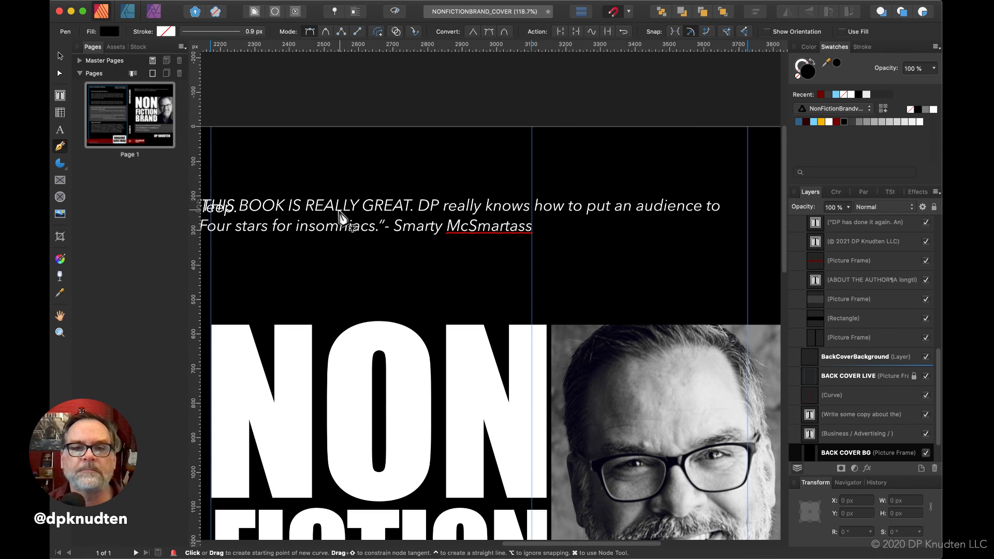
pyautogui.click(349, 216)
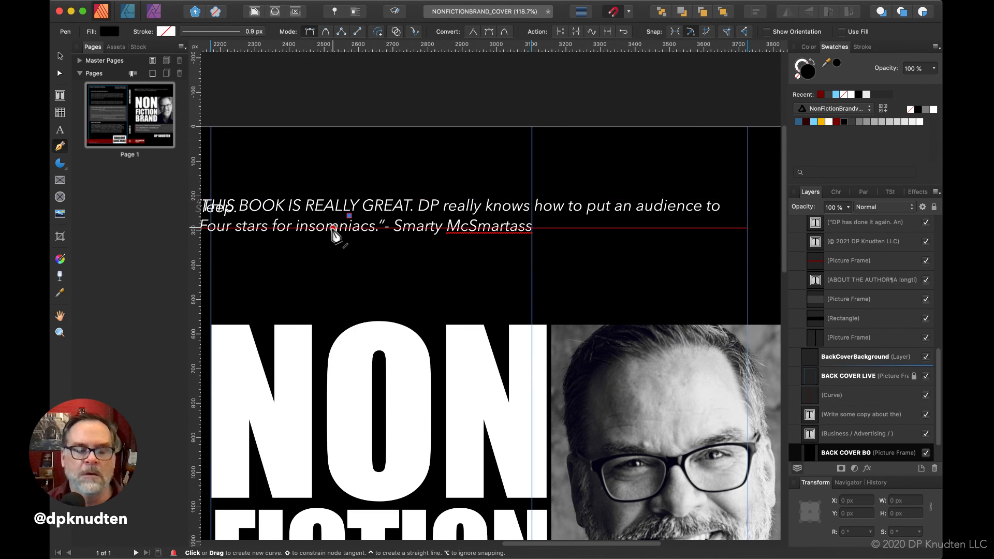
pyautogui.click(333, 228)
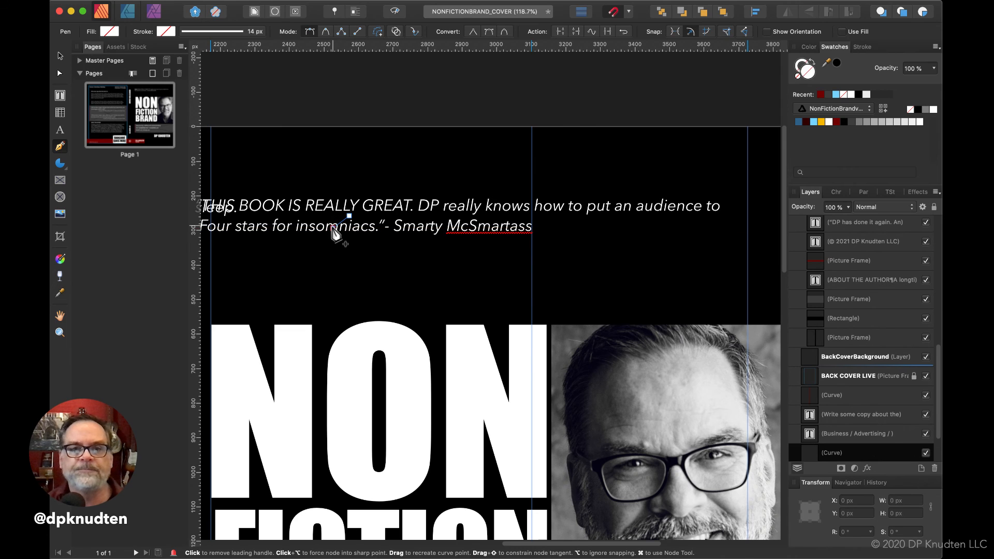
pyautogui.press('super+z')
pyautogui.press('super+z')
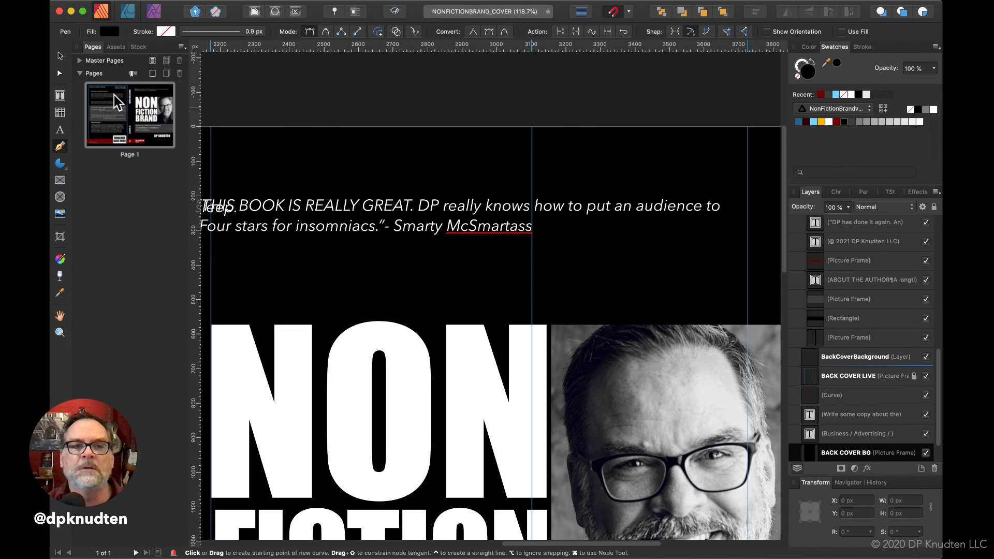
# Step: Select all the text of the front cover quote and set its leading override to 12 pt
pyautogui.click(60, 55)
pyautogui.tripleClick(365, 211)
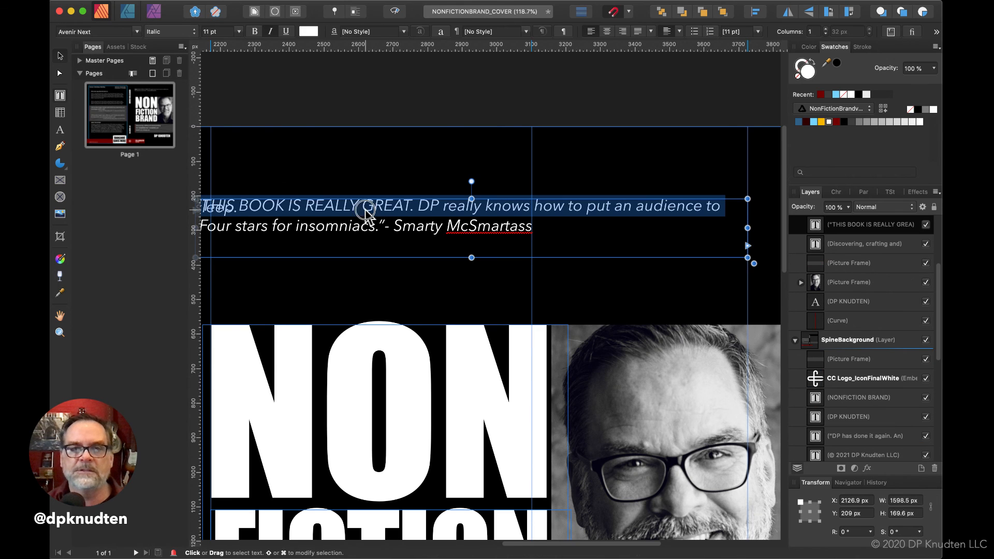
pyautogui.click(365, 211)
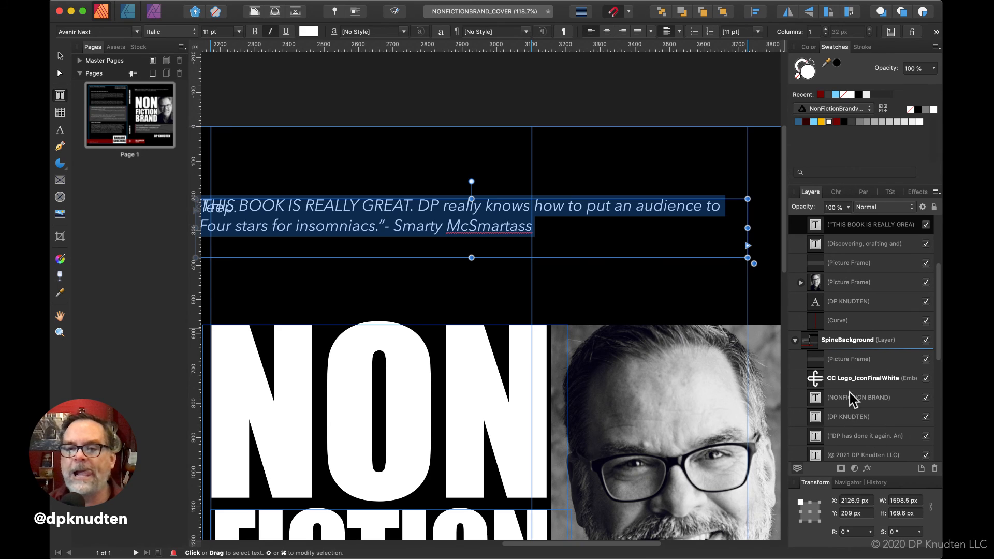
pyautogui.click(837, 191)
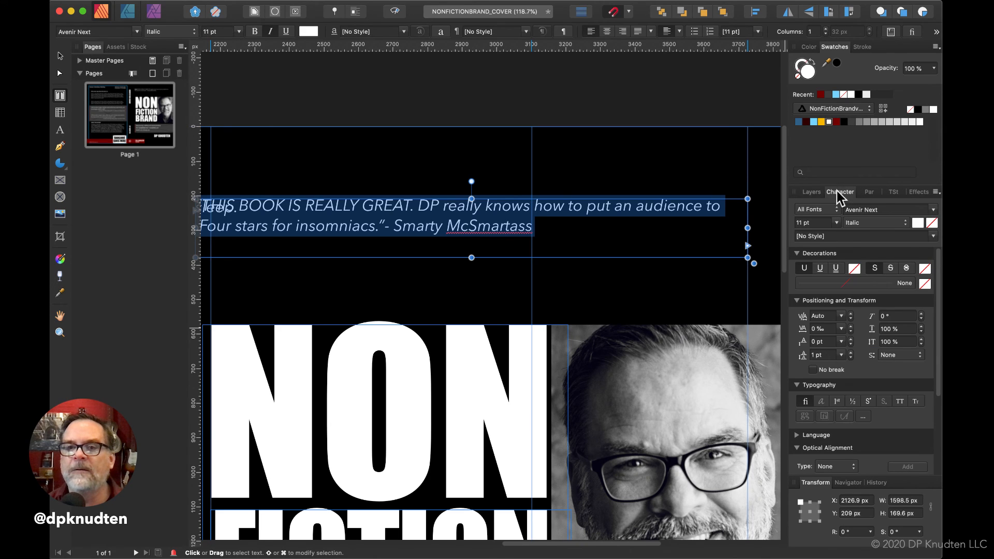
pyautogui.click(812, 355)
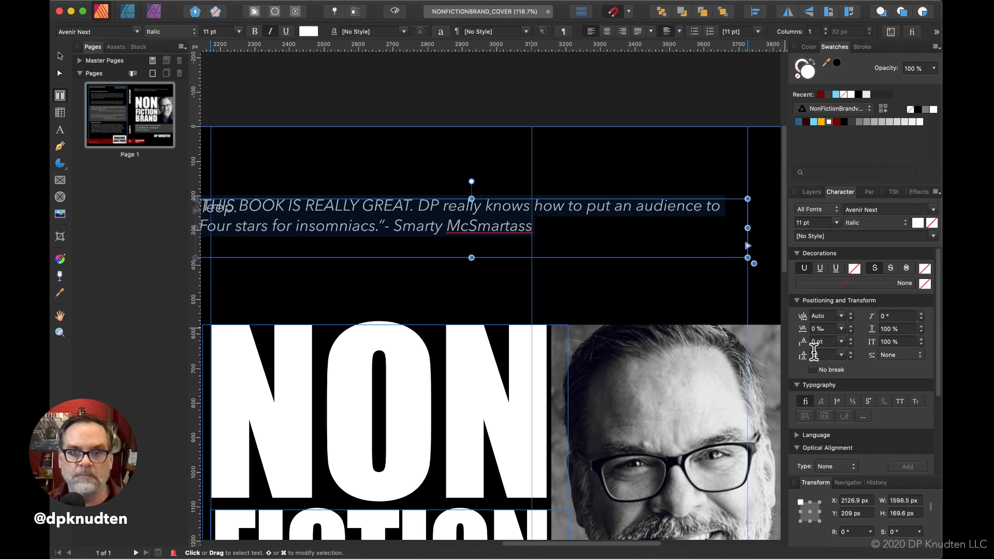
pyautogui.write('12')
pyautogui.press('Return')
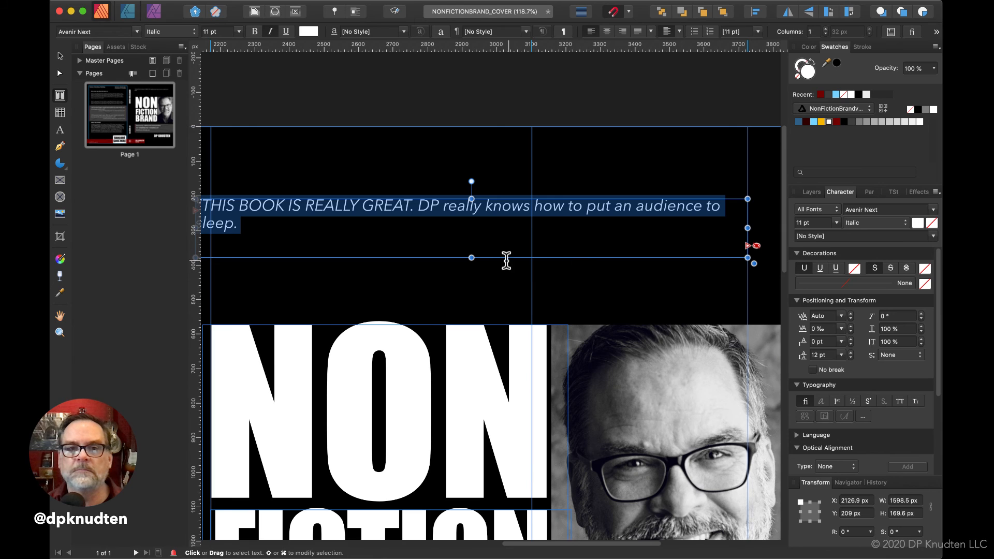
# Step: Extend the front cover quote's text frame downward to a height of about 250 px
pyautogui.click(471, 261)
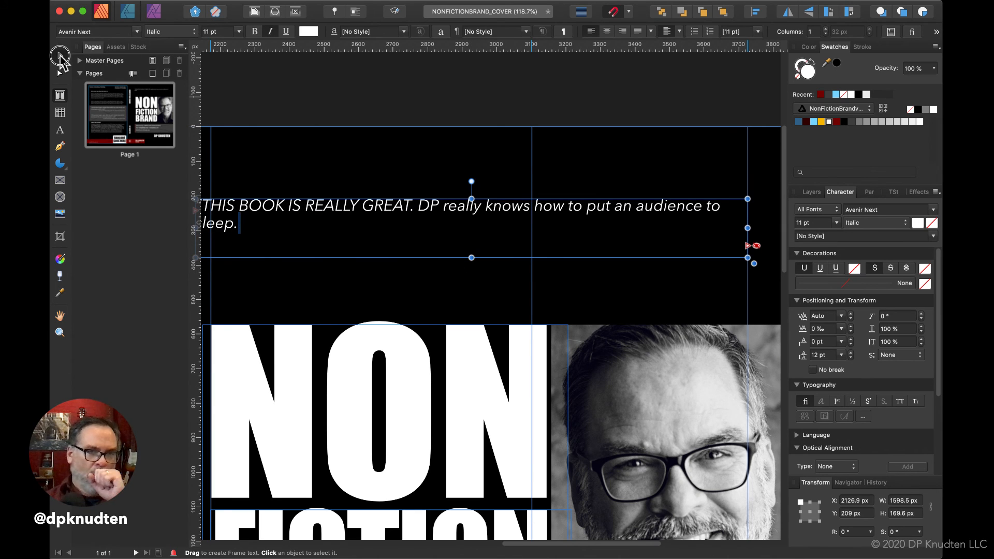
pyautogui.click(60, 55)
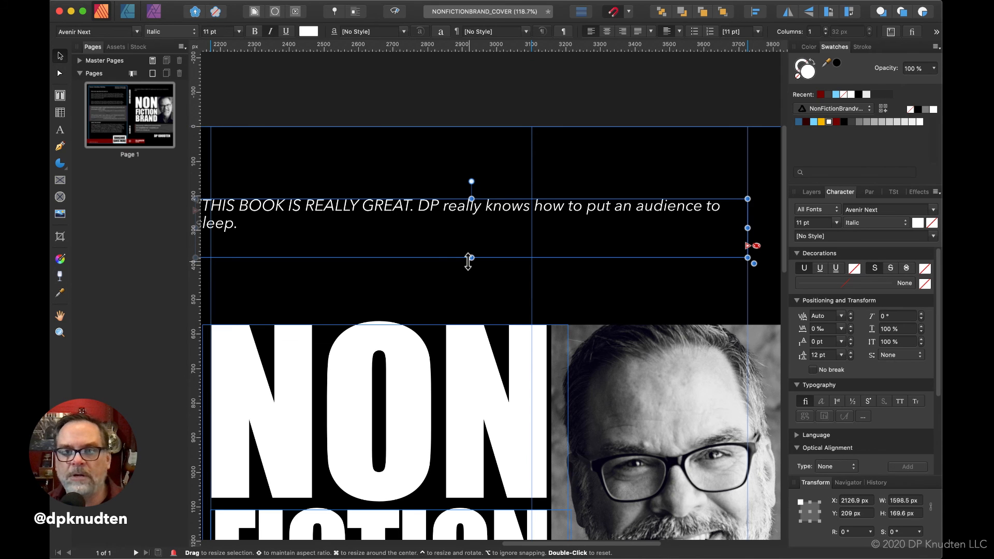
pyautogui.moveTo(471, 257); pyautogui.dragTo(471, 286)
pyautogui.hscroll(-5, 409, 261)
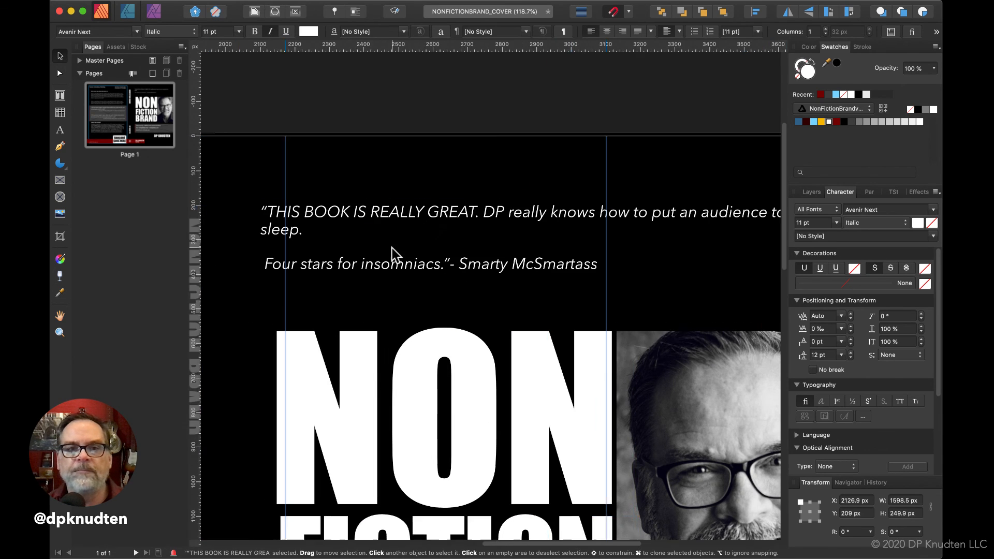
# Step: Remove the line breaks before "Four stars for insomniacs" so it follows "sleep." on the same line with one space
pyautogui.press('t')
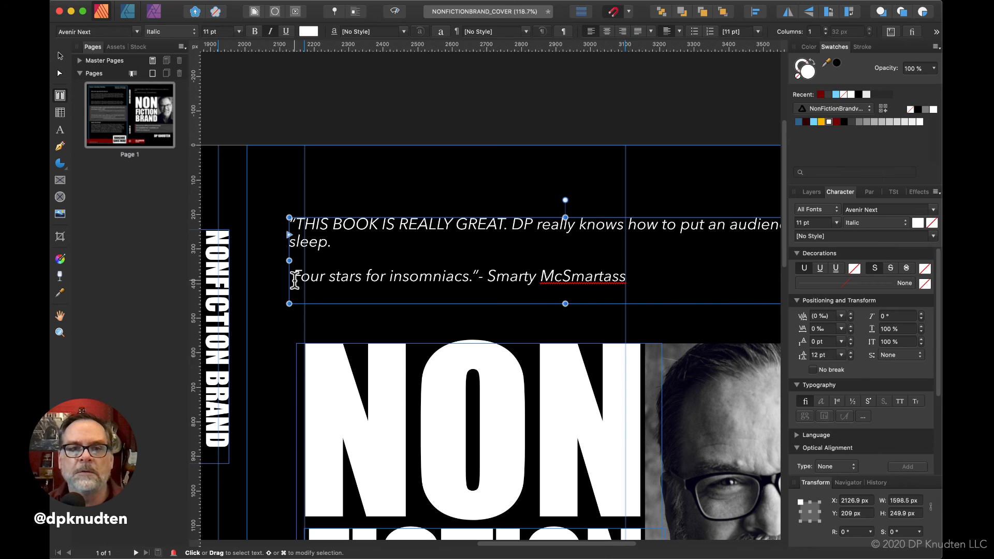
pyautogui.click(294, 278)
pyautogui.press('BackSpace')
pyautogui.press('BackSpace')
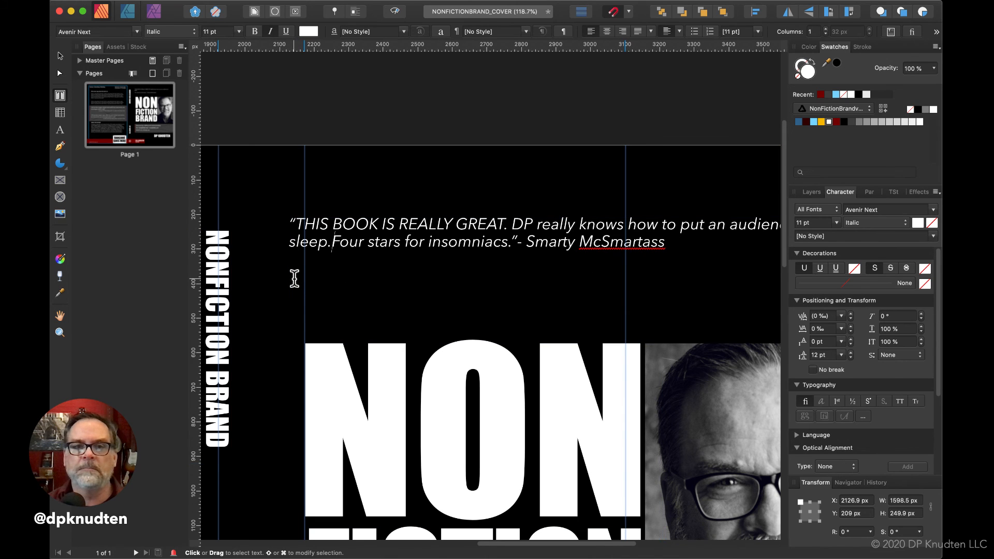
pyautogui.press('Escape')
pyautogui.press('Escape')
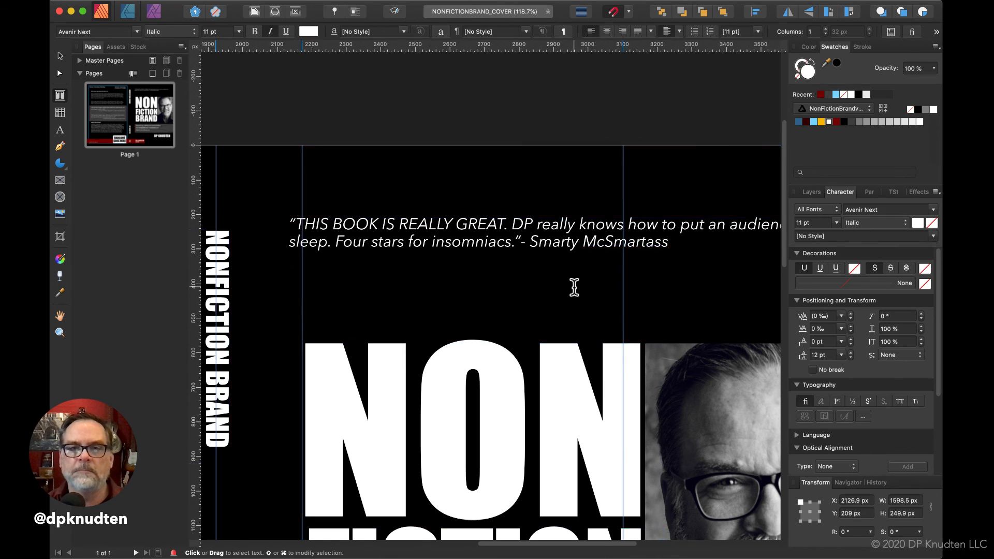
# Step: Append ", author ‘I’m Smart!’" to the attribution at the end of the front cover quote
pyautogui.hscroll(3, 573, 287)
pyautogui.hscroll(1, 574, 288)
pyautogui.click(550, 247)
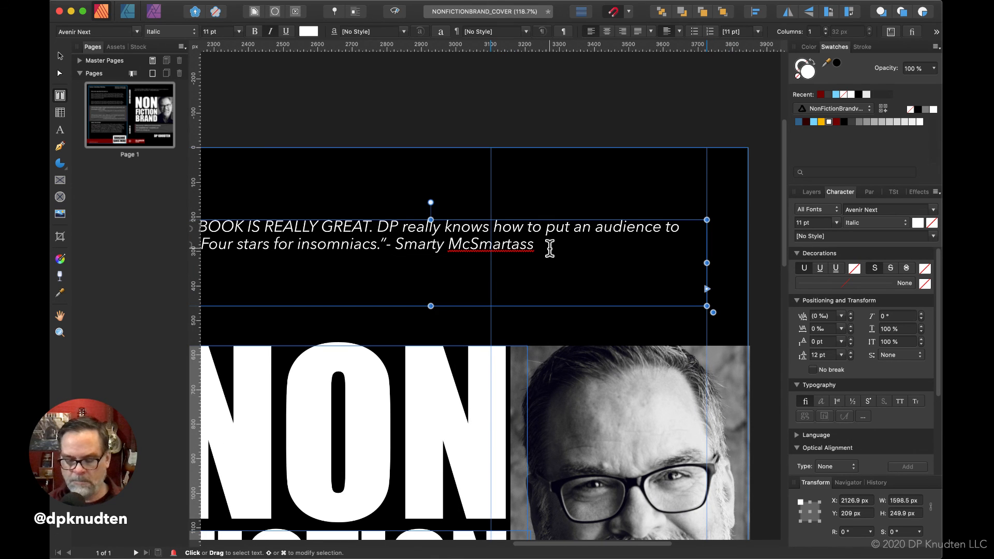
pyautogui.write(', author ‘I’m Smart!’')
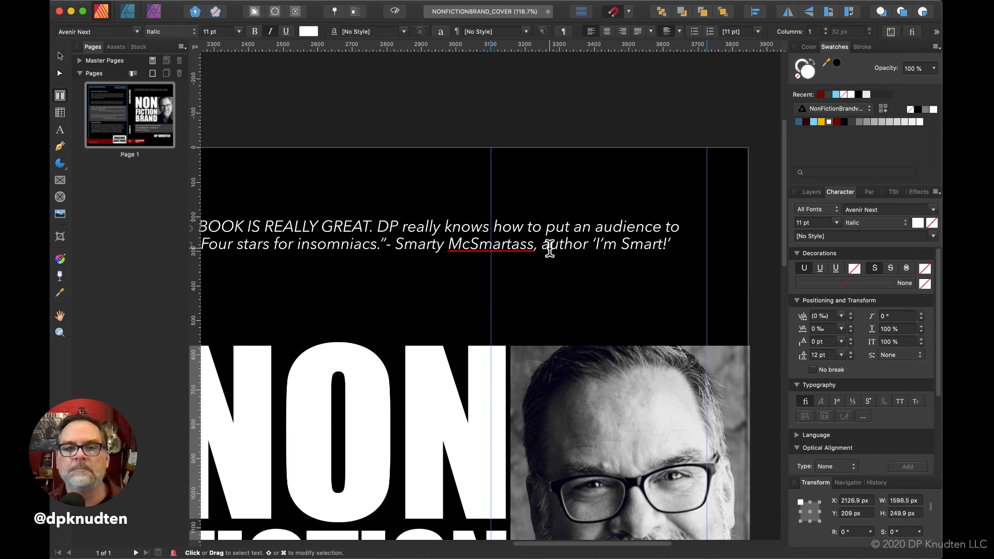
pyautogui.click(549, 248)
# Step: Narrow the quote frame to 1553.5 px by aligning its left edge with the guide at the title's left edge
pyautogui.hscroll(-5, 460, 271)
pyautogui.scroll(2, 459, 271)
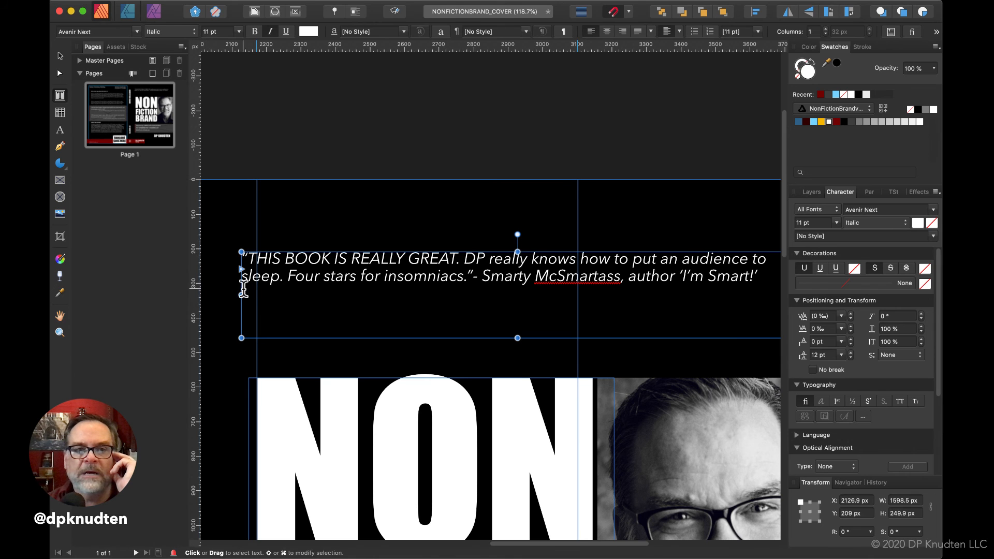
pyautogui.moveTo(241, 294); pyautogui.dragTo(257, 298)
pyautogui.hscroll(2, 258, 297)
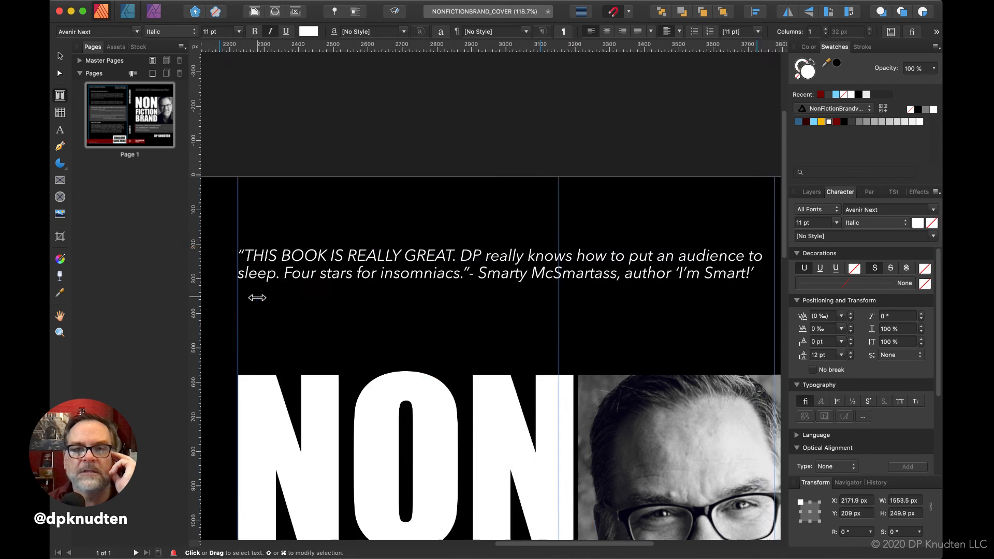
pyautogui.hscroll(4, 258, 297)
pyautogui.moveTo(588, 277)
pyautogui.mouseDown()
pyautogui.moveTo(575, 277)
pyautogui.moveTo(588, 278)
pyautogui.mouseUp()
pyautogui.hscroll(-4, 586, 281)
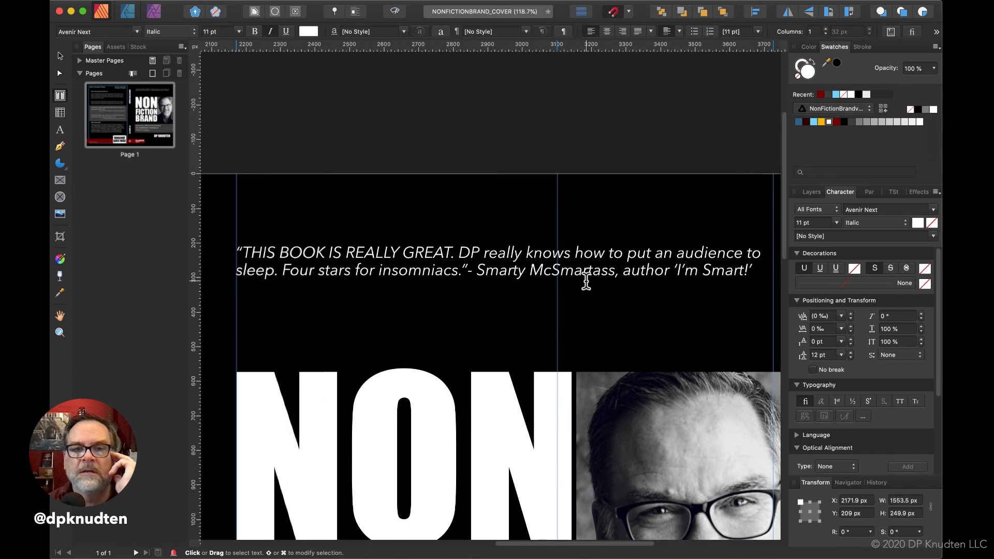
# Step: Fit the quote frame's height to its two lines of text
pyautogui.scroll(-1, 586, 281)
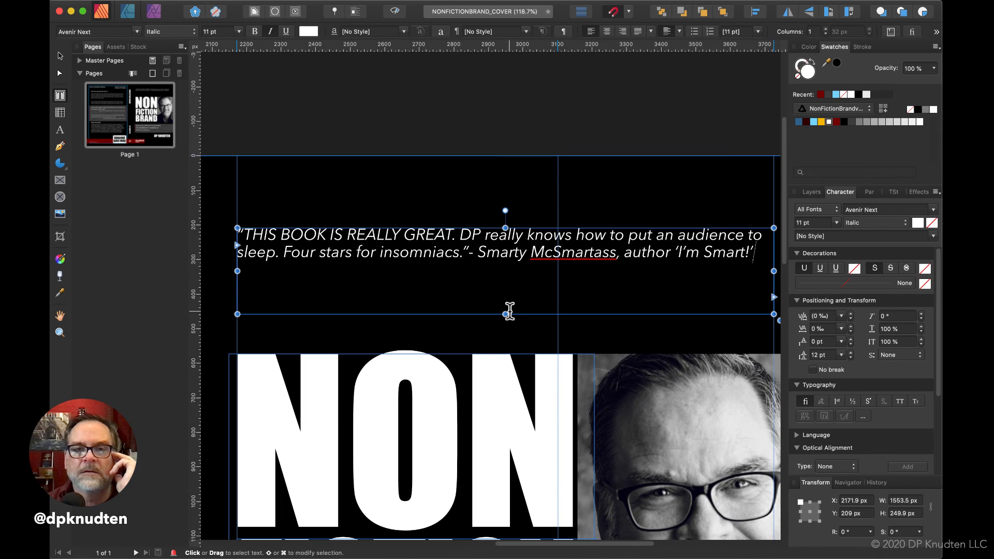
pyautogui.moveTo(506, 315); pyautogui.dragTo(506, 316)
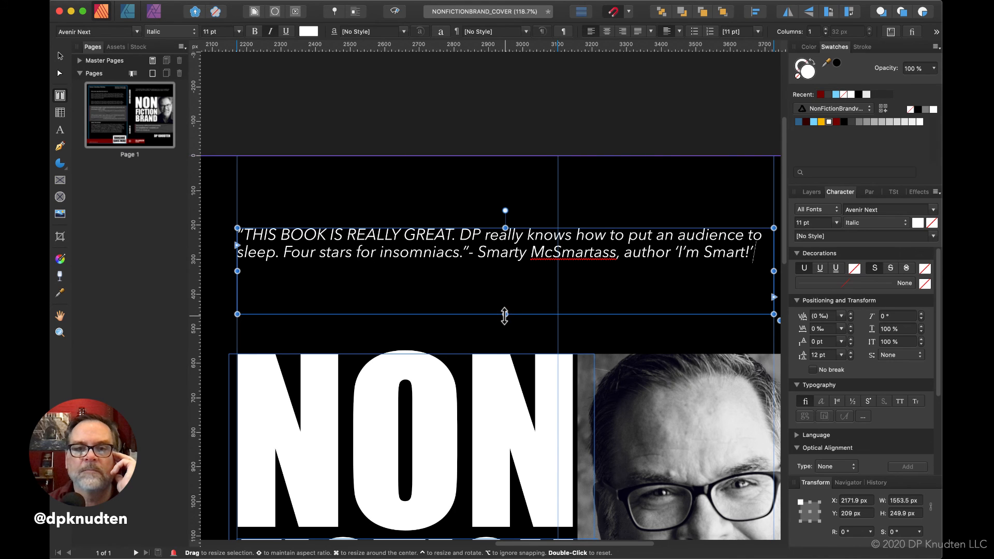
pyautogui.doubleClick(505, 315)
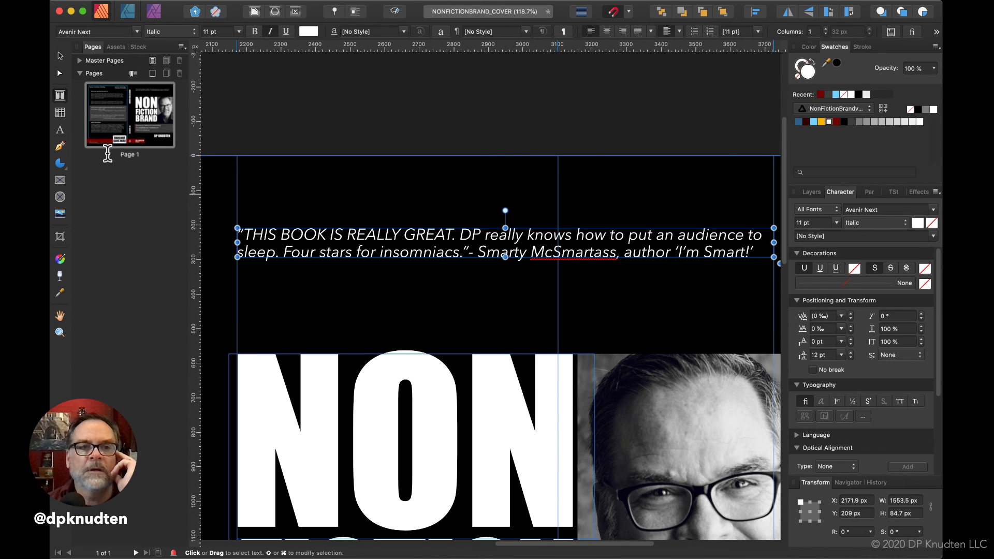
# Step: Draw a straight horizontal line just above the front cover quote with the Pen tool, from the left margin guide to the right one
pyautogui.click(60, 146)
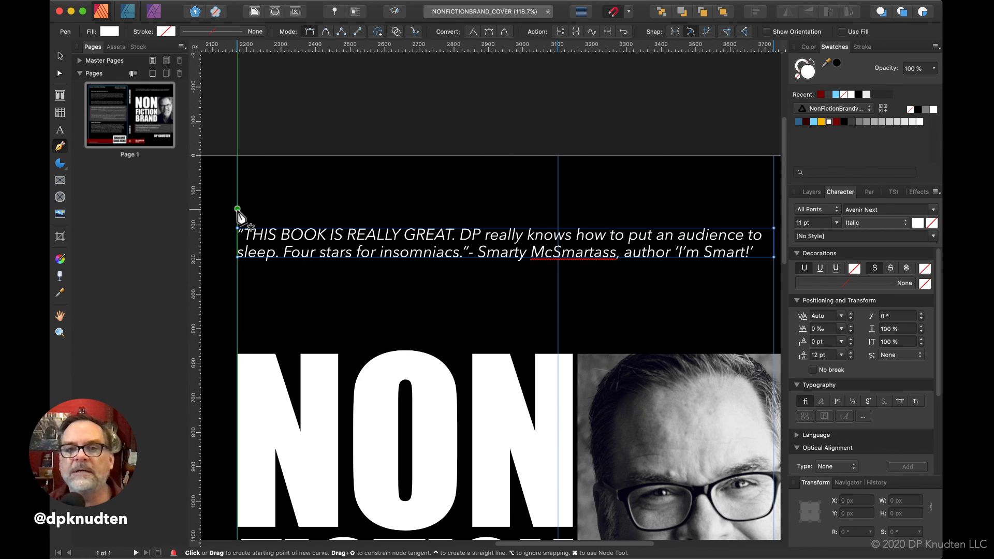
pyautogui.hscroll(3, 769, 202)
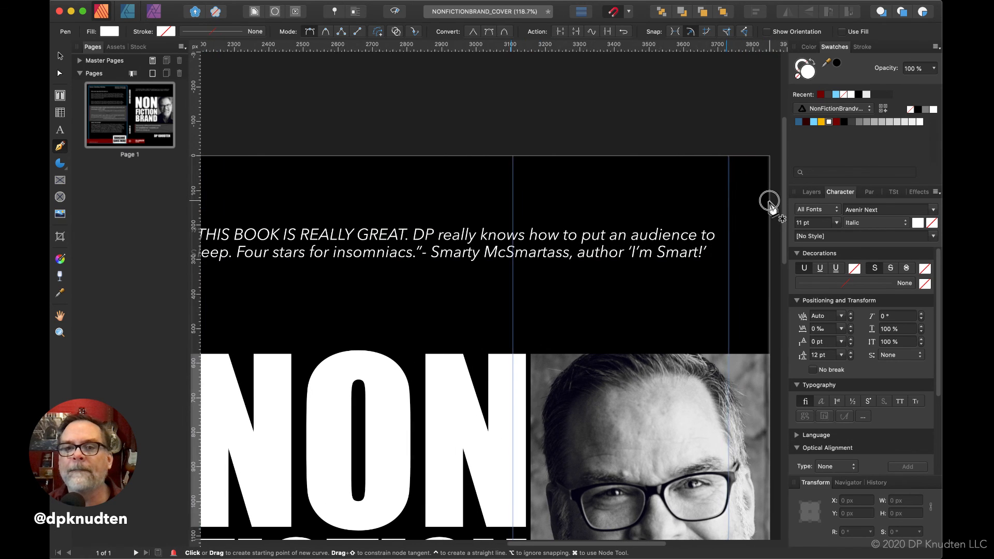
pyautogui.click(725, 210)
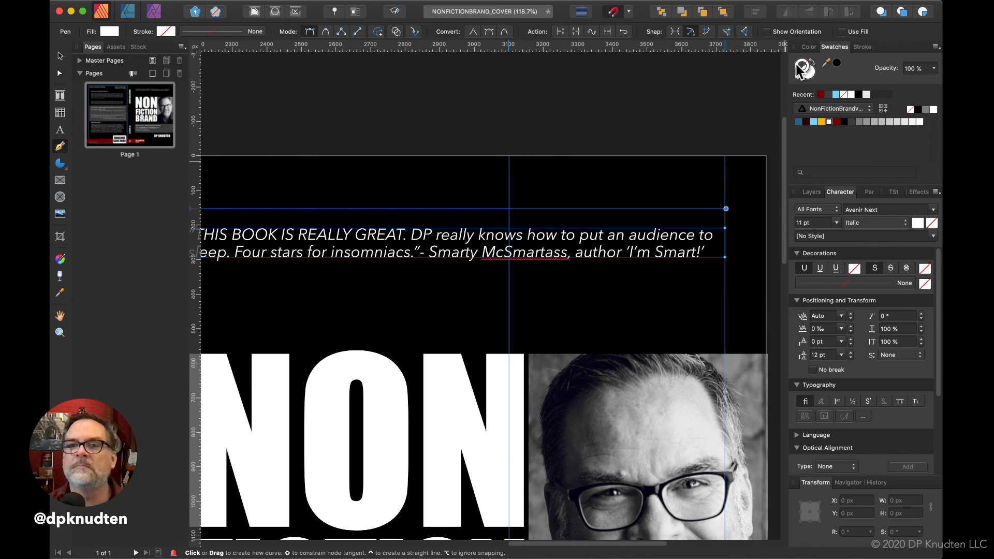
# Step: Try to give the line above the quote a dark red stroke 5.5 px wide
pyautogui.click(836, 122)
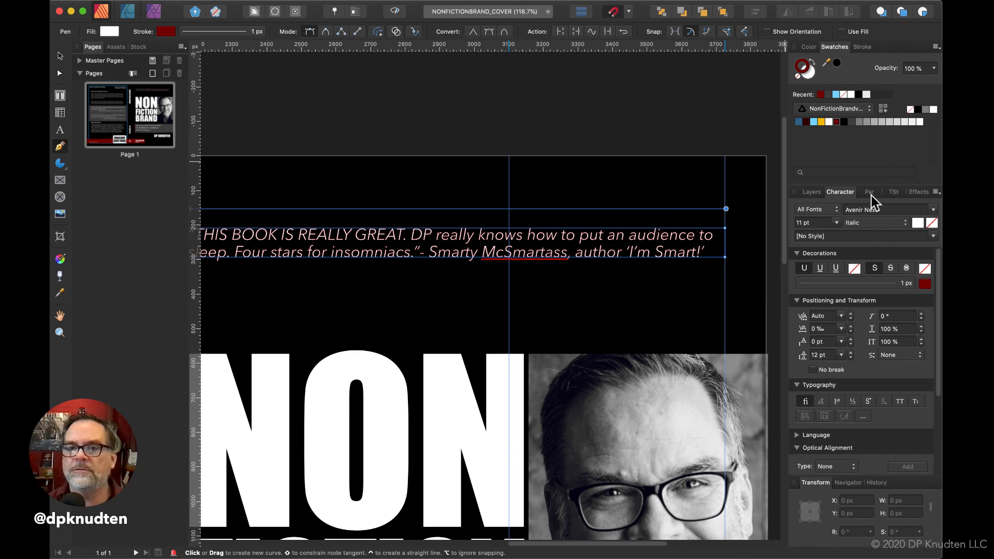
pyautogui.click(863, 46)
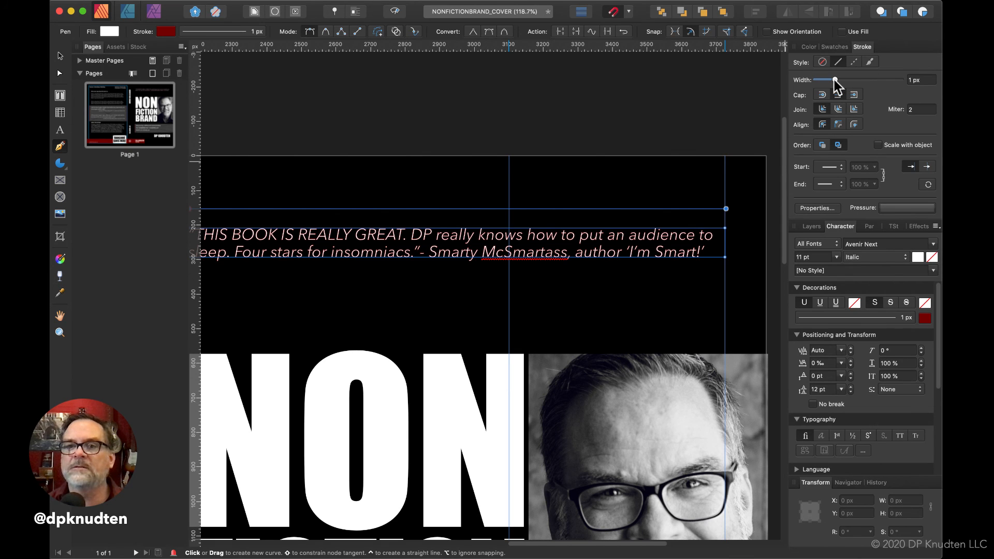
pyautogui.moveTo(835, 79); pyautogui.dragTo(843, 80)
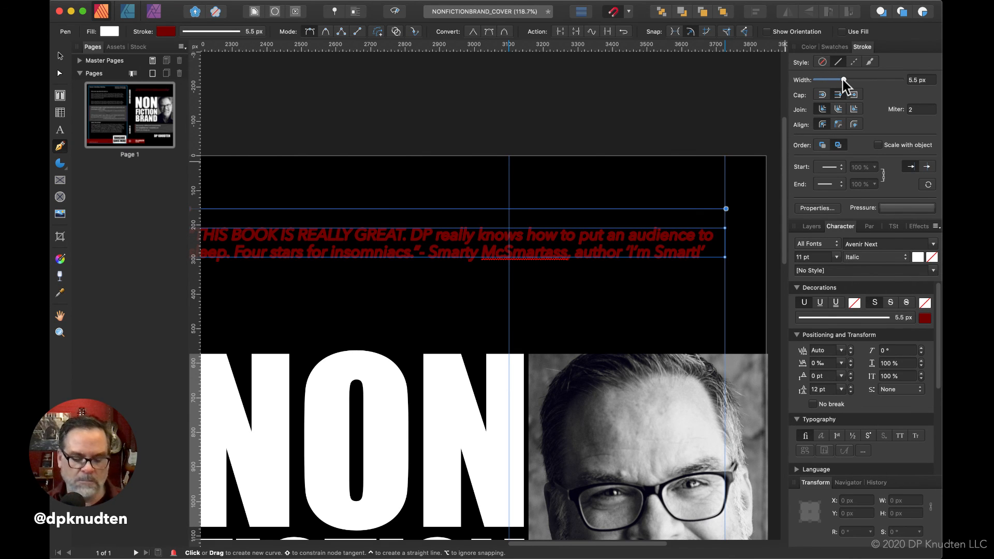
# Step: Undo the dark red stroke on the front cover quote and the line started above it
pyautogui.press('super+z')
pyautogui.press('super+z')
pyautogui.press('super+z')
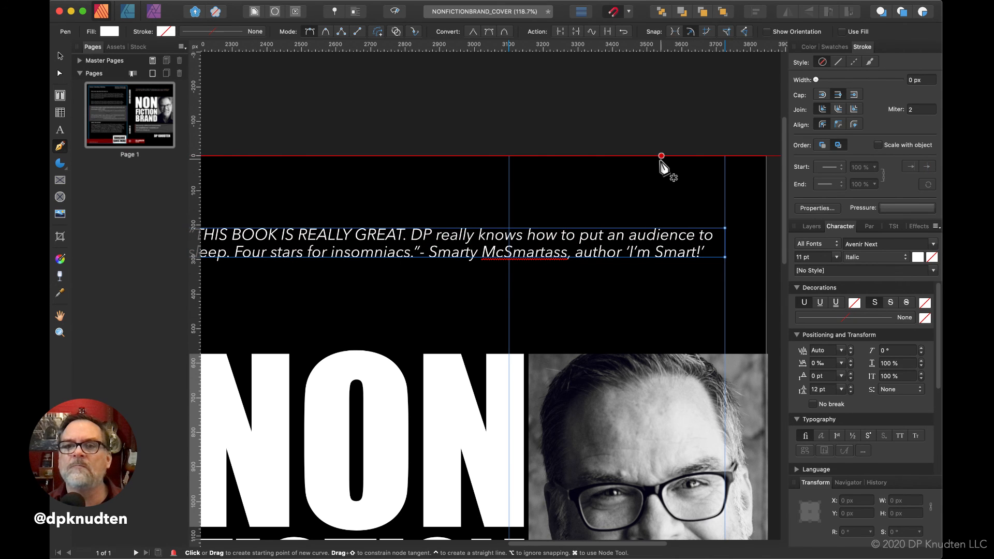
pyautogui.hscroll(-3, 662, 164)
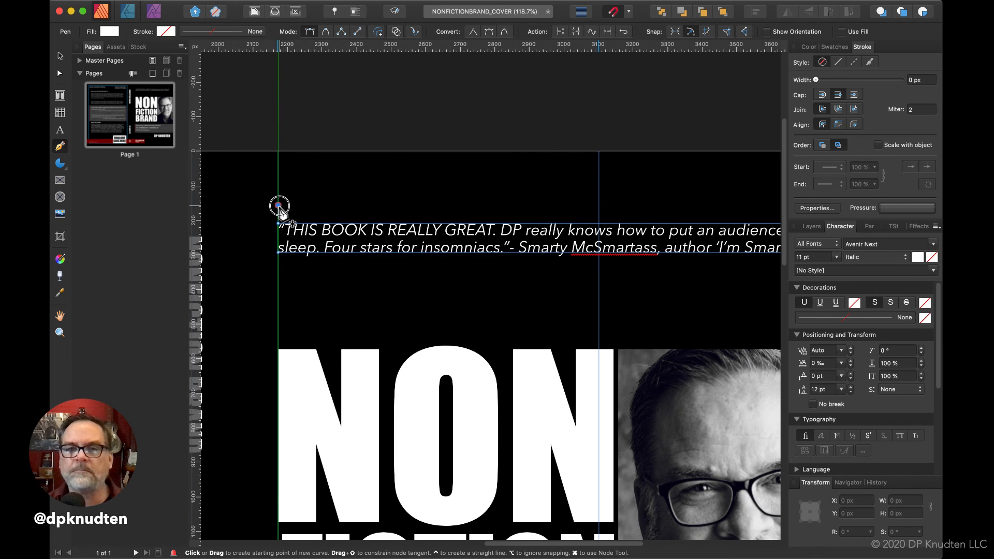
pyautogui.moveTo(278, 205); pyautogui.dragTo(767, 218)
pyautogui.click(767, 218)
pyautogui.hscroll(3, 767, 220)
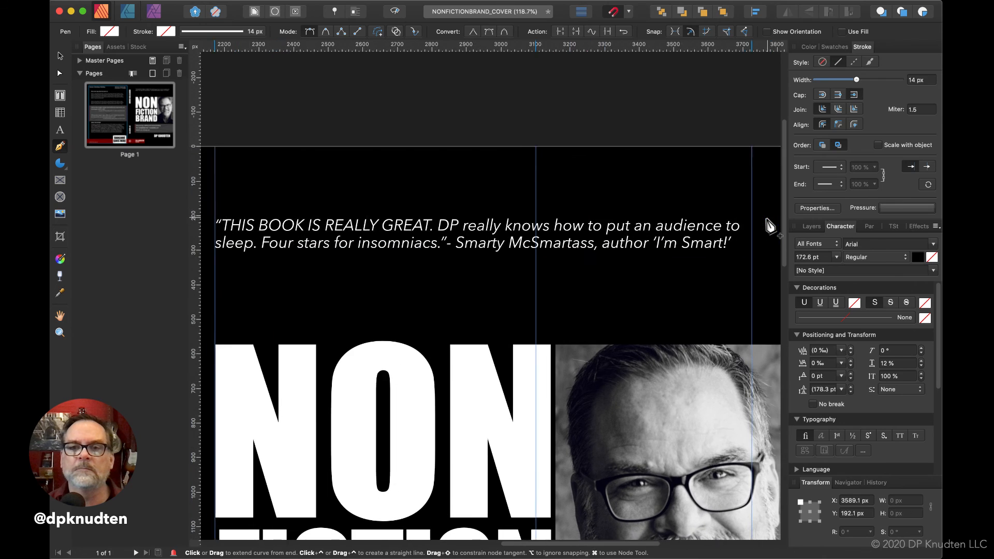
pyautogui.press('super+z')
pyautogui.press('super+z')
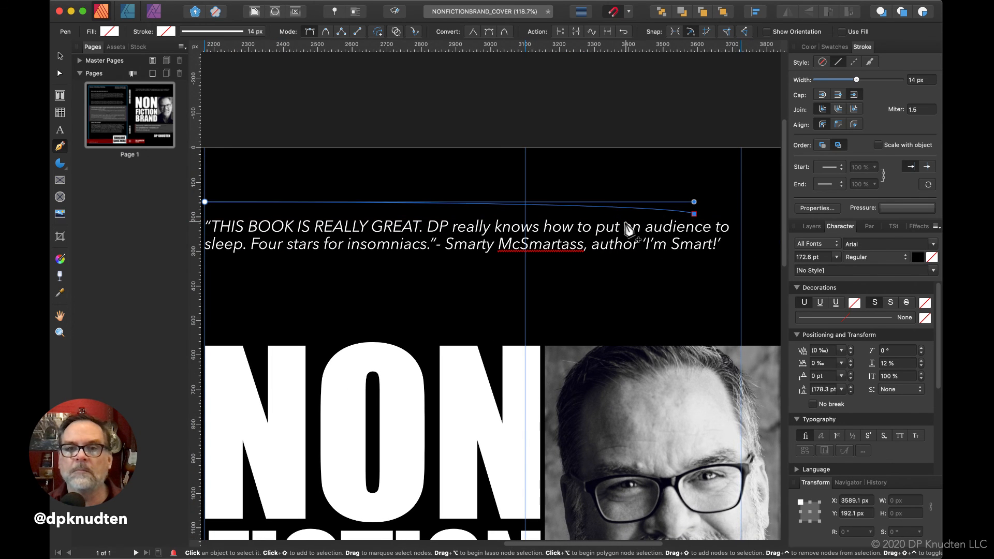
pyautogui.click(201, 205)
pyautogui.hscroll(-2, 201, 205)
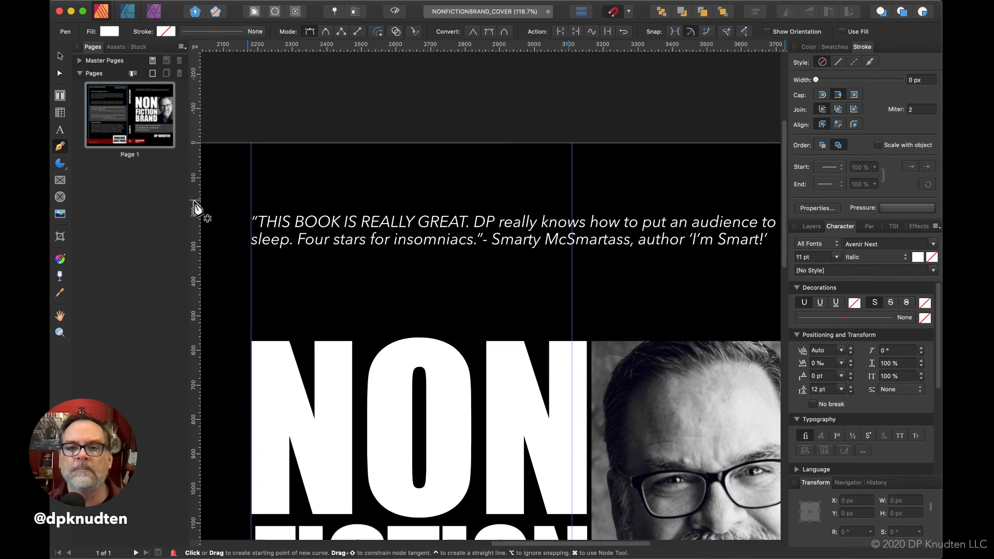
# Step: Try to draw a straight horizontal line between the margin guides above the quote, with a solid stroke reduced to 0 px
pyautogui.hscroll(1, 200, 205)
pyautogui.scroll(-2, 201, 205)
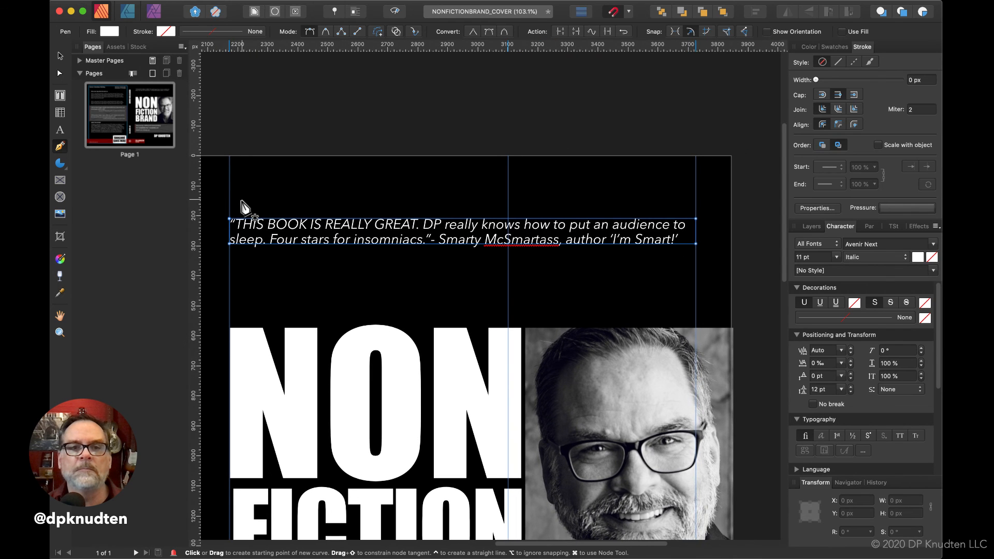
pyautogui.click(229, 203)
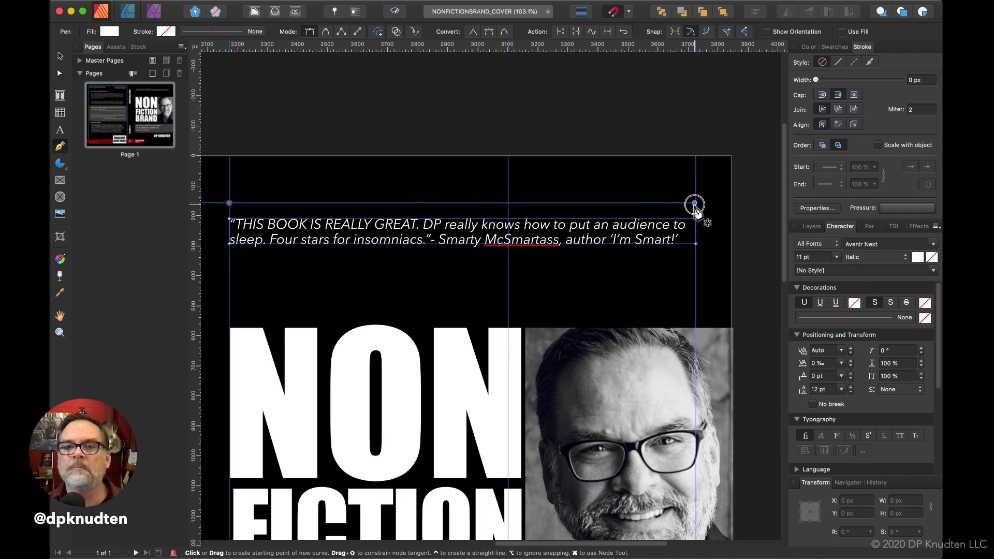
pyautogui.click(696, 203)
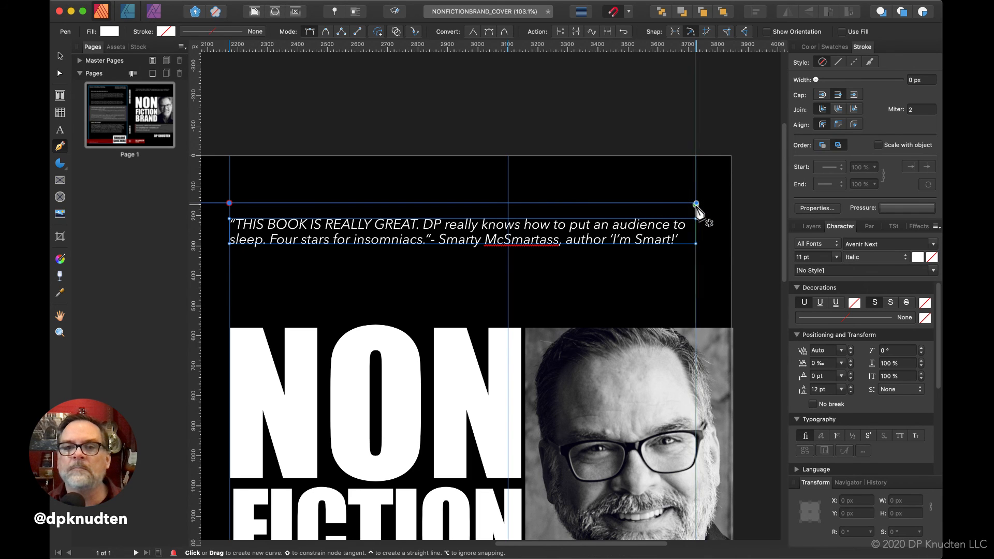
pyautogui.click(839, 62)
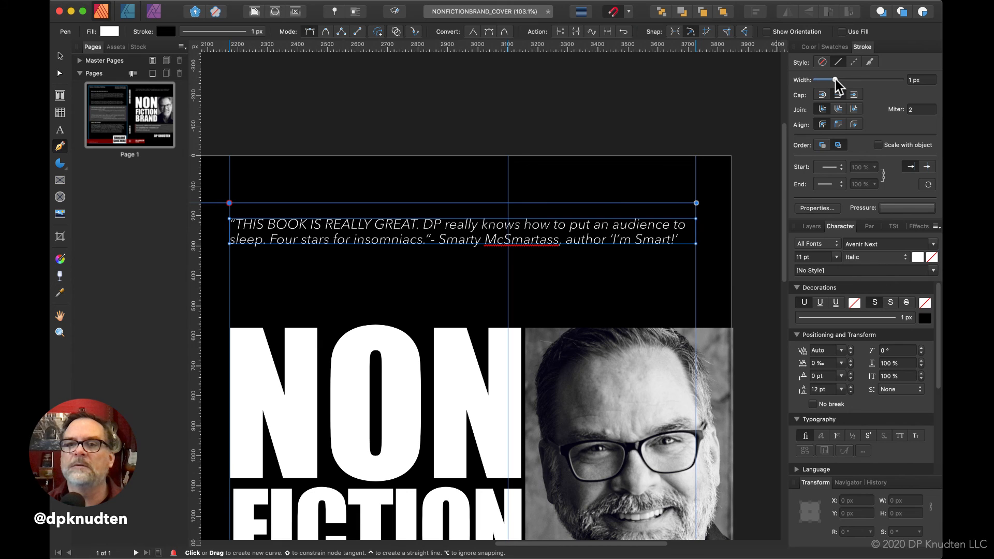
pyautogui.moveTo(834, 80); pyautogui.dragTo(780, 84)
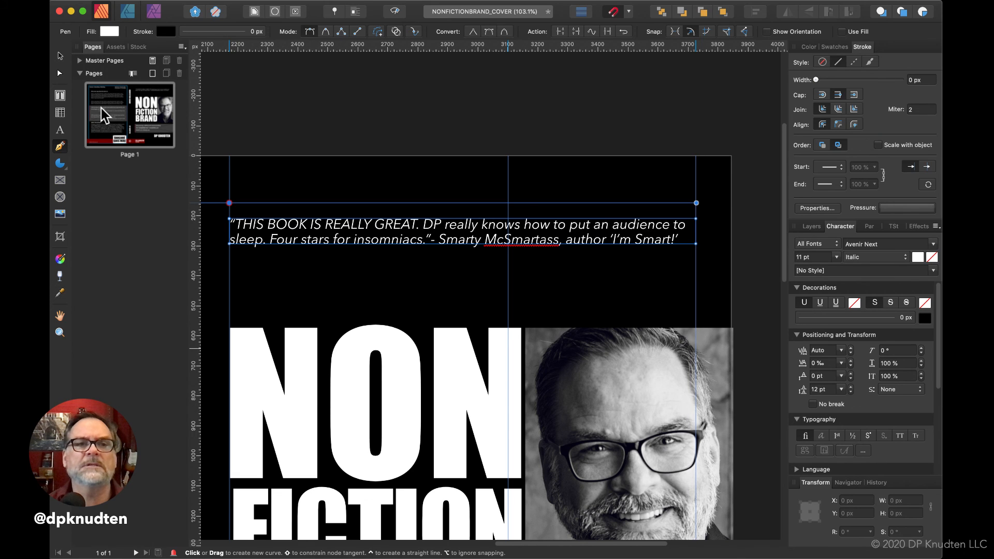
# Step: Clear the selection and start a straight horizontal Pen line on the empty pasteboard above the front cover
pyautogui.click(60, 55)
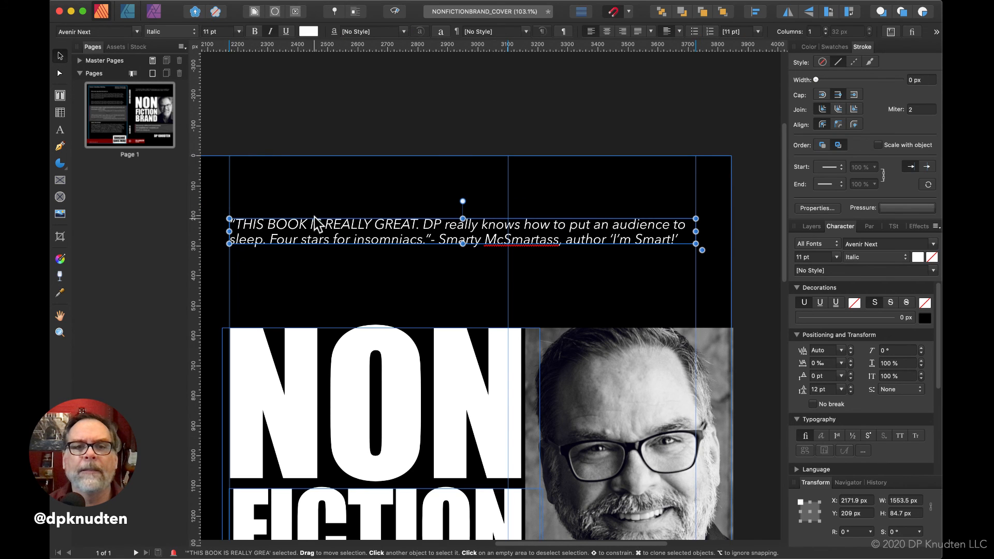
pyautogui.click(314, 199)
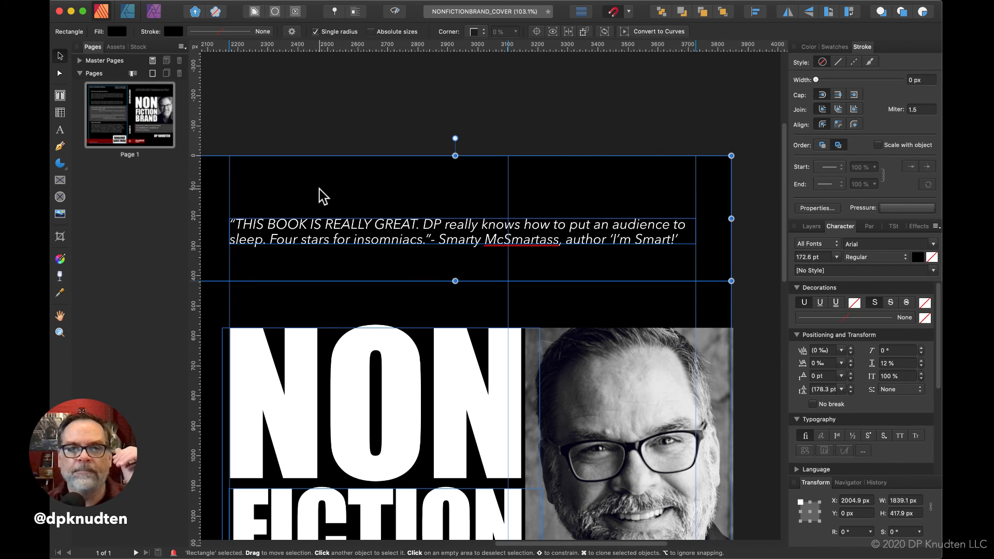
pyautogui.click(317, 111)
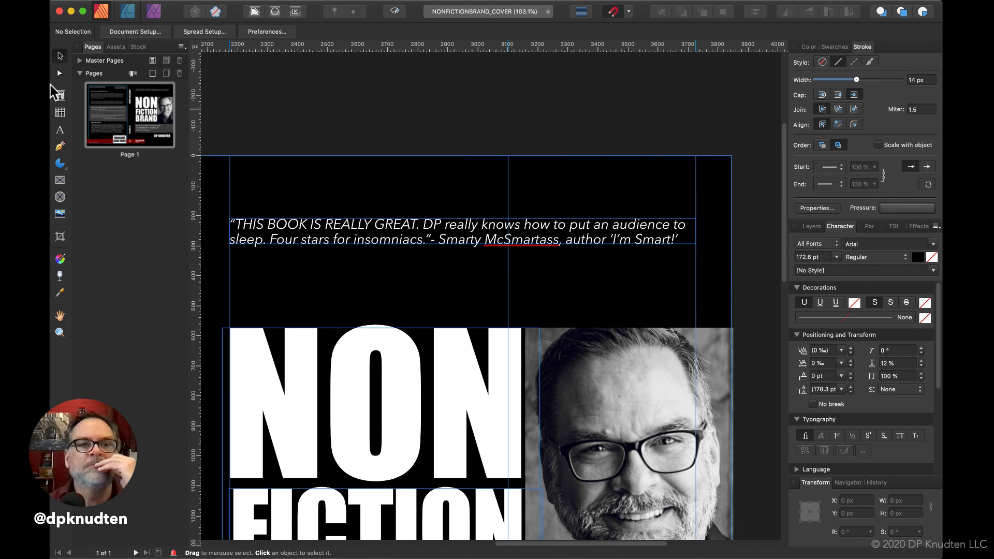
pyautogui.click(60, 148)
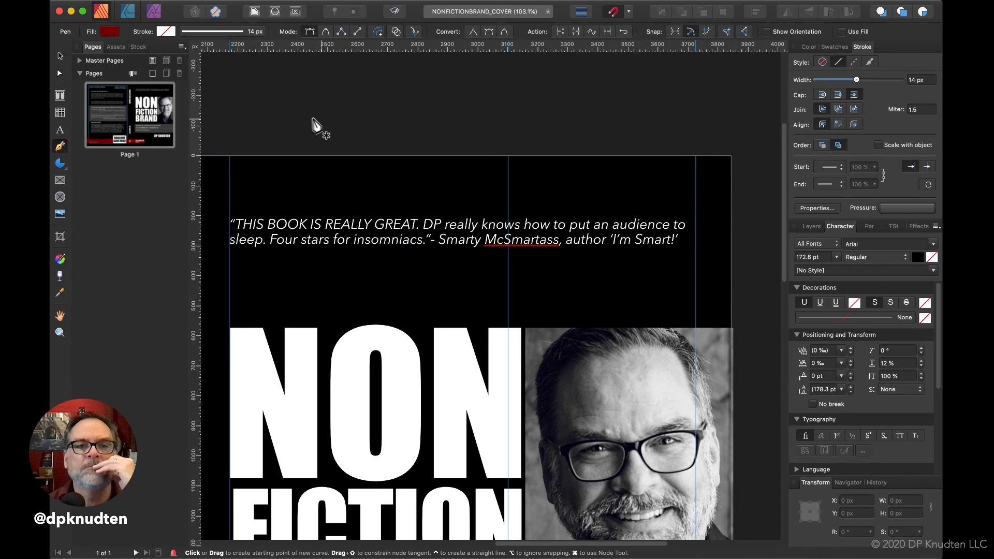
pyautogui.moveTo(234, 121); pyautogui.dragTo(721, 121)
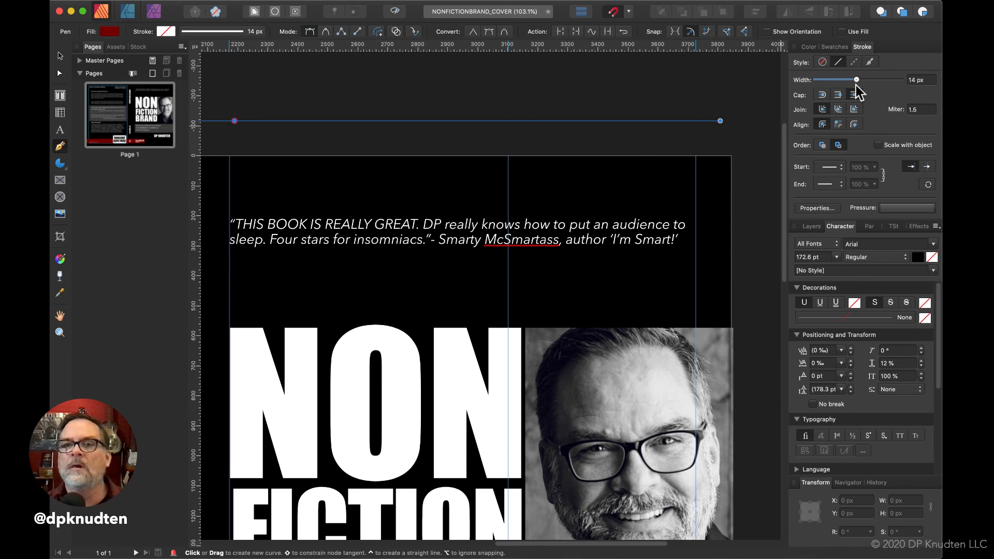
# Step: Set the stroke width to 21 px and place the end node of the line on the pasteboard above the front cover
pyautogui.click(808, 47)
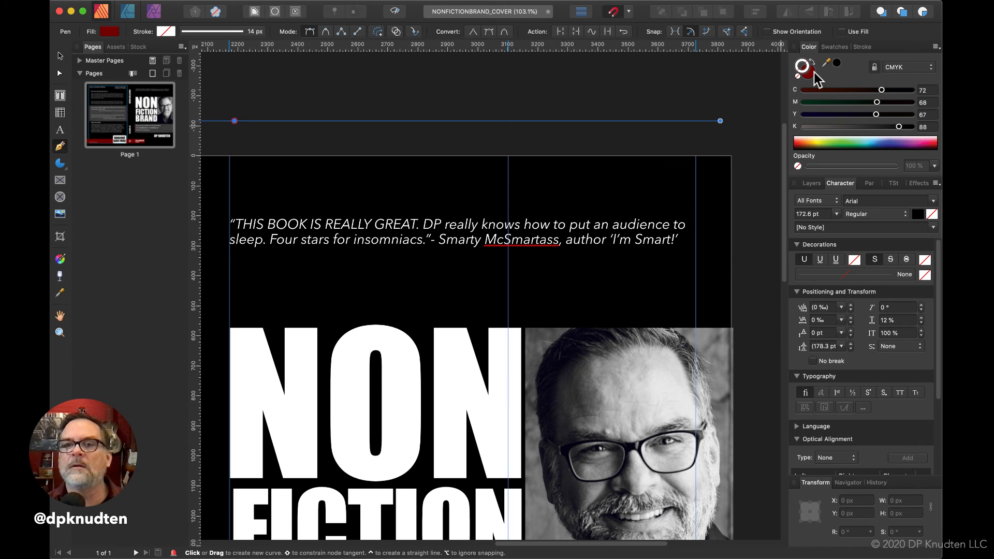
pyautogui.click(813, 75)
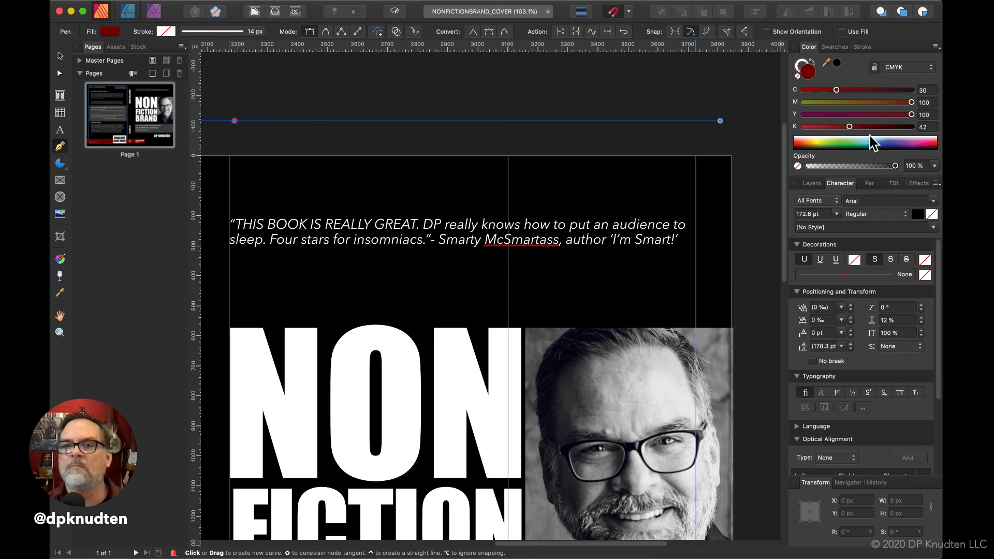
pyautogui.click(863, 47)
pyautogui.moveTo(858, 79)
pyautogui.mouseDown()
pyautogui.moveTo(817, 79)
pyautogui.moveTo(880, 82)
pyautogui.moveTo(862, 82)
pyautogui.mouseUp()
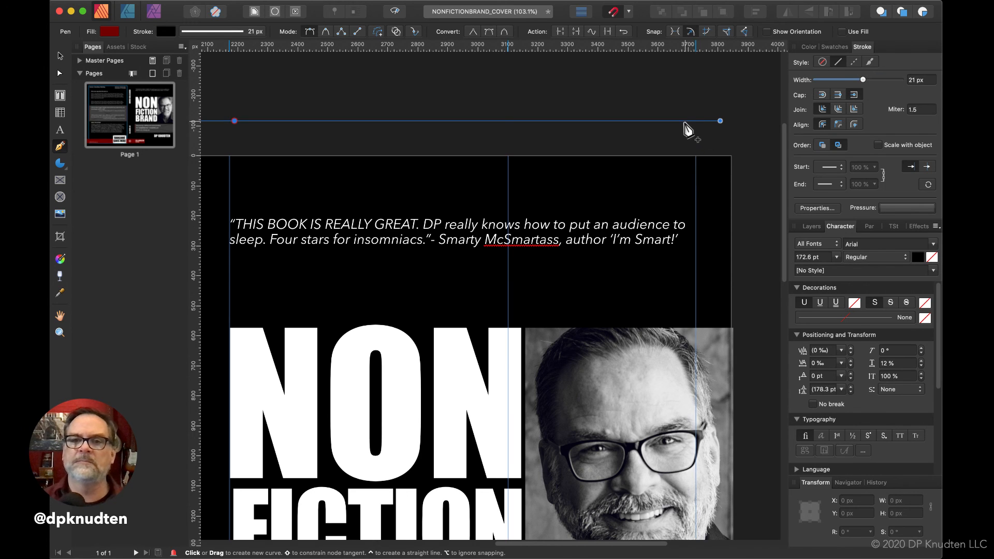
pyautogui.click(685, 122)
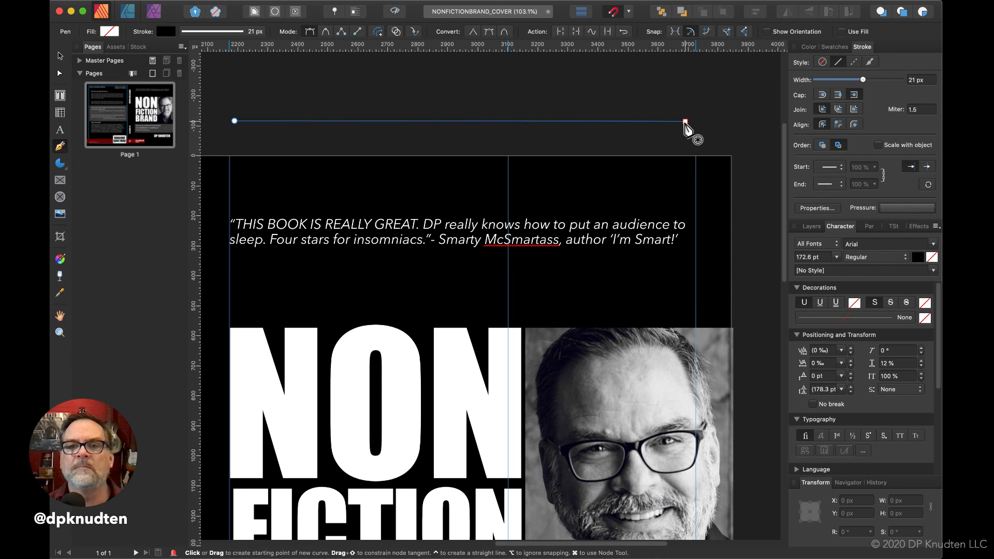
# Step: Give the line drawn above the page a dark red swatch for fill and stroke, and widen its stroke to about 55 px
pyautogui.rightClick(686, 127)
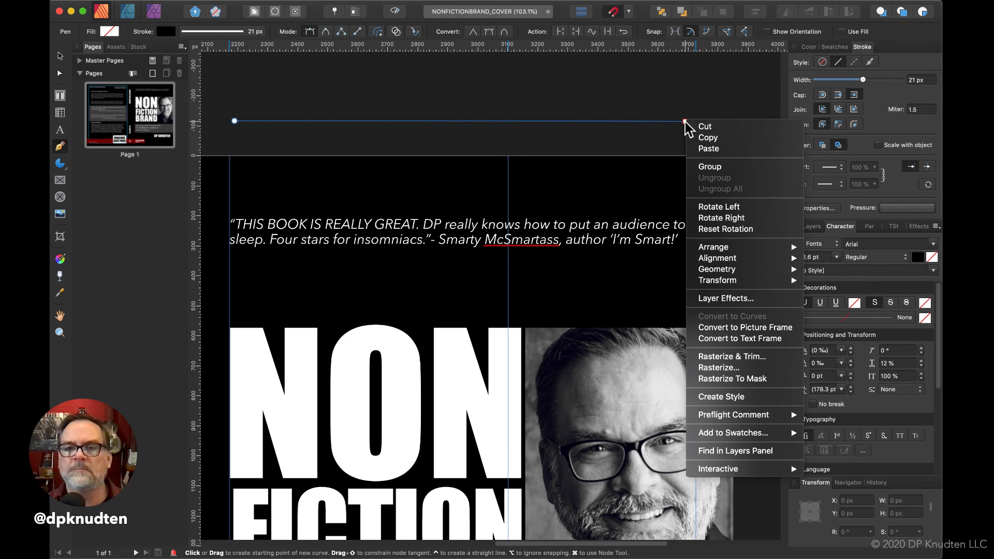
pyautogui.click(641, 141)
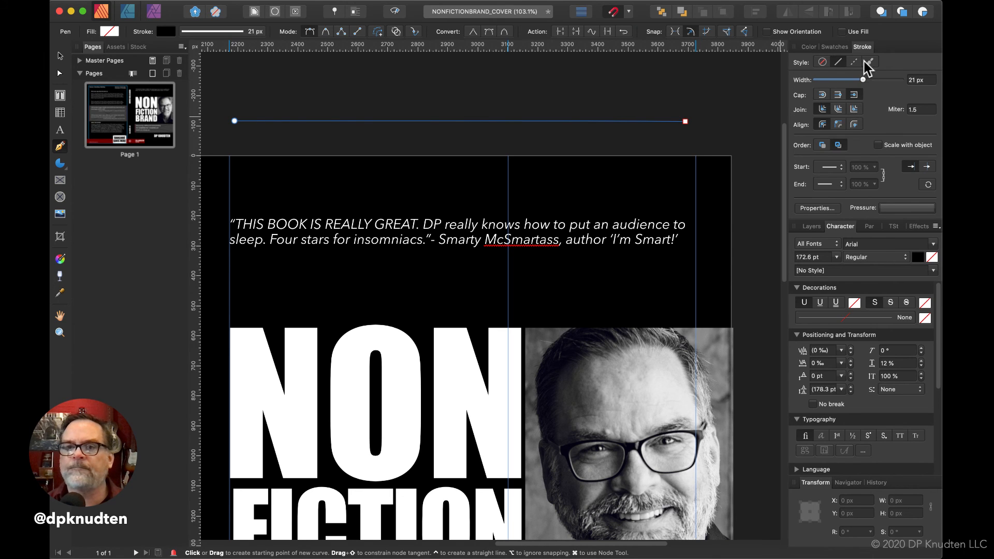
pyautogui.click(835, 47)
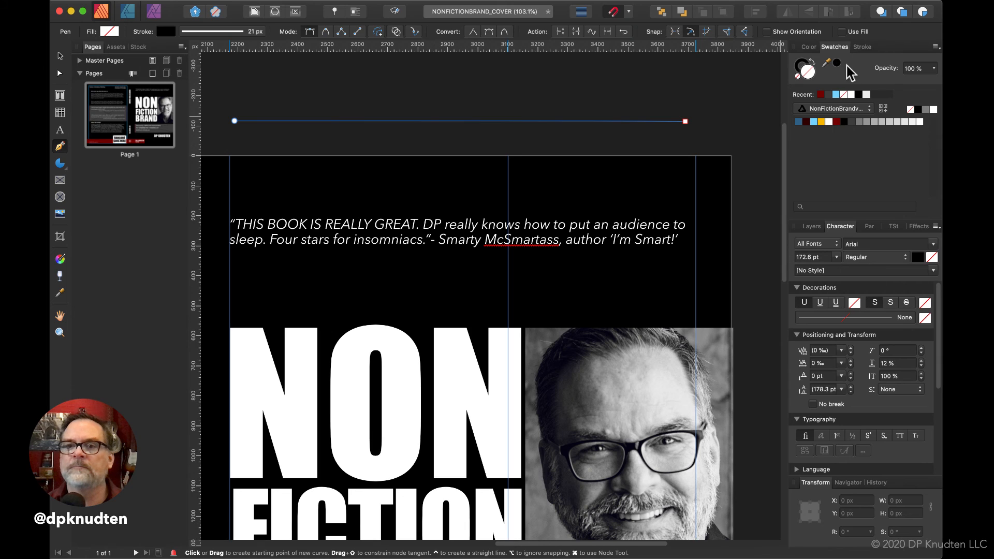
pyautogui.click(837, 122)
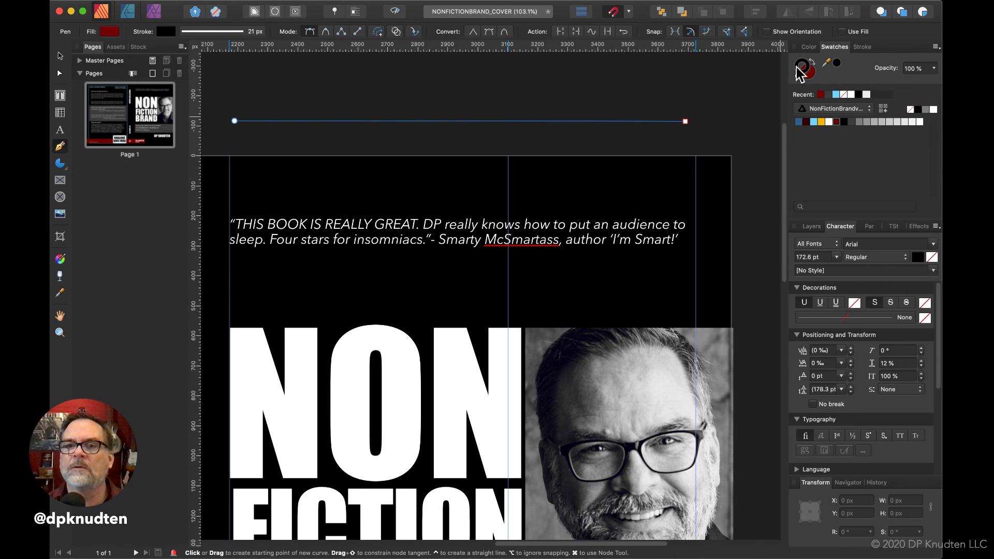
pyautogui.click(837, 122)
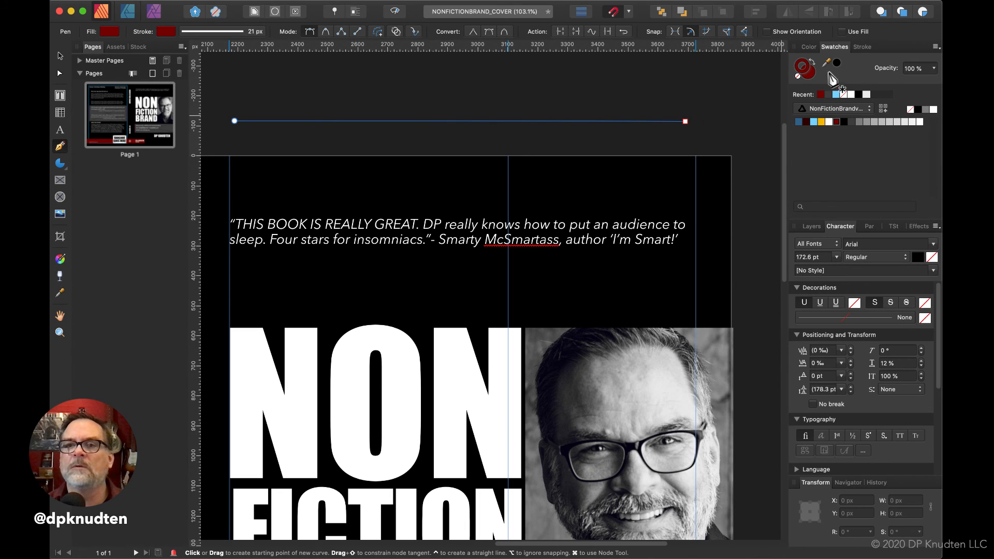
pyautogui.click(862, 47)
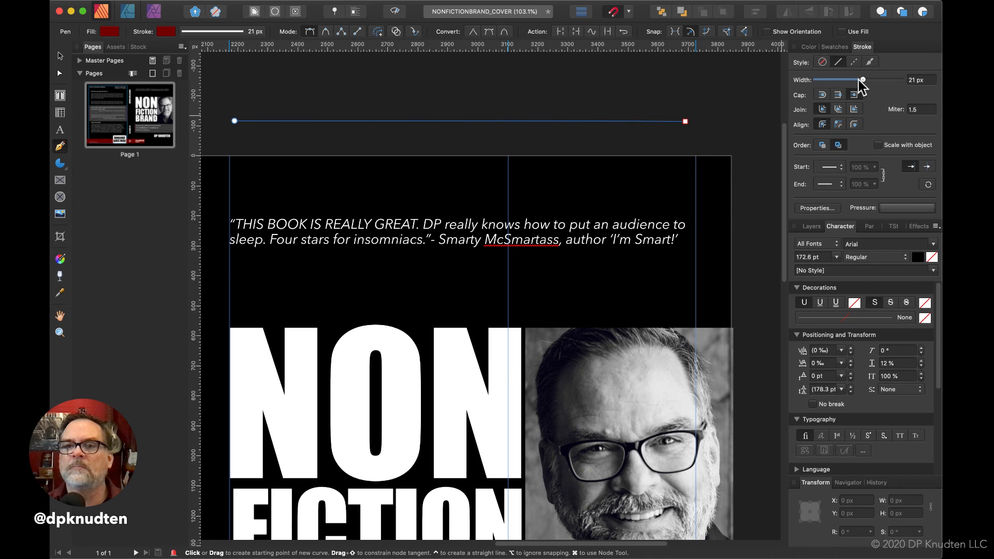
pyautogui.moveTo(863, 80); pyautogui.dragTo(896, 84)
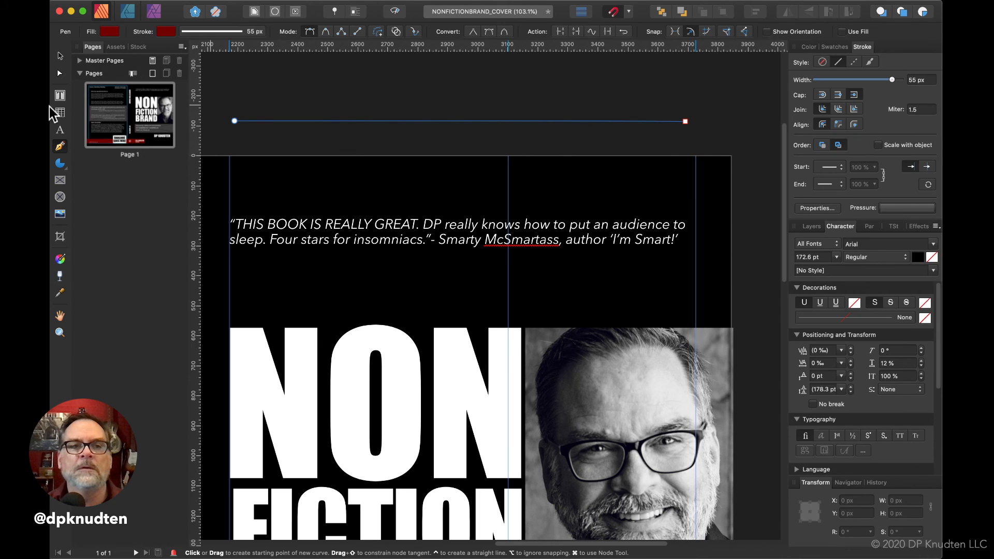
# Step: Move the red line onto the front cover just above the quote, and try to lengthen it at its right end
pyautogui.click(59, 58)
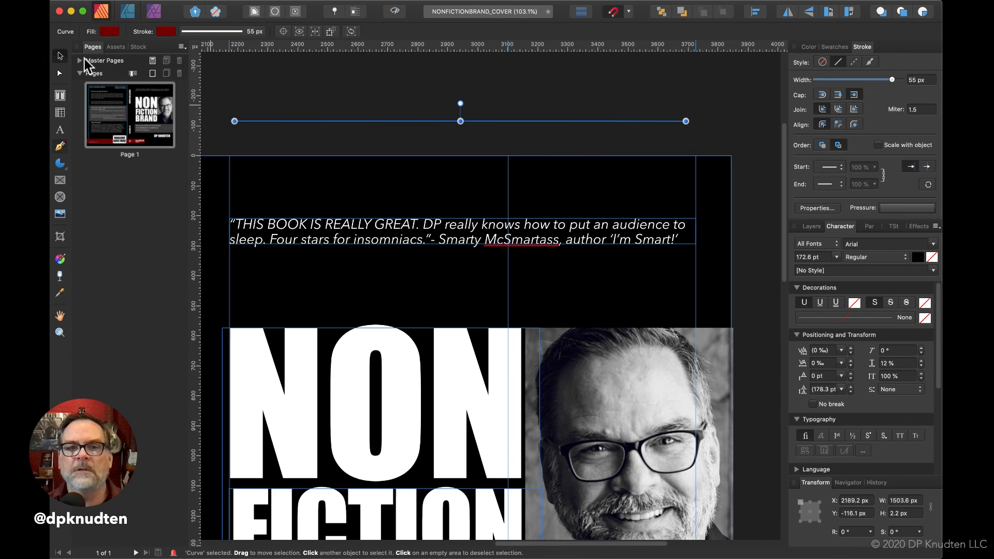
pyautogui.moveTo(361, 122); pyautogui.dragTo(363, 204)
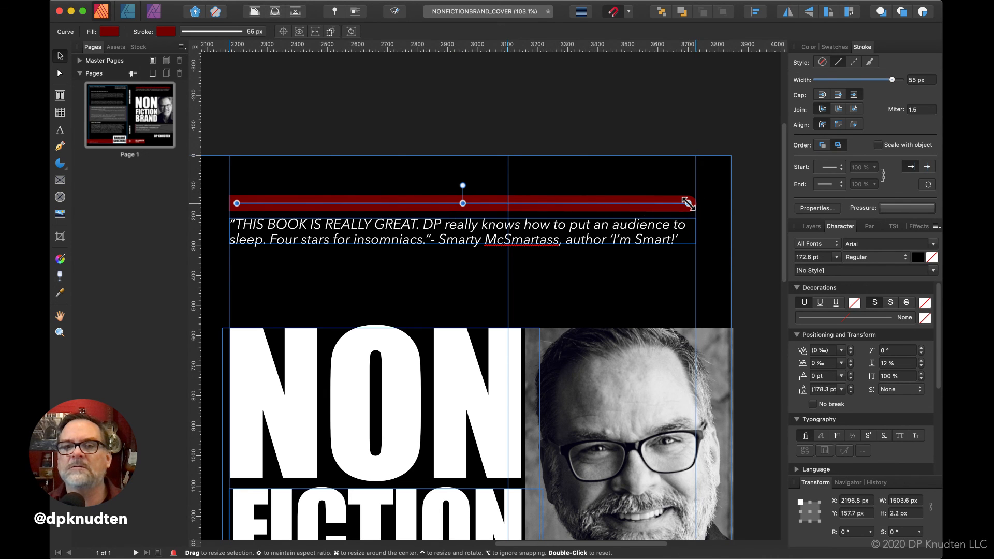
pyautogui.moveTo(692, 202); pyautogui.dragTo(696, 200)
pyautogui.press('super+z')
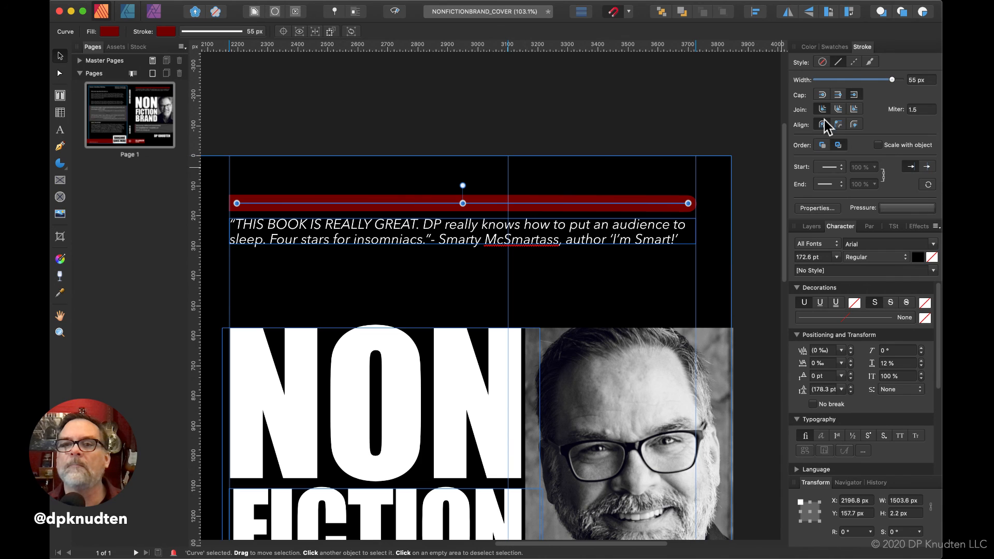
# Step: Thin the red line to 8.5 px and fit it between the front cover's left and right vertical guides
pyautogui.click(854, 95)
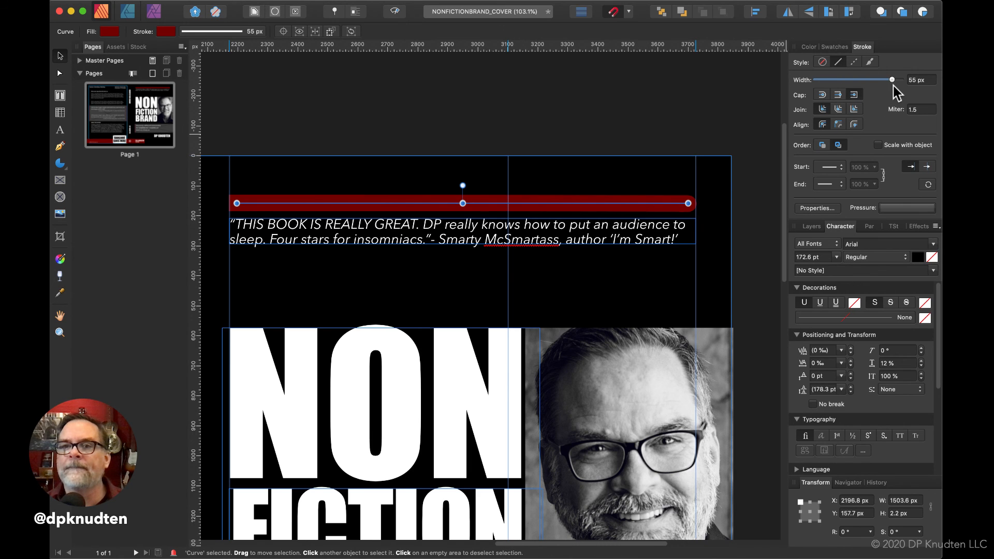
pyautogui.moveTo(893, 80); pyautogui.dragTo(849, 82)
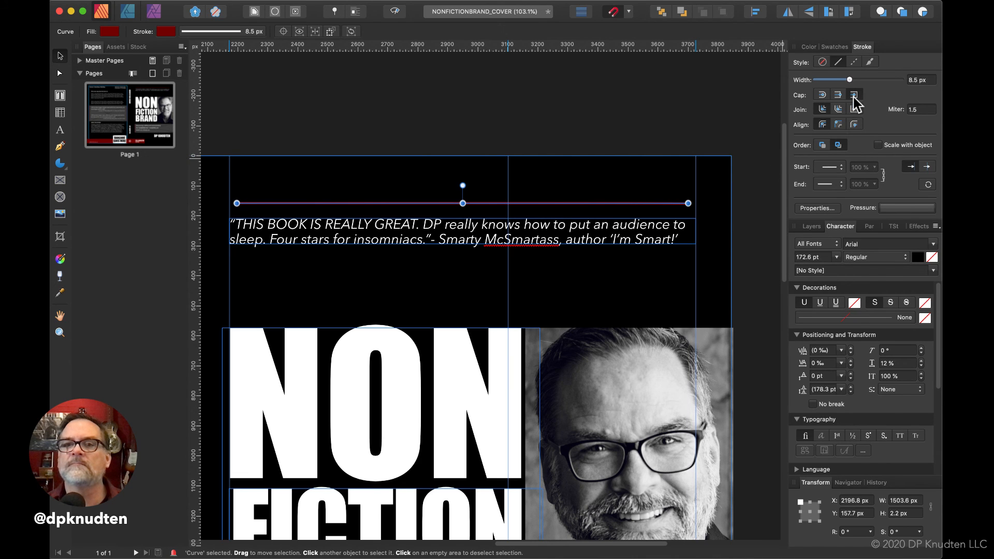
pyautogui.click(525, 204)
pyautogui.moveTo(525, 204); pyautogui.dragTo(518, 204)
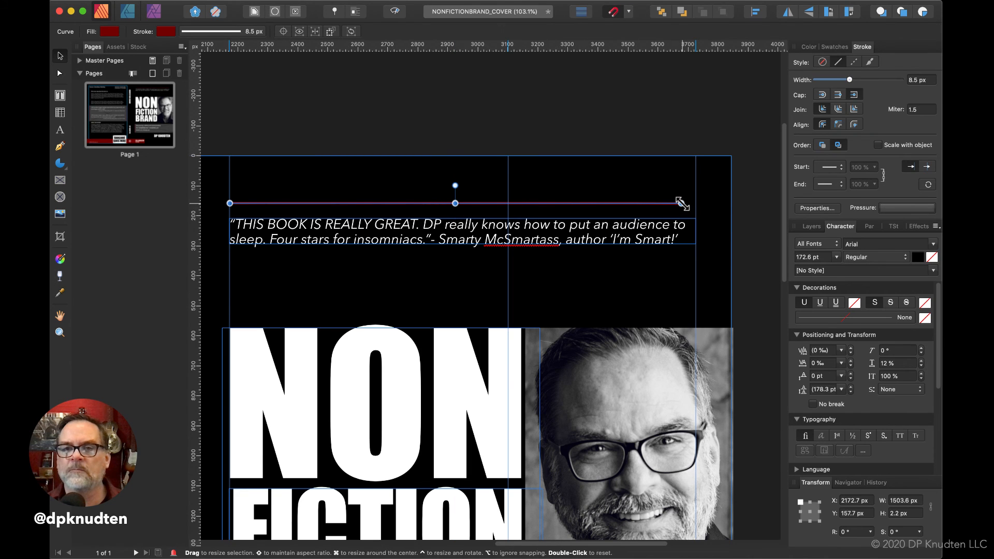
pyautogui.click(682, 203)
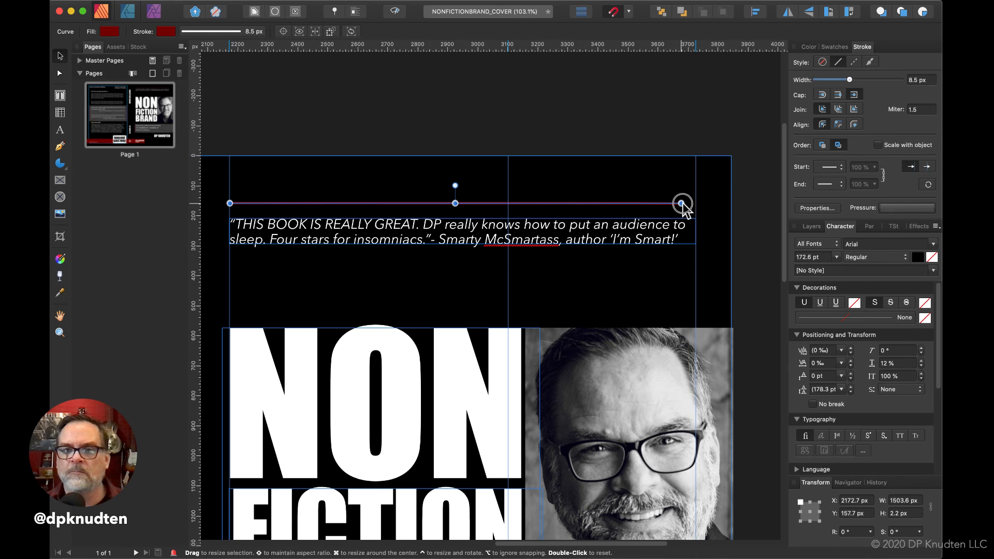
pyautogui.moveTo(681, 203); pyautogui.dragTo(693, 204)
# Step: Level the right end of the red line at the right vertical guide, and delete the line
pyautogui.scroll(6, 628, 248)
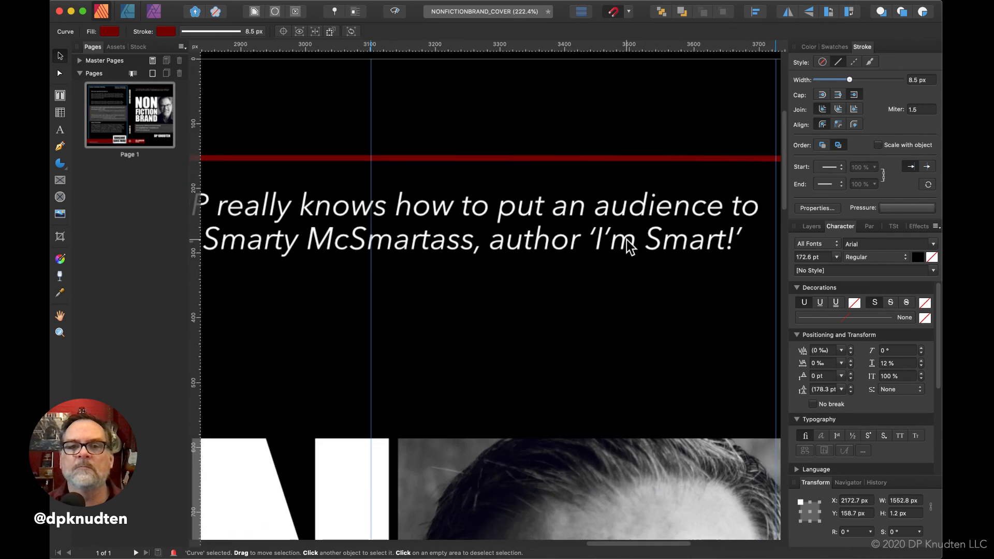
pyautogui.hscroll(10, 629, 247)
pyautogui.scroll(5, 629, 247)
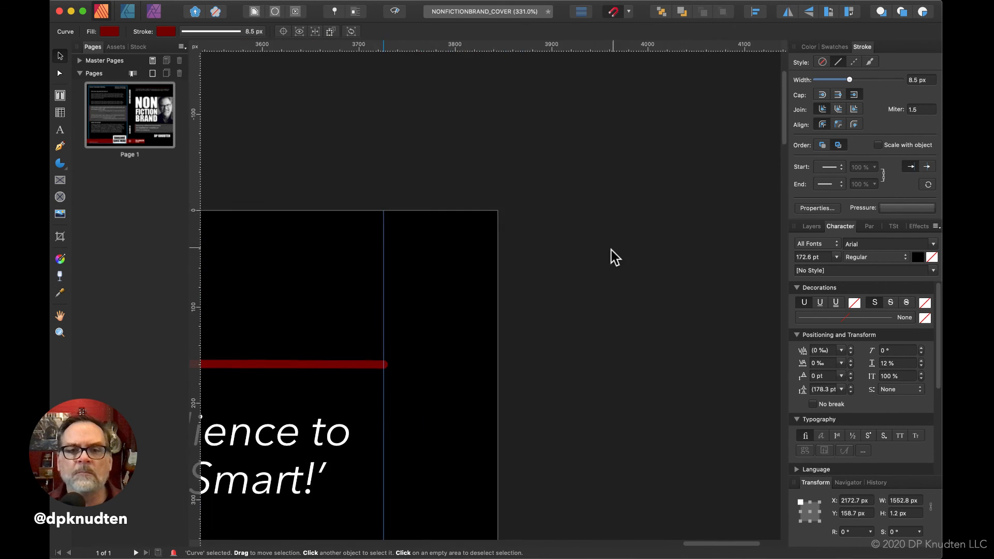
pyautogui.scroll(8, 275, 389)
pyautogui.hscroll(5, 270, 386)
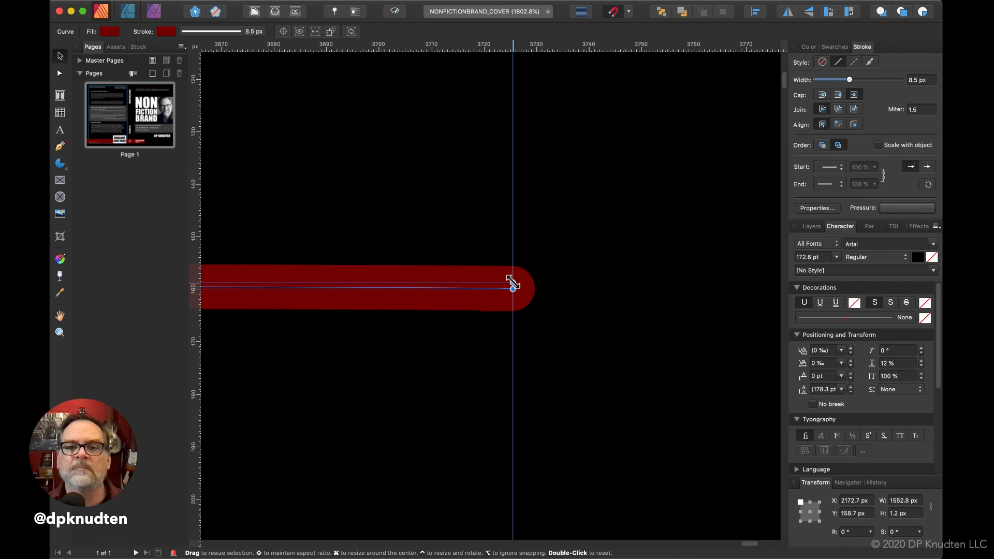
pyautogui.moveTo(512, 284); pyautogui.dragTo(511, 288)
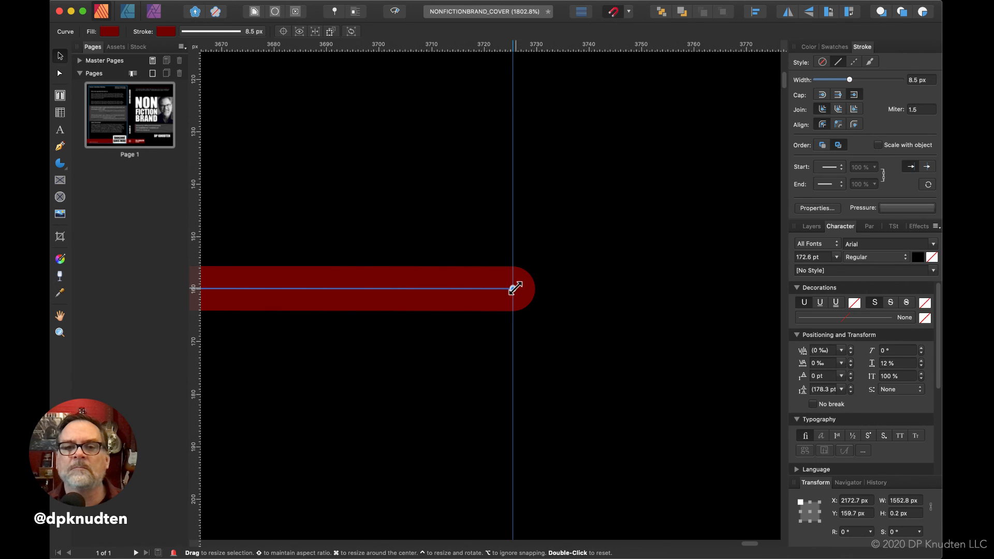
pyautogui.press('Delete')
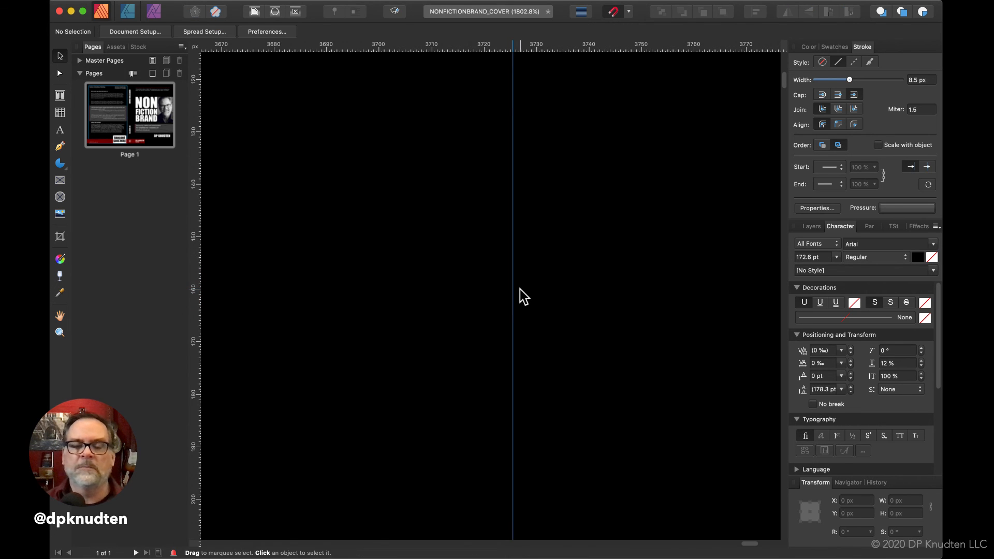
# Step: Draw a straight Pen line just below the quote, spanning the front cover's left and right vertical guides
pyautogui.scroll(-5, 510, 289)
pyautogui.scroll(-5, 509, 289)
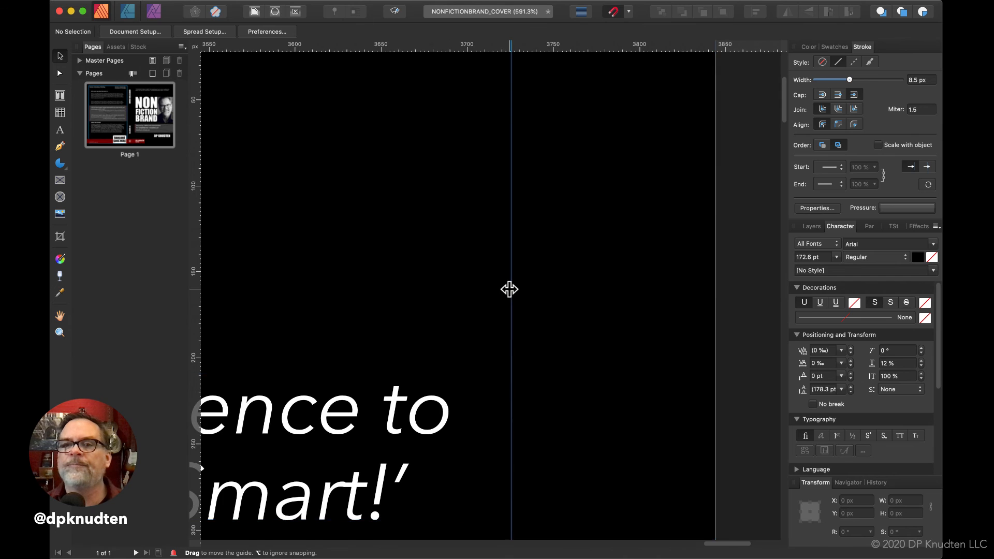
pyautogui.scroll(-5, 503, 291)
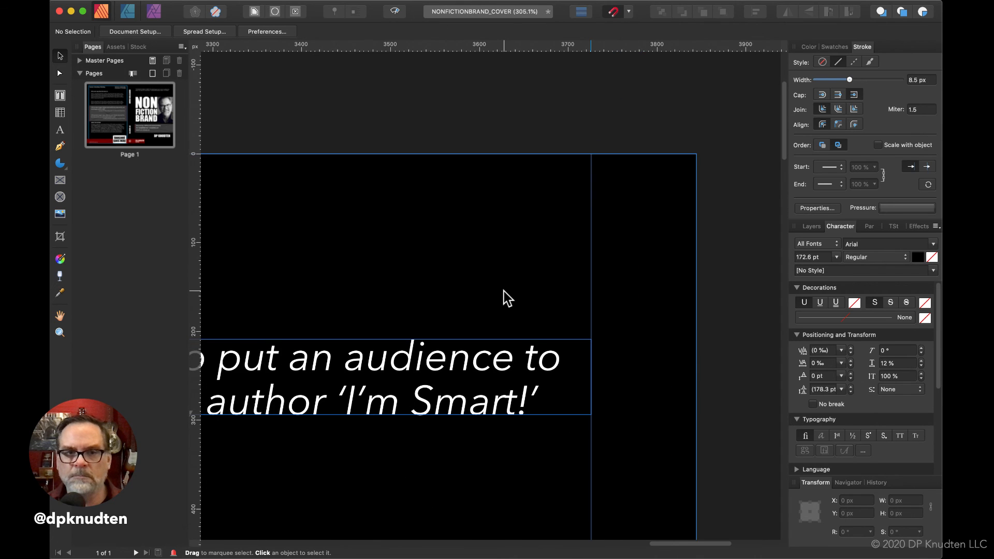
pyautogui.scroll(-5, 496, 292)
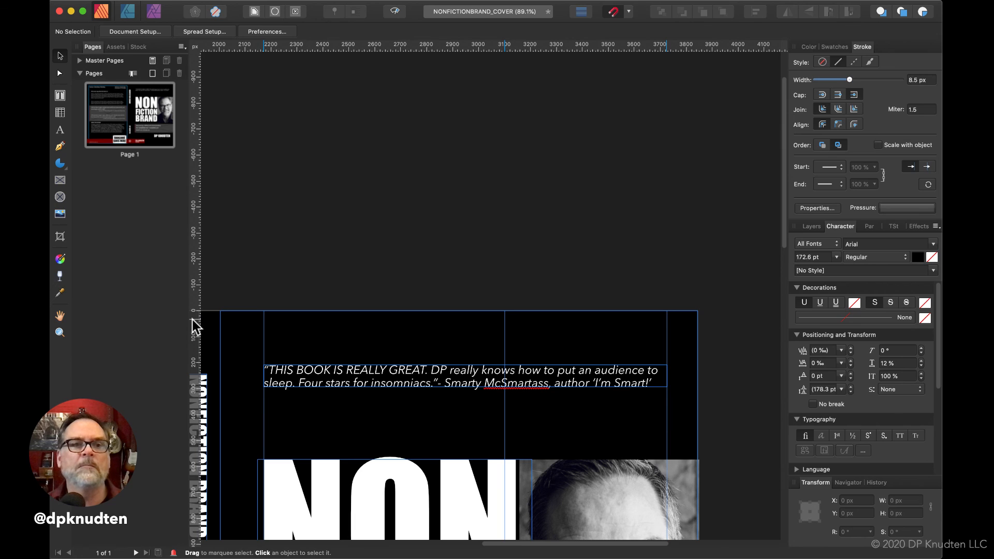
pyautogui.click(60, 147)
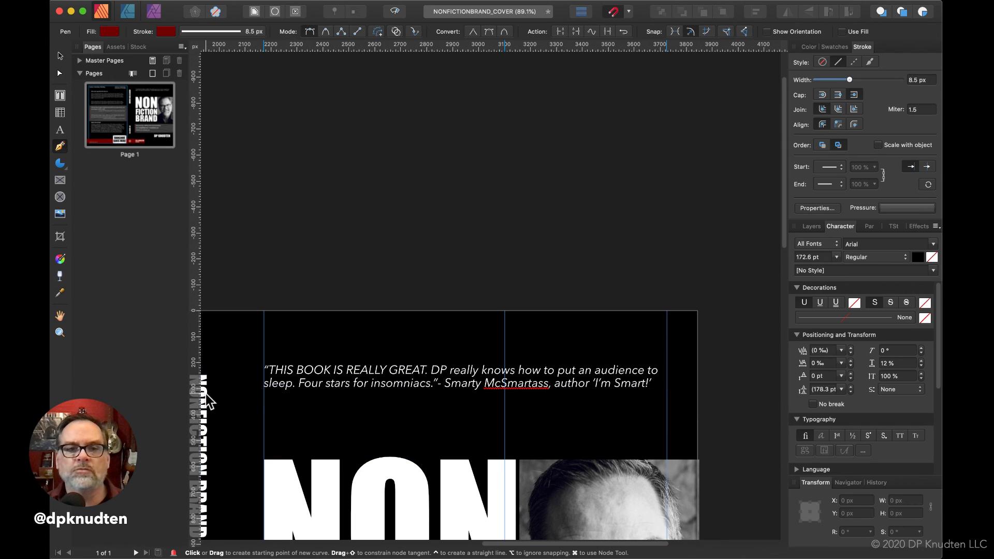
pyautogui.click(263, 398)
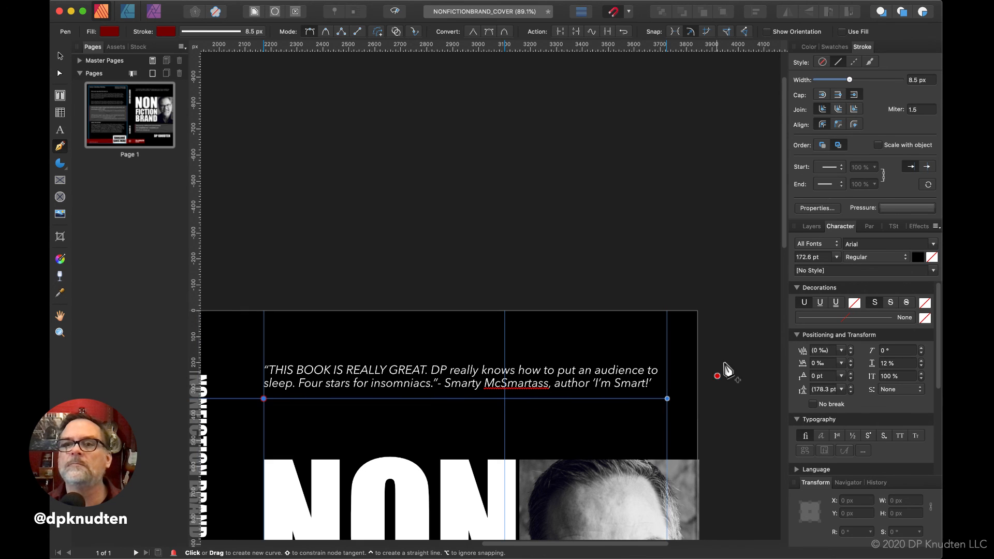
# Step: Reduce the stroke width to 0 px and try to add a curved Pen segment near the middle of the line below the quote
pyautogui.click(808, 47)
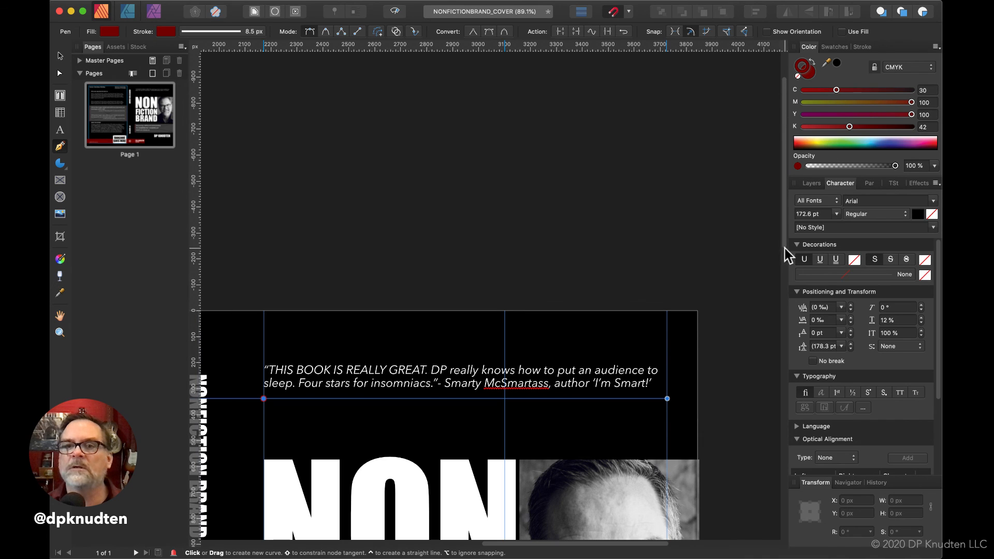
pyautogui.click(863, 47)
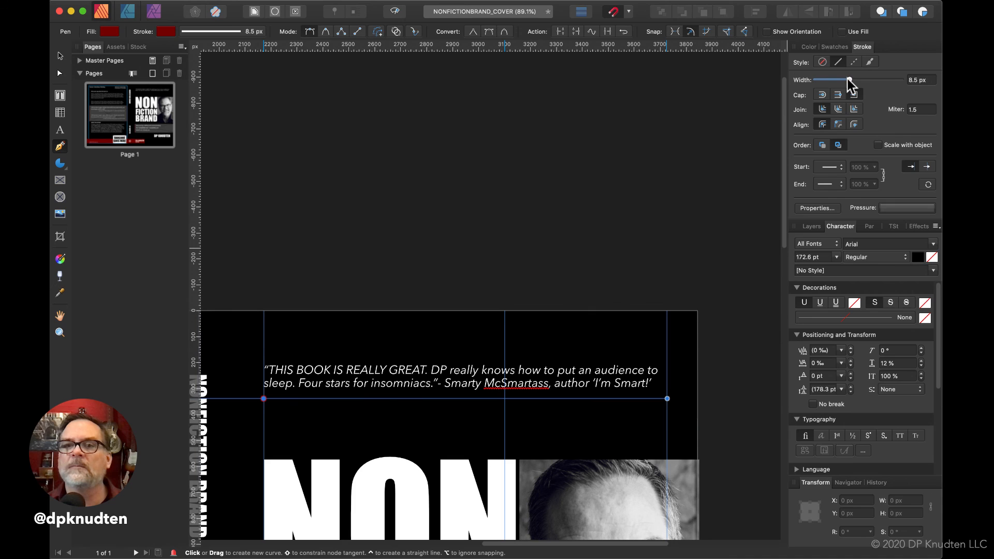
pyautogui.moveTo(849, 82)
pyautogui.mouseDown()
pyautogui.moveTo(868, 83)
pyautogui.moveTo(816, 82)
pyautogui.moveTo(929, 82)
pyautogui.moveTo(787, 104)
pyautogui.mouseUp()
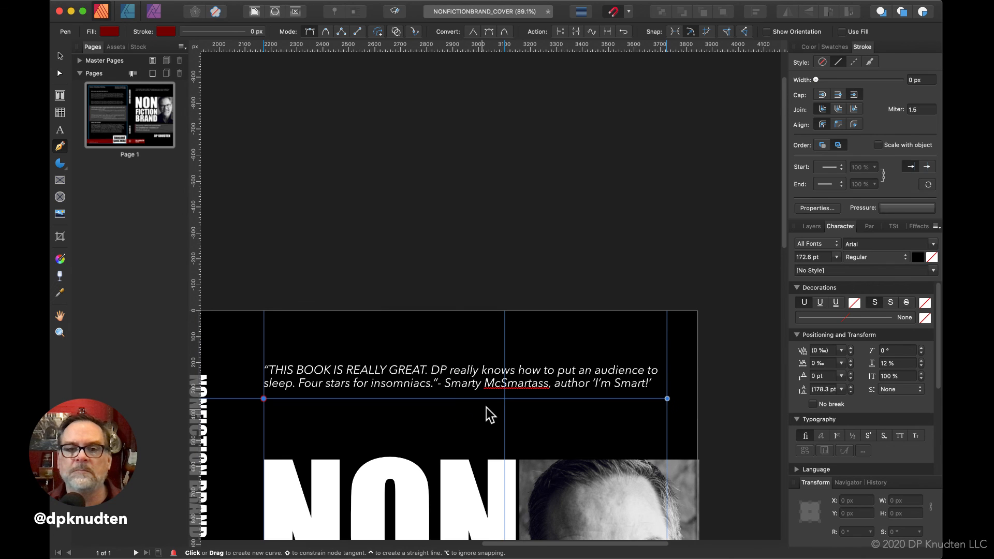
pyautogui.moveTo(496, 399); pyautogui.dragTo(514, 354)
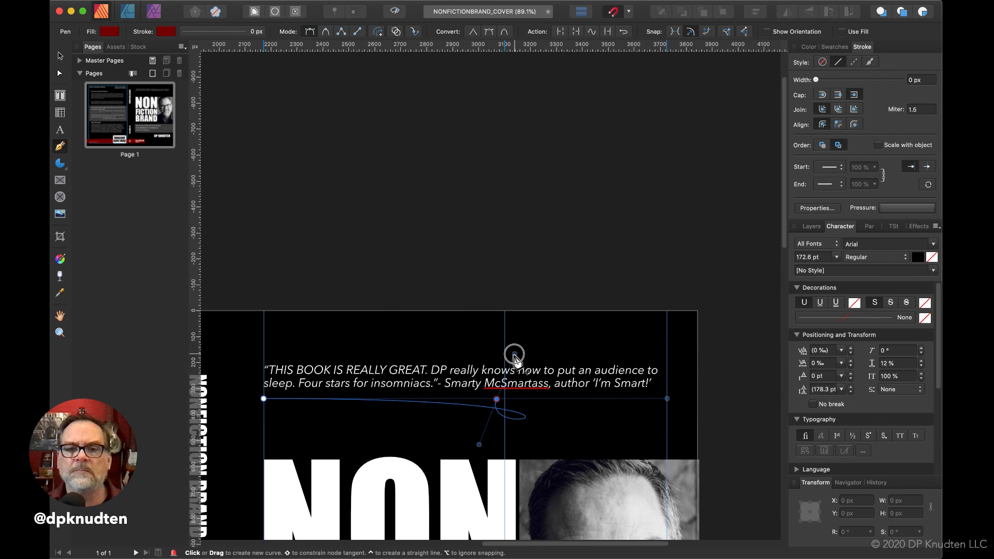
pyautogui.press('Escape')
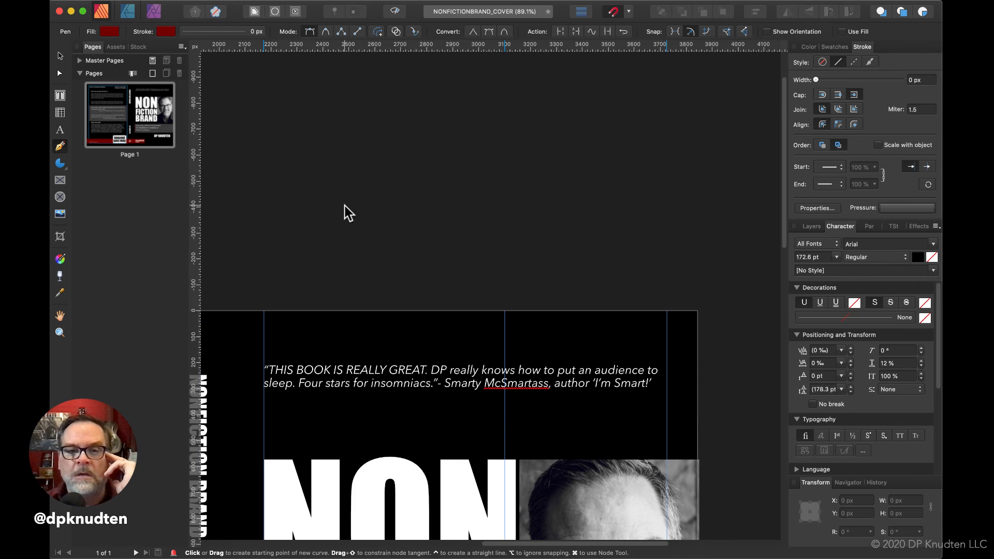
# Step: Move the quote's text frame slightly down on the front cover, to a Y position of about 244 px
pyautogui.scroll(-8, 345, 206)
pyautogui.scroll(-3, 345, 206)
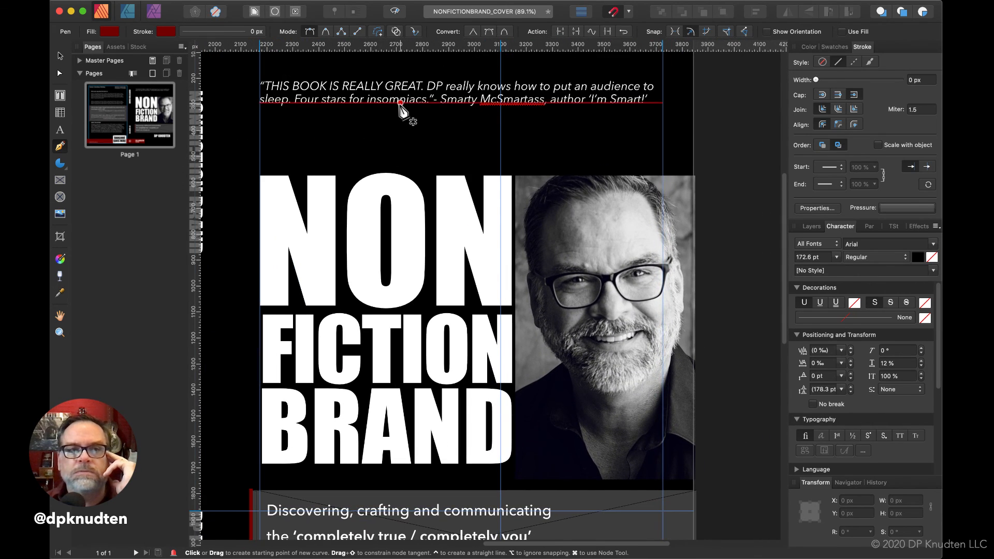
pyautogui.click(60, 56)
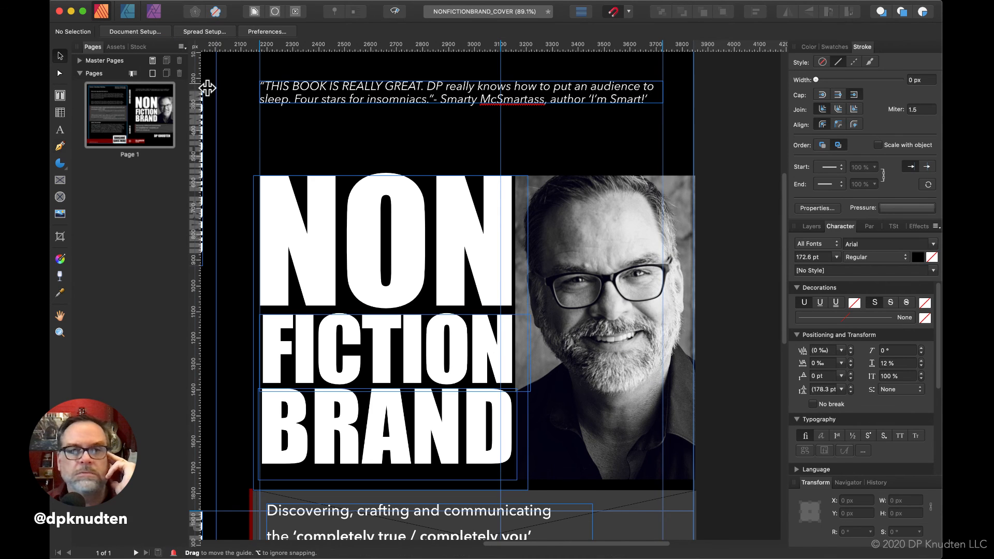
pyautogui.click(369, 103)
pyautogui.moveTo(368, 103)
pyautogui.mouseDown()
pyautogui.moveTo(368, 124)
pyautogui.moveTo(368, 112)
pyautogui.mouseUp()
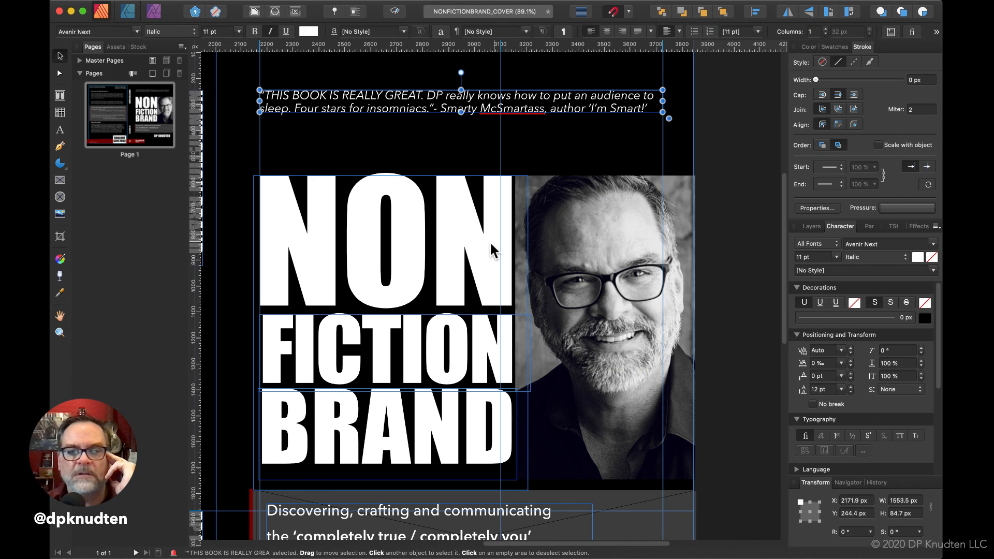
# Step: Change the font of the entire tagline in the front cover's grey box to Open Sans
pyautogui.scroll(-5, 486, 243)
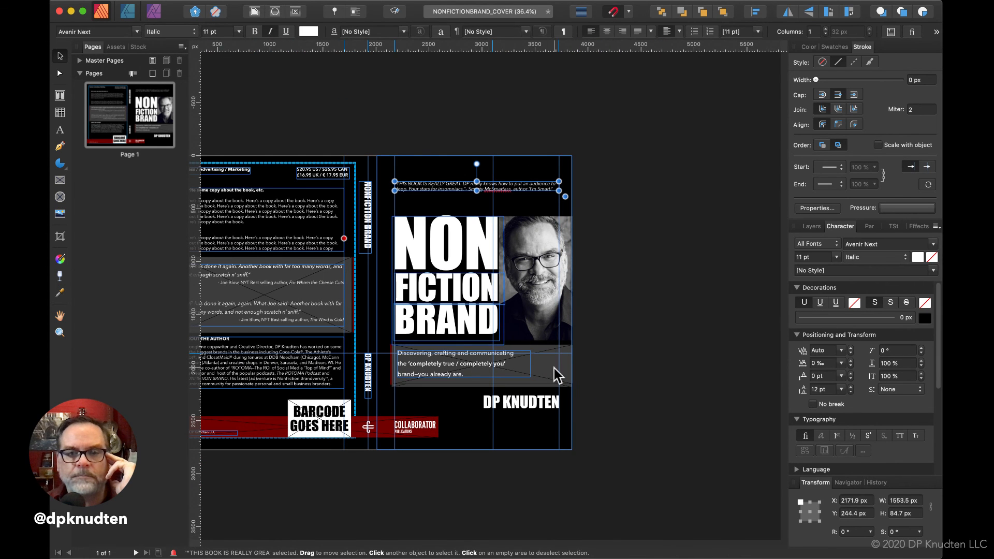
pyautogui.scroll(3, 554, 368)
pyautogui.click(561, 377)
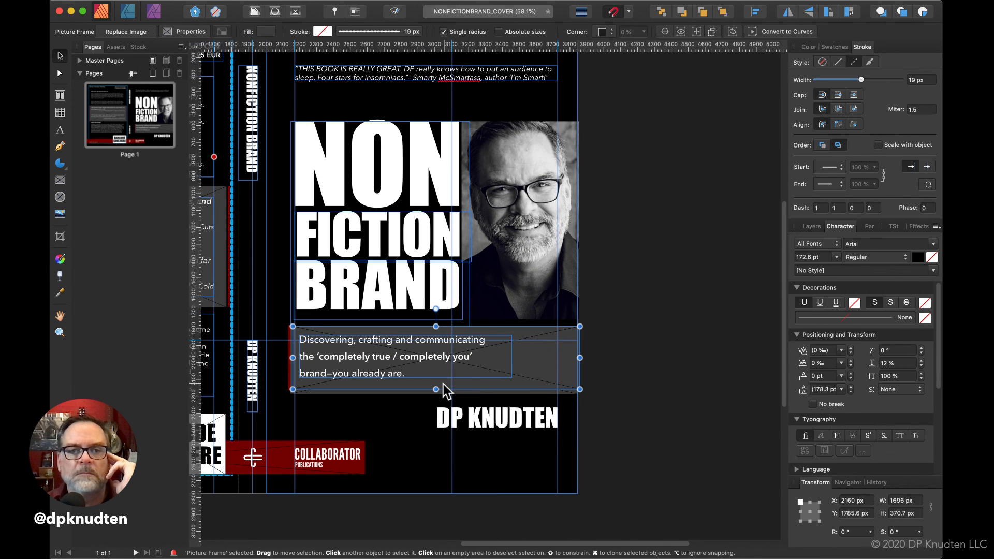
pyautogui.scroll(4, 446, 380)
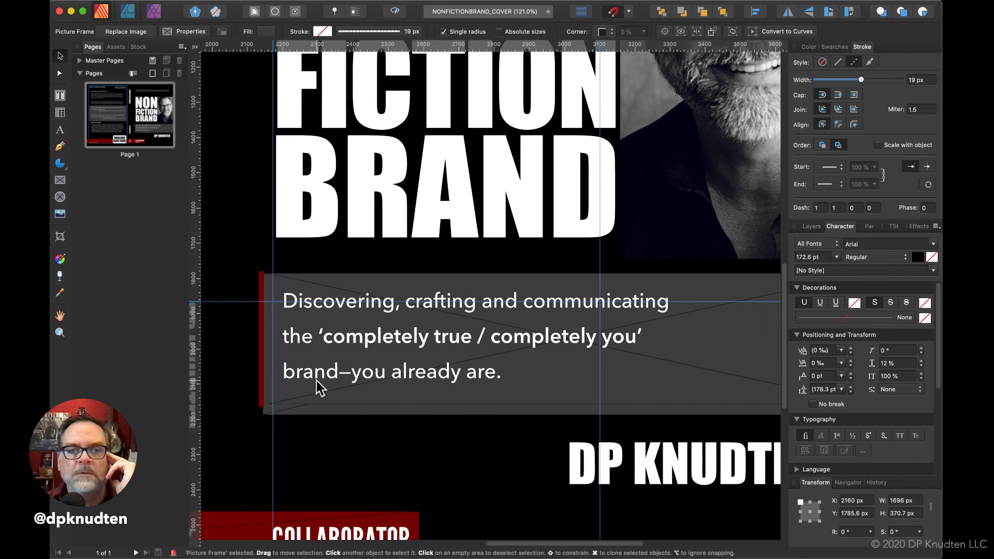
pyautogui.click(316, 380)
pyautogui.tripleClick(364, 343)
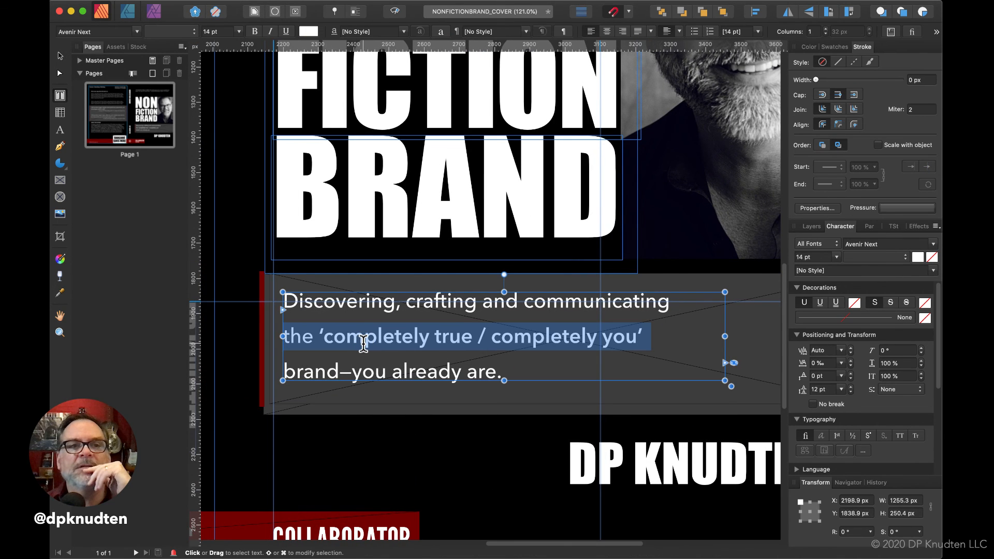
pyautogui.click(519, 380)
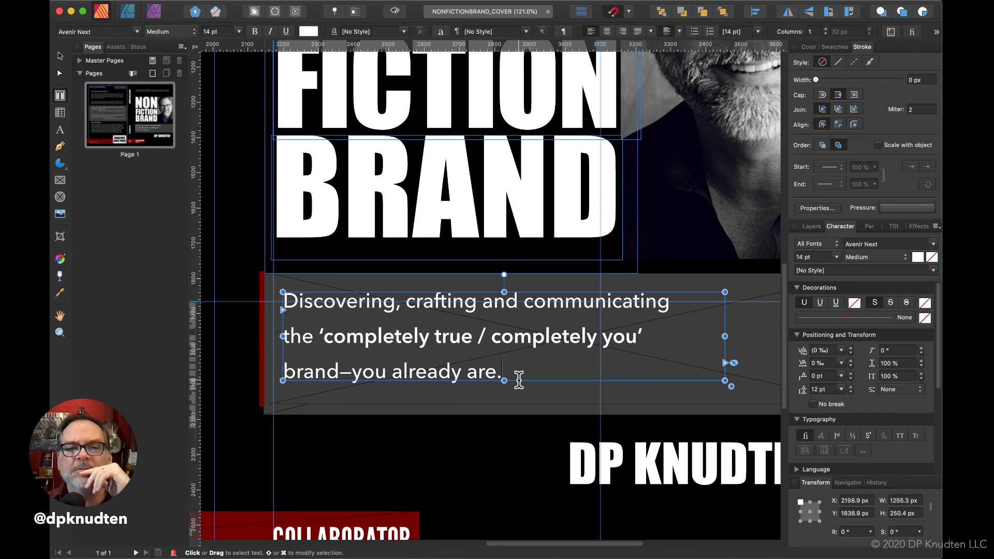
pyautogui.moveTo(505, 372); pyautogui.dragTo(262, 304)
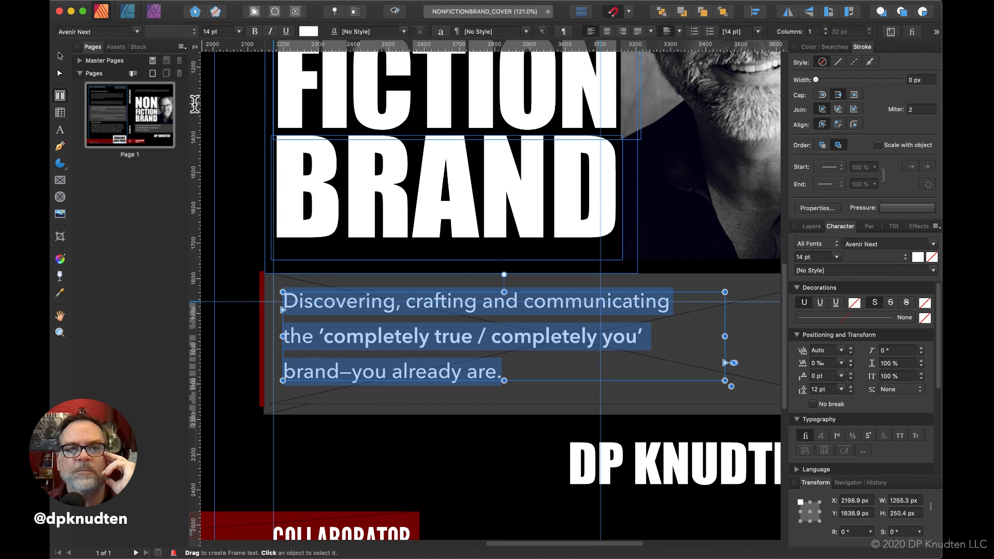
pyautogui.click(138, 32)
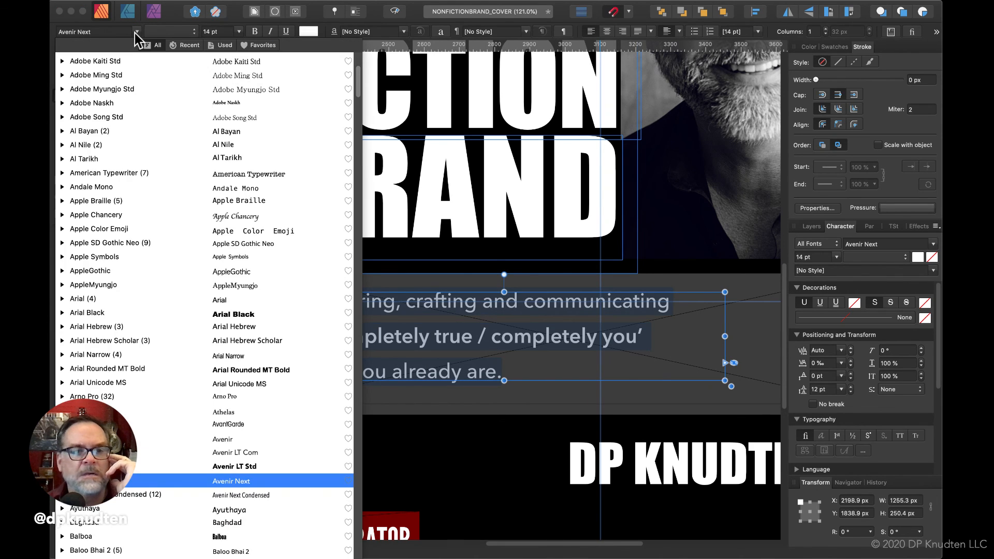
pyautogui.press('Up')
pyautogui.scroll(-20, 207, 304)
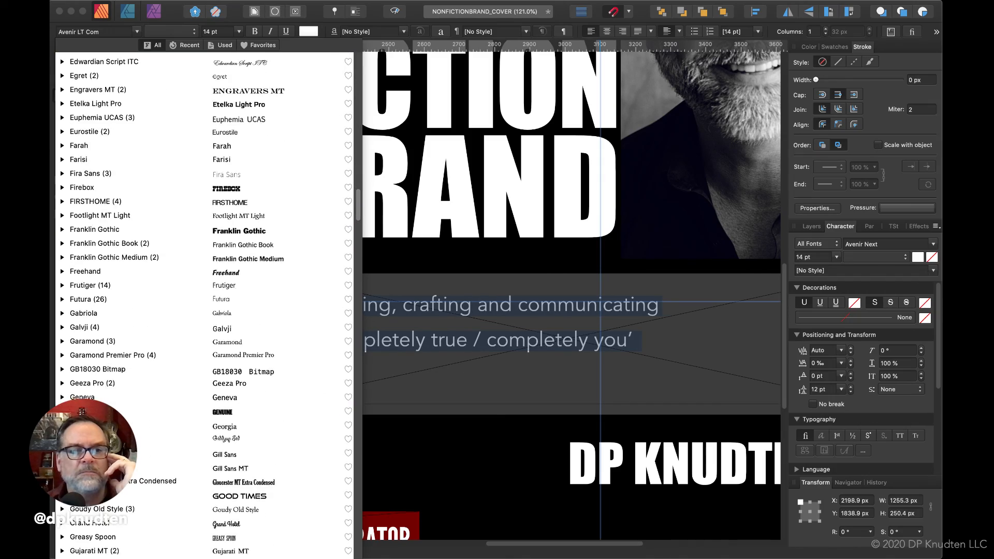
pyautogui.scroll(-20, 207, 305)
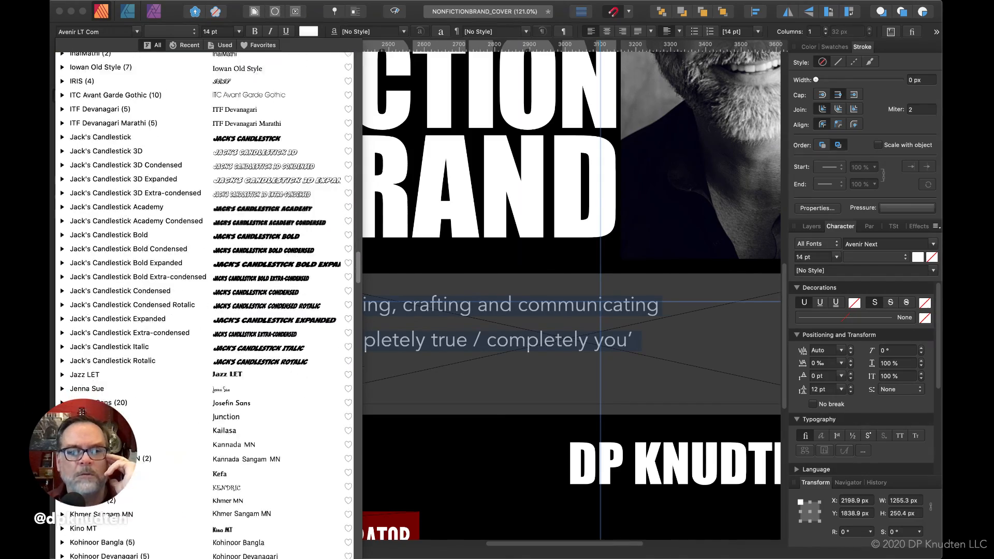
pyautogui.scroll(-10, 206, 305)
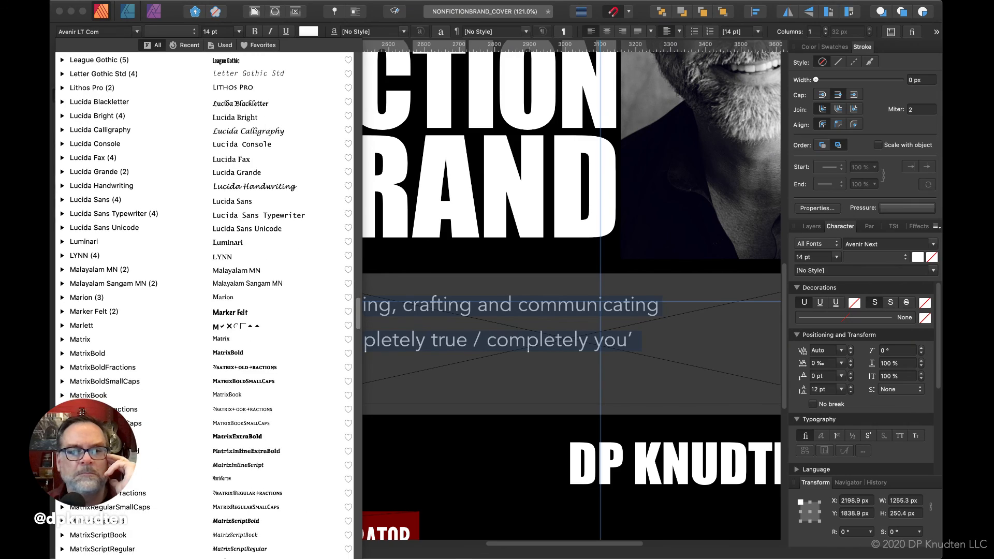
pyautogui.scroll(-20, 207, 305)
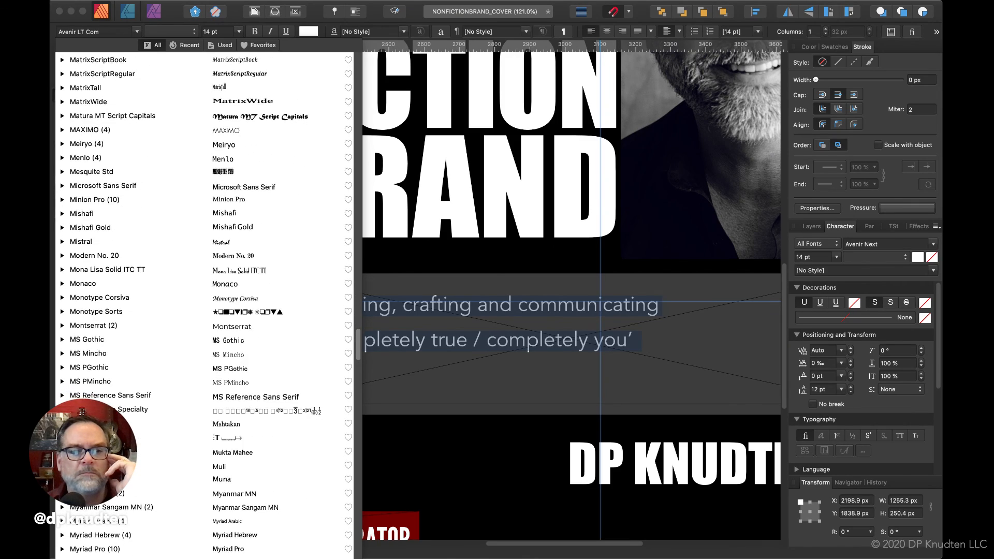
pyautogui.scroll(-20, 206, 305)
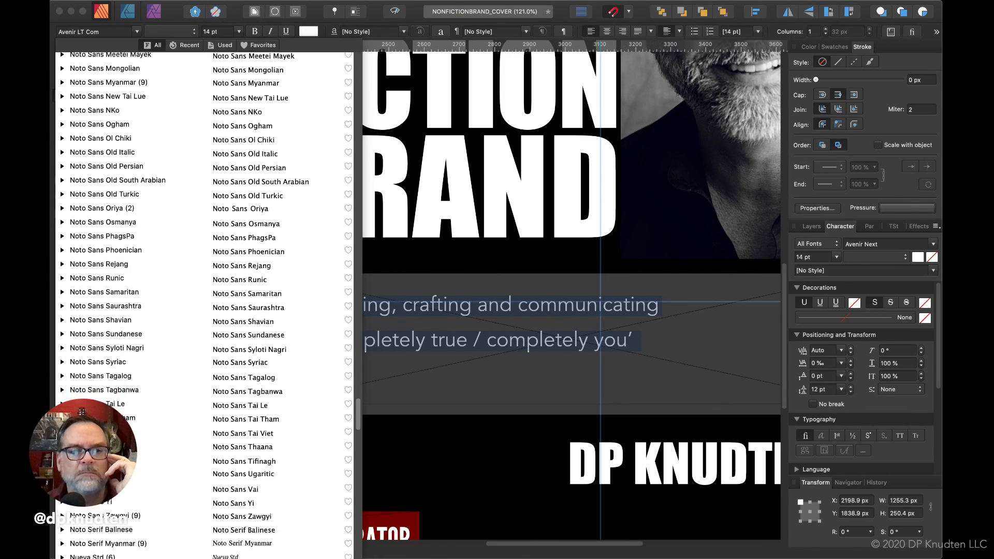
pyautogui.scroll(2, 117, 361)
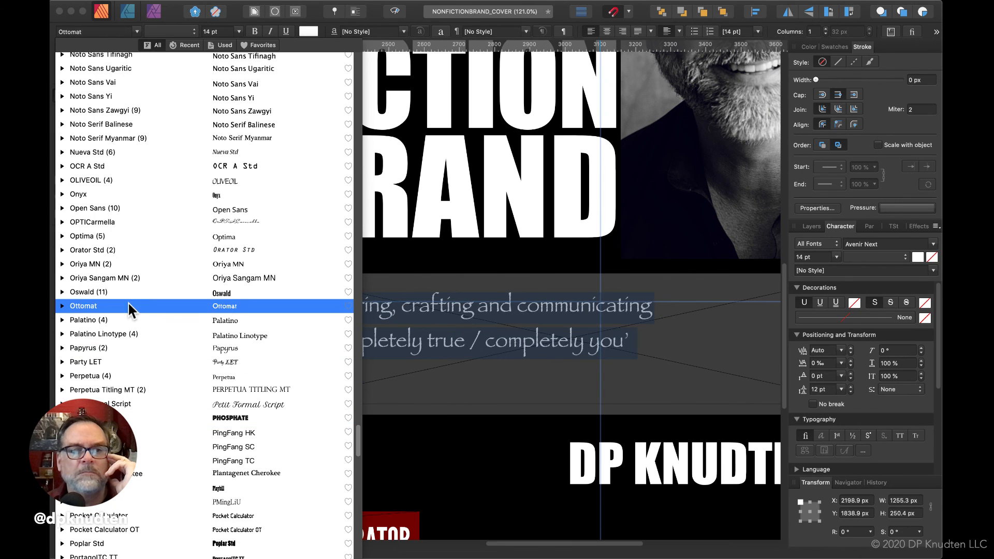
pyautogui.click(149, 206)
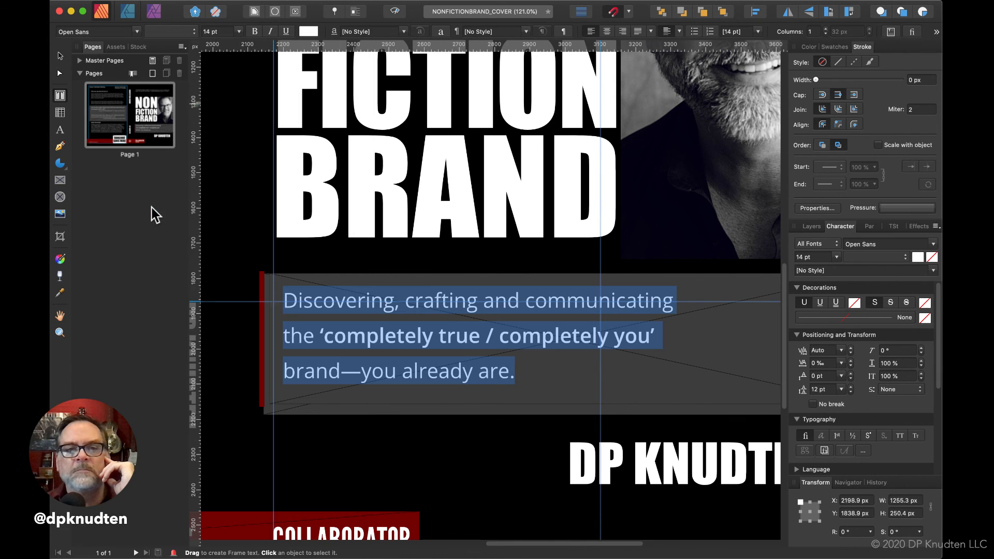
# Step: Compare the tagline in Avenir Next and Open Sans by undoing and redoing its font change
pyautogui.click(444, 485)
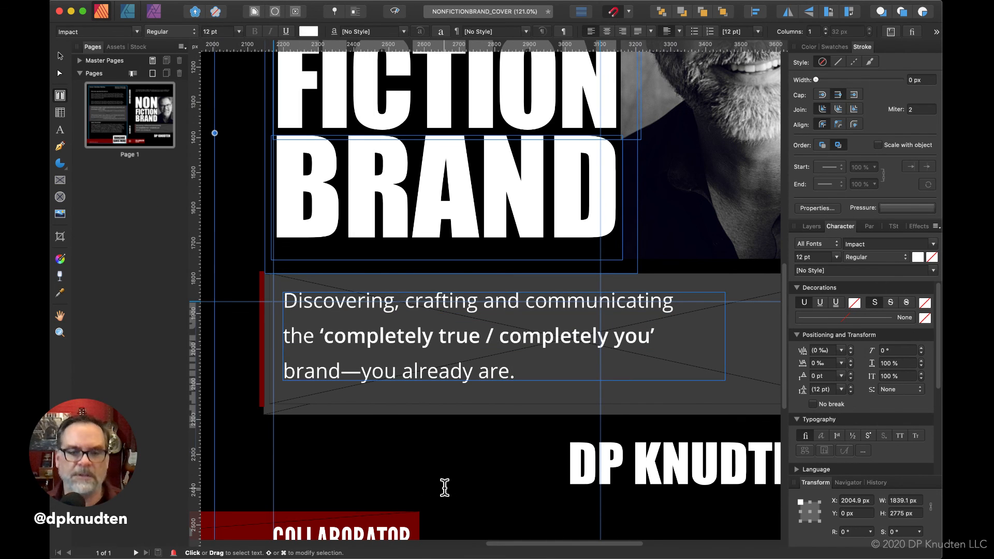
pyautogui.press('super+z')
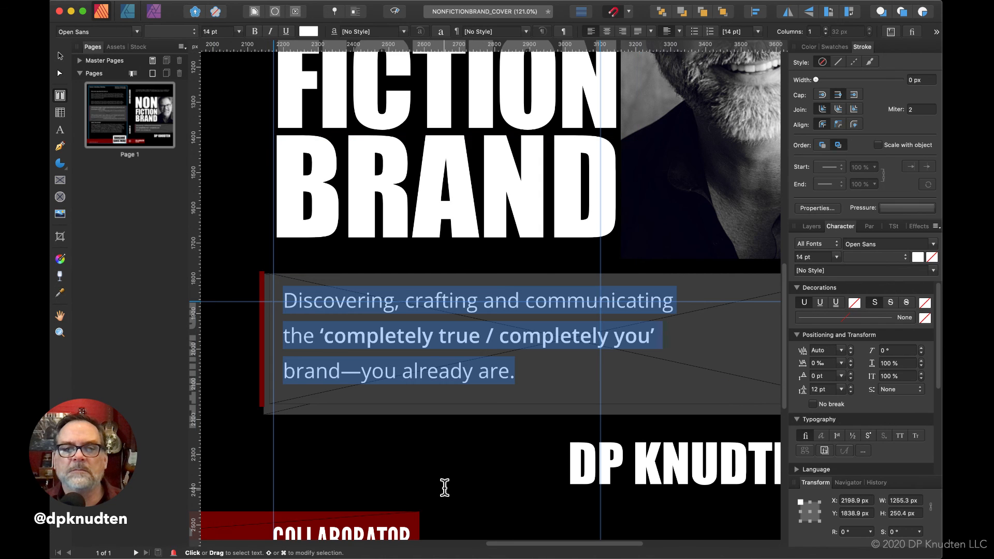
pyautogui.click(444, 487)
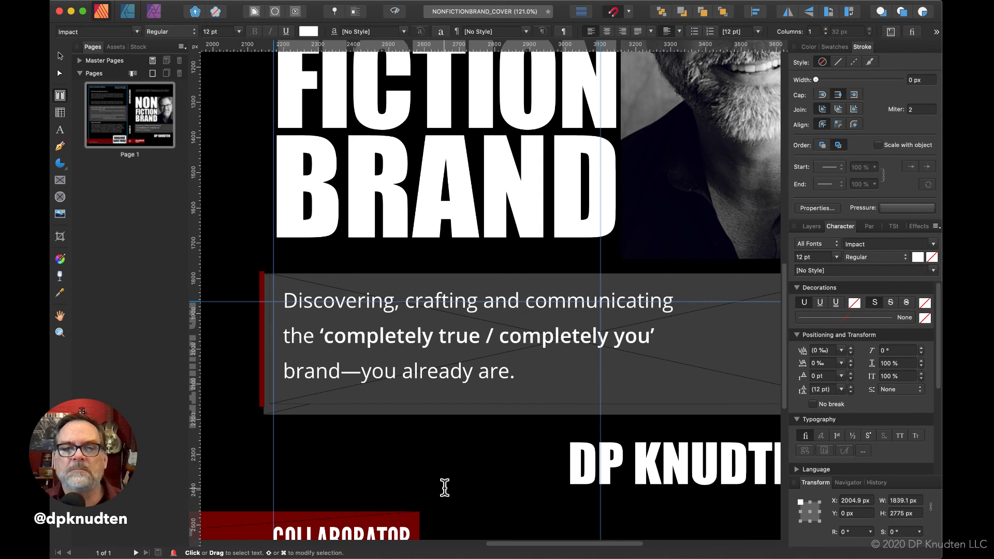
pyautogui.press('super+z')
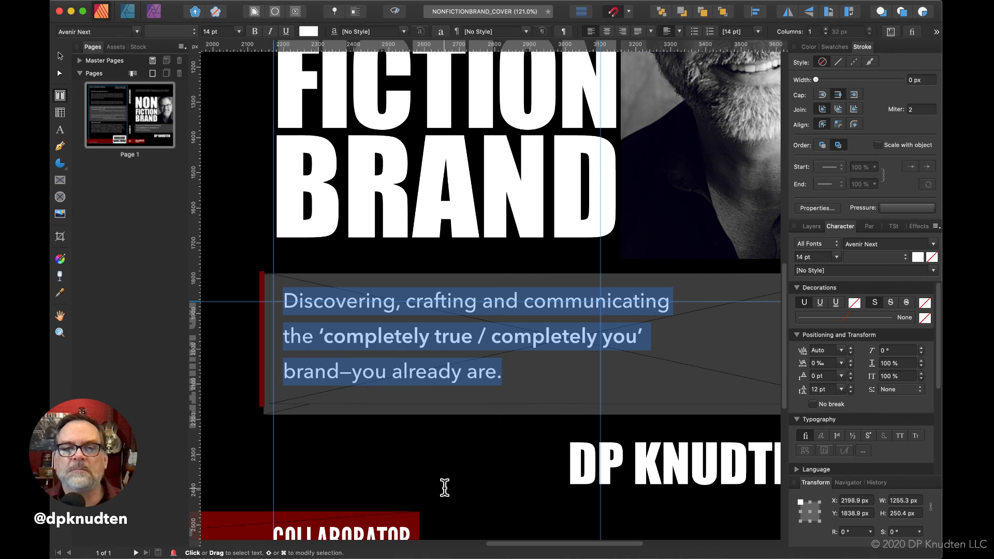
pyautogui.press('super+z')
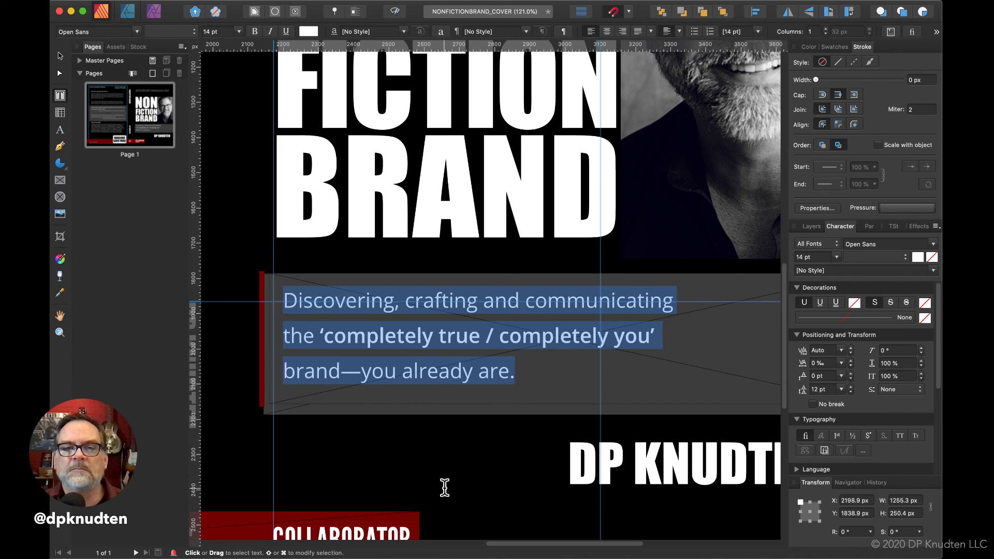
pyautogui.press('super+shift+z')
pyautogui.press('super+shift+z')
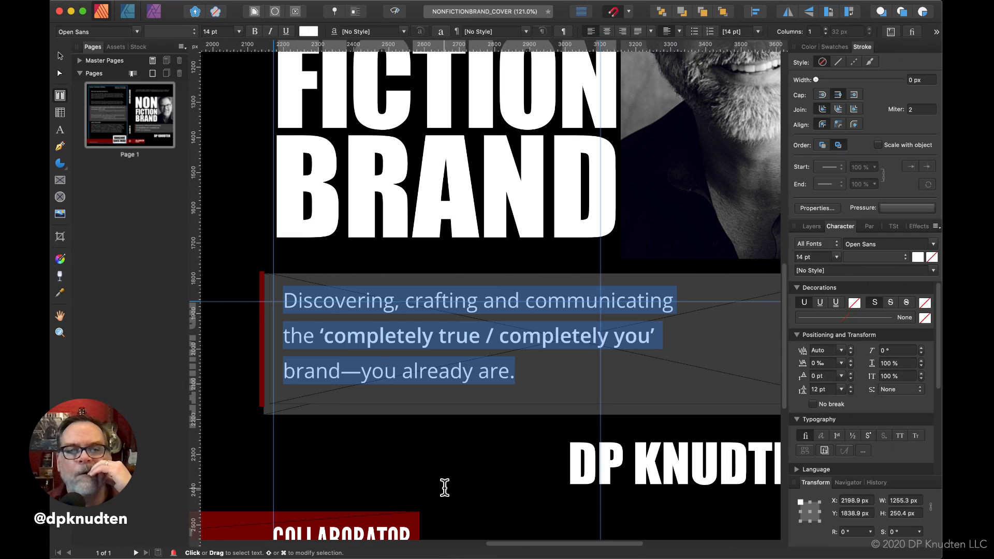
# Step: Change the font of the whole About the Author section on the back cover, including its heading, to Open Sans
pyautogui.hscroll(-15, 445, 487)
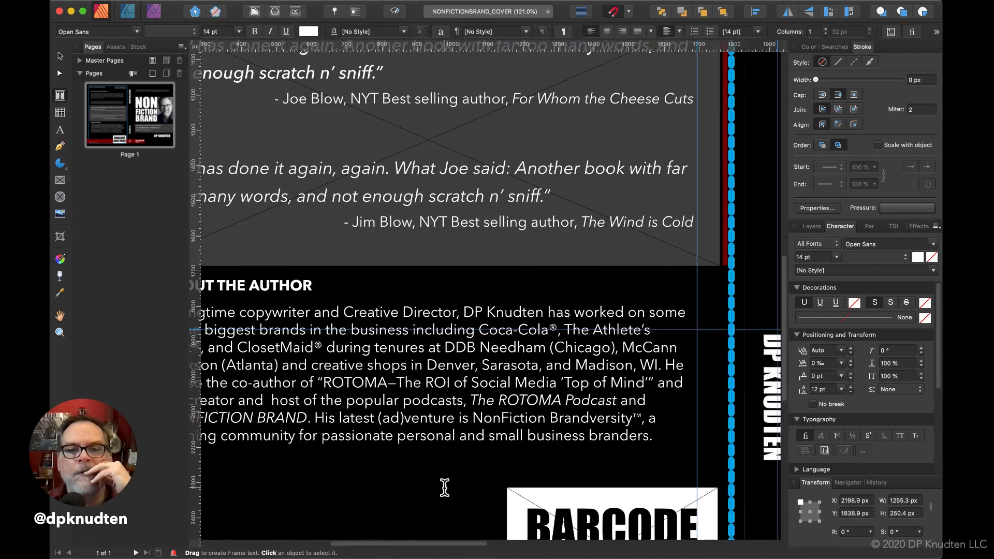
pyautogui.hscroll(5, 391, 421)
pyautogui.click(387, 383)
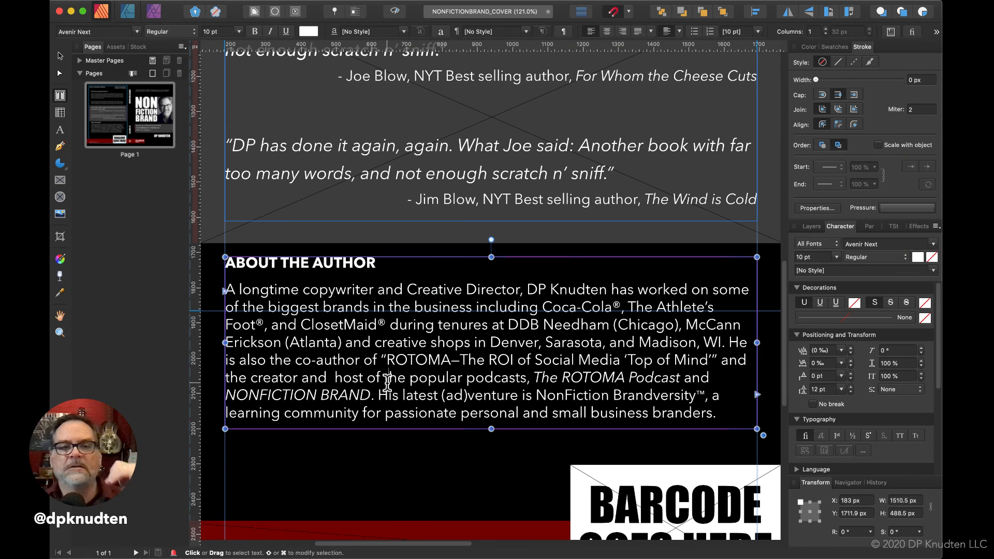
pyautogui.tripleClick(387, 382)
pyautogui.press('super+a')
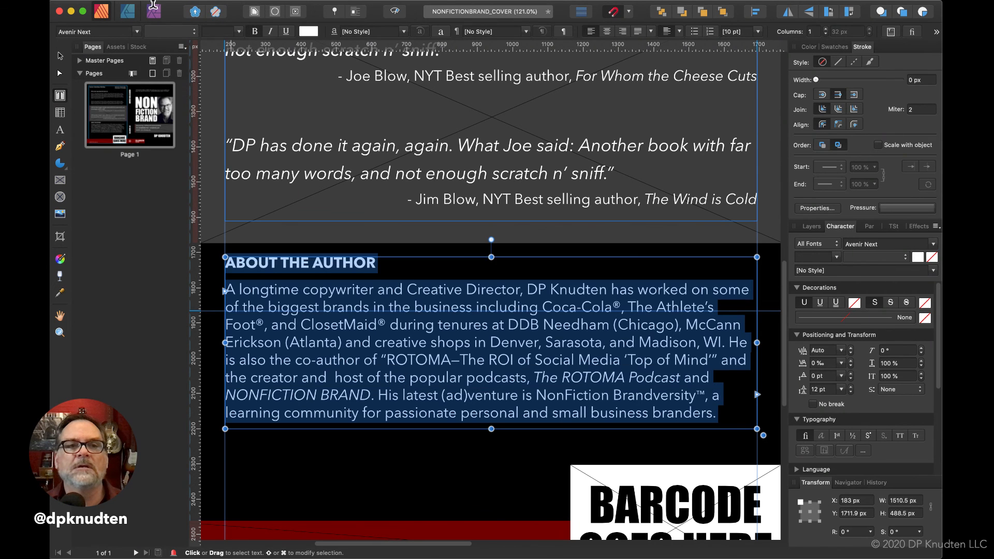
pyautogui.click(99, 32)
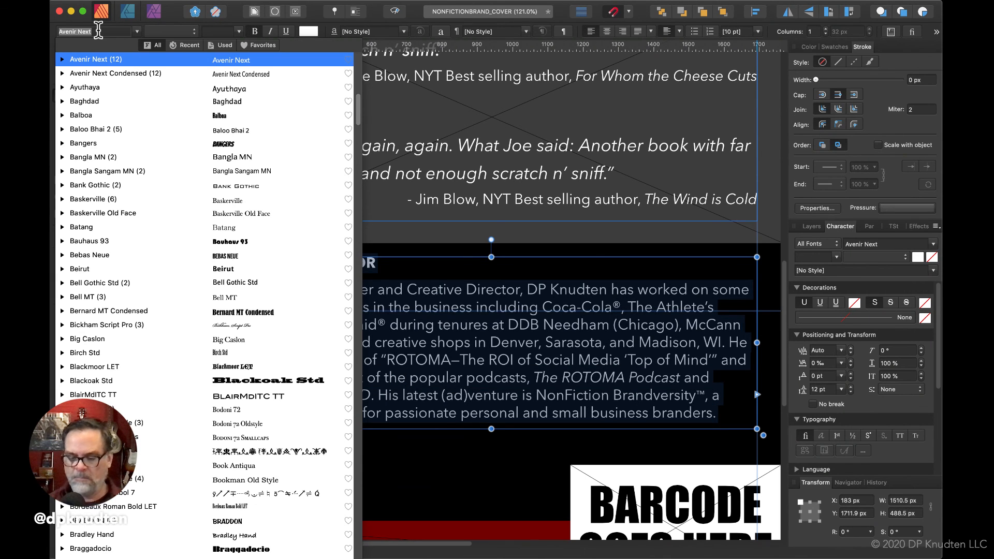
pyautogui.write('open')
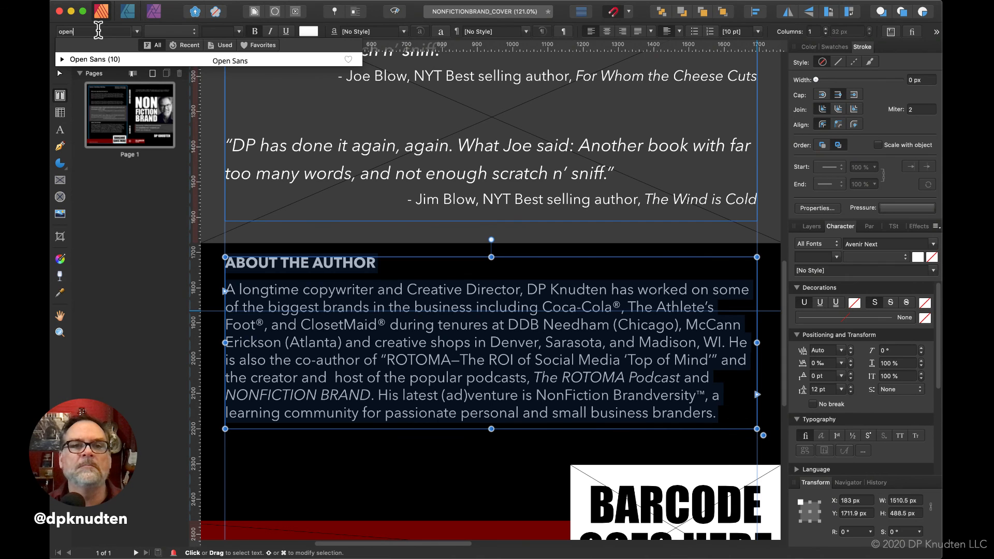
pyautogui.click(105, 59)
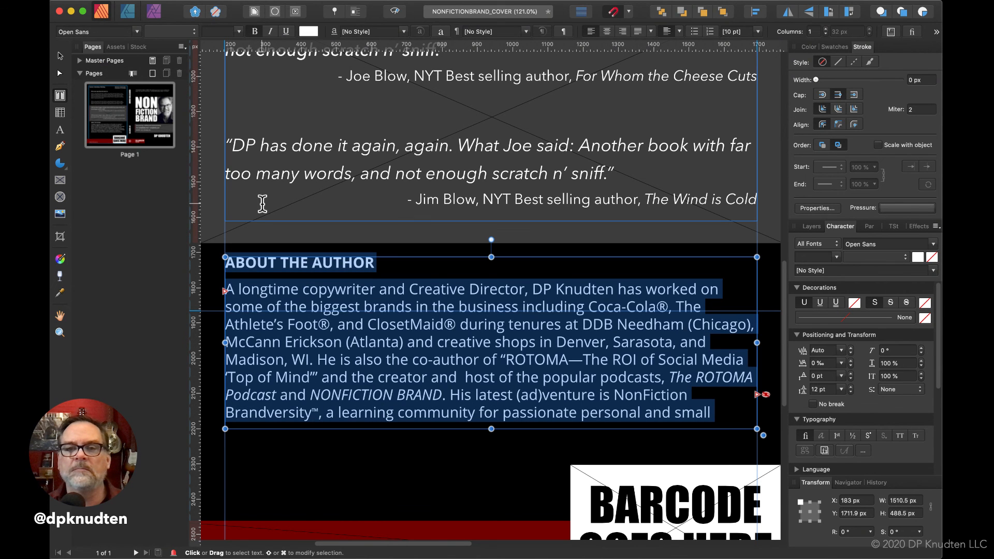
# Step: Compare the About the Author section in both fonts by undoing and redoing the Open Sans change
pyautogui.press('super+z')
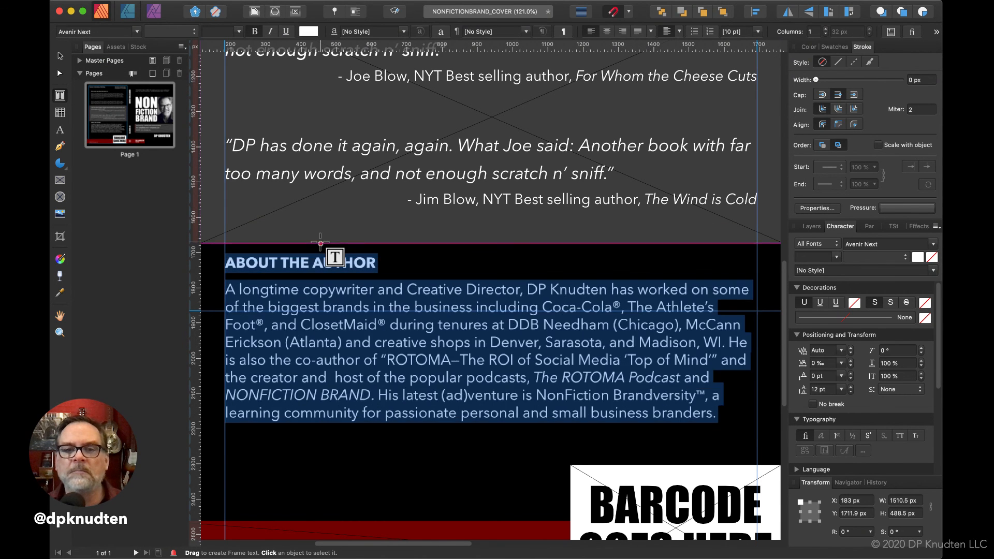
pyautogui.press('super+shift+z')
pyautogui.press('super+z')
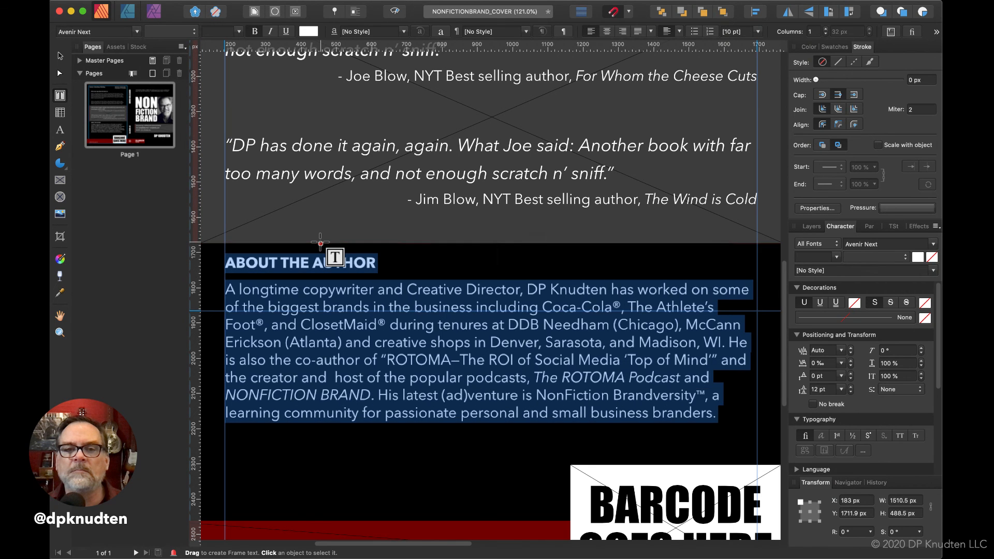
pyautogui.press('super+shift+z')
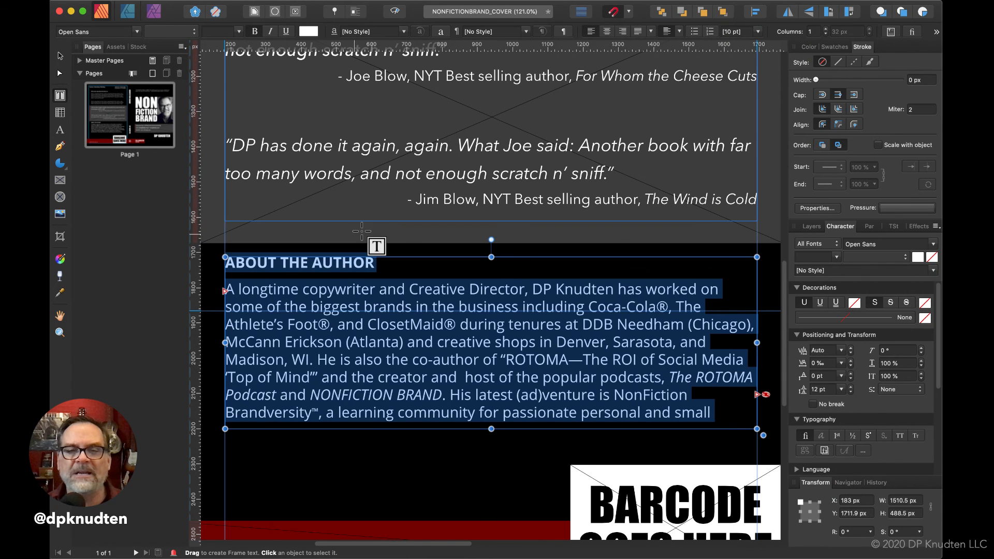
# Step: Change the font of the back cover's entire book description, including its heading, to Open Sans
pyautogui.scroll(5, 385, 217)
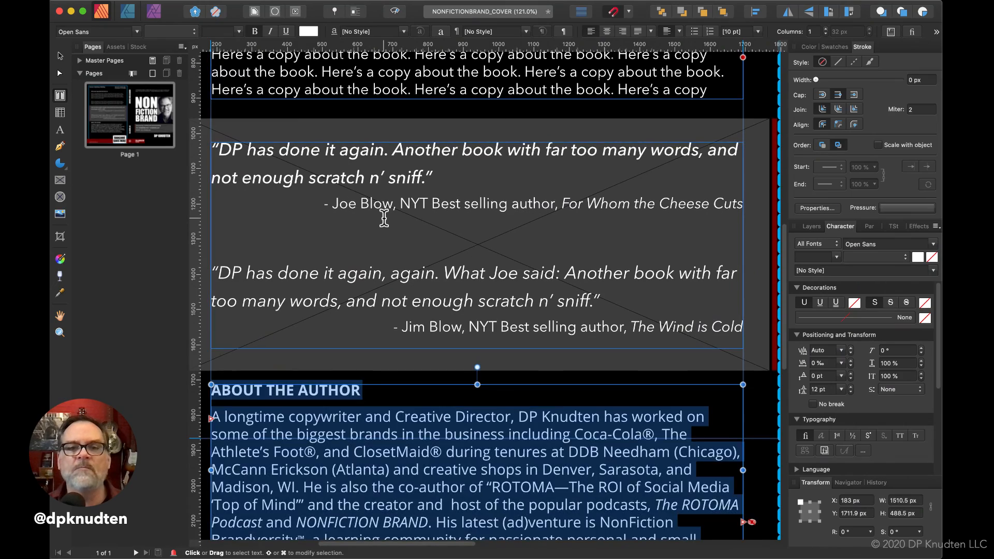
pyautogui.scroll(8, 384, 217)
pyautogui.hscroll(-2, 384, 218)
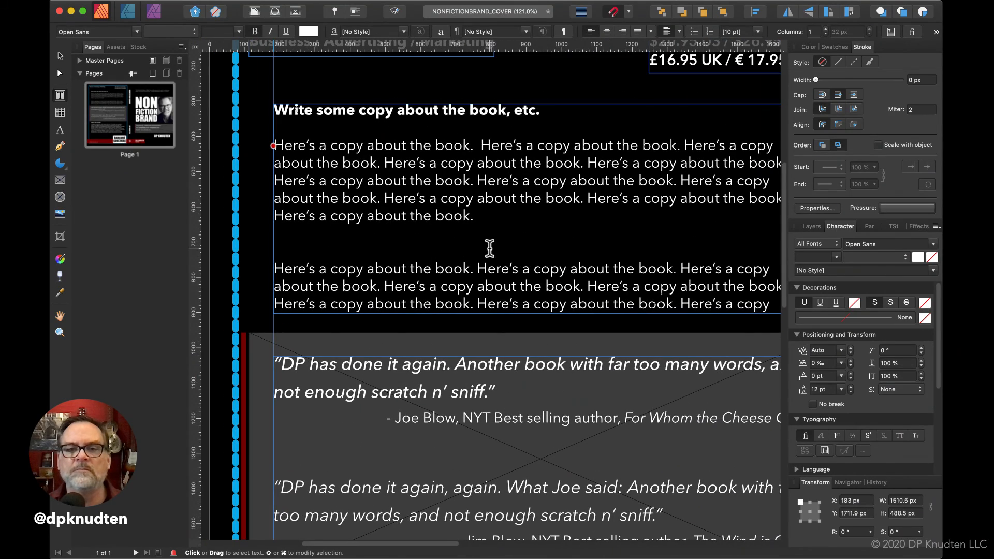
pyautogui.click(485, 263)
pyautogui.press('super+a')
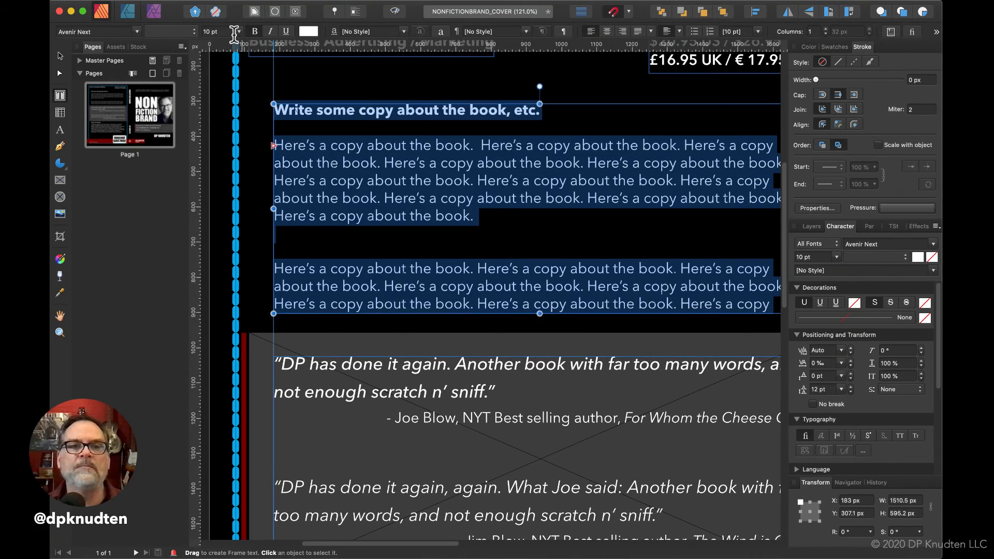
pyautogui.click(114, 31)
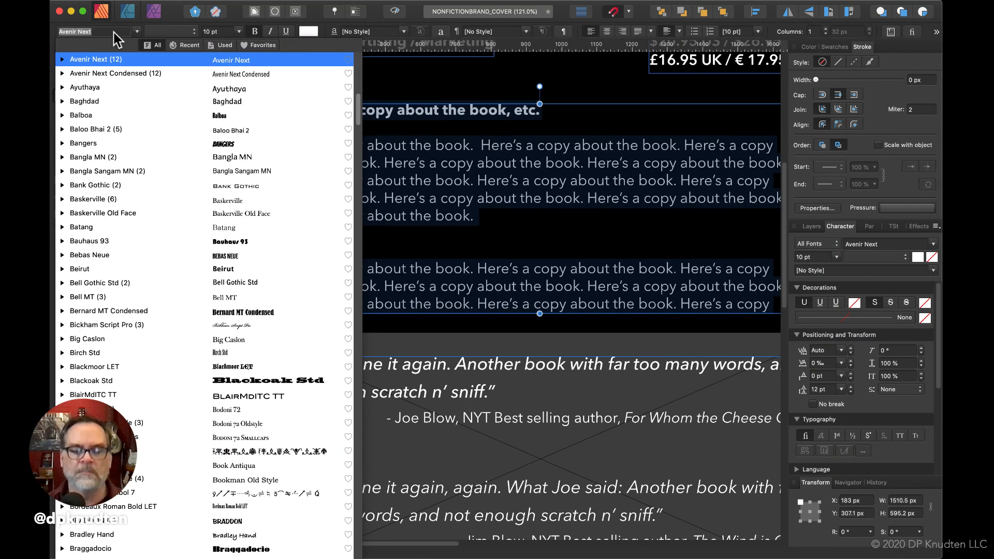
pyautogui.write('ope')
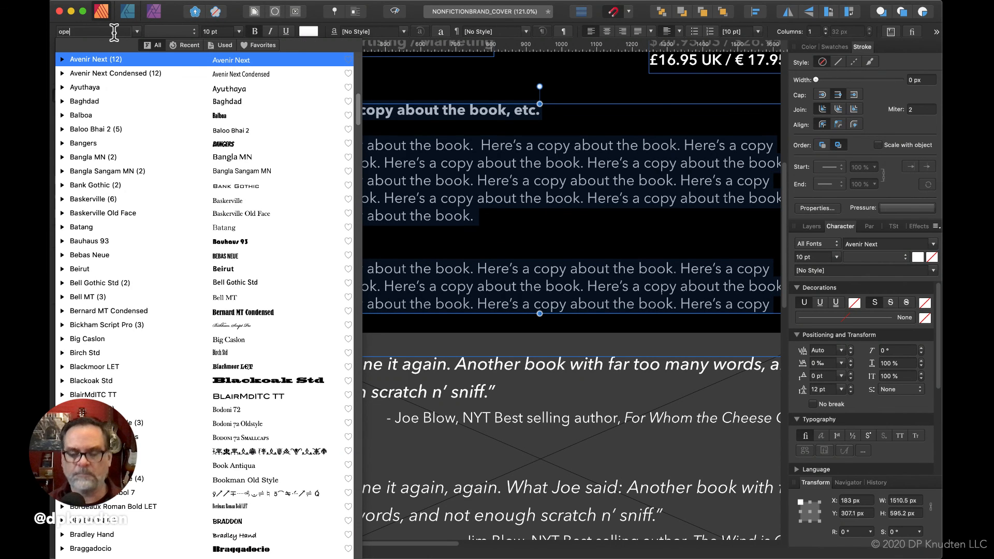
pyautogui.press('BackSpace')
pyautogui.press('BackSpace')
pyautogui.press('BackSpace')
pyautogui.write('Avenir Ne')
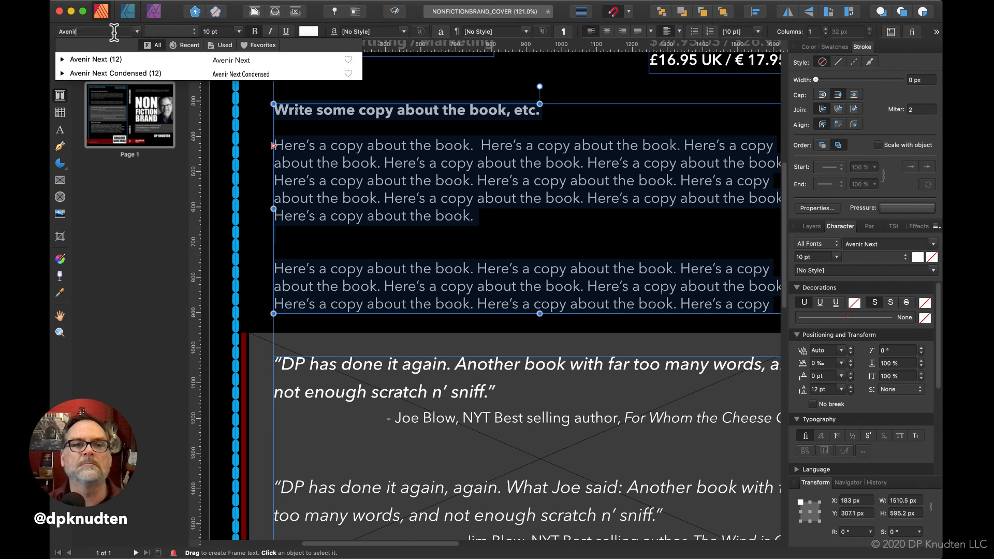
pyautogui.press('BackSpace')
pyautogui.press('BackSpace')
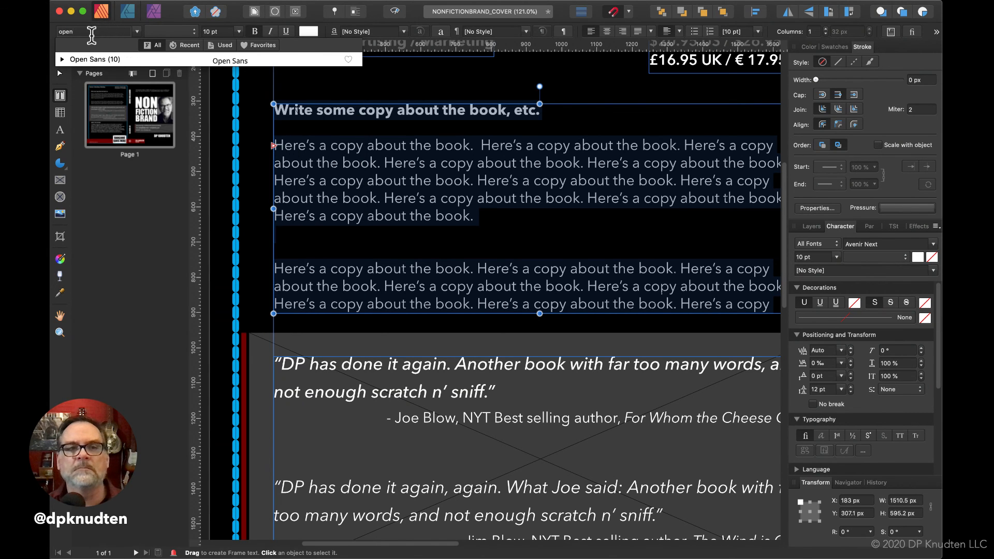
pyautogui.click(98, 61)
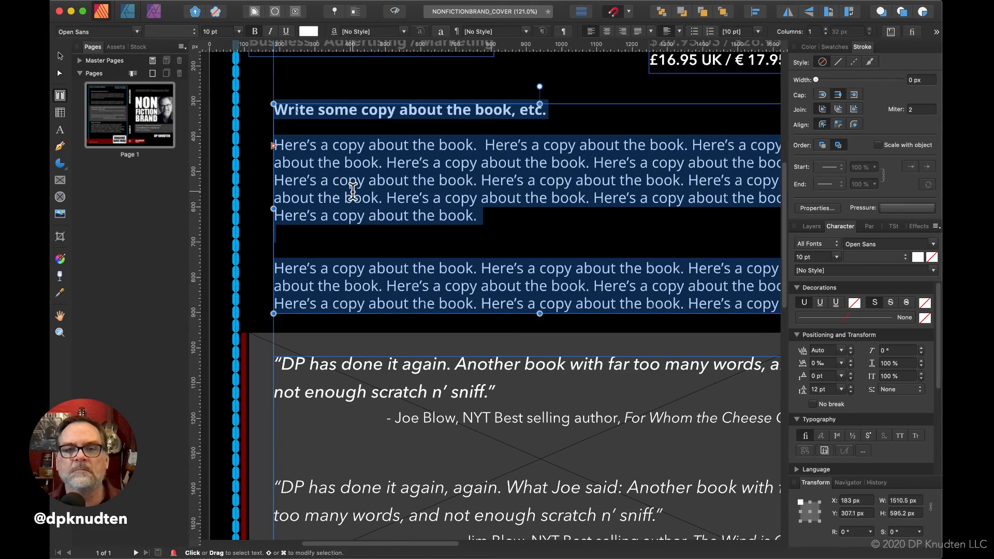
# Step: Change the font of both testimonial quotes and their attributions in the back cover's grey box to Open Sans
pyautogui.scroll(-5, 459, 252)
pyautogui.hscroll(2, 460, 252)
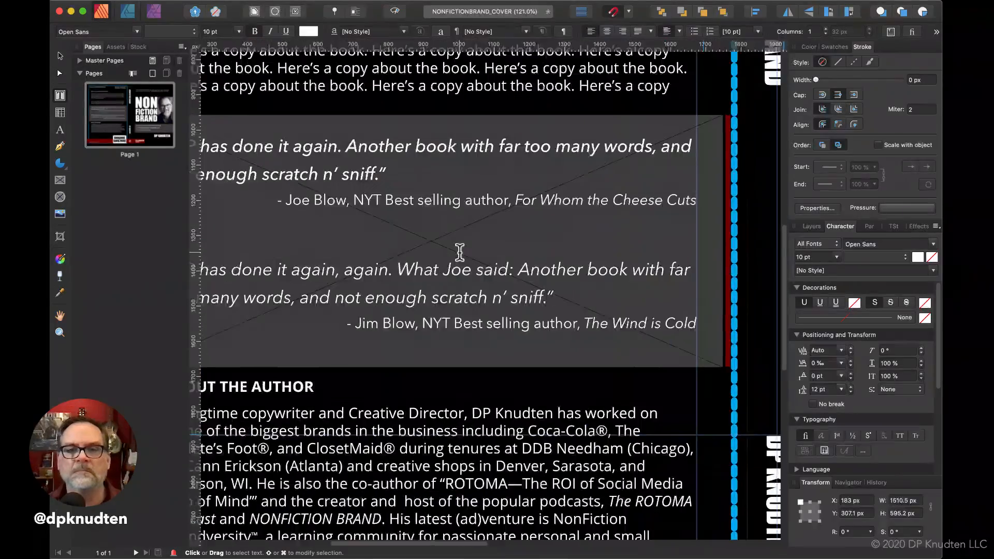
pyautogui.click(460, 252)
pyautogui.press('super+a')
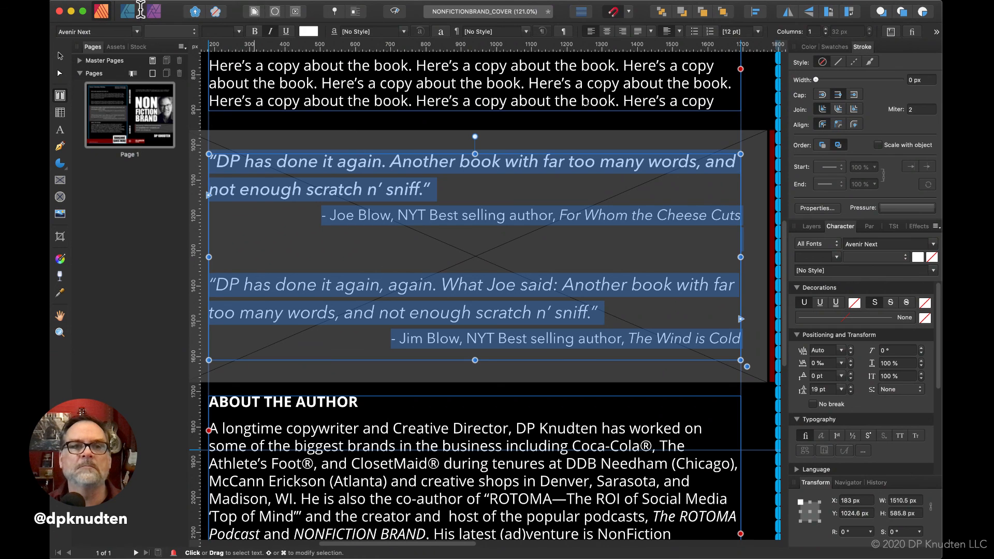
pyautogui.click(82, 33)
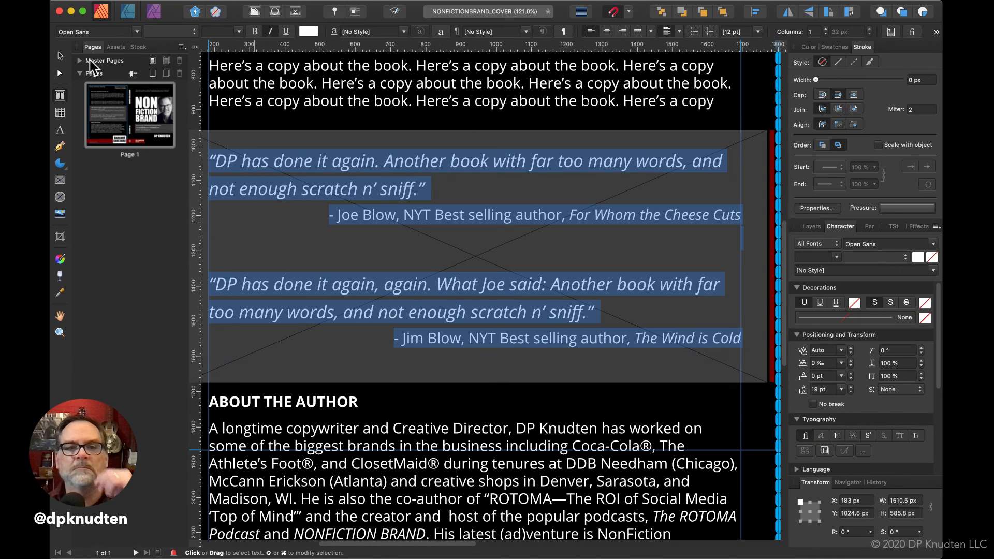
pyautogui.click(89, 59)
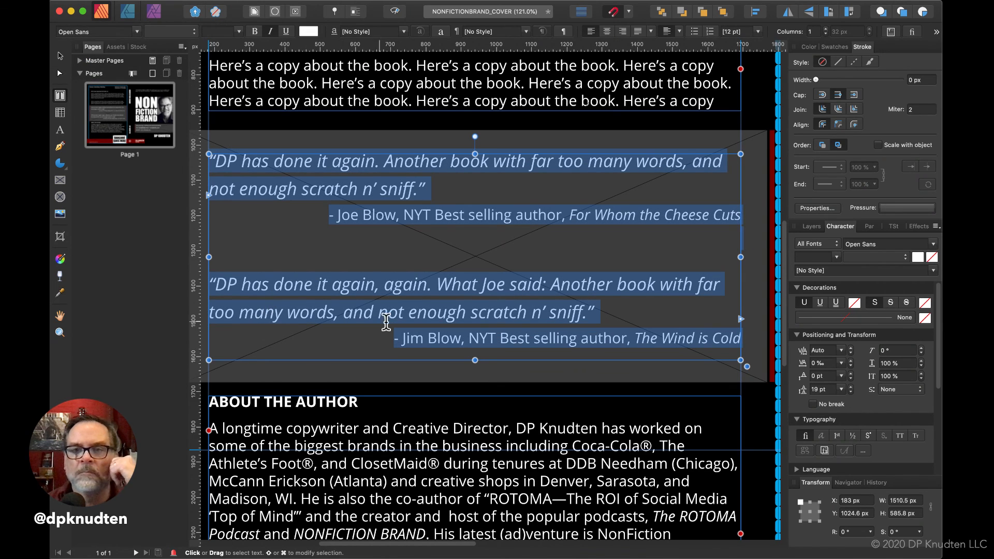
# Step: Move the inner edge of the front cover tagline's grey picture frame to the vertical guide, making it about 1684 px wide
pyautogui.scroll(-5, 386, 322)
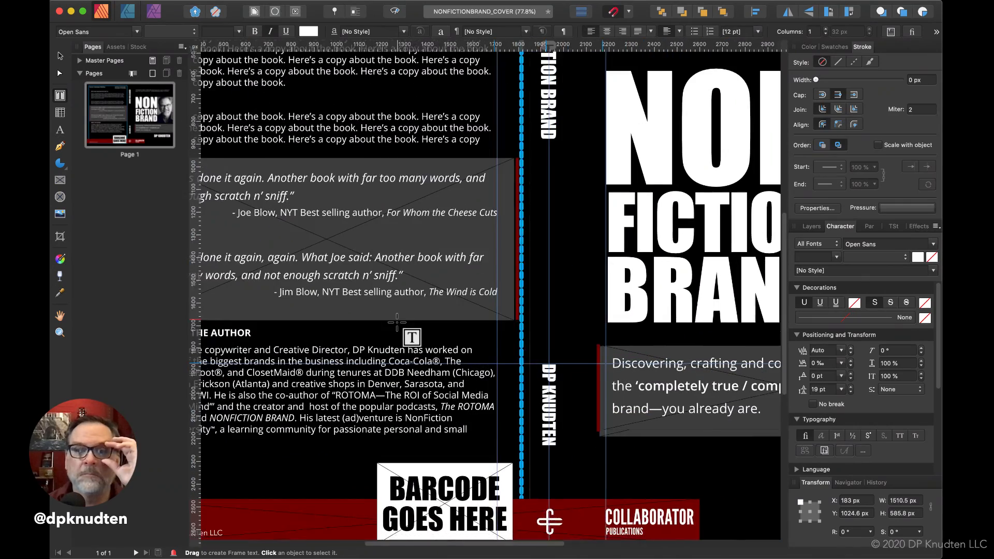
pyautogui.click(395, 324)
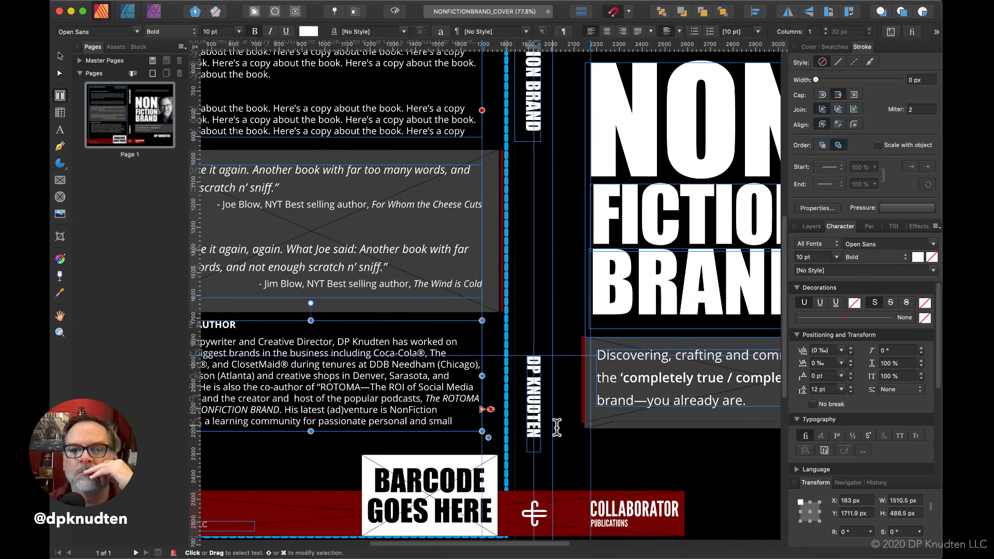
pyautogui.scroll(5, 556, 427)
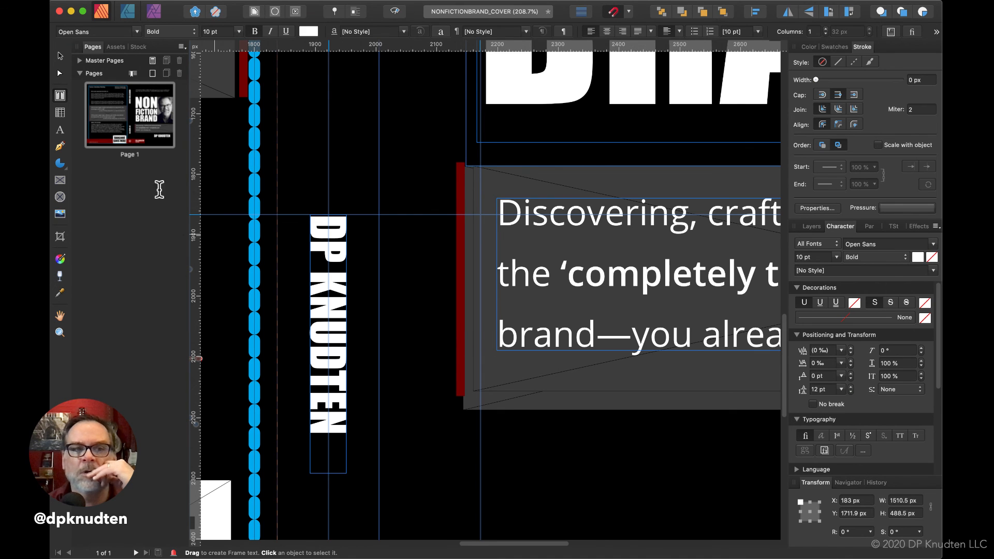
pyautogui.click(60, 55)
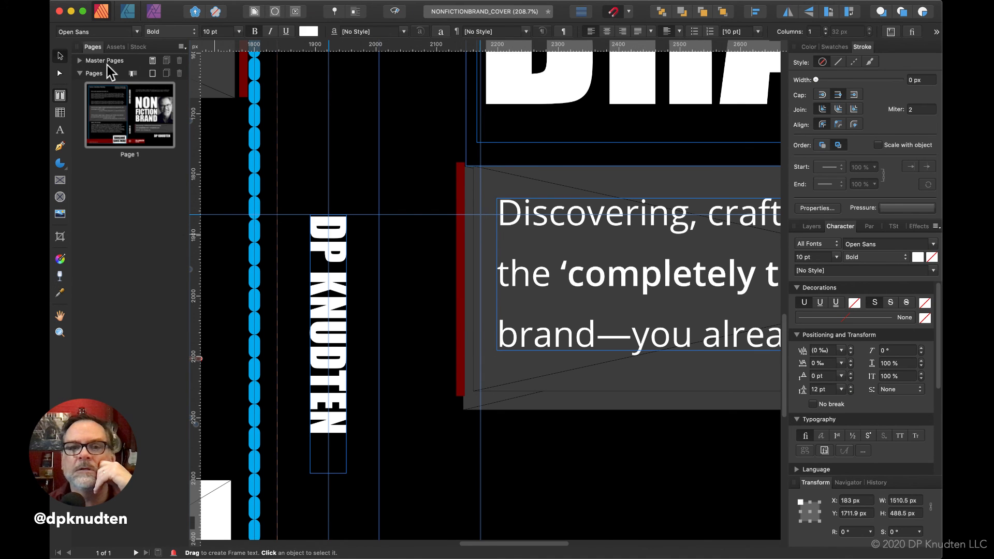
pyautogui.click(470, 362)
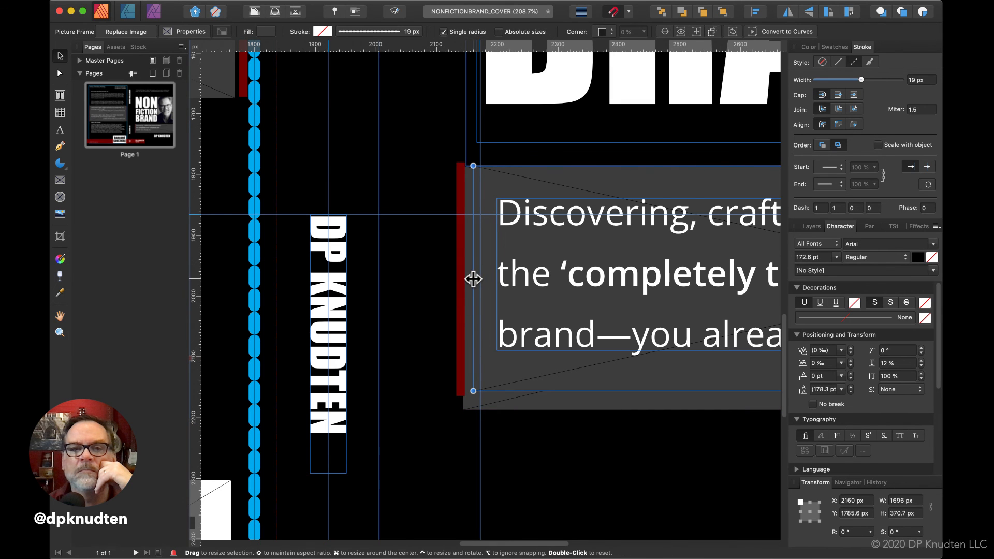
pyautogui.moveTo(473, 279); pyautogui.dragTo(484, 280)
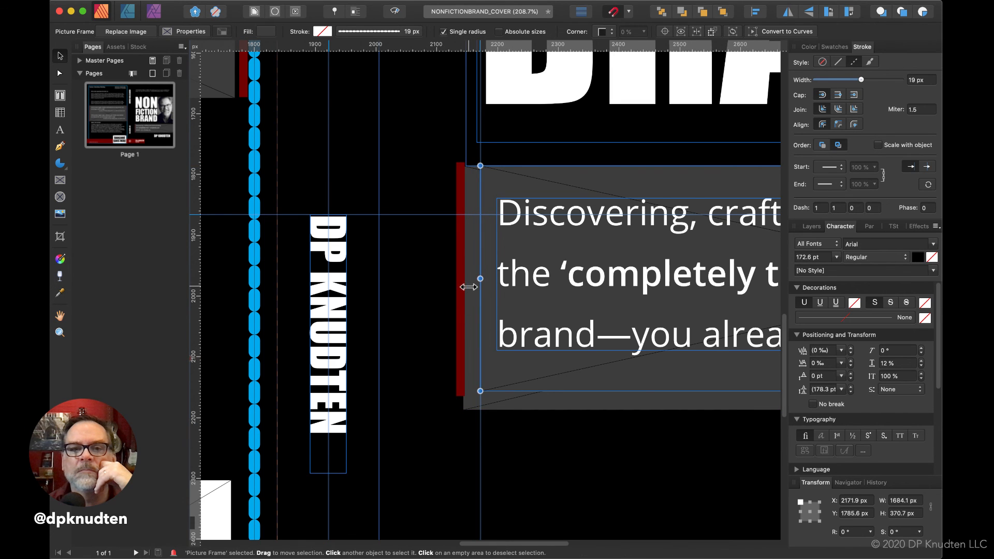
# Step: Delete the larger duplicate grey picture frame behind the front cover tagline and select the red line beside it
pyautogui.click(469, 287)
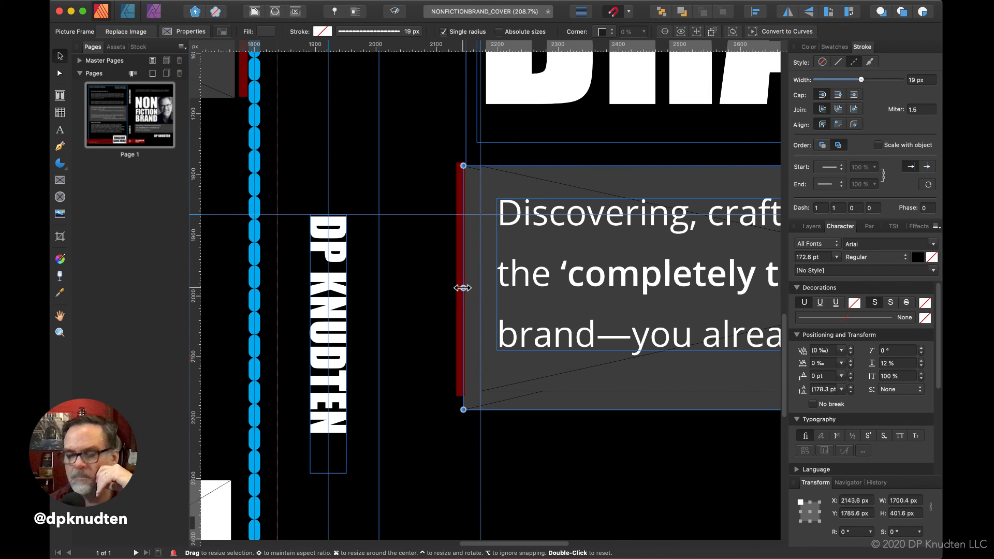
pyautogui.click(459, 304)
pyautogui.moveTo(459, 304); pyautogui.dragTo(469, 310)
# Step: Pull the tagline grey frame's outer edge in to the front cover's edge, making the frame about 1672 px wide
pyautogui.hscroll(15, 469, 309)
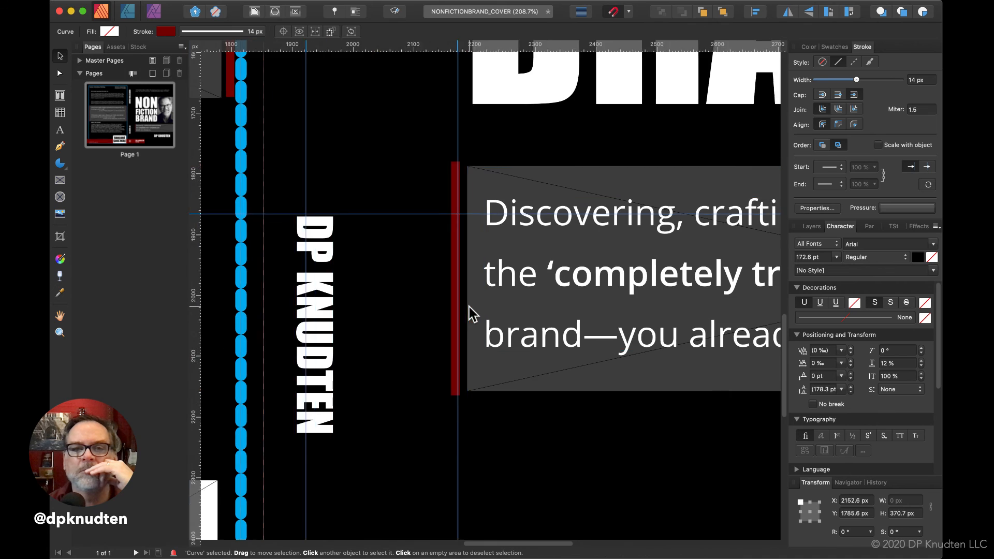
pyautogui.hscroll(-5, 469, 307)
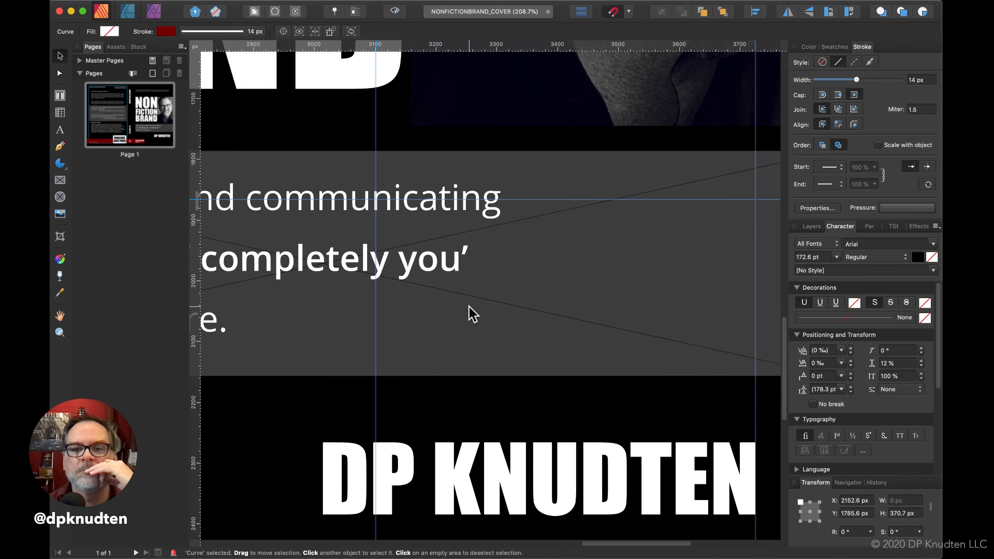
pyautogui.hscroll(6, 469, 306)
pyautogui.click(579, 273)
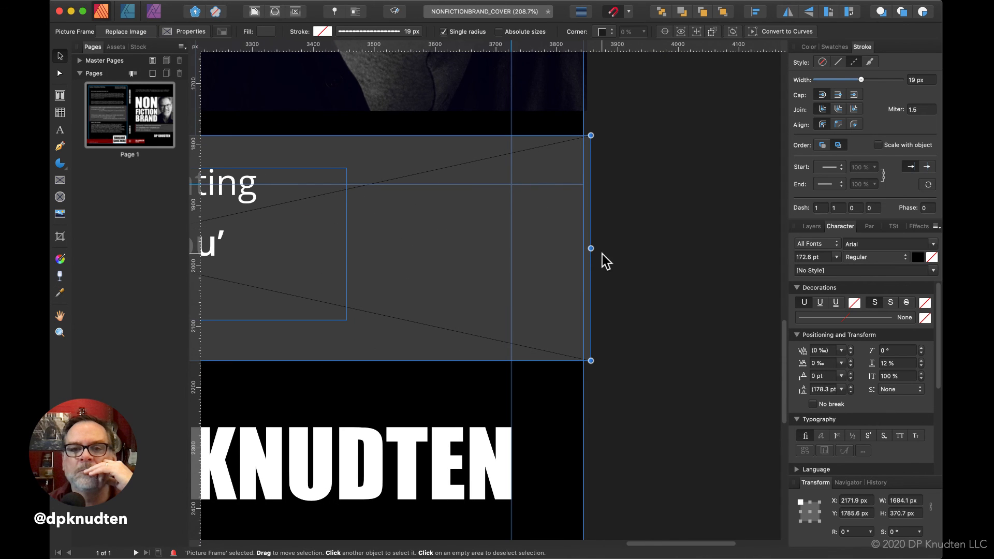
pyautogui.moveTo(590, 249); pyautogui.dragTo(584, 249)
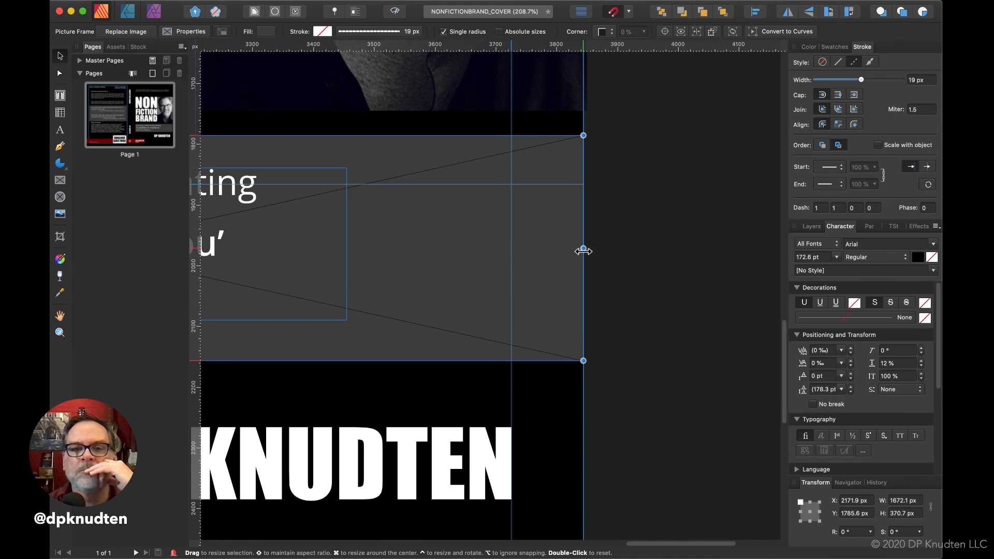
# Step: Shorten the red line beside the tagline box from its lower end to a length of about 362.5 px
pyautogui.hscroll(-10, 342, 279)
pyautogui.hscroll(-3, 354, 247)
pyautogui.scroll(-1, 353, 246)
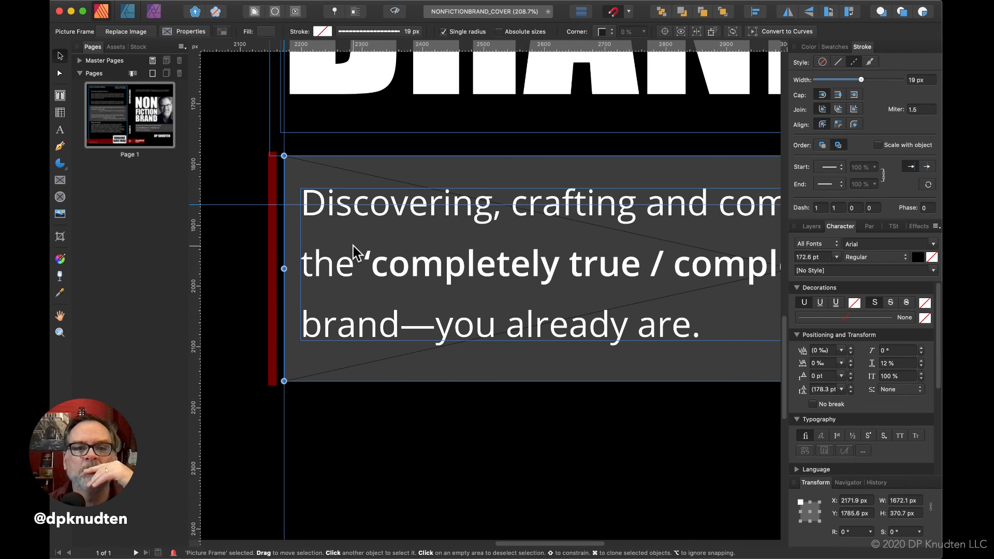
pyautogui.scroll(5, 353, 246)
pyautogui.hscroll(-3, 353, 246)
pyautogui.scroll(-1, 353, 246)
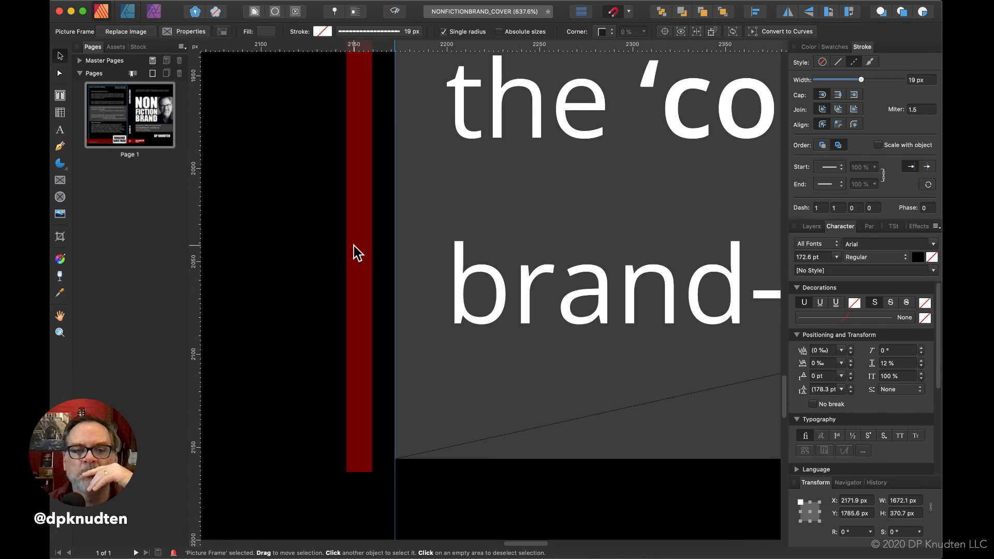
pyautogui.click(365, 458)
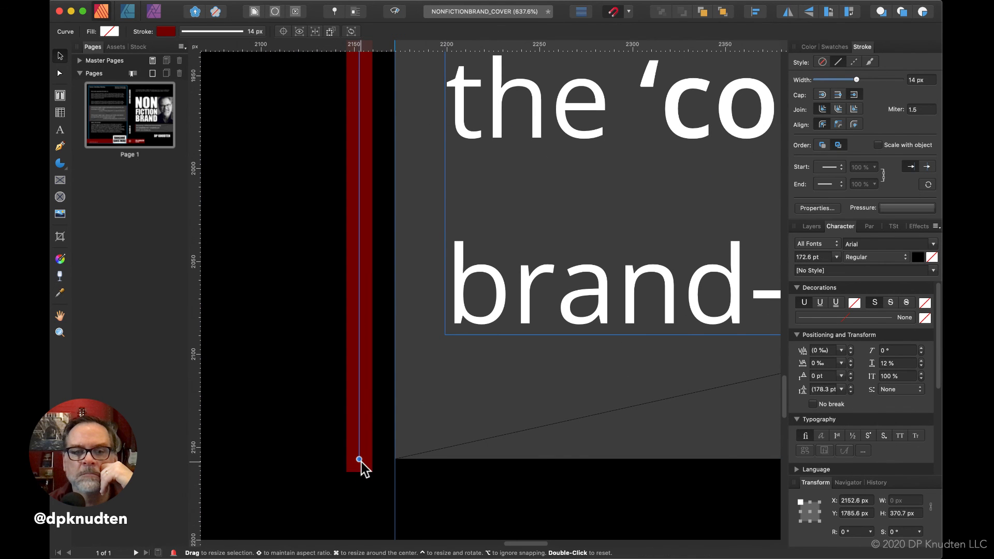
pyautogui.moveTo(360, 461); pyautogui.dragTo(361, 445)
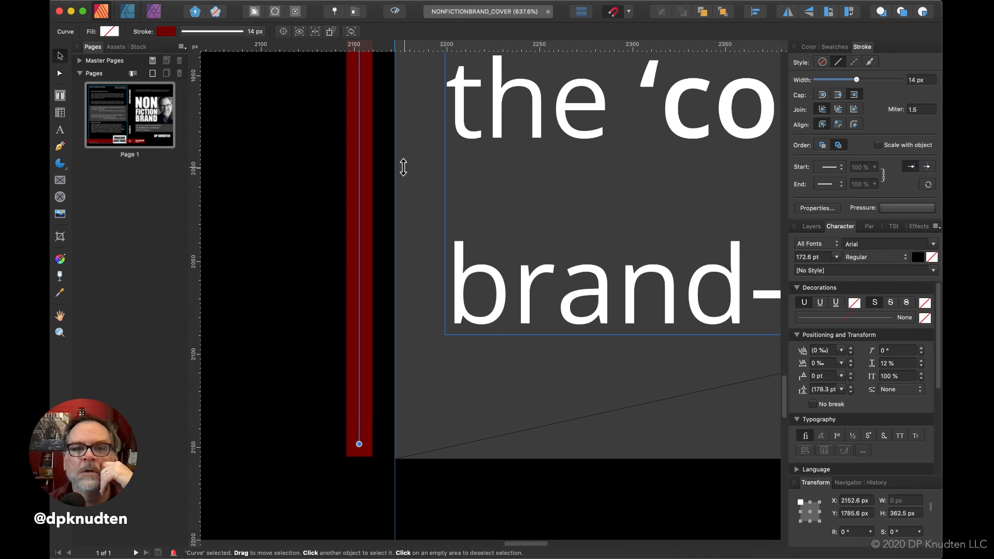
# Step: Add a horizontal guide along the grey box's lower edge and extend the red line's lower end to it, about 363 px long
pyautogui.moveTo(381, 50); pyautogui.dragTo(282, 459)
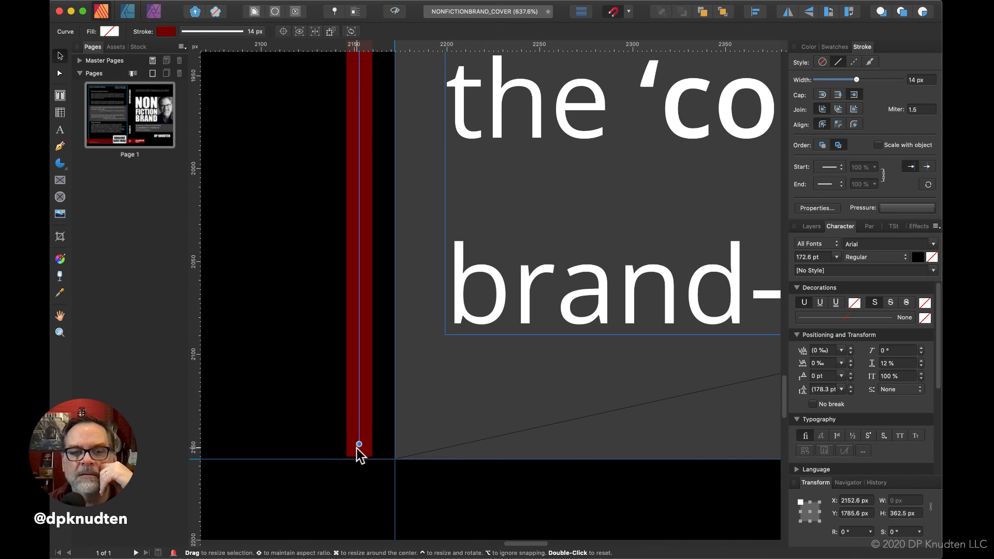
pyautogui.moveTo(357, 444); pyautogui.dragTo(309, 194)
# Step: Place a horizontal guide along the upper edge of the front cover's grey tagline box
pyautogui.scroll(10, 300, 110)
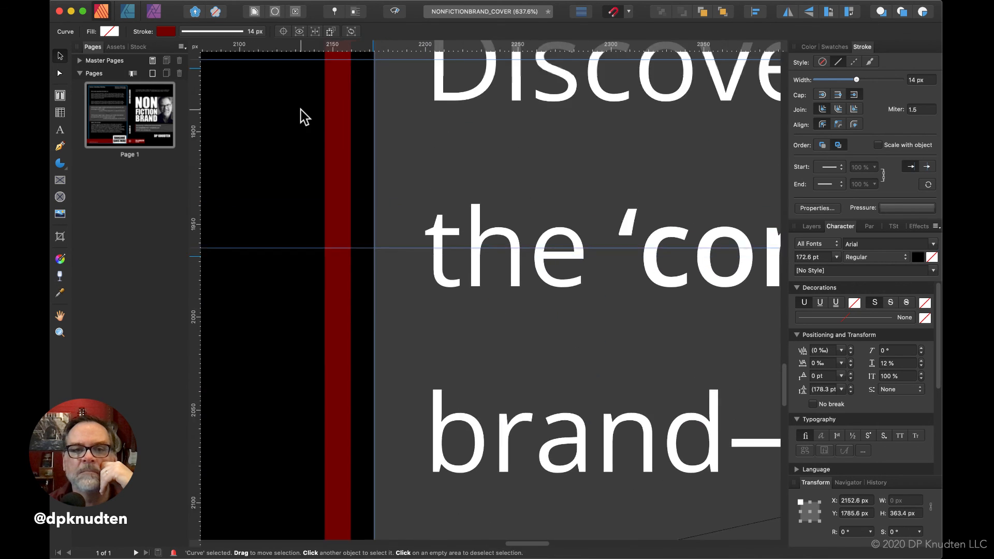
pyautogui.scroll(-6, 284, 390)
pyautogui.hscroll(-2, 285, 390)
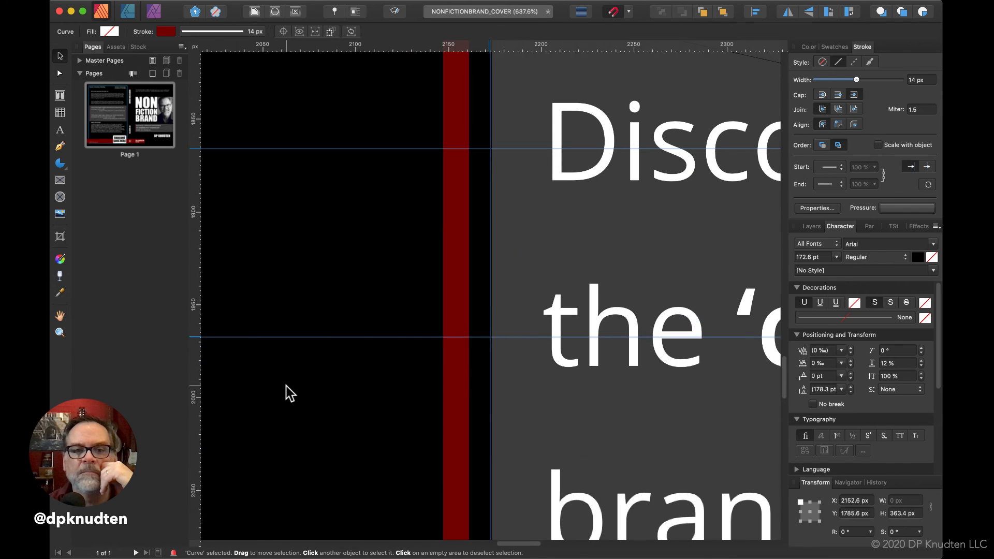
pyautogui.moveTo(325, 355); pyautogui.dragTo(350, 91)
pyautogui.scroll(4, 351, 97)
pyautogui.hscroll(1, 351, 98)
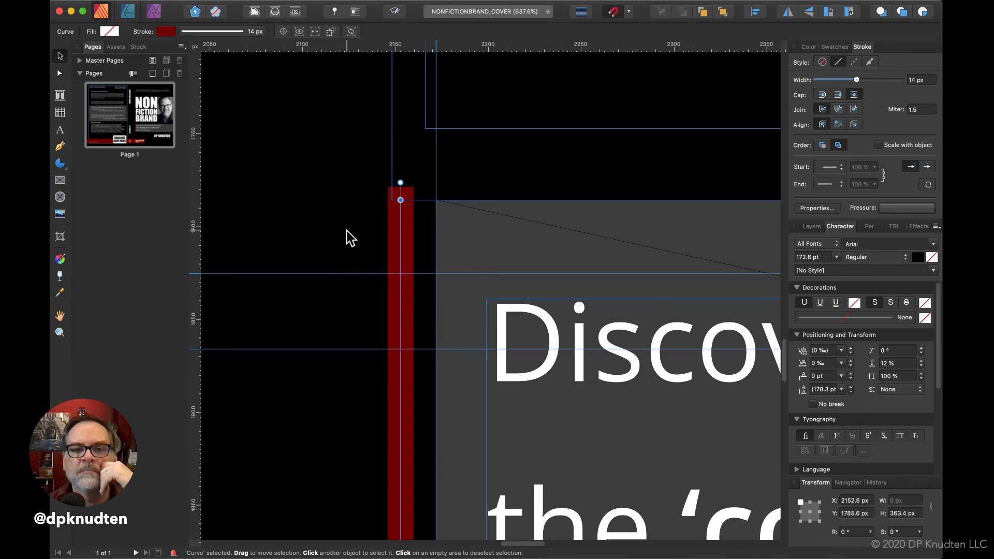
pyautogui.moveTo(364, 272); pyautogui.dragTo(366, 197)
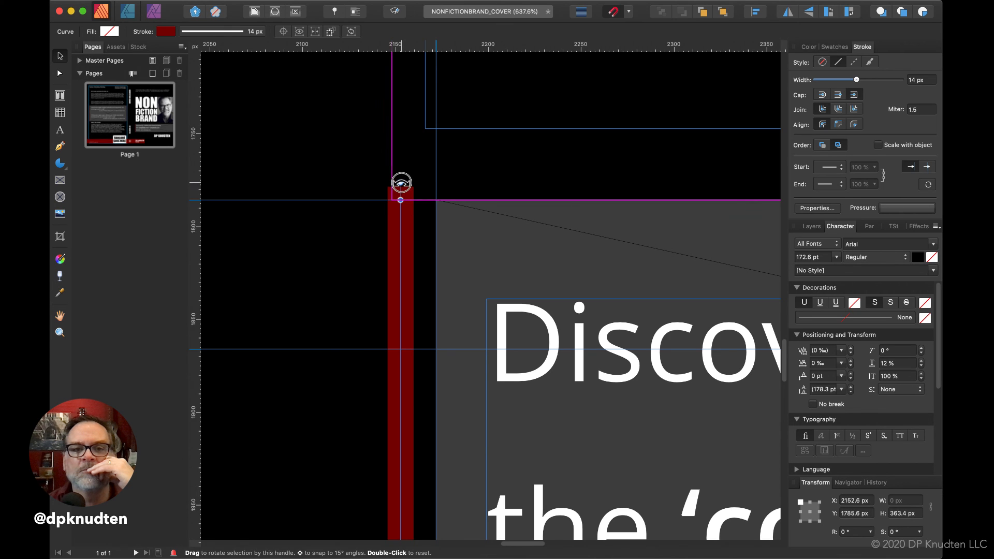
# Step: Shorten the red line beside the tagline box from its upper end to the guide at the box's upper edge, about 356.5 px long
pyautogui.moveTo(399, 181); pyautogui.dragTo(395, 212)
pyautogui.press('super+z')
pyautogui.scroll(8, 459, 256)
pyautogui.click(467, 257)
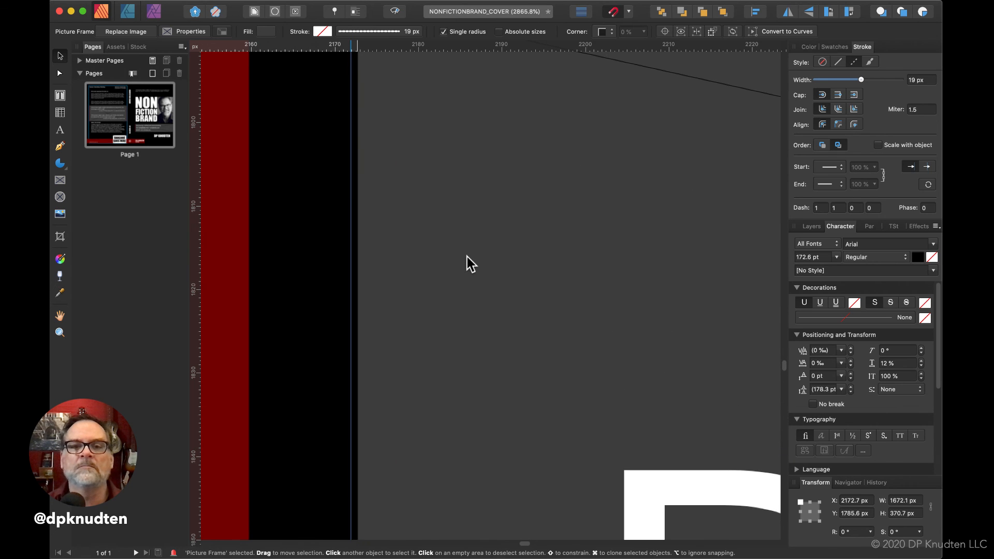
pyautogui.scroll(6, 467, 256)
pyautogui.scroll(6, 467, 257)
pyautogui.hscroll(-5, 467, 257)
pyautogui.scroll(-6, 467, 257)
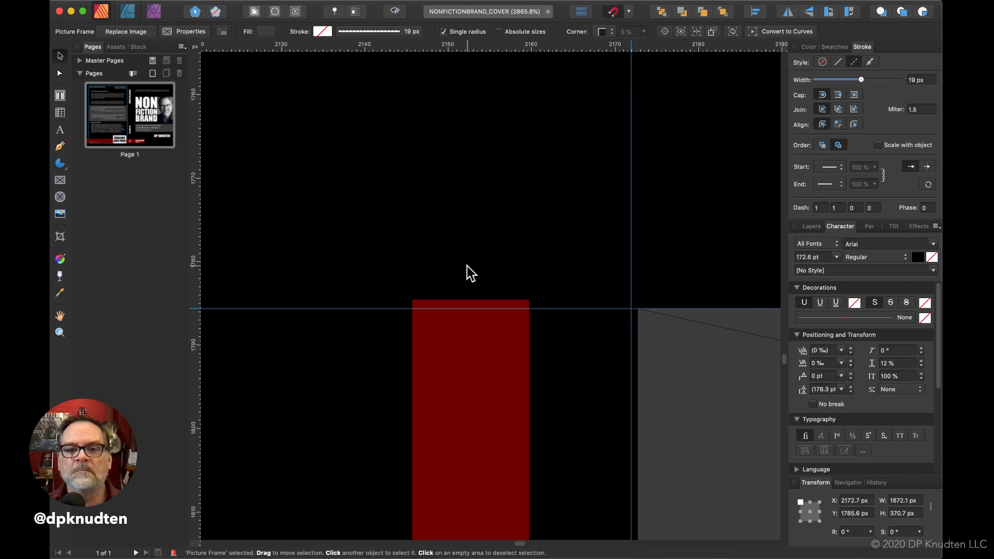
pyautogui.click(466, 333)
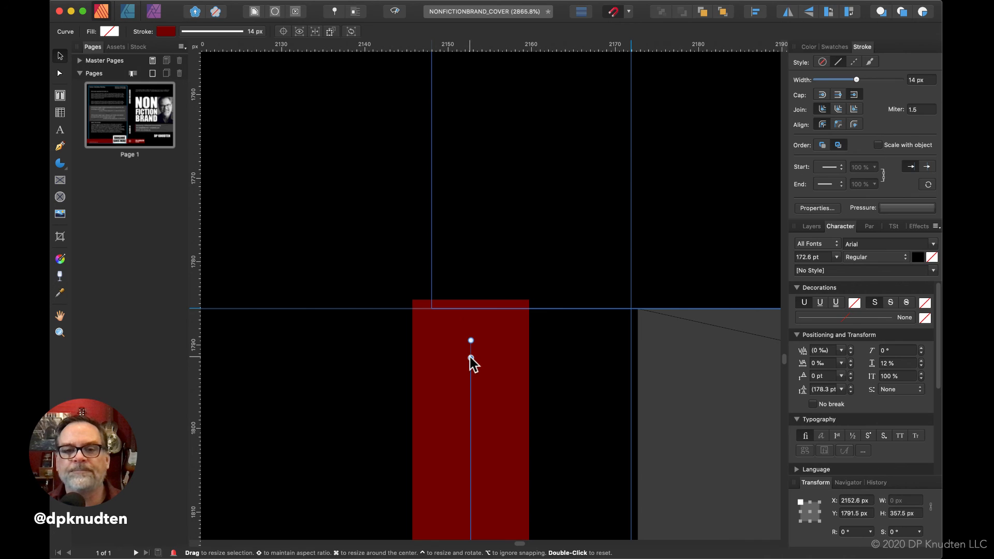
pyautogui.moveTo(469, 361); pyautogui.dragTo(468, 366)
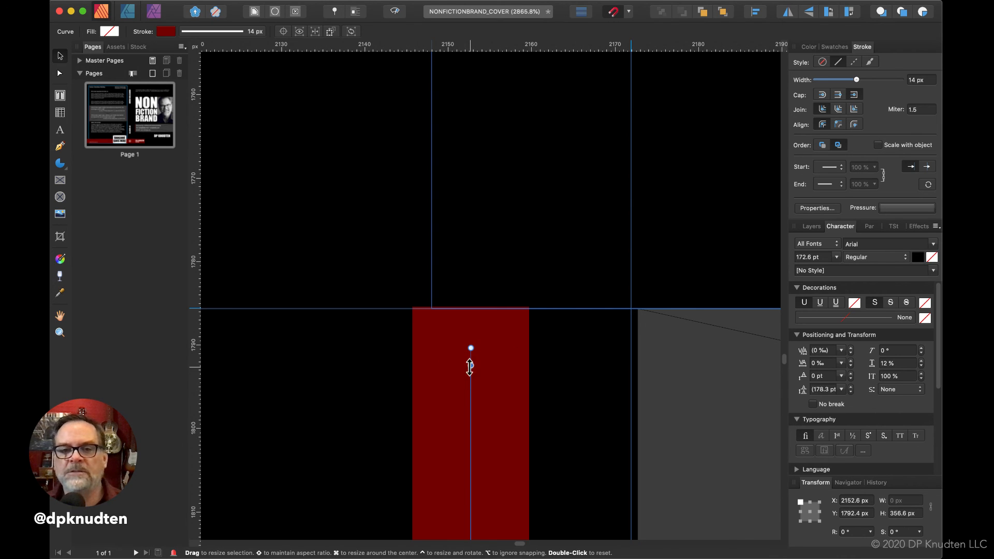
pyautogui.moveTo(470, 370); pyautogui.dragTo(470, 366)
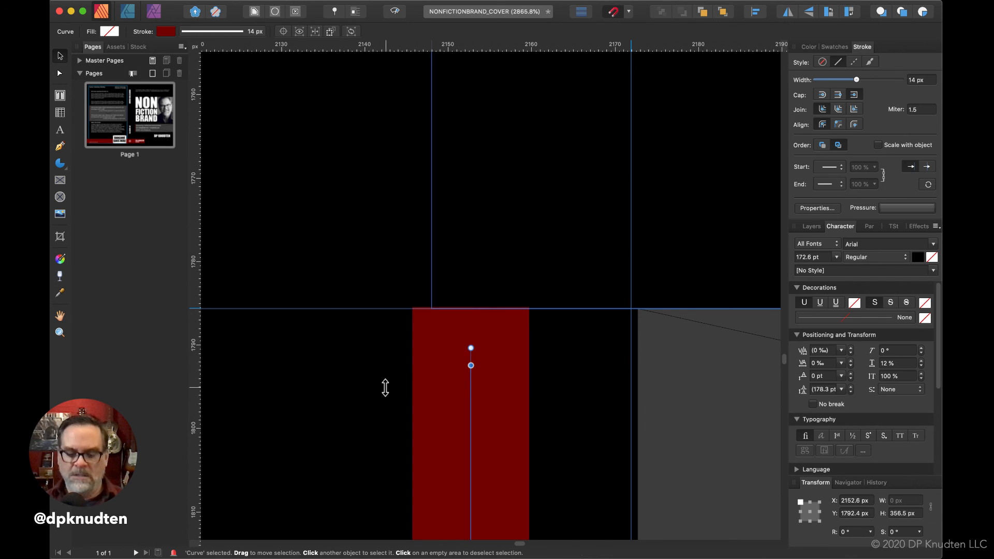
# Step: Copy the vertical red line beside the back cover's quote box and paste it over the upper part of the front cover
pyautogui.press('super+0')
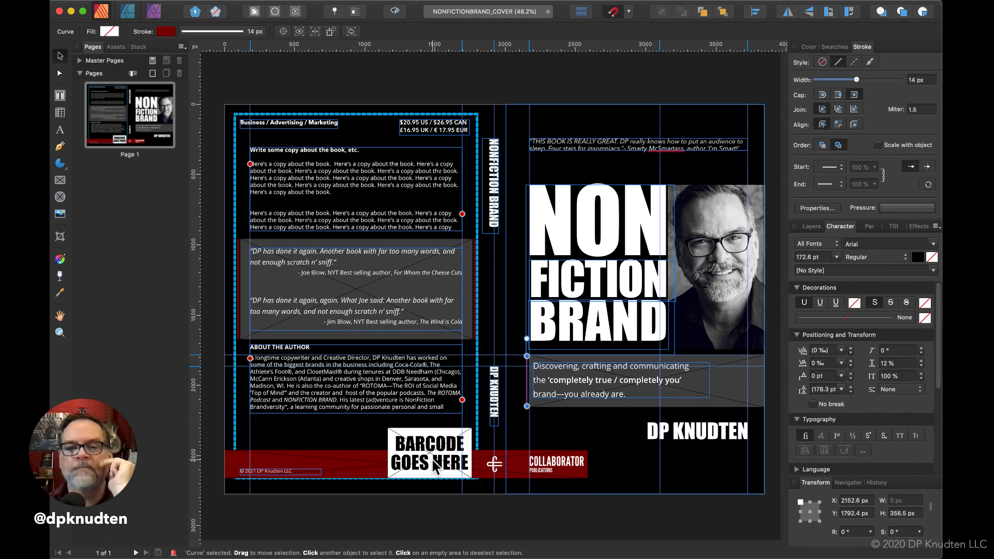
pyautogui.scroll(5, 433, 460)
pyautogui.hscroll(2, 433, 459)
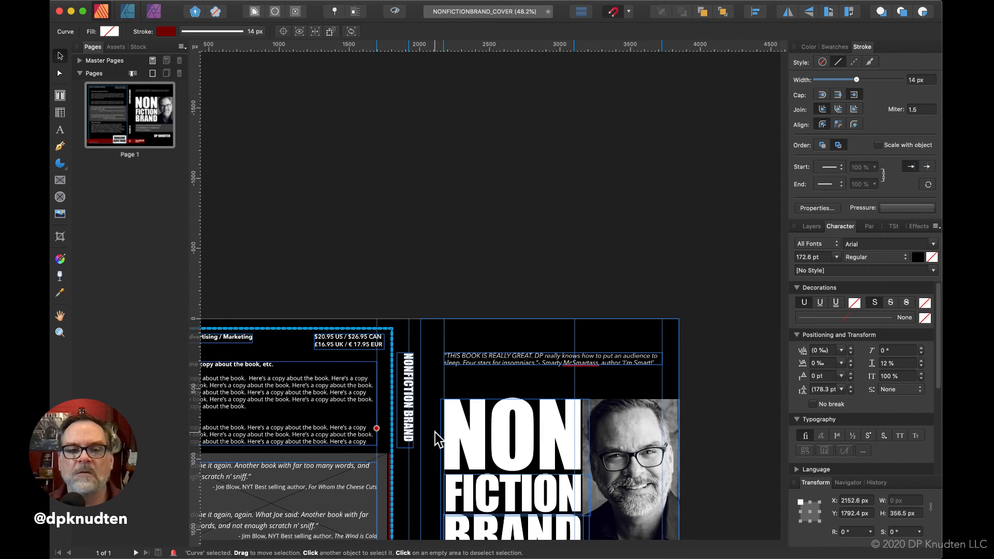
pyautogui.scroll(8, 435, 433)
pyautogui.scroll(-6, 435, 433)
pyautogui.hscroll(-3, 435, 432)
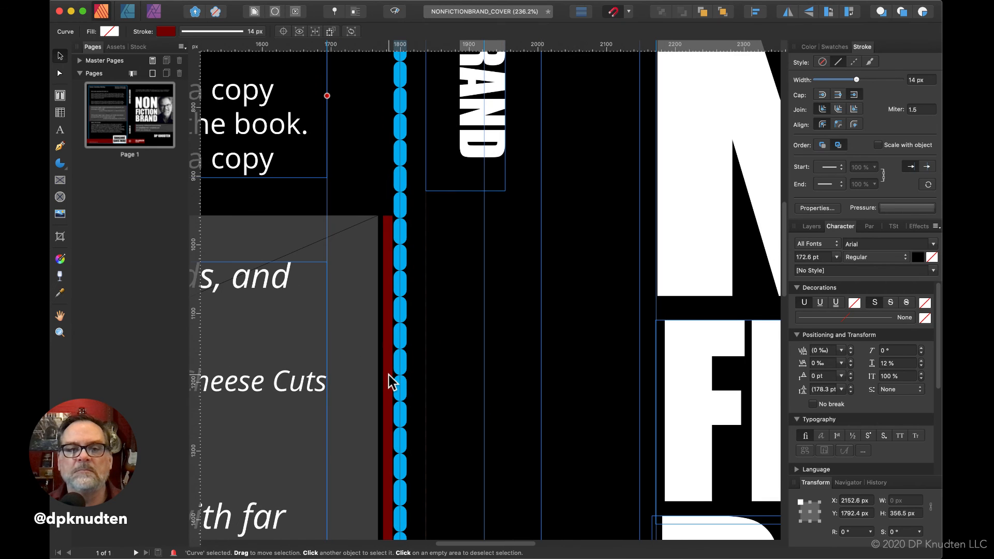
pyautogui.click(388, 374)
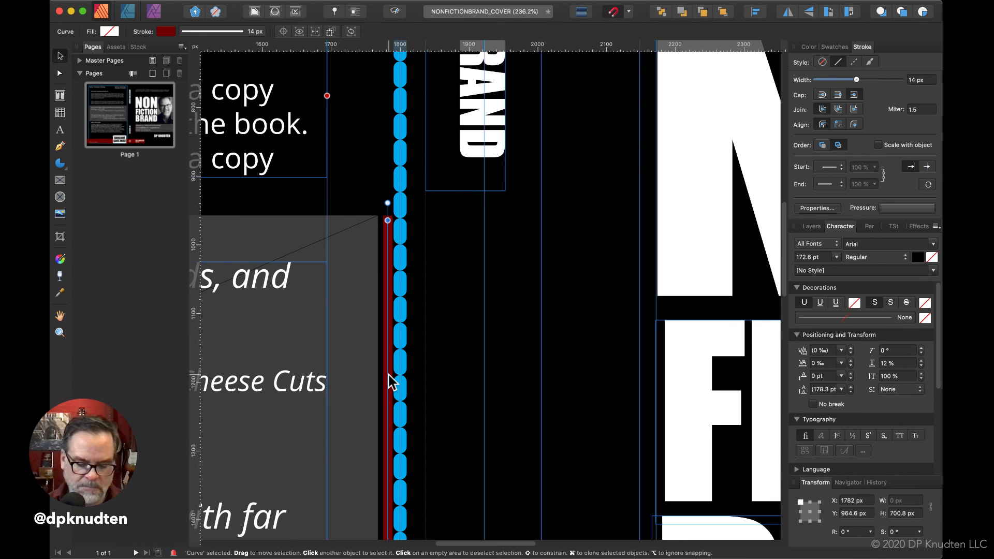
pyautogui.hscroll(8, 390, 375)
pyautogui.scroll(12, 390, 375)
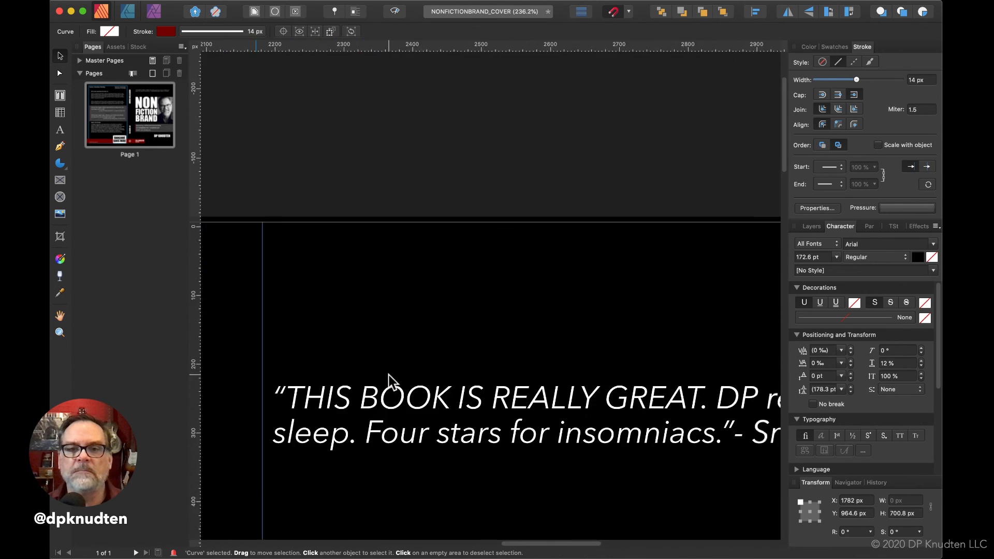
pyautogui.click(504, 228)
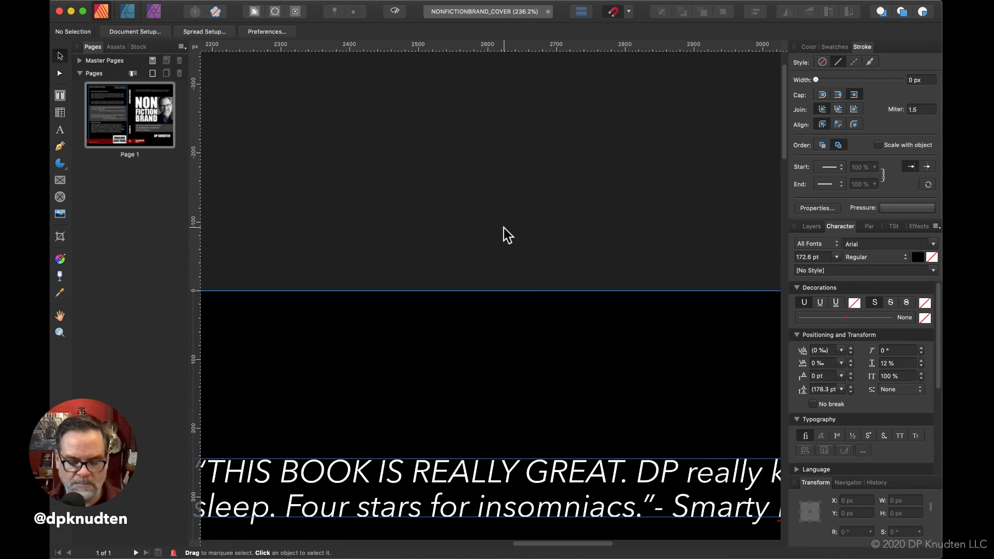
pyautogui.press('super+v')
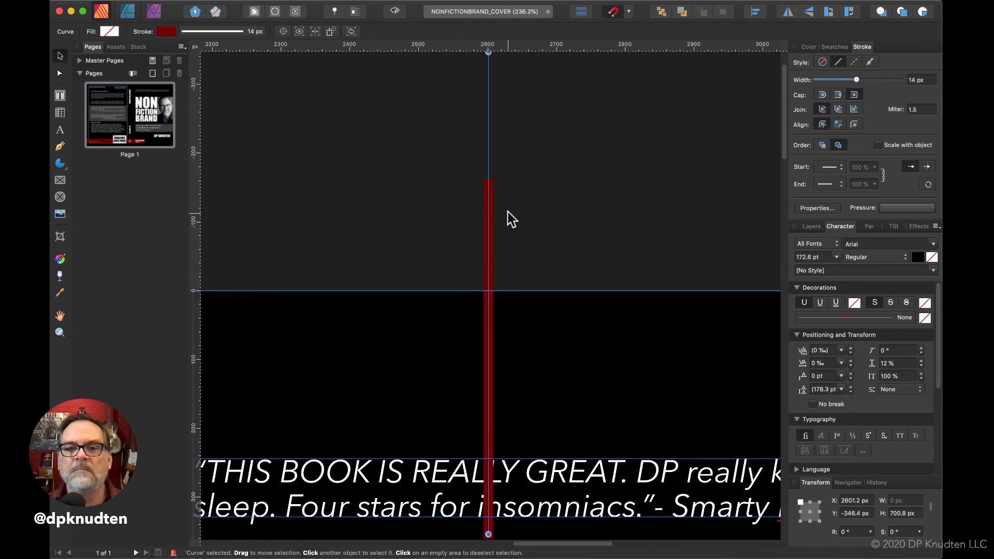
# Step: Rotate the pasted red line to 90° so it lies horizontally along the front cover's upper edge
pyautogui.moveTo(476, 196); pyautogui.dragTo(318, 288)
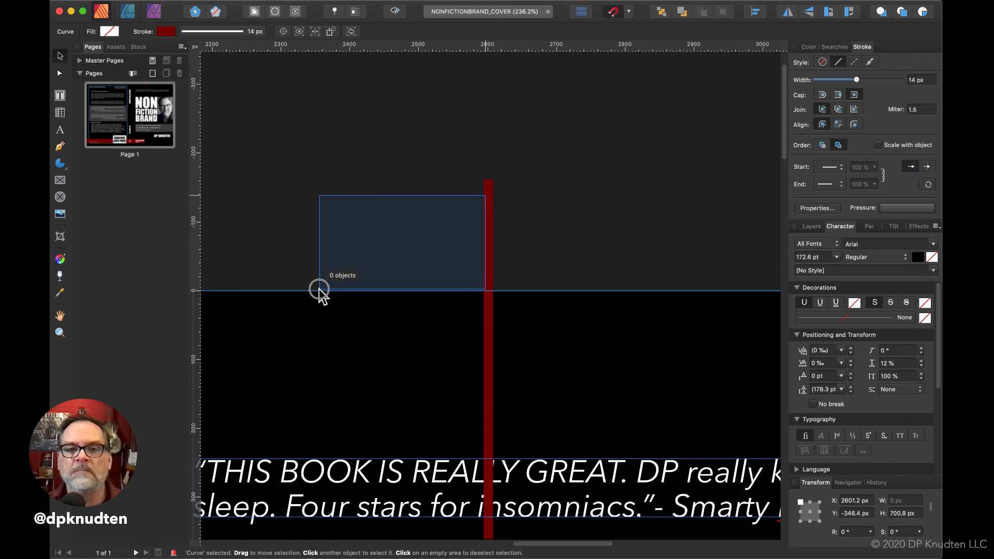
pyautogui.click(489, 199)
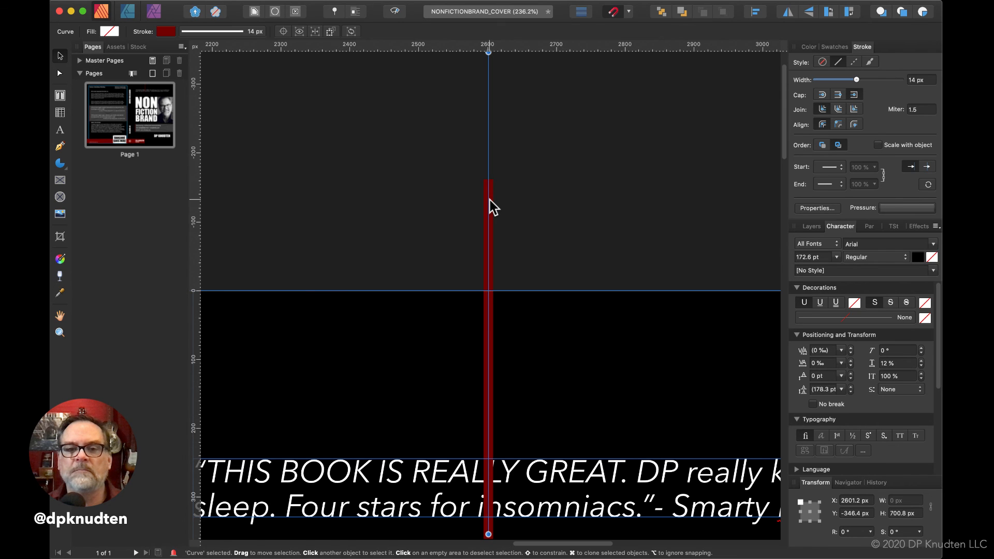
pyautogui.scroll(-5, 490, 200)
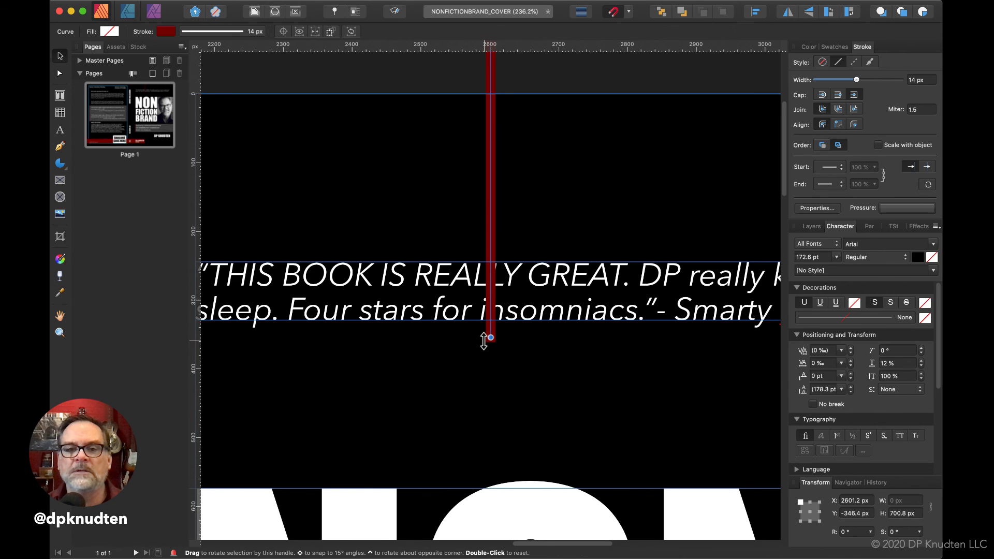
pyautogui.moveTo(489, 342)
pyautogui.mouseDown()
pyautogui.moveTo(650, 294)
pyautogui.moveTo(778, 134)
pyautogui.moveTo(780, 83)
pyautogui.moveTo(767, 108)
pyautogui.mouseUp()
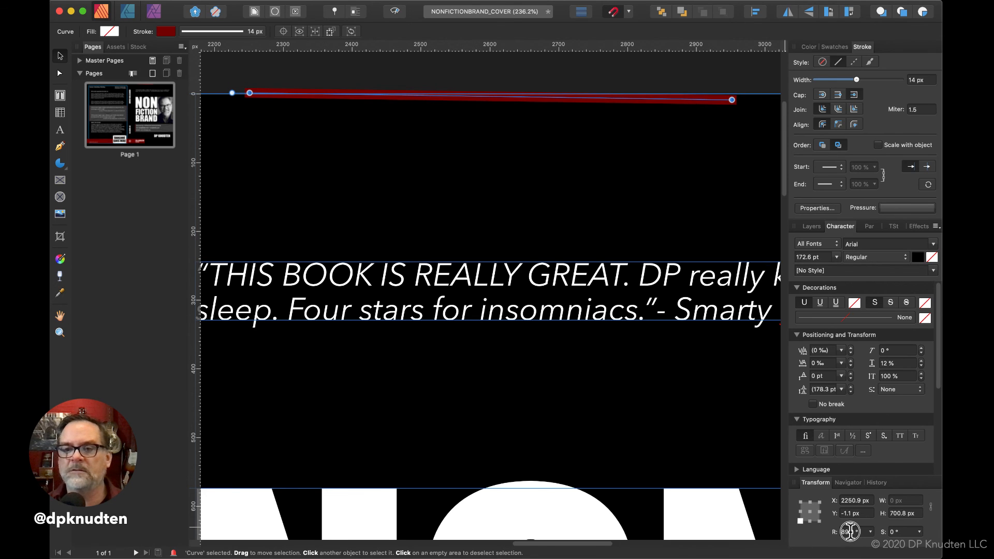
pyautogui.press('Return')
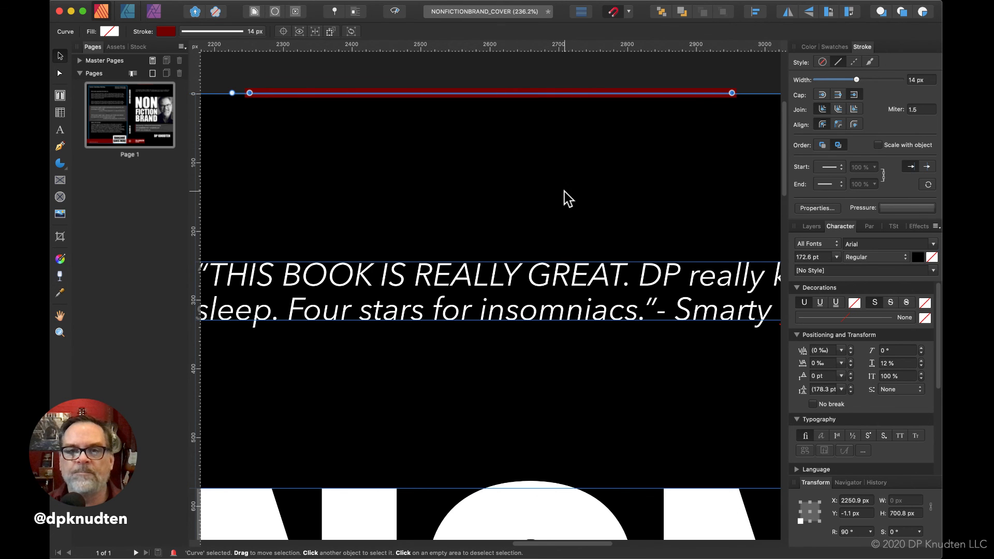
# Step: Place the horizontal red line just above the front cover quote and extend it to the quote frame's full width, about 1553.5 px
pyautogui.scroll(-5, 564, 193)
pyautogui.moveTo(566, 144); pyautogui.dragTo(541, 212)
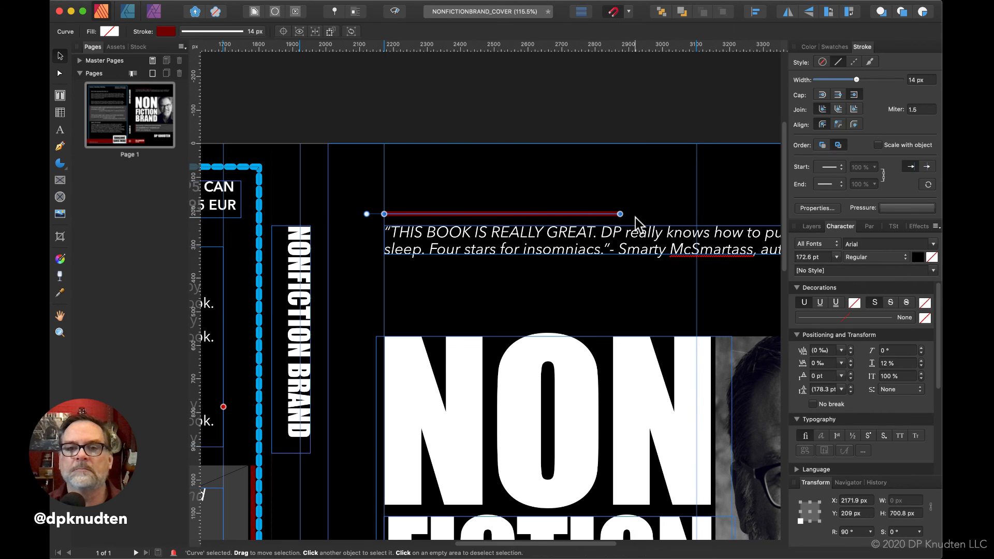
pyautogui.hscroll(5, 635, 217)
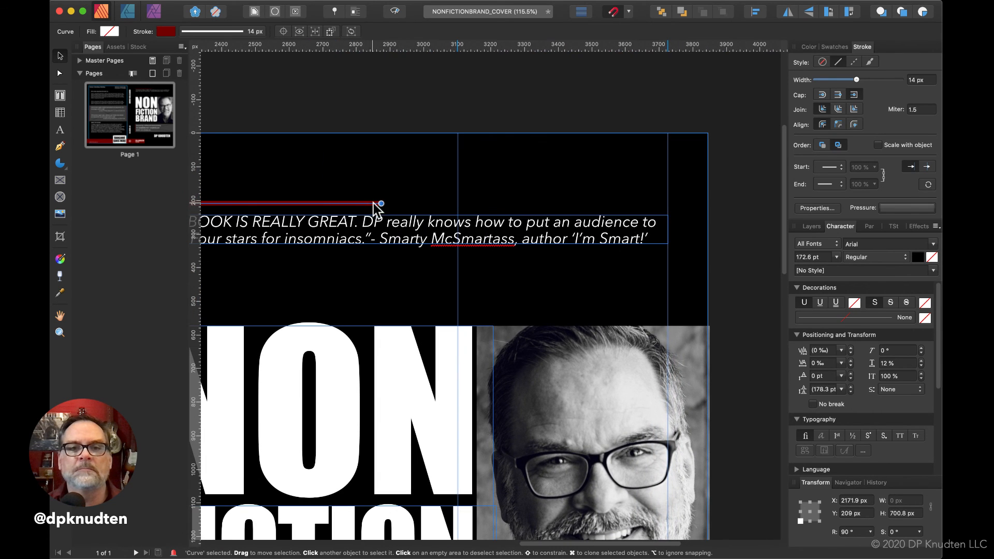
pyautogui.moveTo(381, 203); pyautogui.dragTo(666, 203)
pyautogui.scroll(-5, 424, 250)
pyautogui.hscroll(-5, 424, 251)
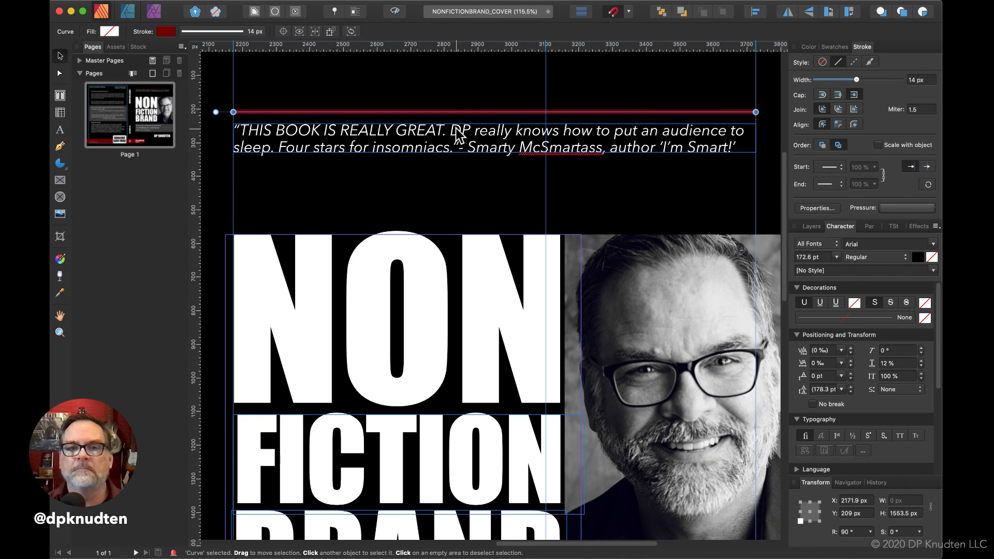
# Step: Move the front cover quote up to Y about 139 px and place the red line, thinned to 10 px, beneath it at Y about 263.4 px
pyautogui.moveTo(474, 114); pyautogui.dragTo(490, 93)
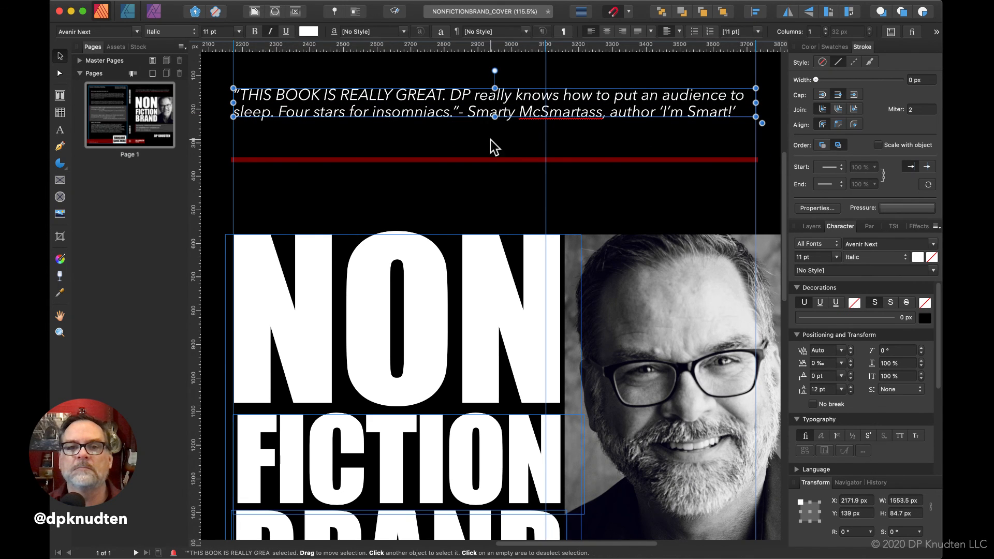
pyautogui.moveTo(497, 160); pyautogui.dragTo(497, 132)
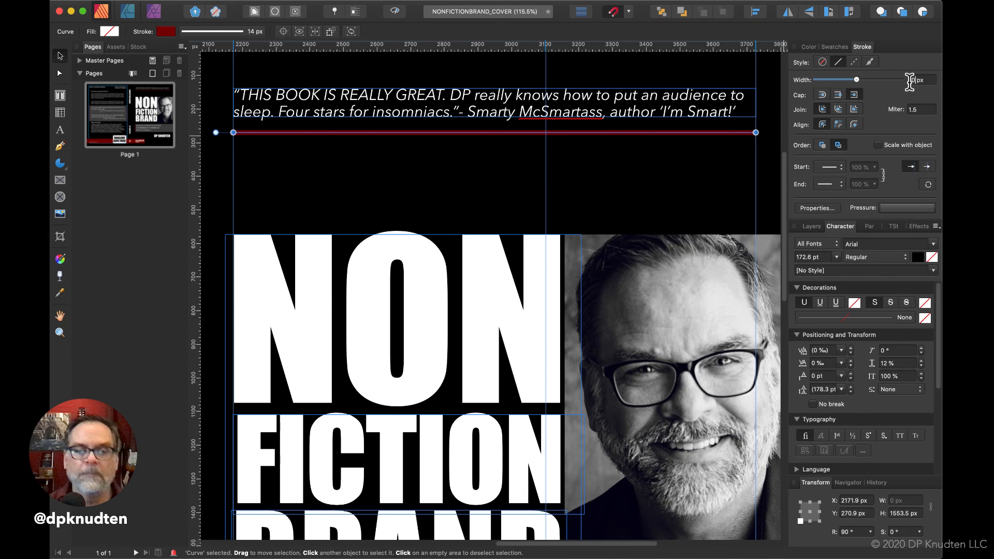
pyautogui.press('Return')
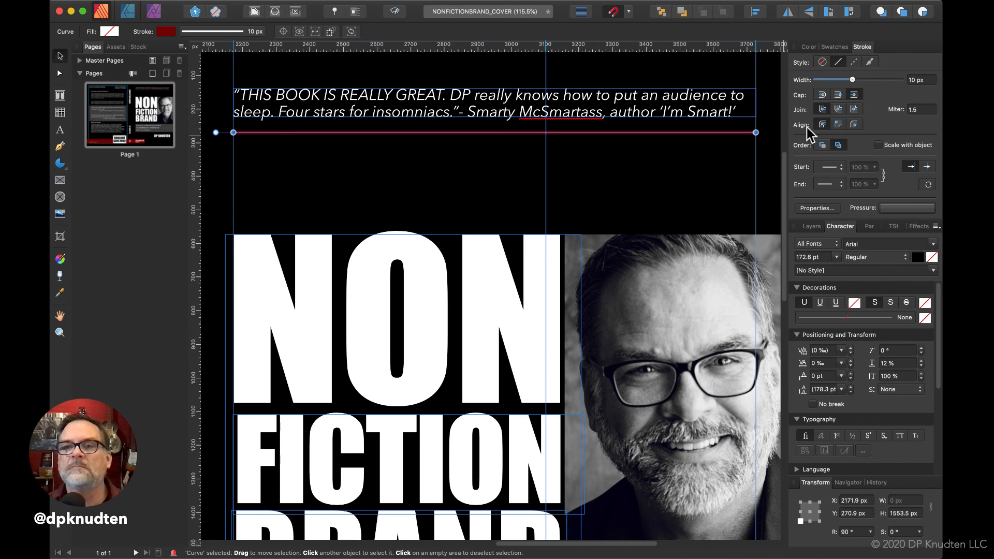
pyautogui.scroll(5, 737, 163)
pyautogui.scroll(5, 736, 163)
pyautogui.hscroll(-3, 736, 164)
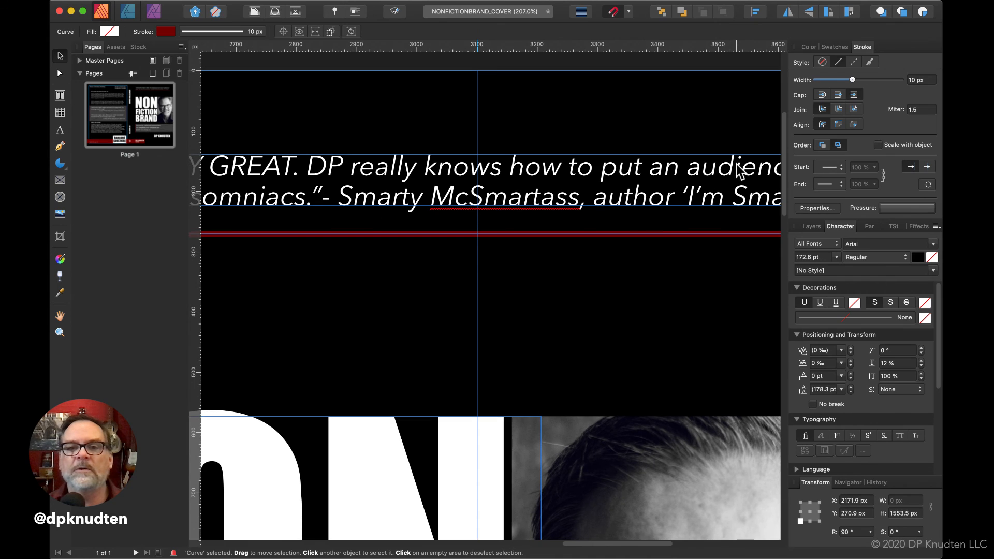
pyautogui.moveTo(581, 235); pyautogui.dragTo(579, 231)
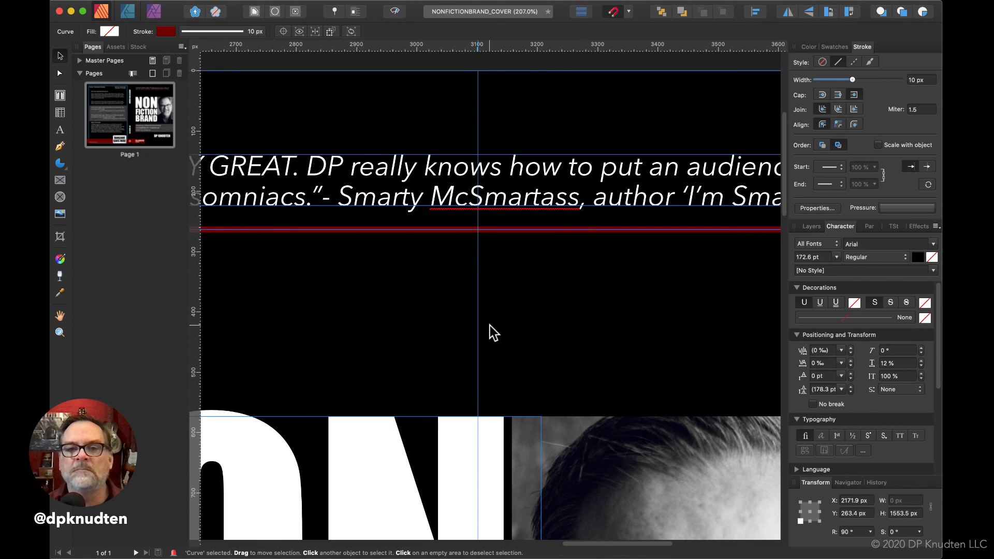
# Step: Replace the paragraph break before "brand" in the front cover tagline with a line break
pyautogui.scroll(-5, 432, 365)
pyautogui.scroll(-3, 439, 346)
pyautogui.scroll(-10, 439, 346)
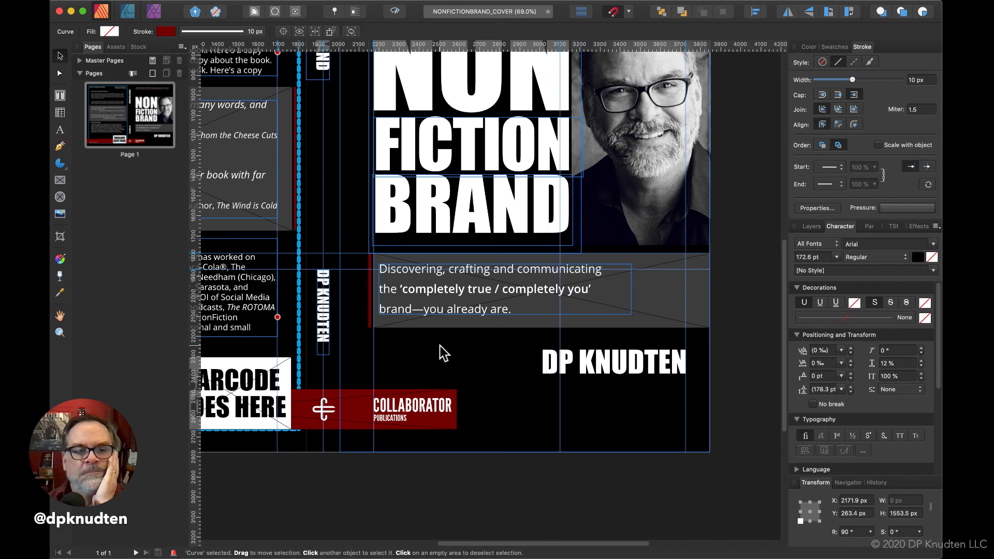
pyautogui.scroll(-3, 532, 383)
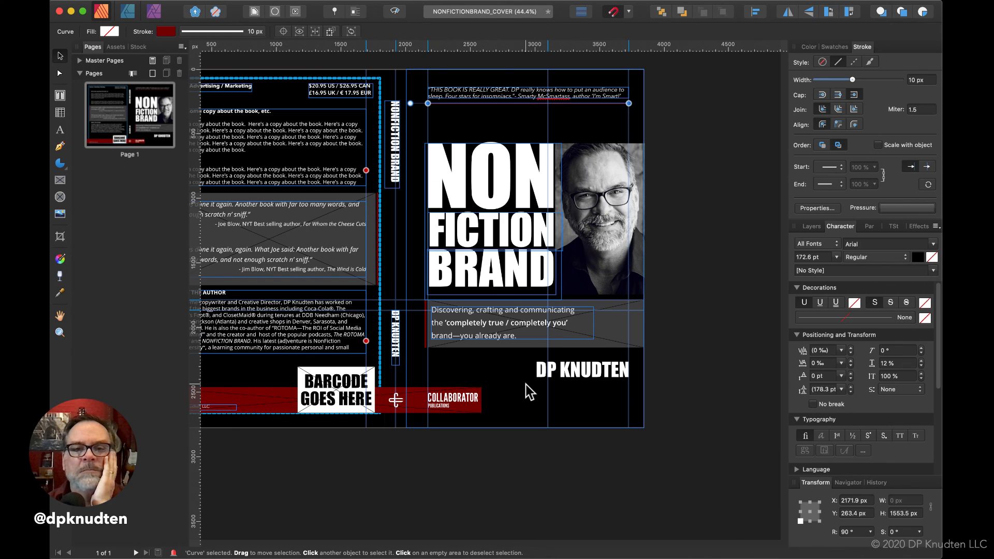
pyautogui.doubleClick(584, 330)
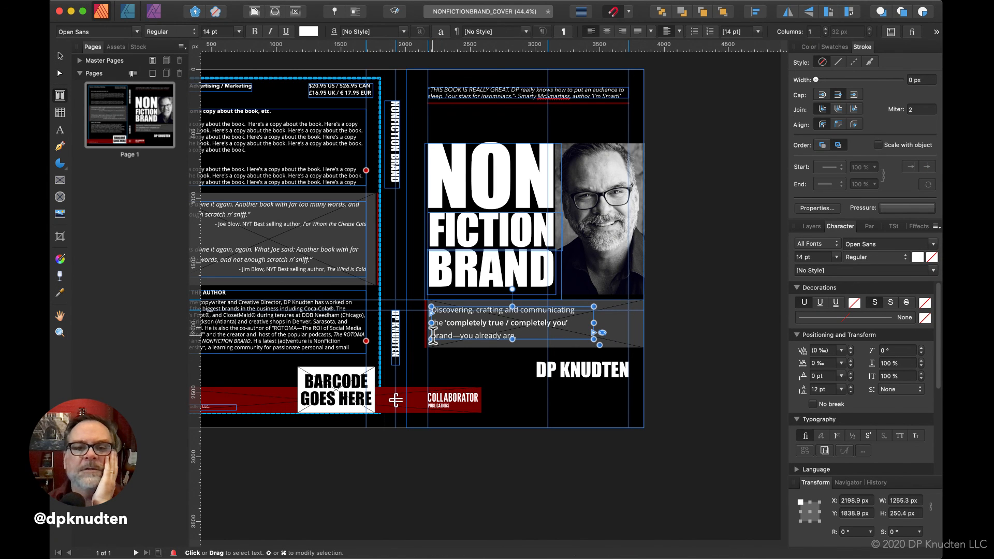
pyautogui.press('Escape')
pyautogui.scroll(5, 515, 348)
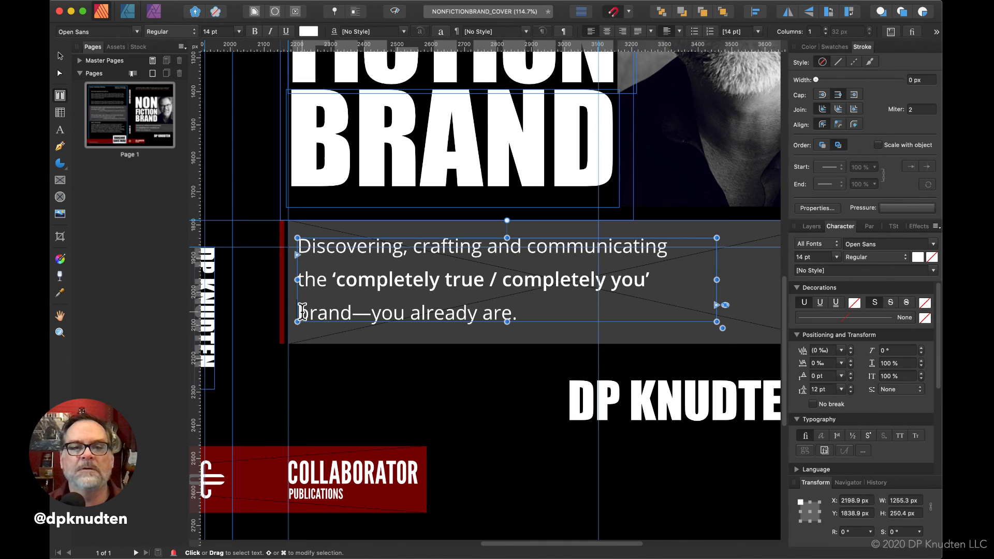
pyautogui.press('BackSpace')
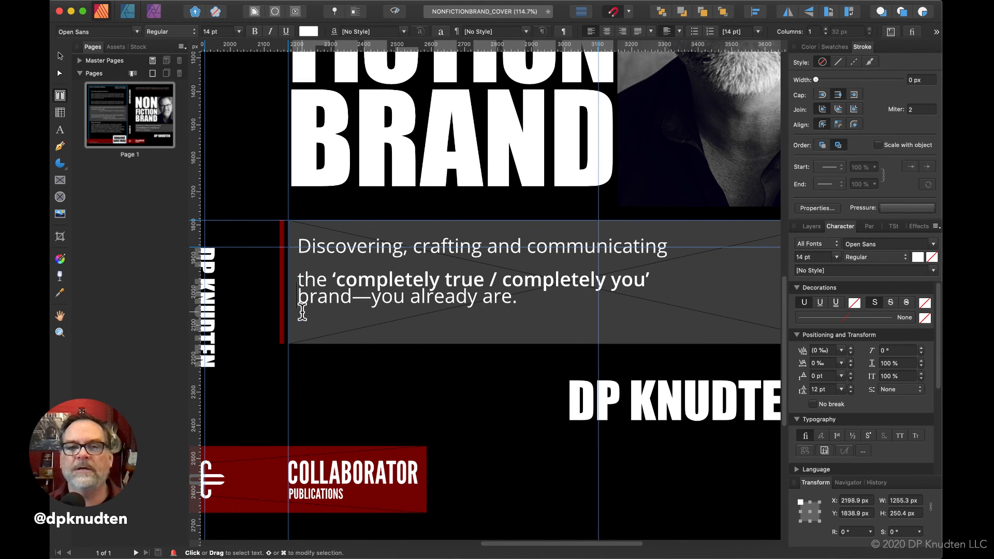
pyautogui.press('BackSpace')
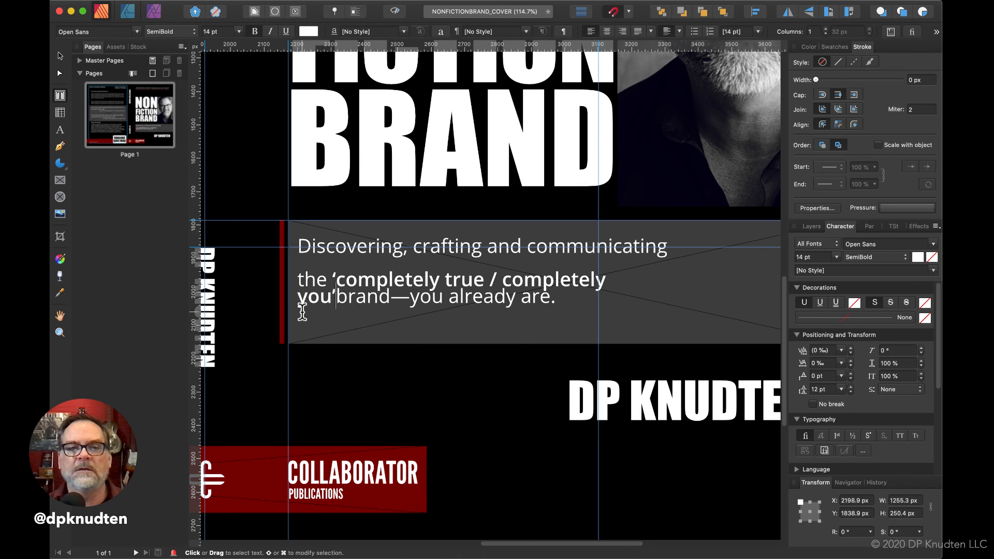
pyautogui.hotkey('shift', 'Return')
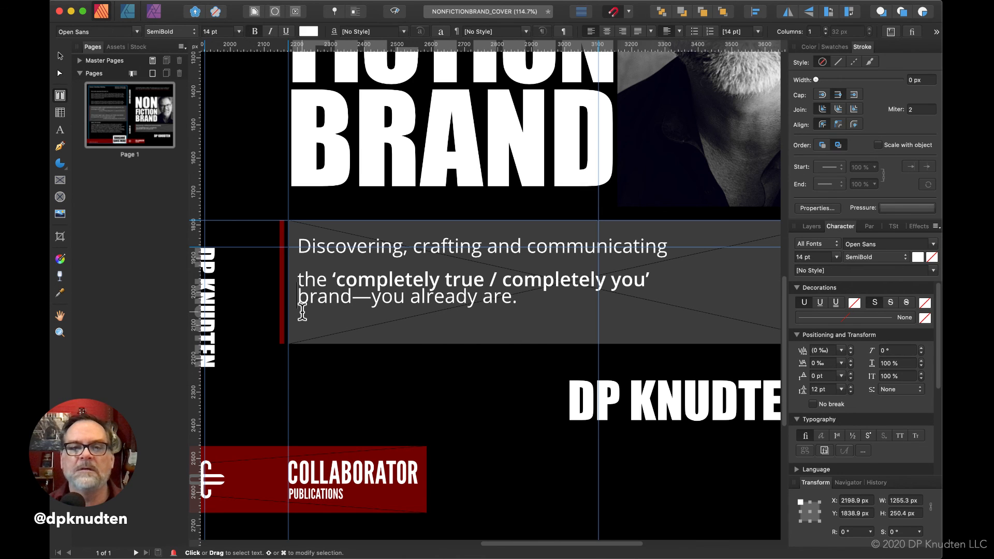
# Step: Start a new paragraph after "brand—" in the tagline and extend the text frame down to the grey box's lower edge, about 317.4 px high
pyautogui.click(373, 298)
pyautogui.press('Return')
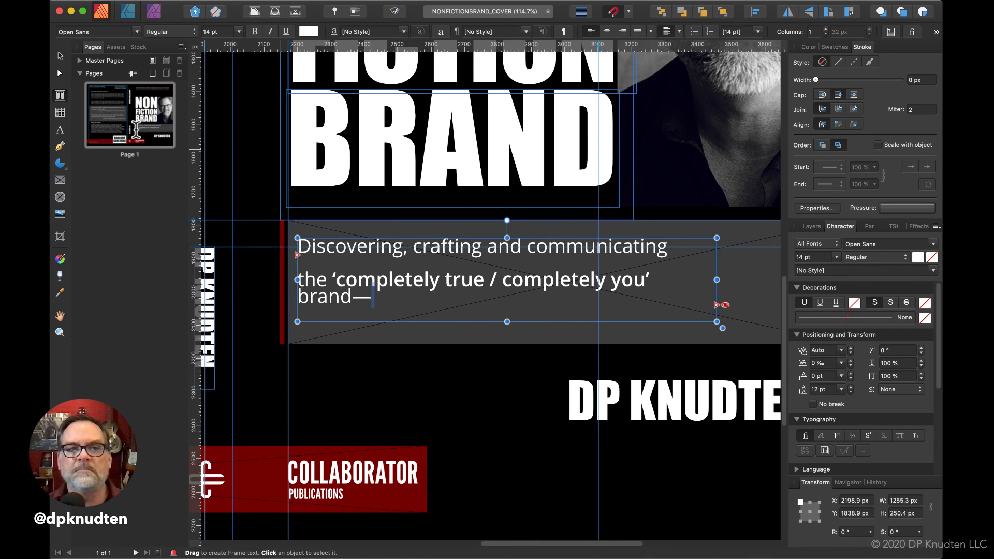
pyautogui.click(60, 55)
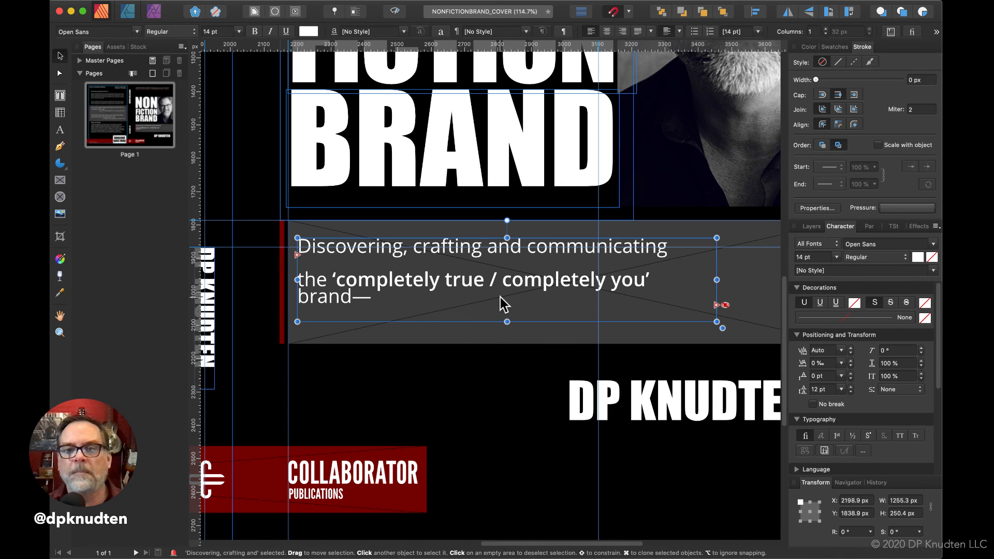
pyautogui.moveTo(506, 322); pyautogui.dragTo(507, 344)
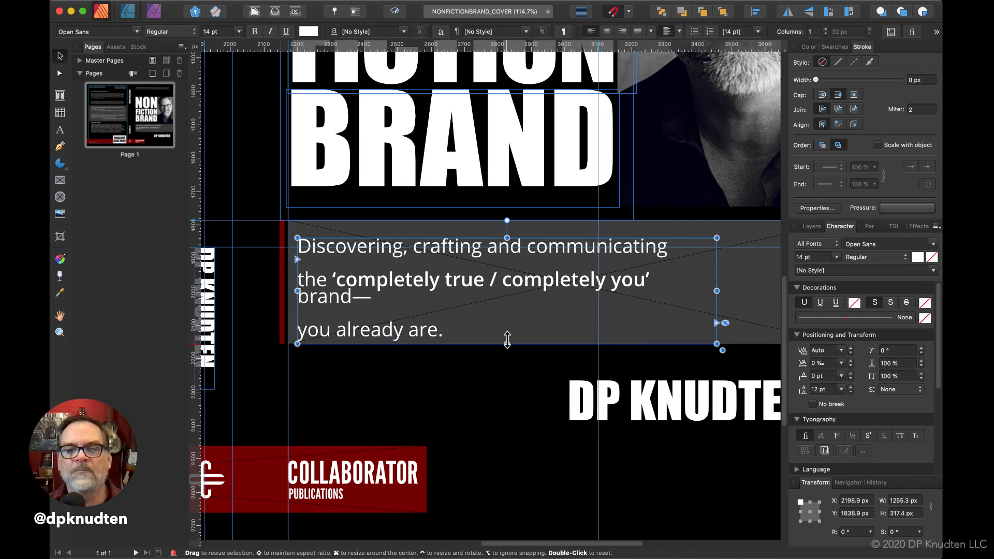
# Step: Set the leading of all the front cover tagline text to 10 pt and widen its frame to about 1355 px
pyautogui.tripleClick(492, 327)
pyautogui.press('super+a')
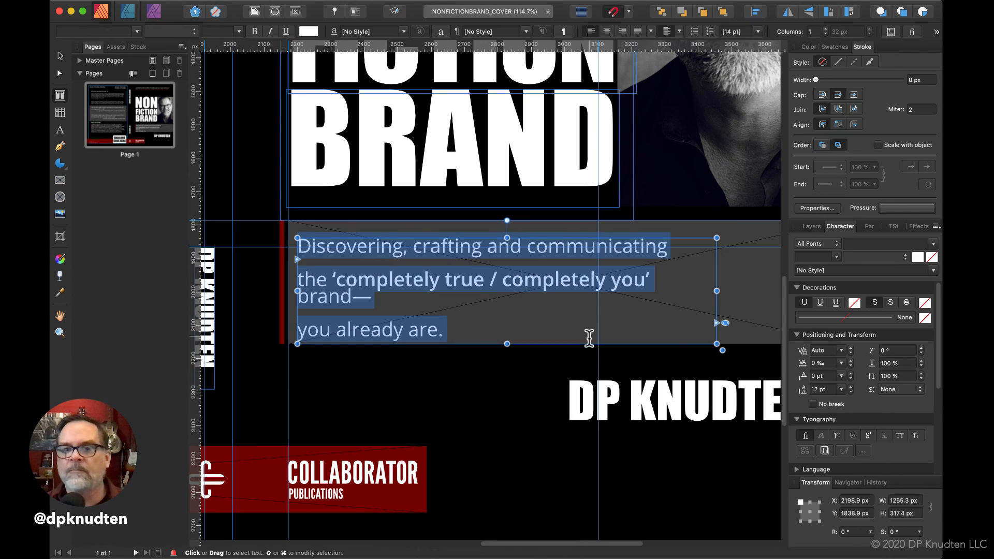
pyautogui.click(816, 389)
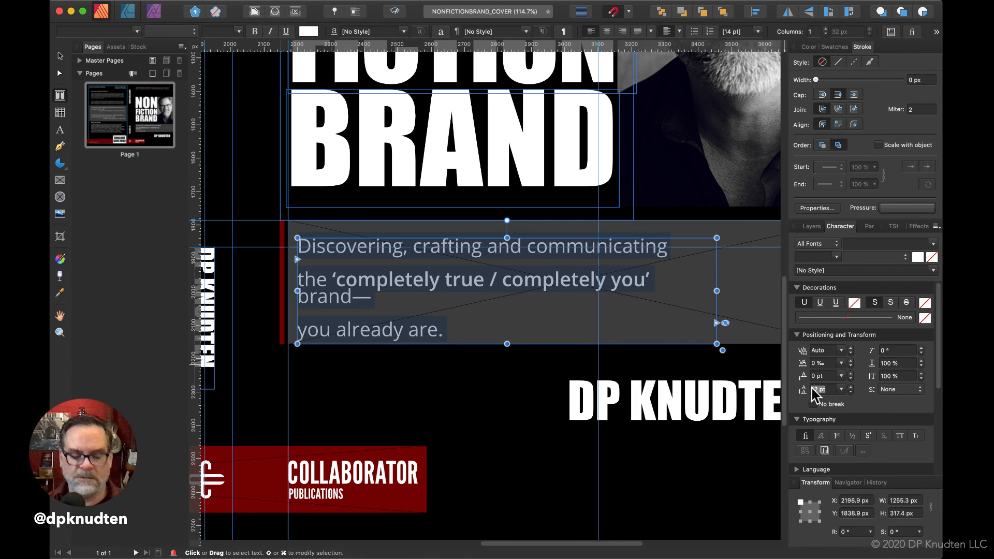
pyautogui.write('10')
pyautogui.press('Return')
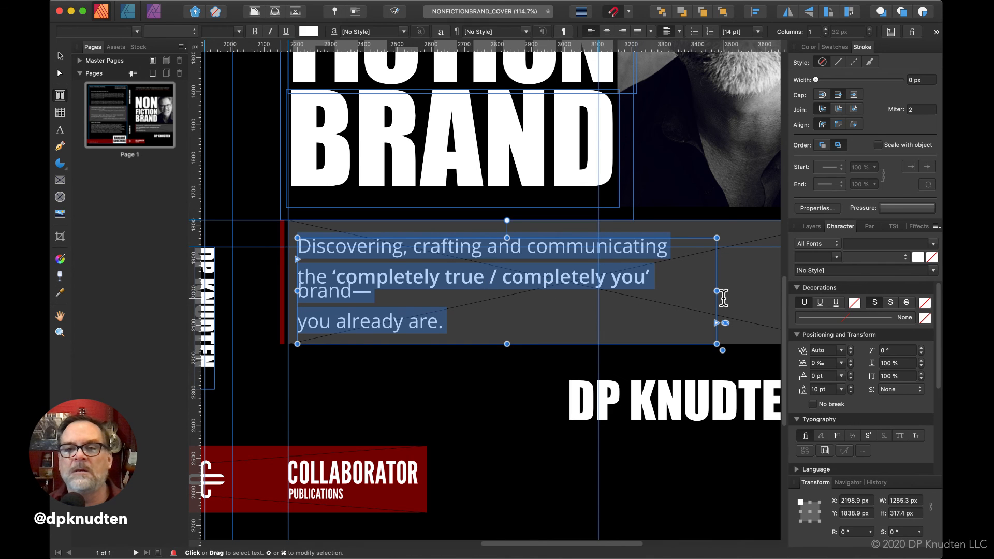
pyautogui.moveTo(717, 291); pyautogui.dragTo(745, 300)
# Step: Set the tagline's last line, "you already are.", in Open Sans SemiBold Italic
pyautogui.tripleClick(340, 313)
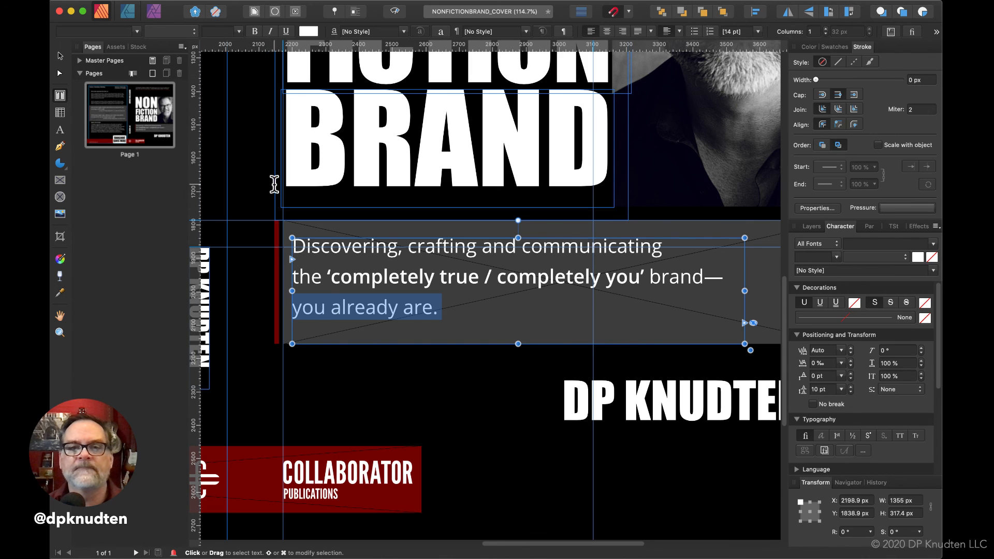
pyautogui.click(254, 32)
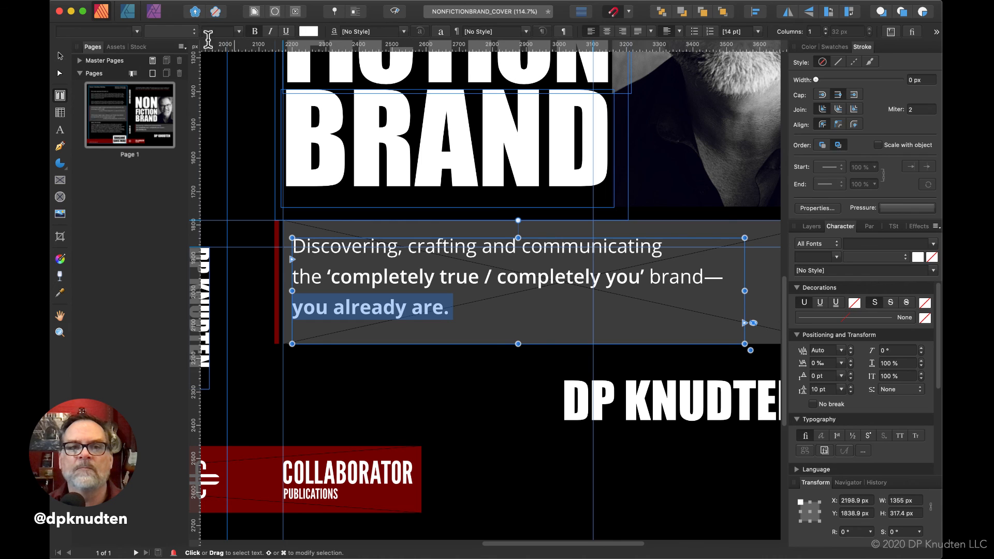
pyautogui.click(135, 32)
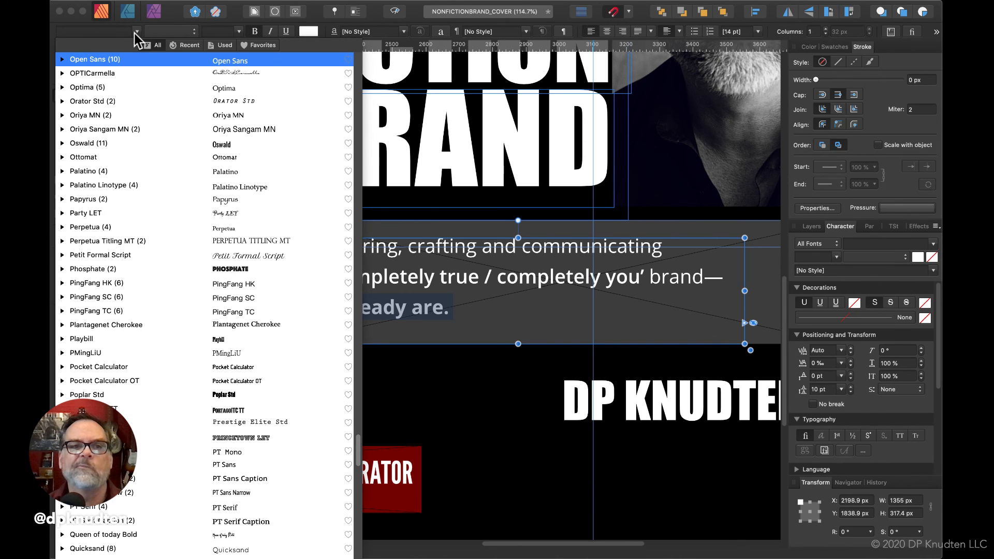
pyautogui.click(133, 61)
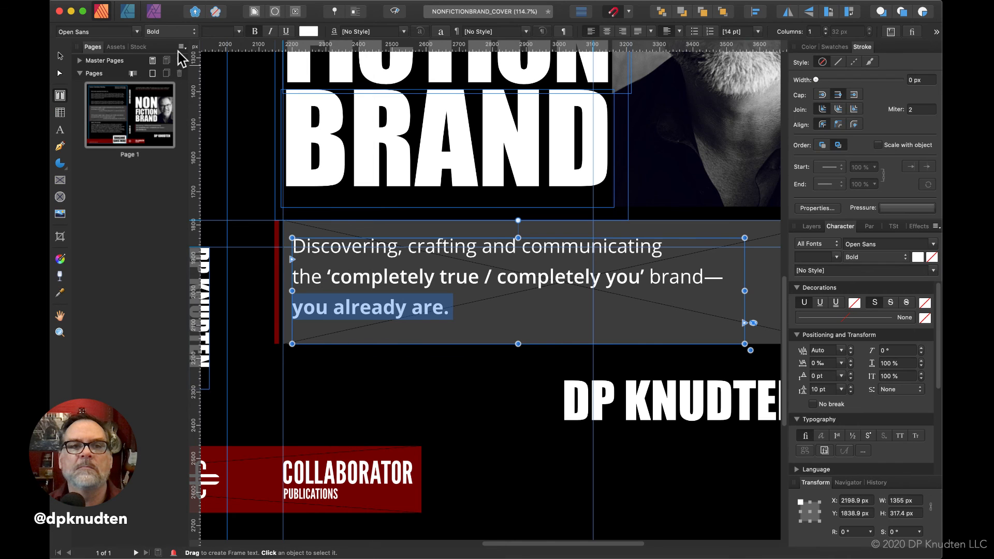
pyautogui.click(189, 31)
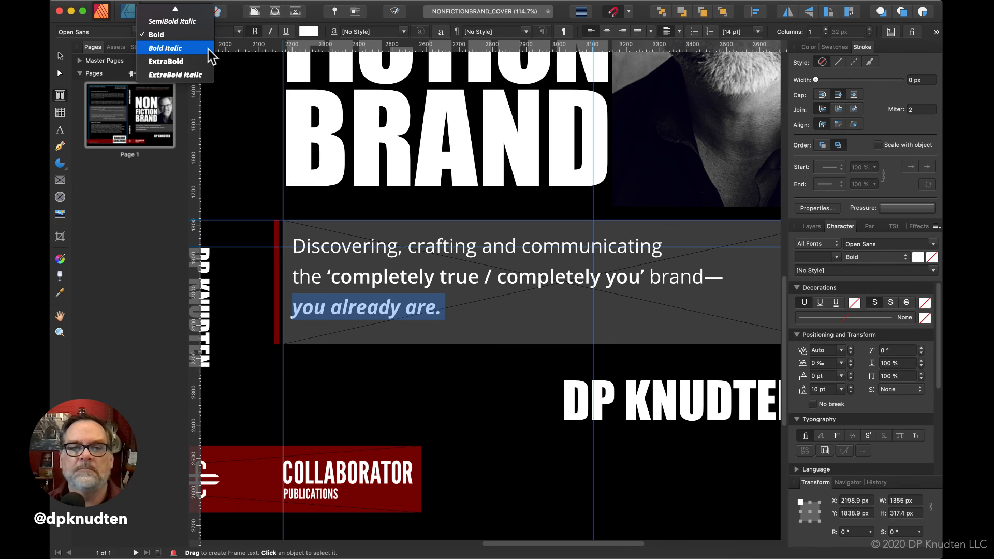
pyautogui.click(208, 20)
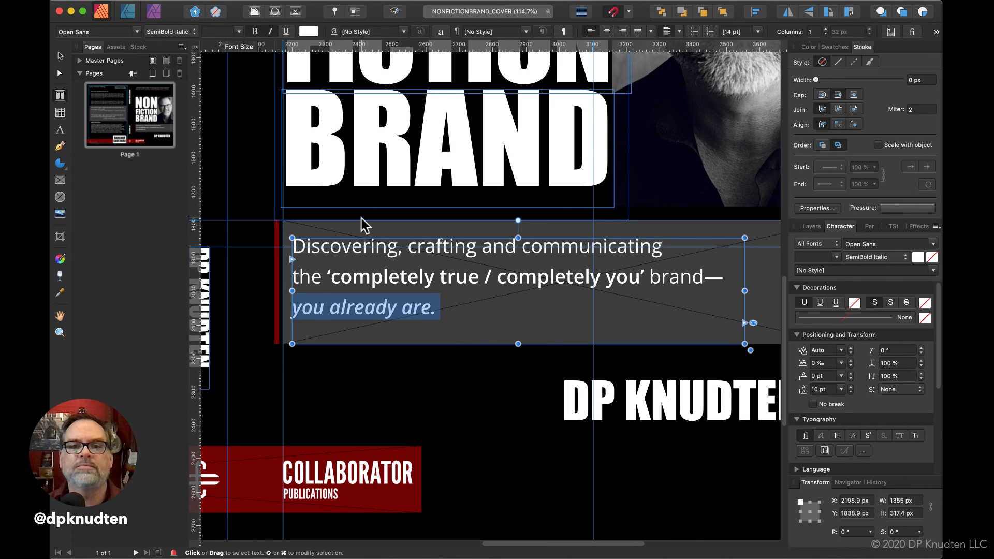
# Step: Enlarge the tagline's last line, "you already are.", trying 16 pt and settling on a font size of 15 pt
pyautogui.click(309, 271)
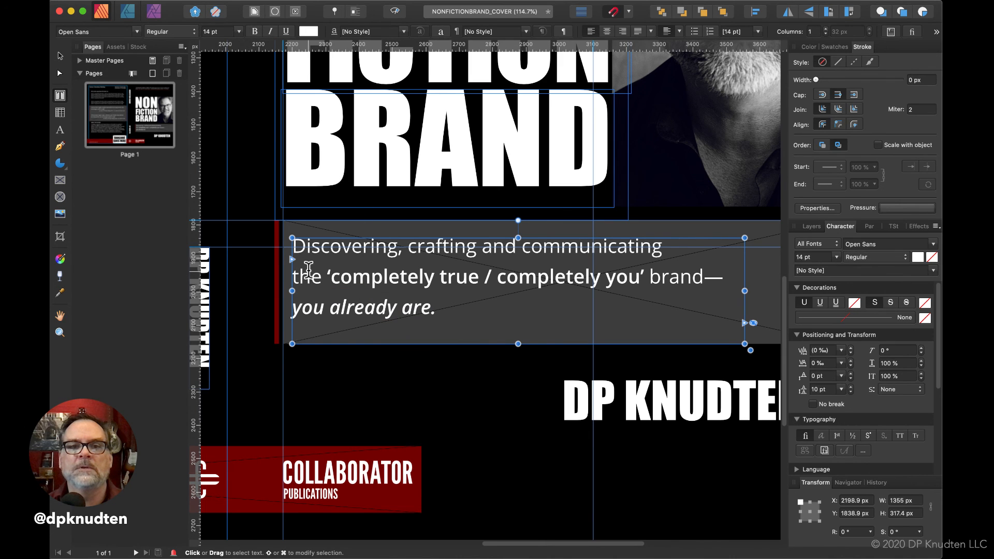
pyautogui.moveTo(432, 308); pyautogui.dragTo(281, 304)
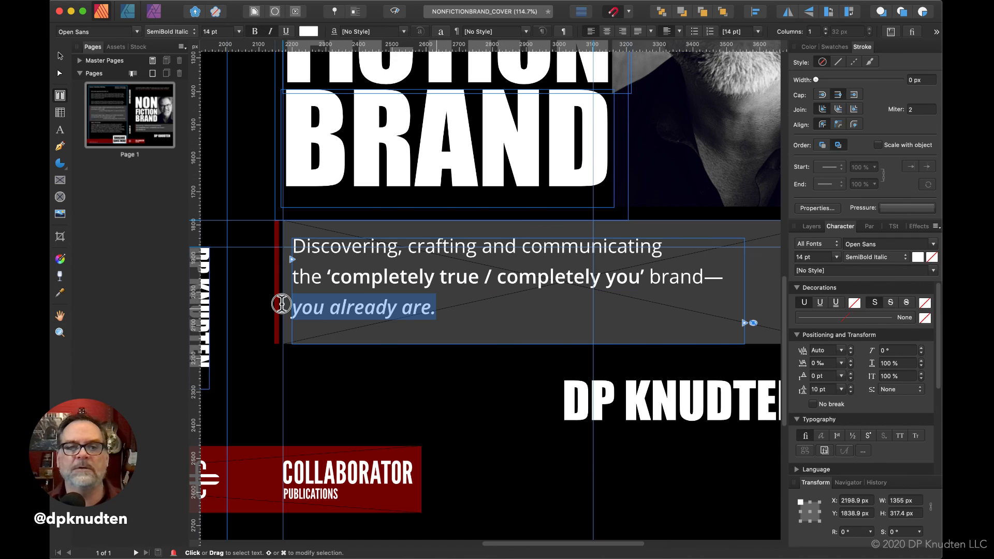
pyautogui.click(208, 31)
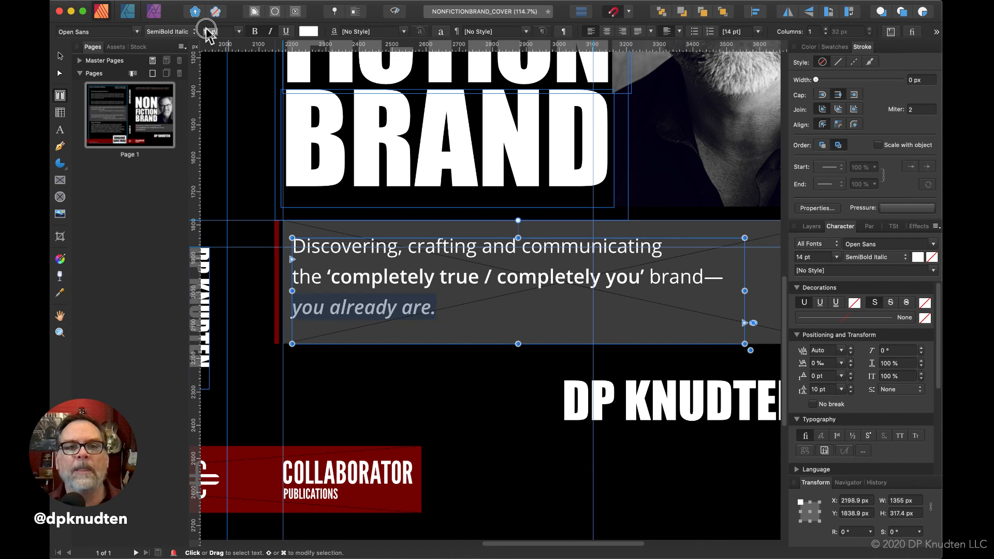
pyautogui.write('16')
pyautogui.press('Return')
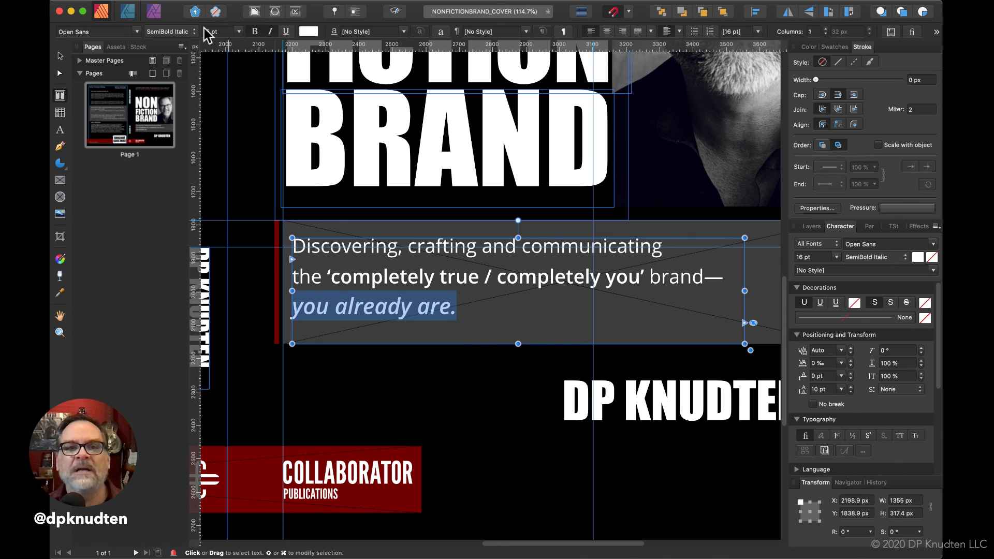
pyautogui.click(205, 30)
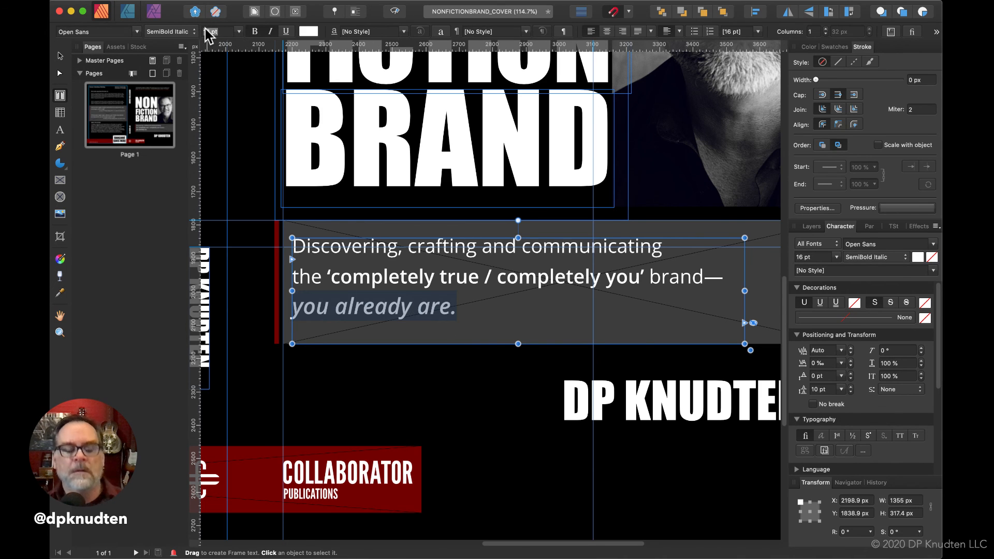
pyautogui.write('15')
pyautogui.press('Return')
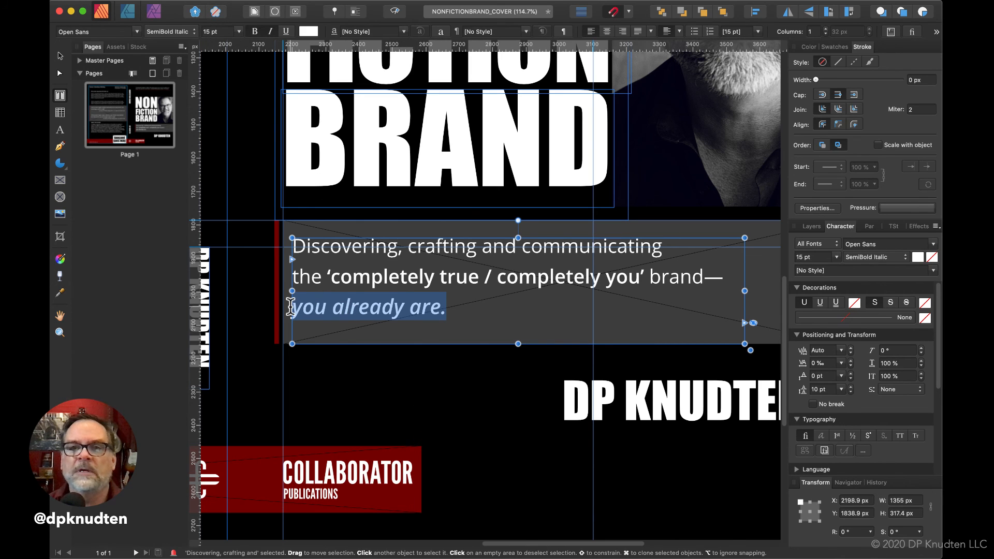
# Step: Right-align "you already are." and narrow the tagline frame to about 1293.2 px so it ends at the dash after "brand"
pyautogui.click(623, 31)
pyautogui.hscroll(7, 661, 319)
pyautogui.scroll(2, 661, 320)
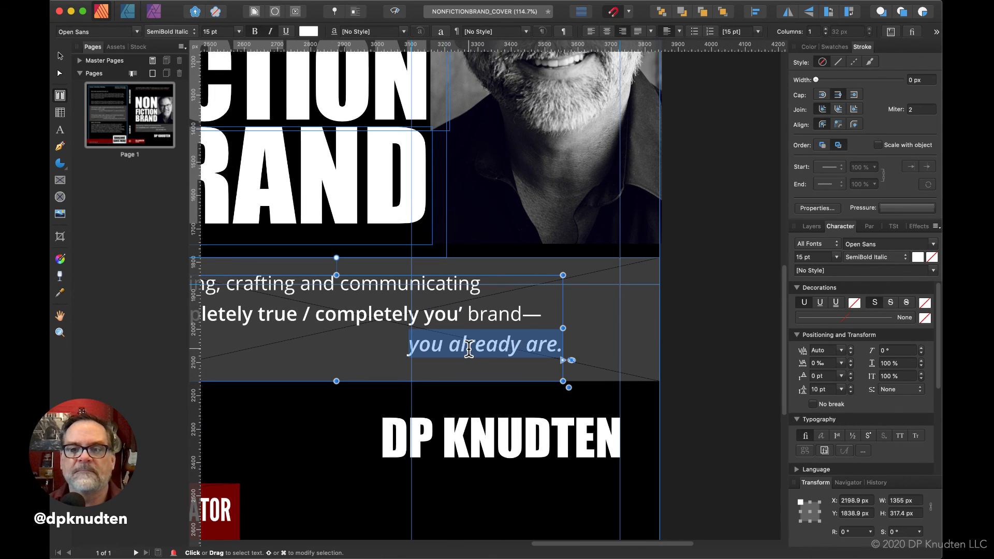
pyautogui.click(559, 327)
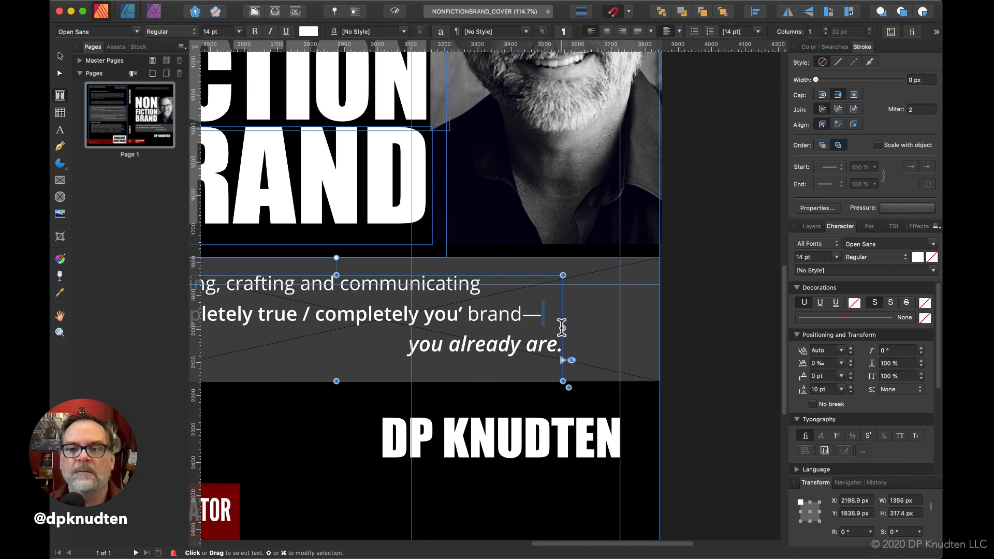
pyautogui.moveTo(562, 328); pyautogui.dragTo(543, 328)
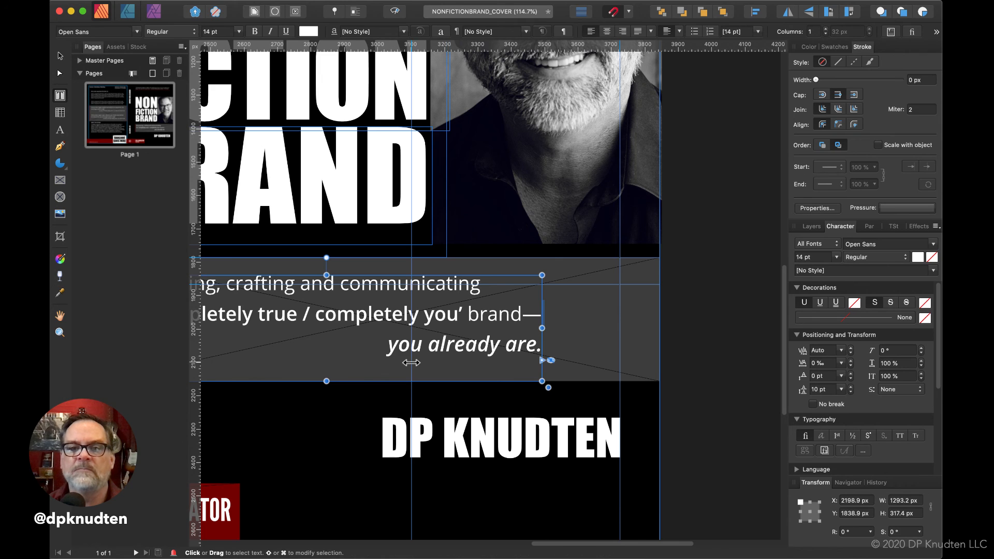
# Step: Return "you already are." to left alignment and save the cover document
pyautogui.hscroll(-5, 466, 341)
pyautogui.scroll(-2, 466, 341)
pyautogui.tripleClick(544, 296)
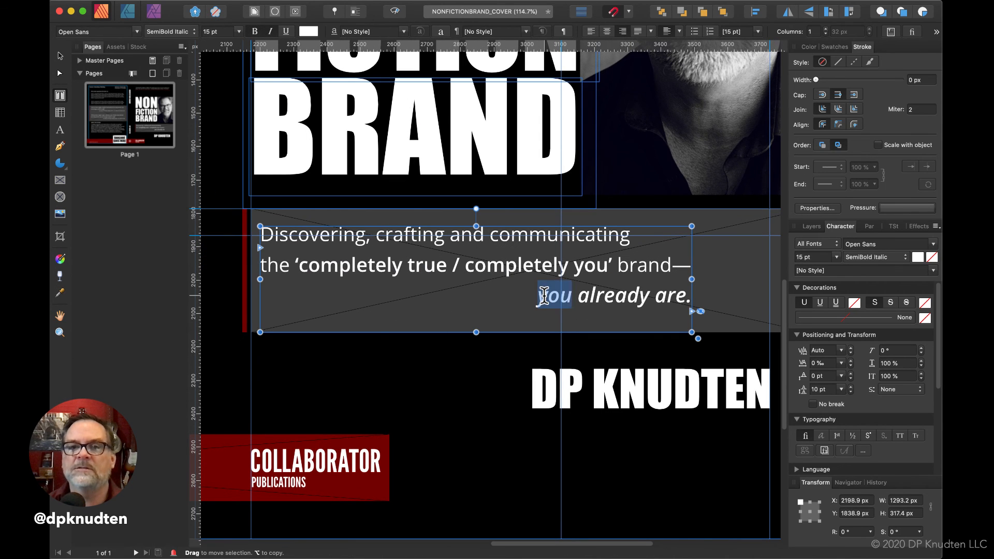
pyautogui.click(590, 31)
pyautogui.click(360, 368)
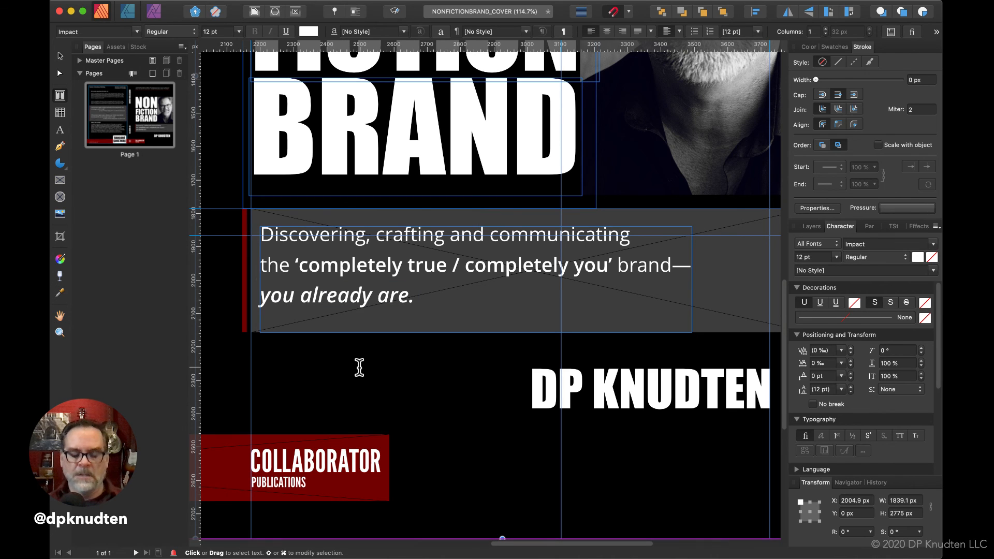
pyautogui.press('super+s')
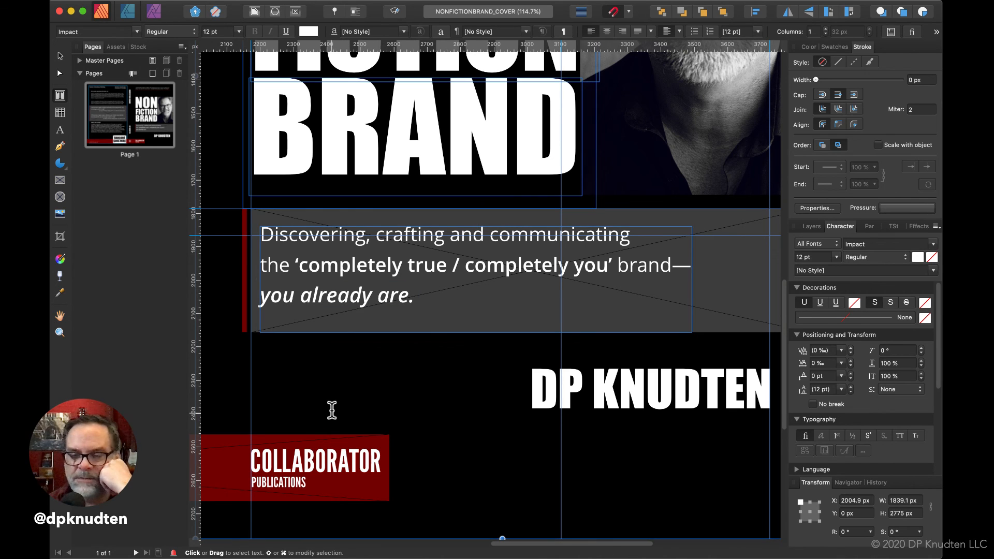
# Step: Bring the whole cover into view and switch the page thumbnails to small icons
pyautogui.scroll(-5, 337, 406)
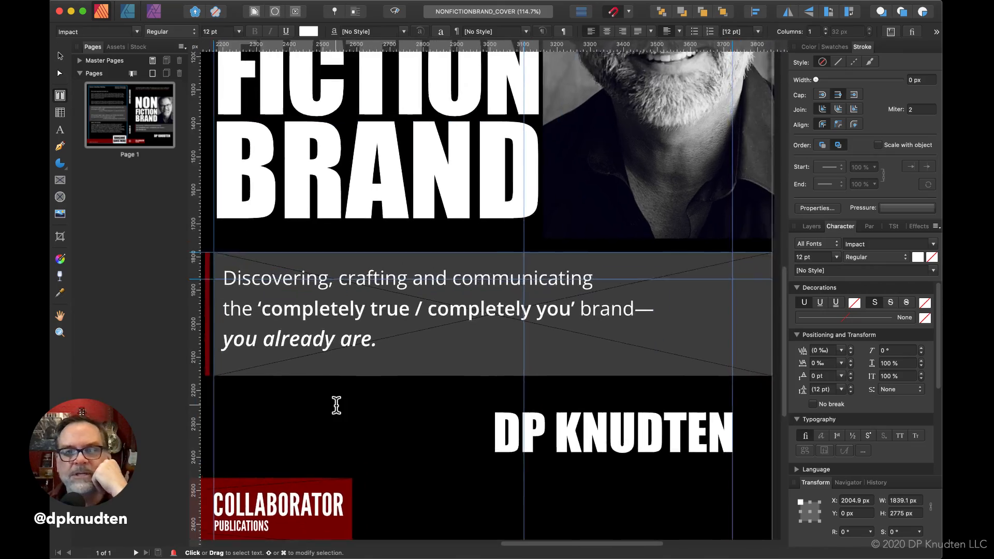
pyautogui.scroll(-4, 332, 405)
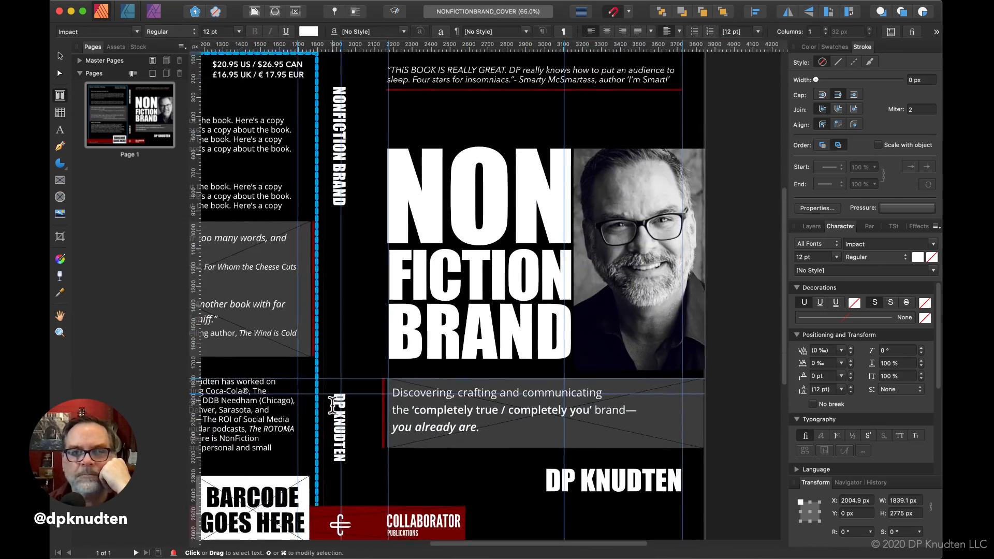
pyautogui.scroll(-2, 332, 405)
pyautogui.hscroll(2, 332, 405)
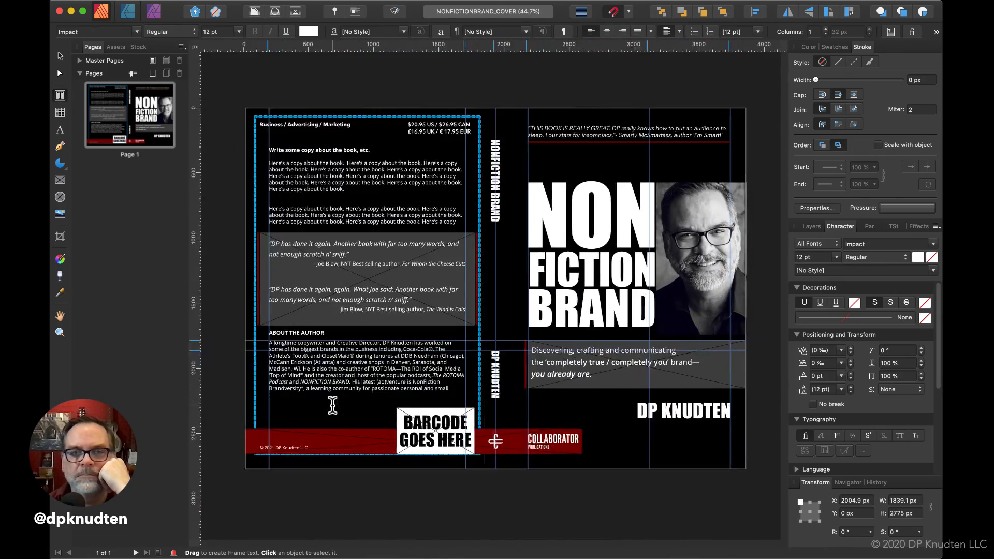
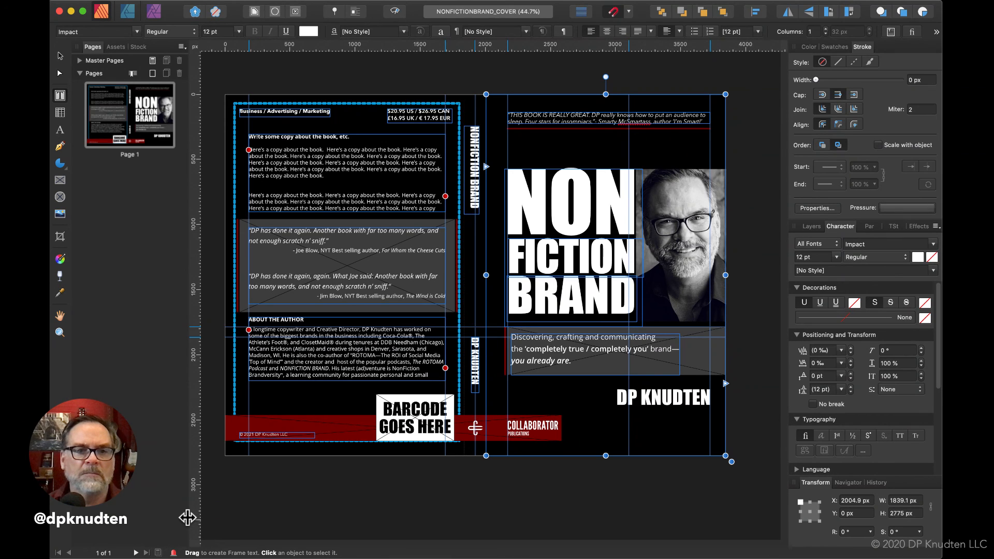
pyautogui.moveTo(173, 515)
pyautogui.mouseDown()
pyautogui.moveTo(199, 516)
pyautogui.moveTo(188, 515)
pyautogui.mouseUp()
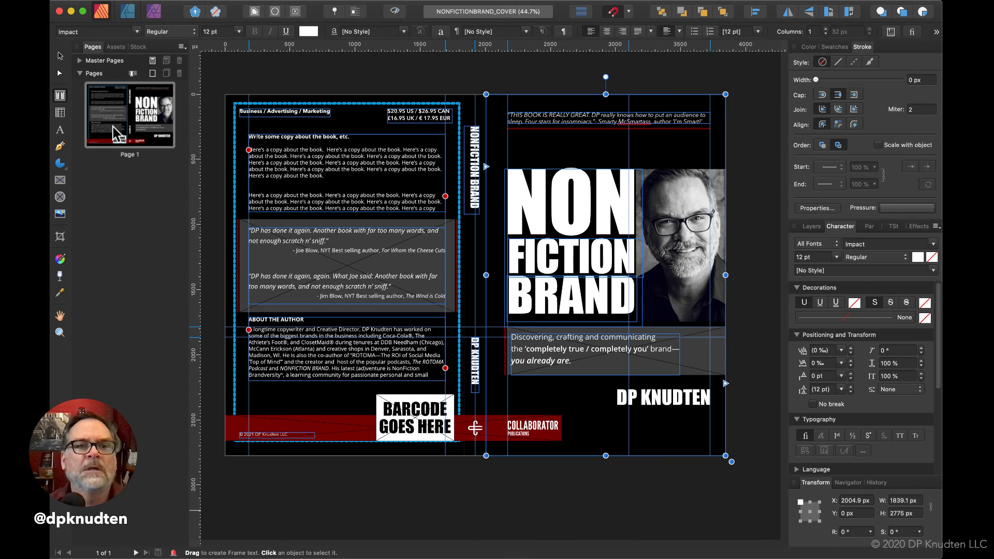
pyautogui.click(181, 46)
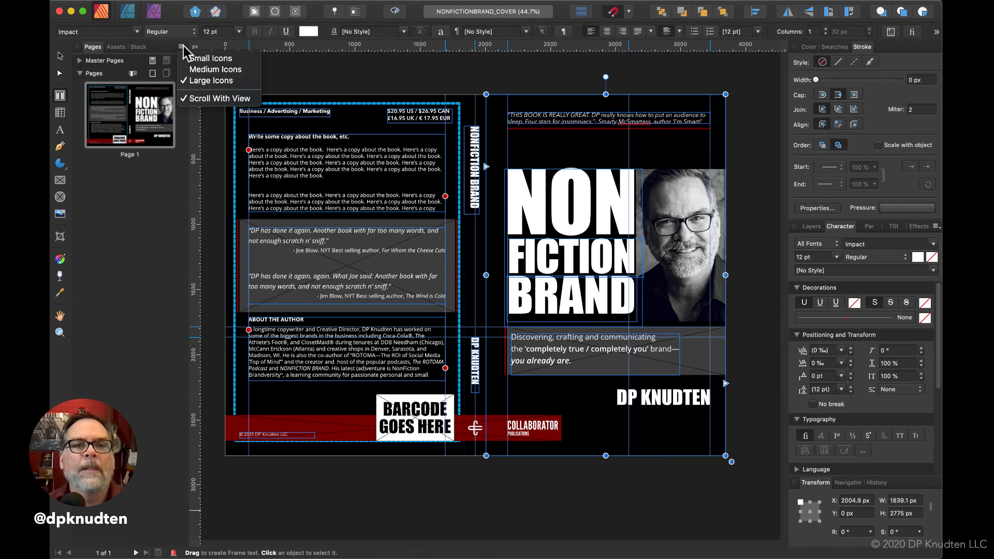
pyautogui.click(192, 59)
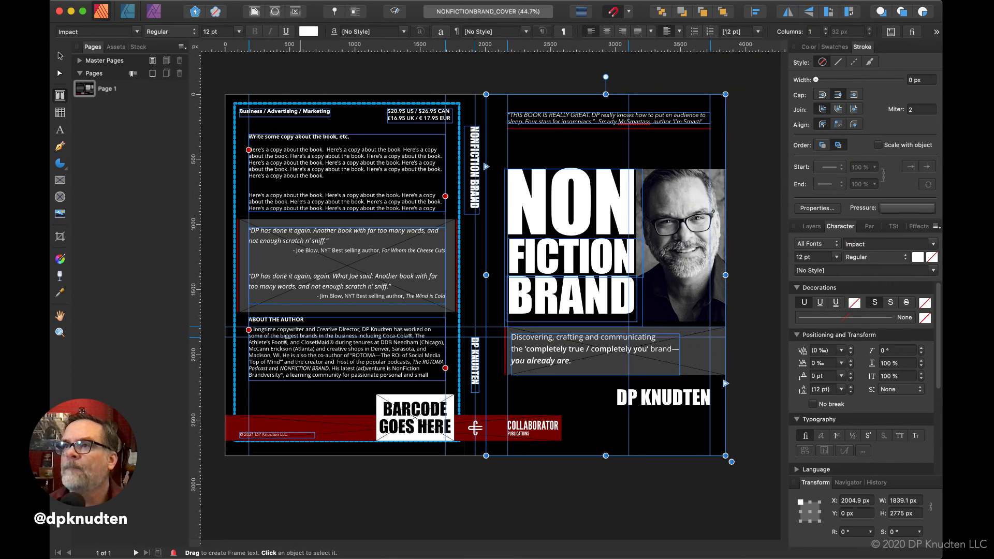
# Step: Preview the cover with the guides hidden, the grid shown and the interface hidden, and restore the original display with nothing selected
pyautogui.press('super+semicolon')
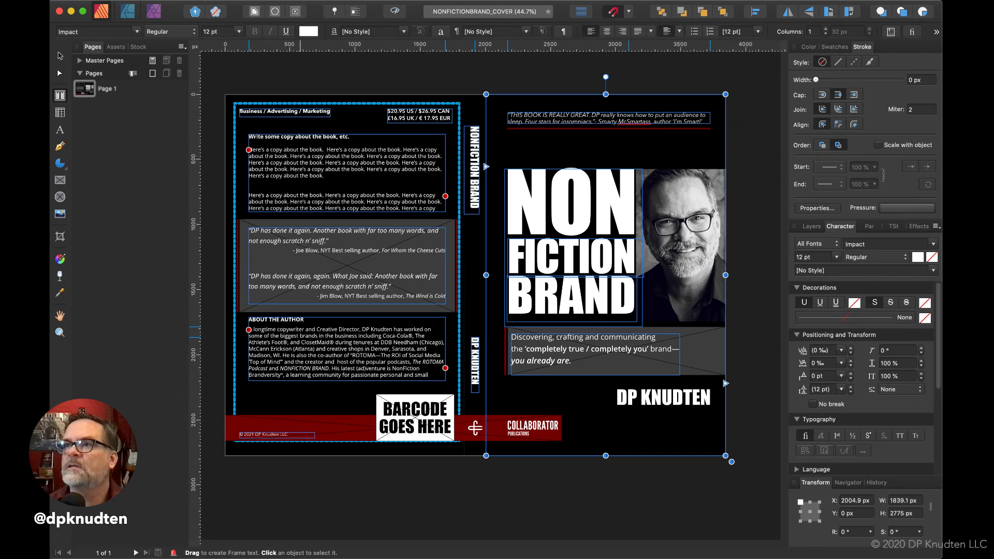
pyautogui.press('super+apostrophe')
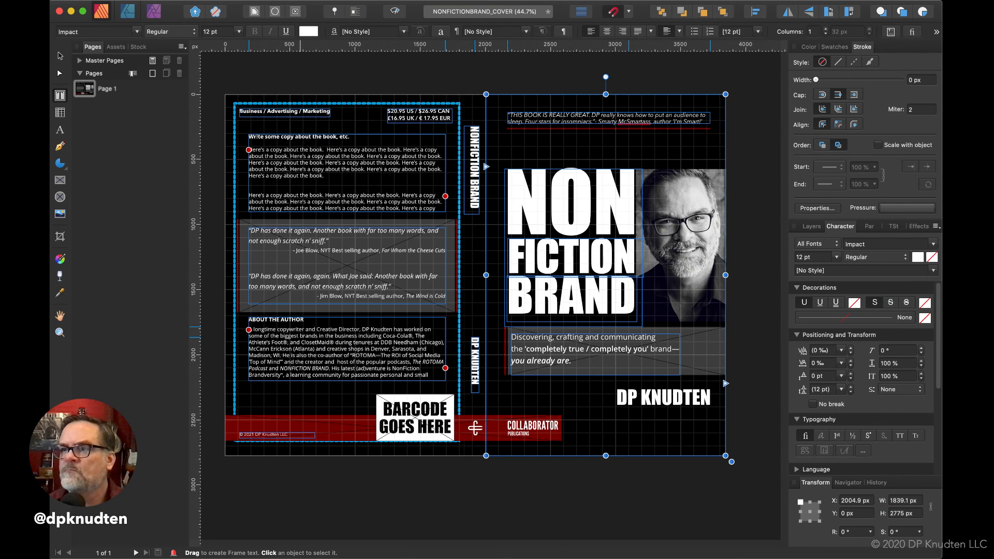
pyautogui.press('Tab')
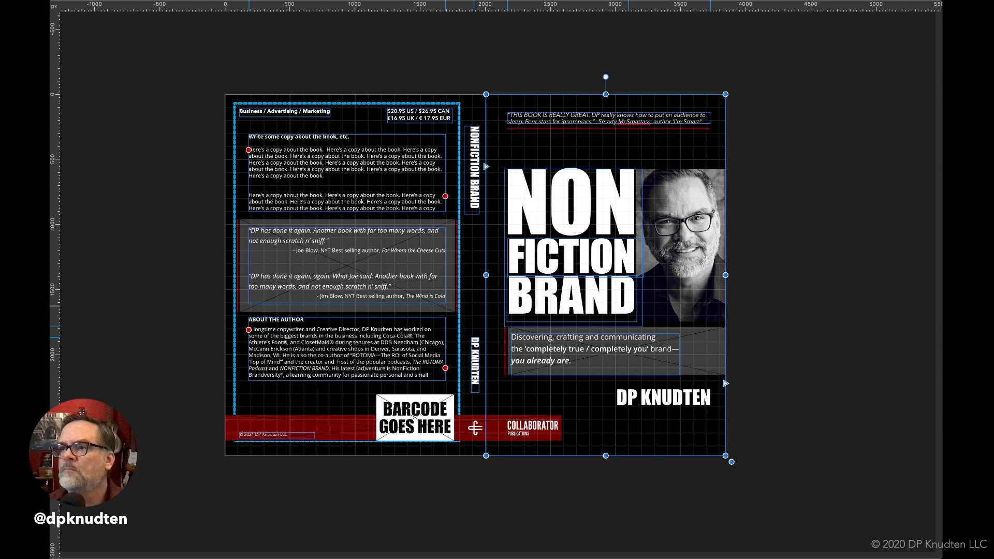
pyautogui.press('Tab')
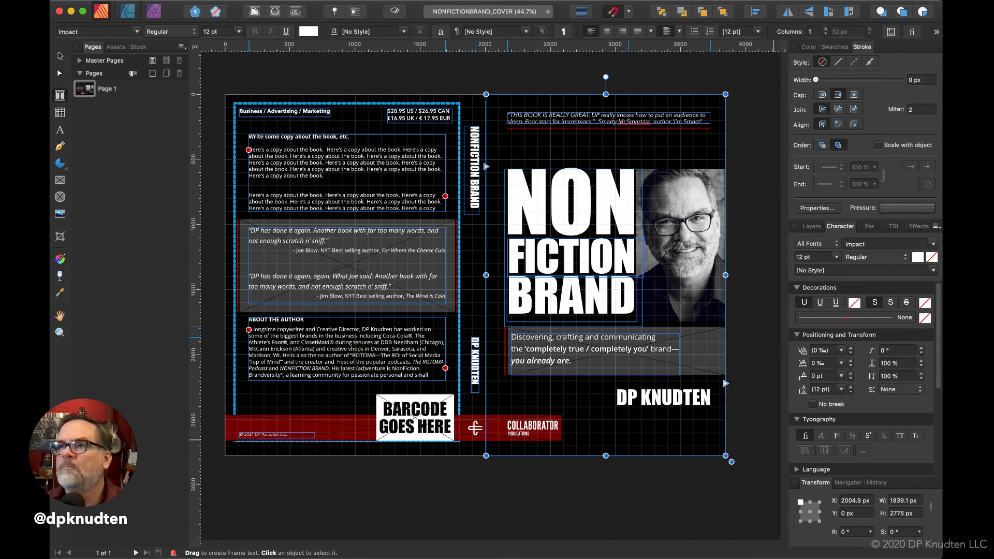
pyautogui.press('super+apostrophe')
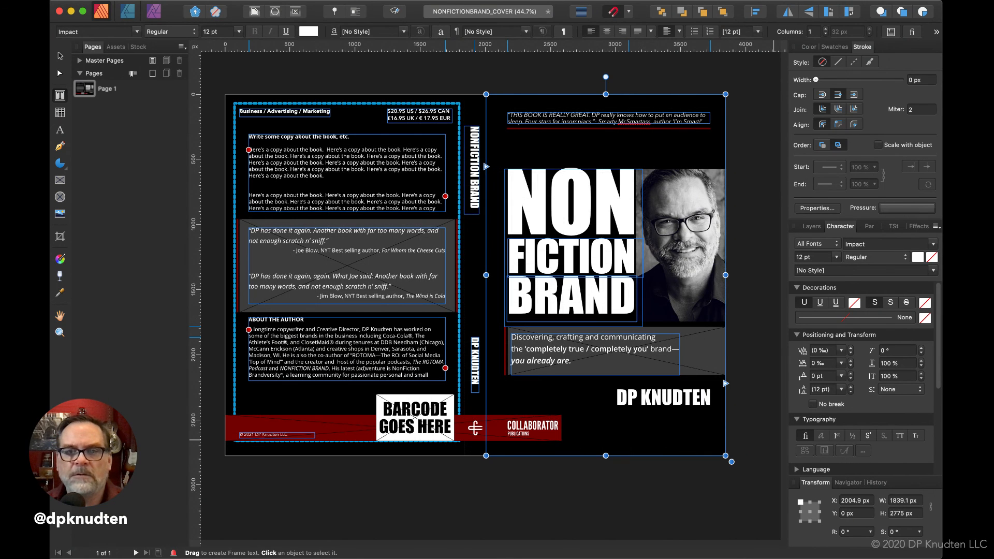
pyautogui.click(562, 501)
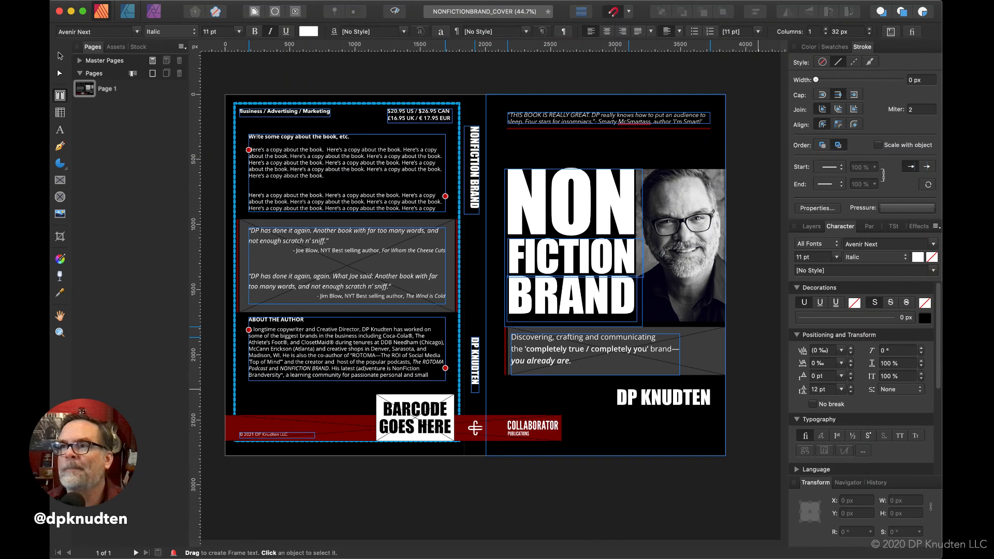
pyautogui.press('super+;')
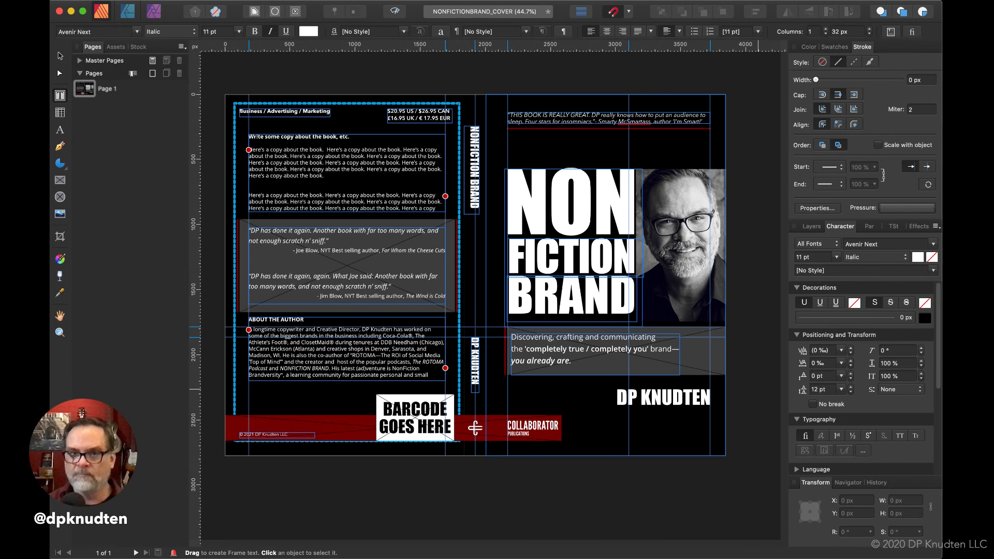
# Step: Hide the guides and the BACK COVER LIVE frame so its dashed outline no longer covers the back cover
pyautogui.press('super+;')
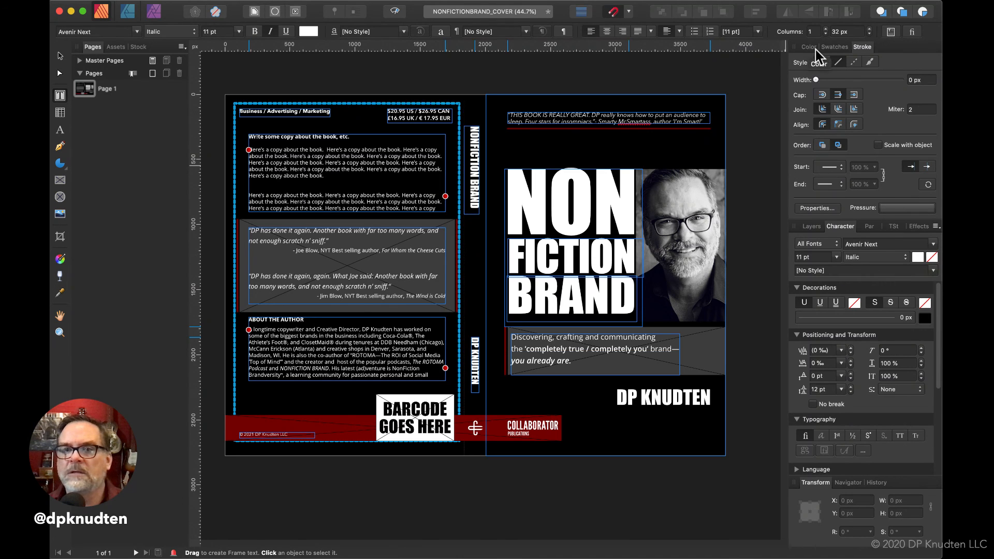
pyautogui.click(810, 225)
pyautogui.scroll(-3, 848, 392)
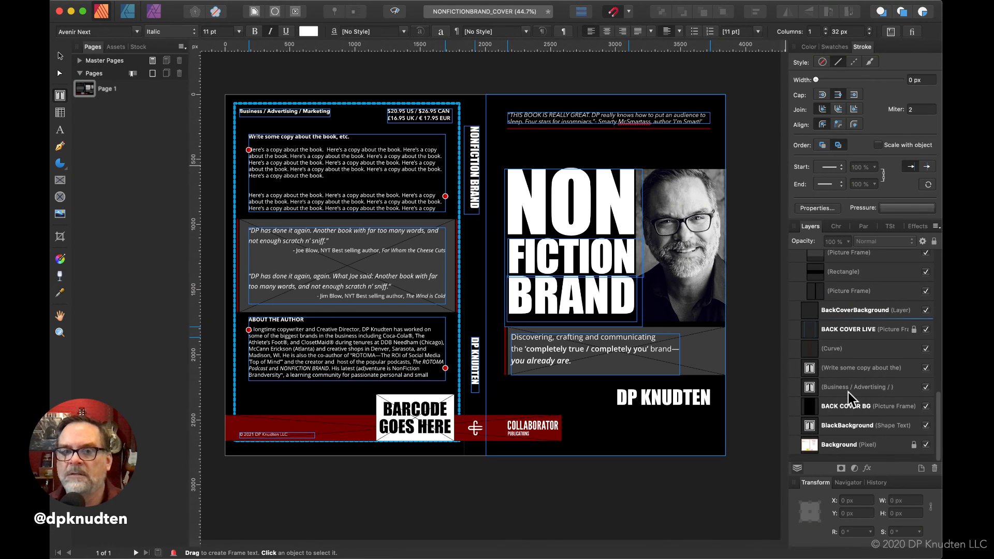
pyautogui.scroll(6, 848, 392)
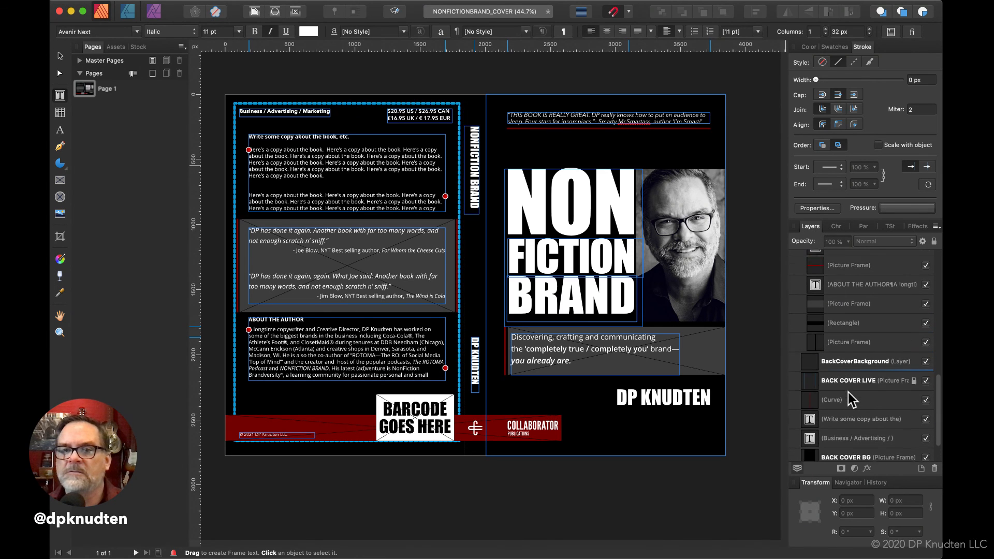
pyautogui.scroll(10, 848, 392)
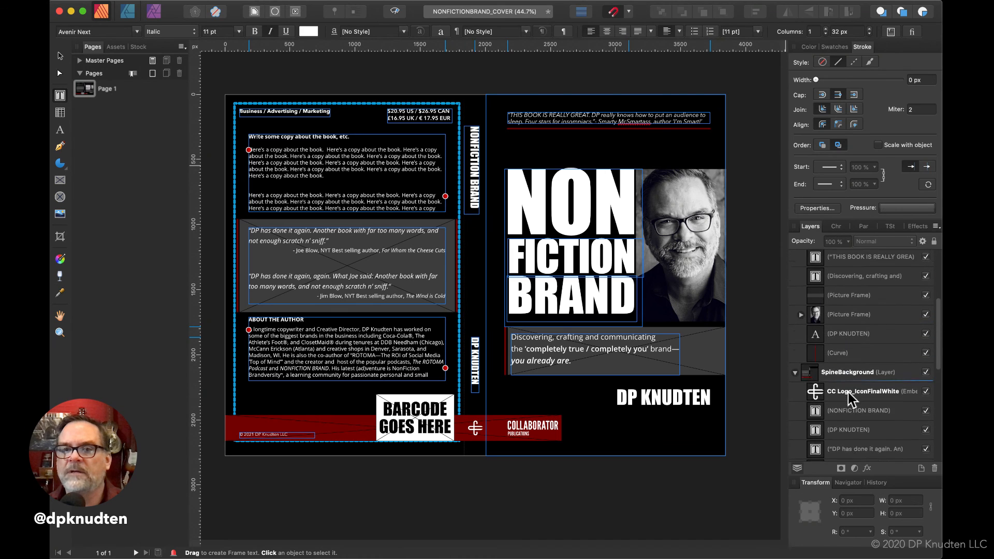
pyautogui.scroll(-1, 848, 392)
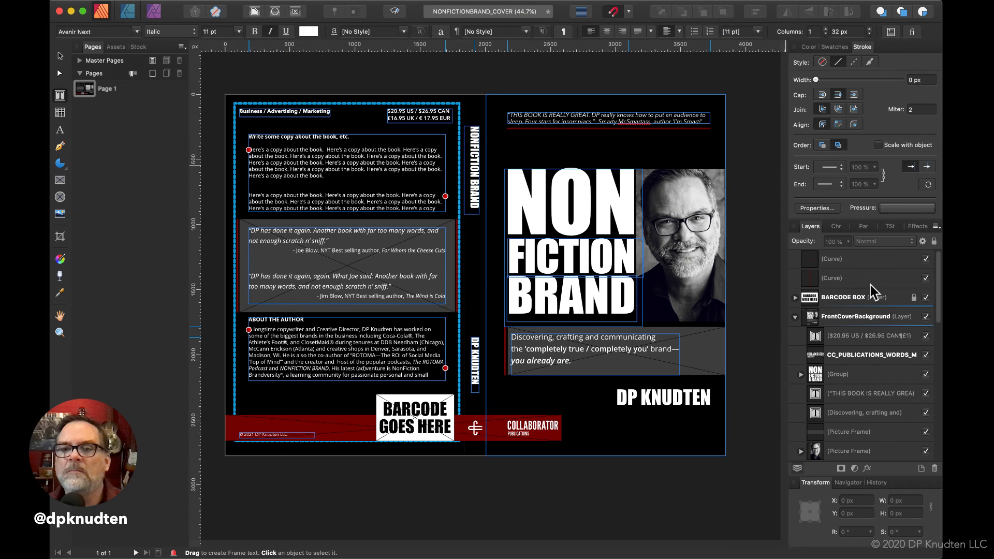
pyautogui.scroll(-5, 871, 285)
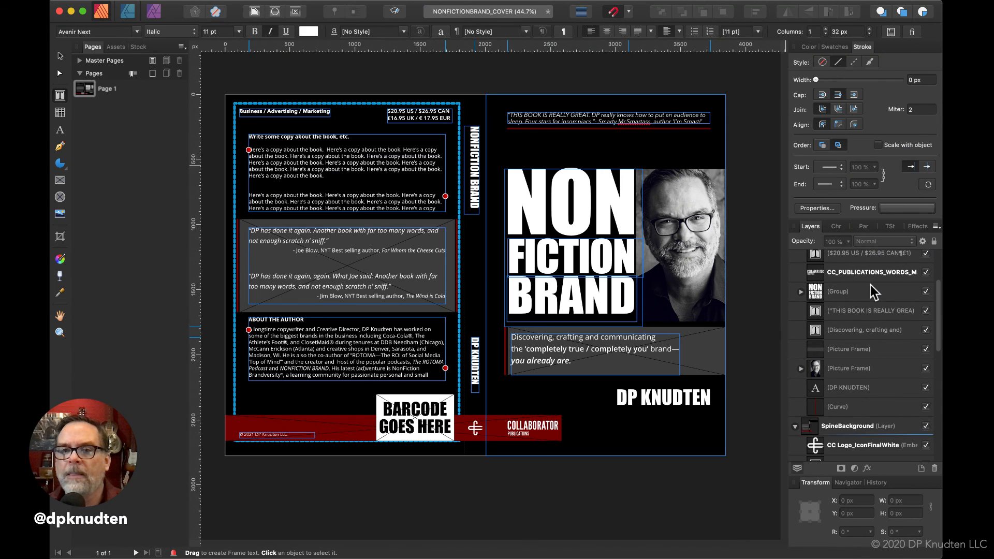
pyautogui.scroll(-6, 870, 286)
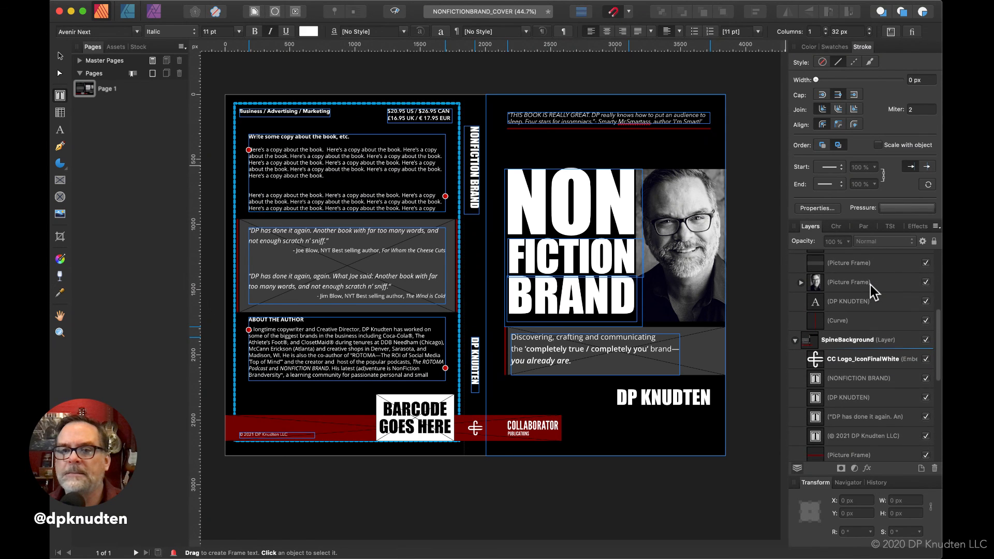
pyautogui.scroll(-6, 870, 290)
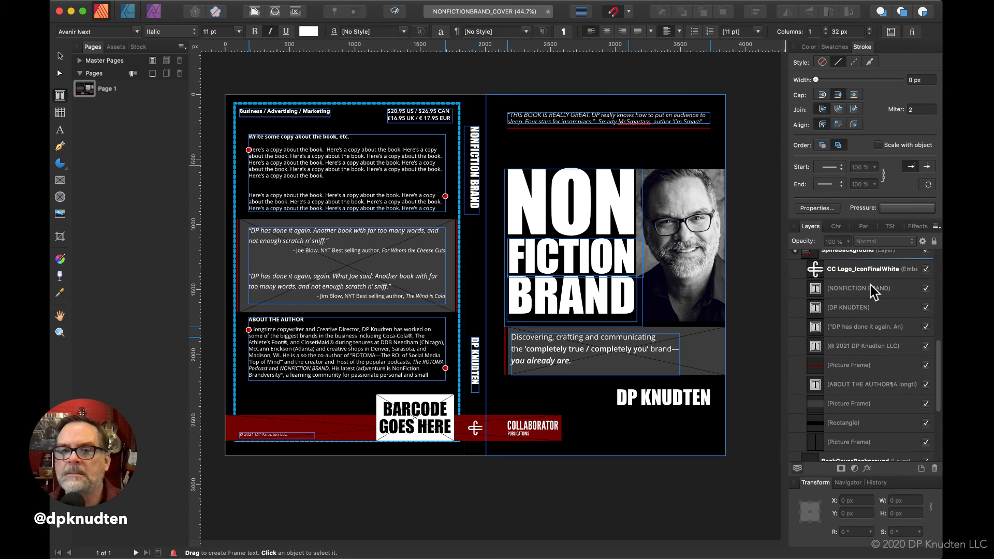
pyautogui.scroll(-5, 871, 284)
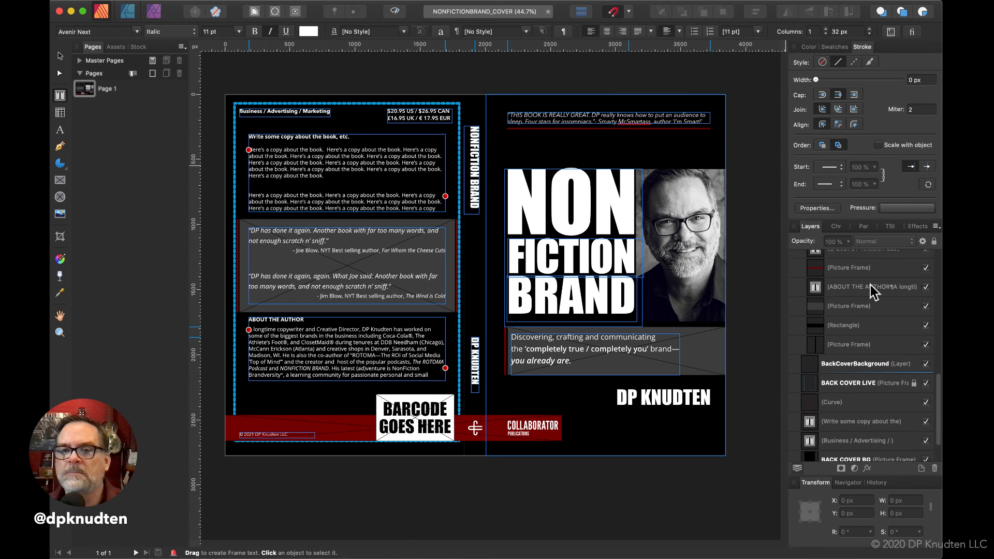
pyautogui.scroll(-1, 871, 286)
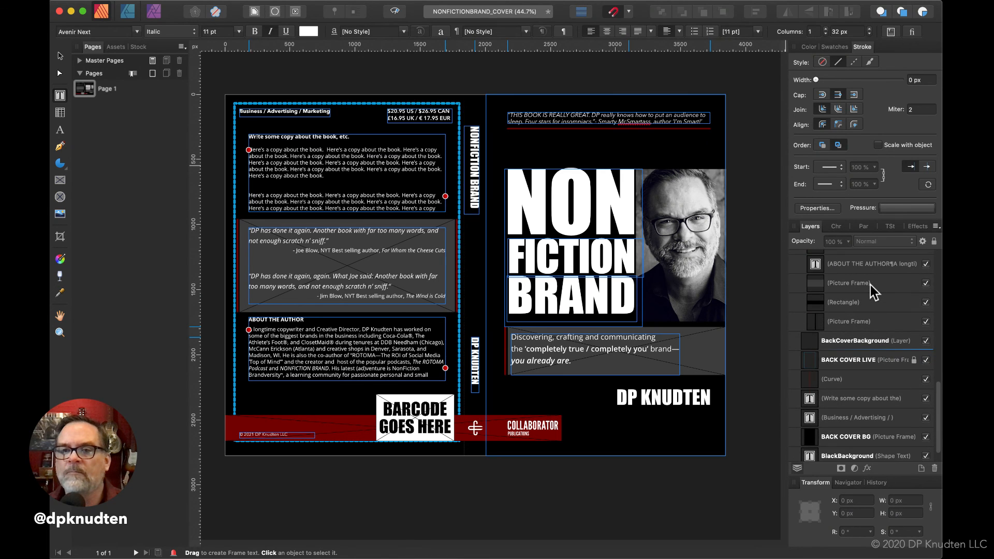
pyautogui.click(925, 361)
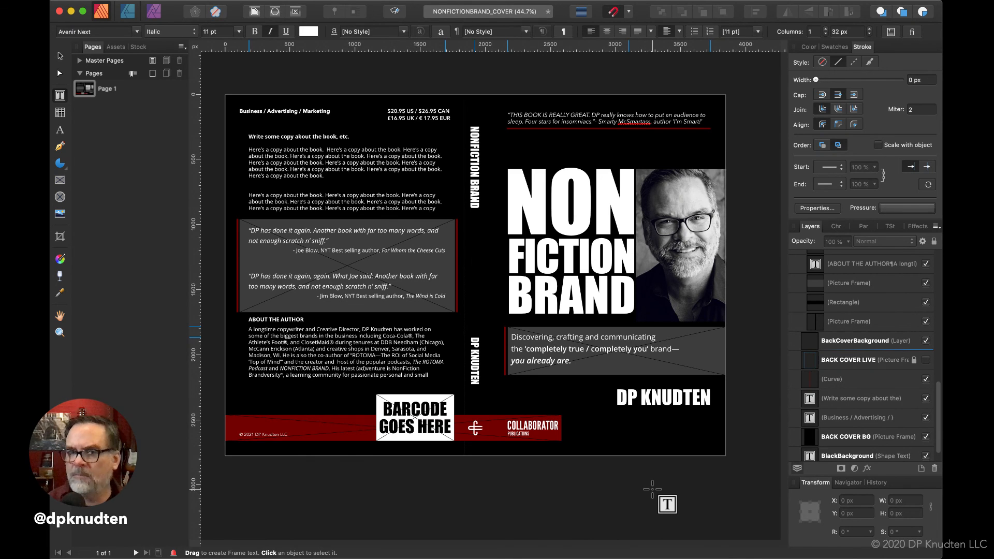
# Step: Copy the vertical red line on the quote box's right edge and place it beside NONFICTION BRAND on the spine, level with the title's start
pyautogui.scroll(6, 652, 489)
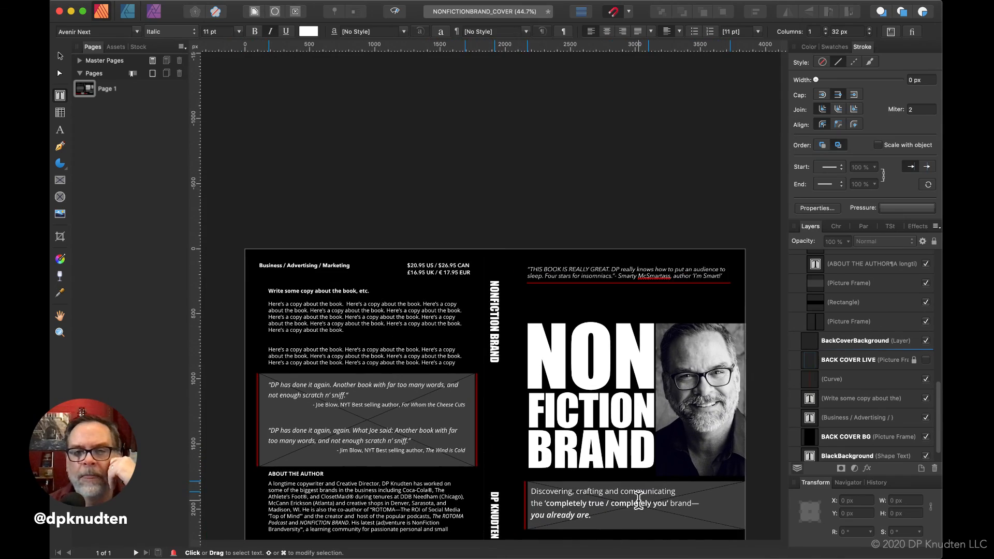
pyautogui.scroll(10, 638, 500)
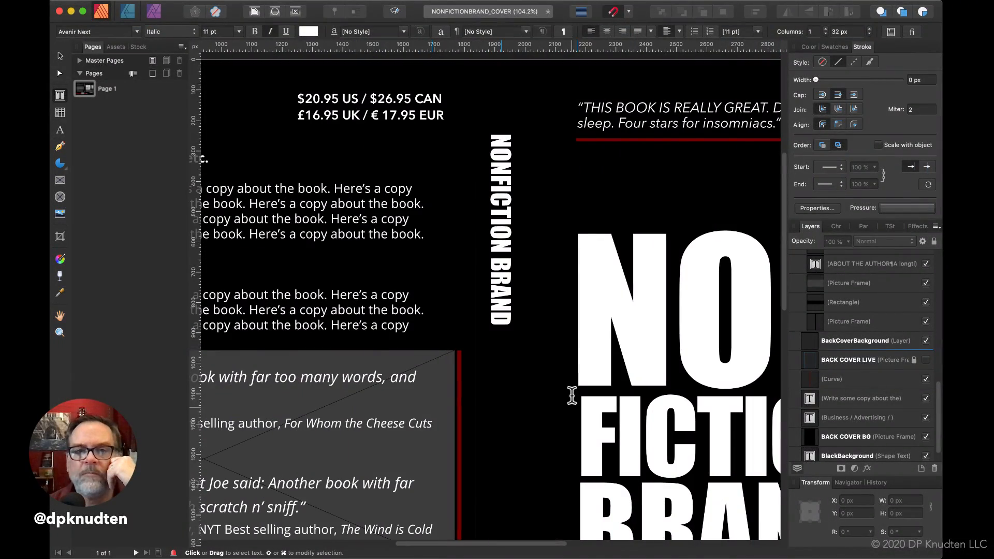
pyautogui.click(495, 278)
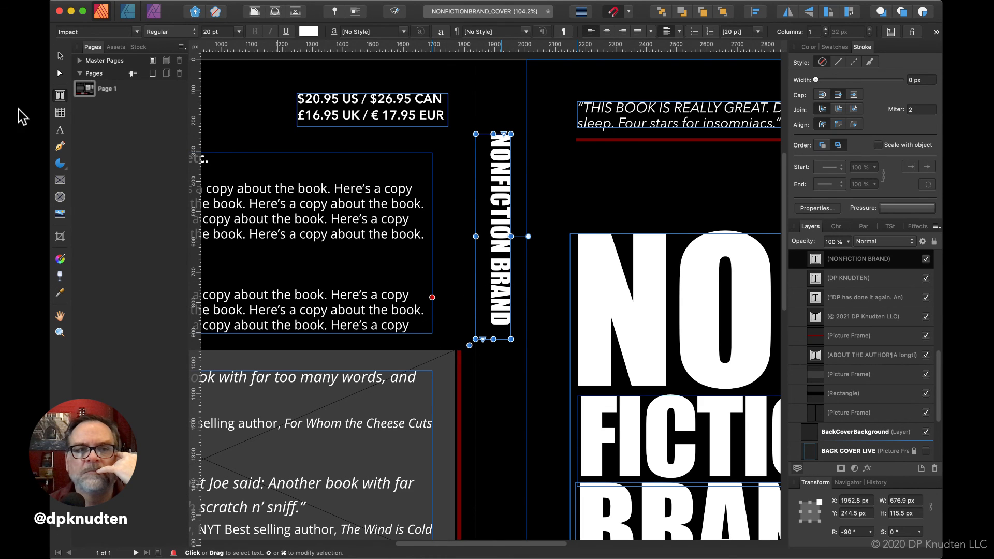
pyautogui.click(59, 55)
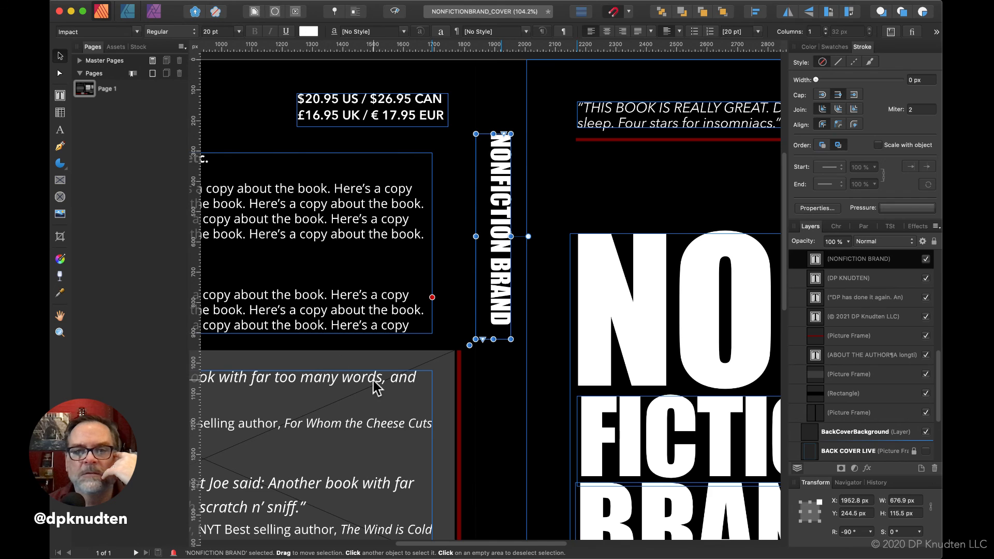
pyautogui.click(459, 416)
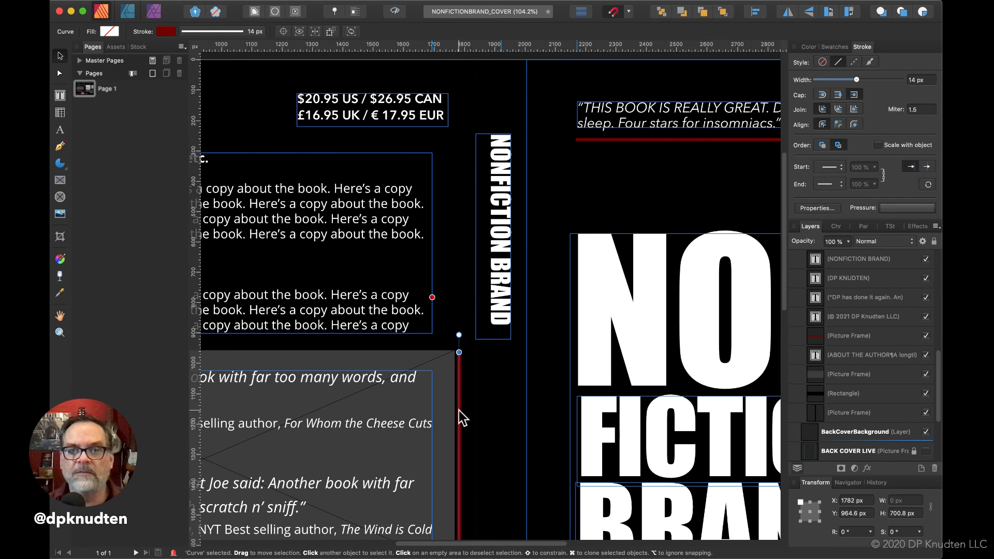
pyautogui.moveTo(461, 435); pyautogui.dragTo(484, 214)
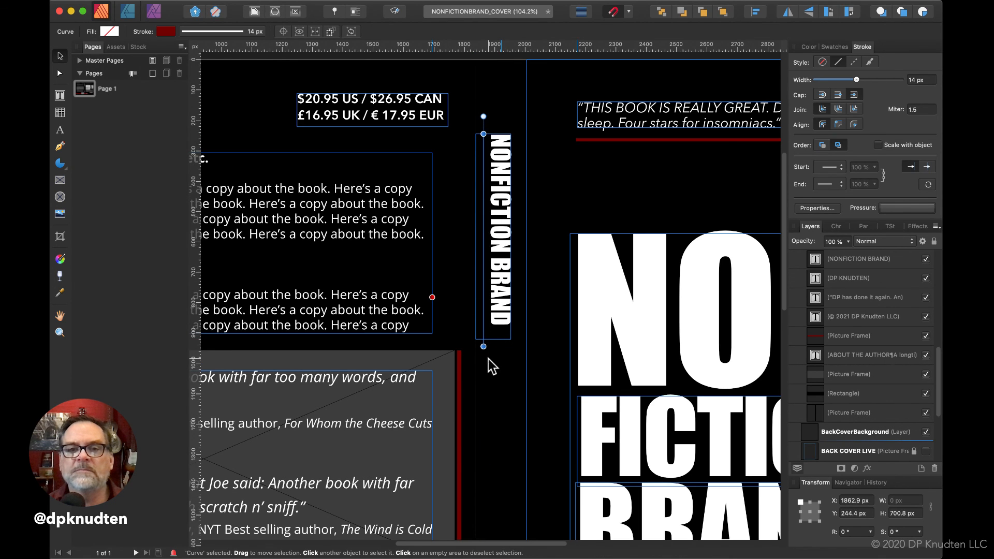
# Step: Shorten the copied red line to about 637 px and nest it inside the spine's picture frame in the layer order
pyautogui.moveTo(484, 346); pyautogui.dragTo(482, 327)
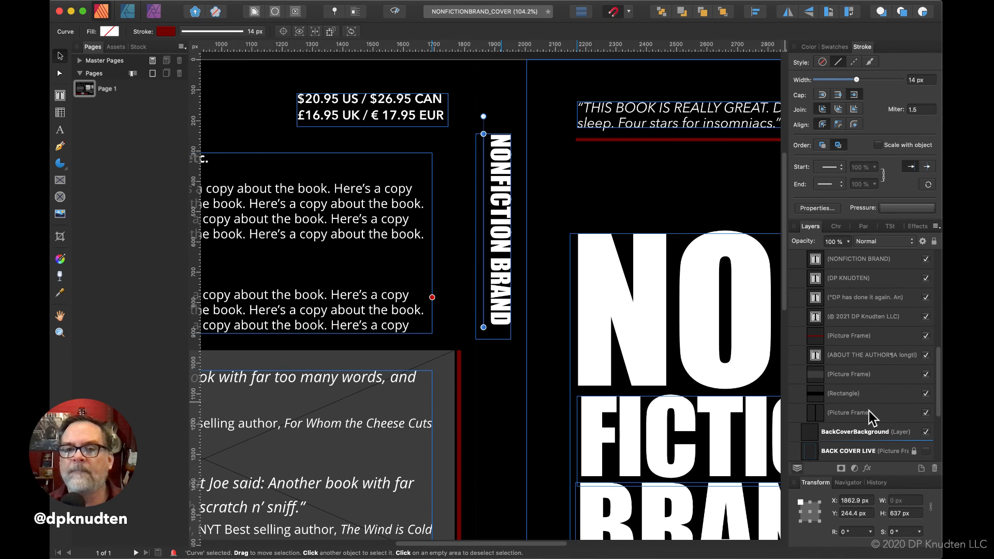
pyautogui.scroll(-5, 869, 412)
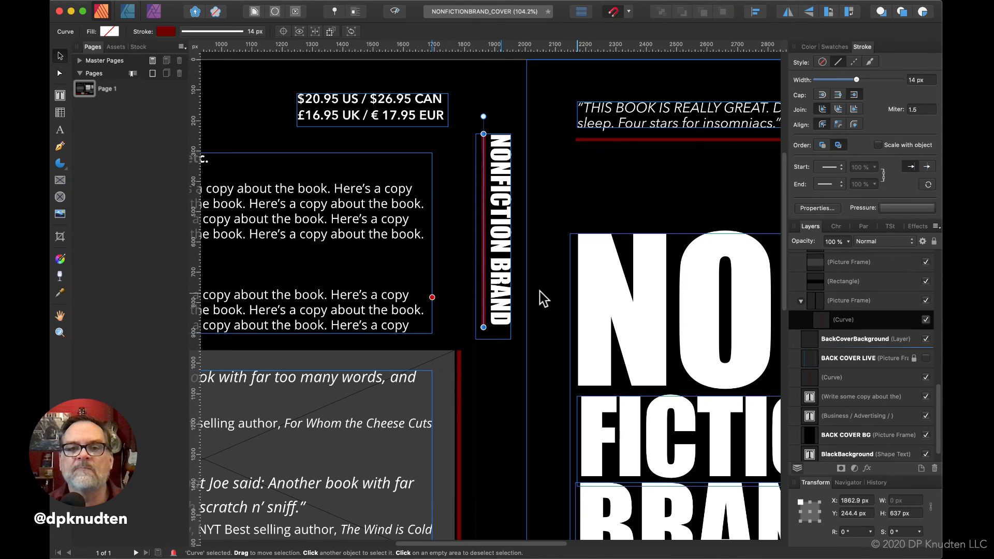
# Step: Shorten the spine's NONFICTION BRAND text frame to about 631.3 px so it ends just below the last letter
pyautogui.scroll(5, 406, 295)
pyautogui.scroll(2, 406, 287)
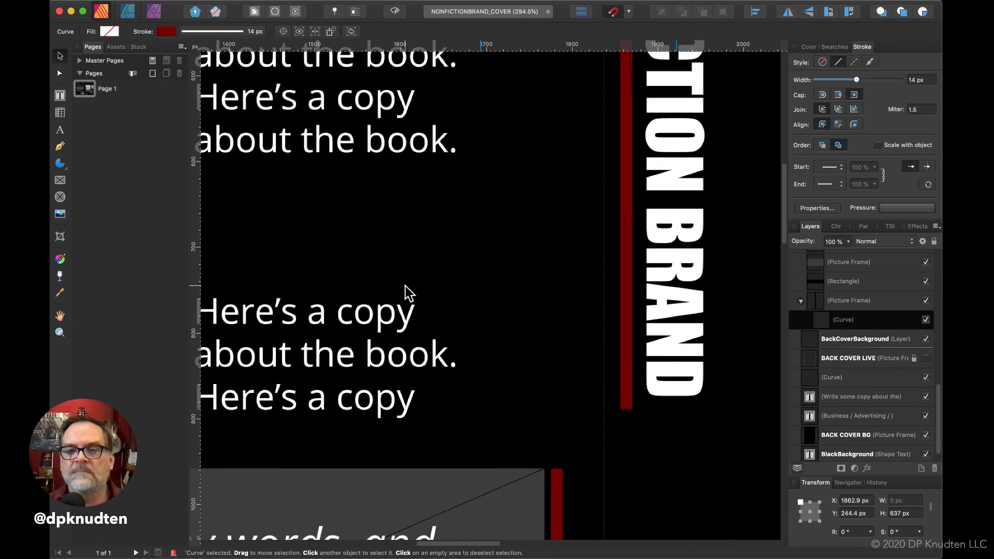
pyautogui.scroll(3, 678, 413)
pyautogui.scroll(-5, 550, 419)
pyautogui.hscroll(-2, 551, 419)
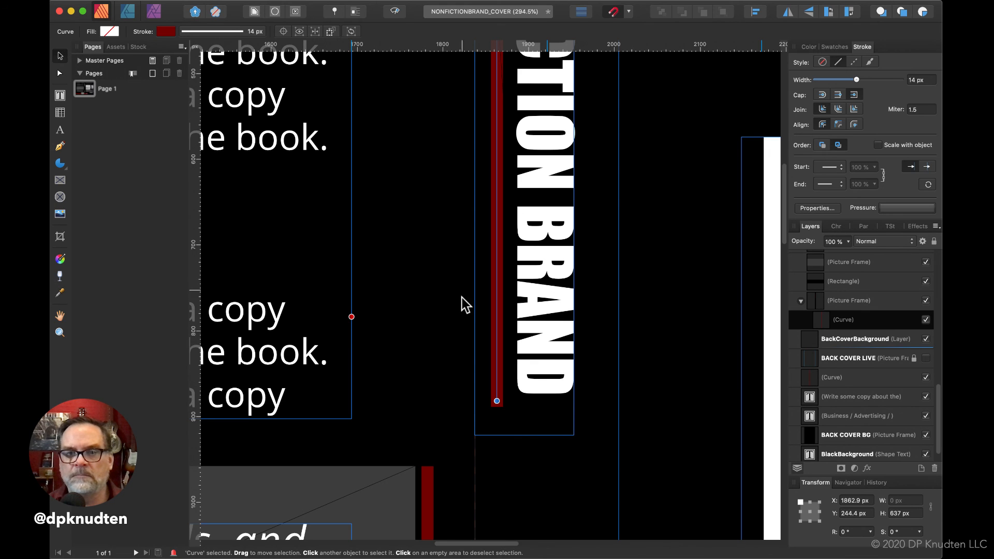
pyautogui.click(546, 355)
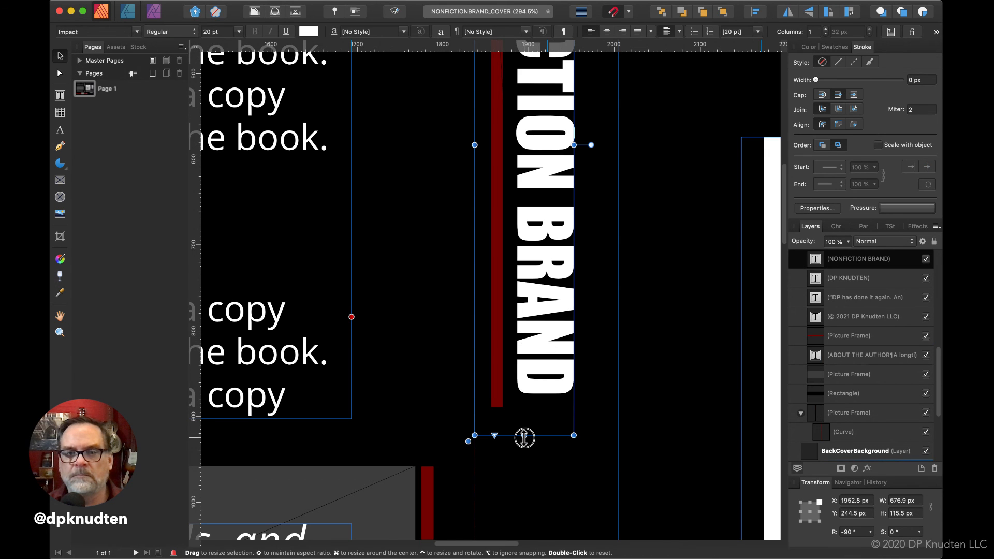
pyautogui.moveTo(525, 435); pyautogui.dragTo(524, 398)
# Step: Shorten the spine's red line to about 624 px so its lower end meets the bottom of the title frame
pyautogui.click(495, 406)
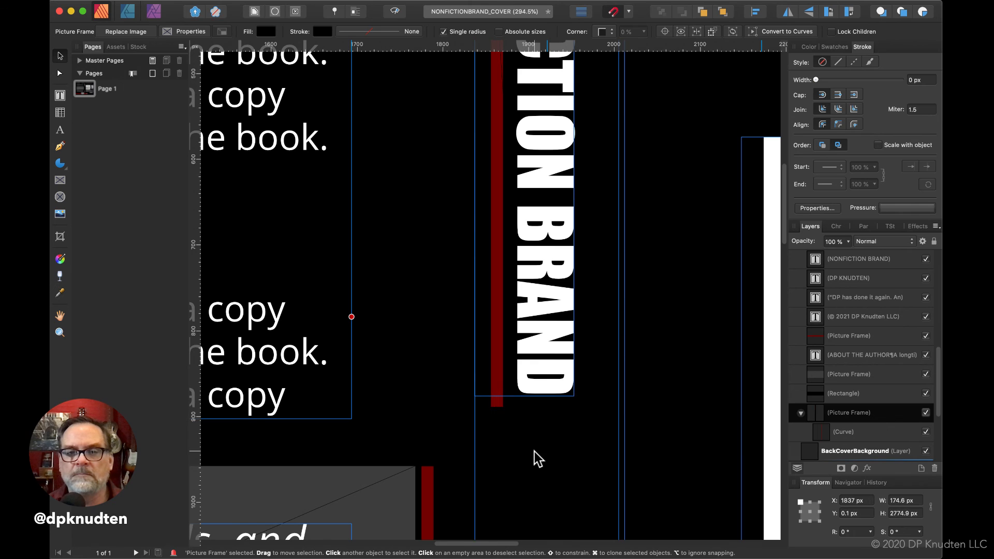
pyautogui.scroll(6, 536, 450)
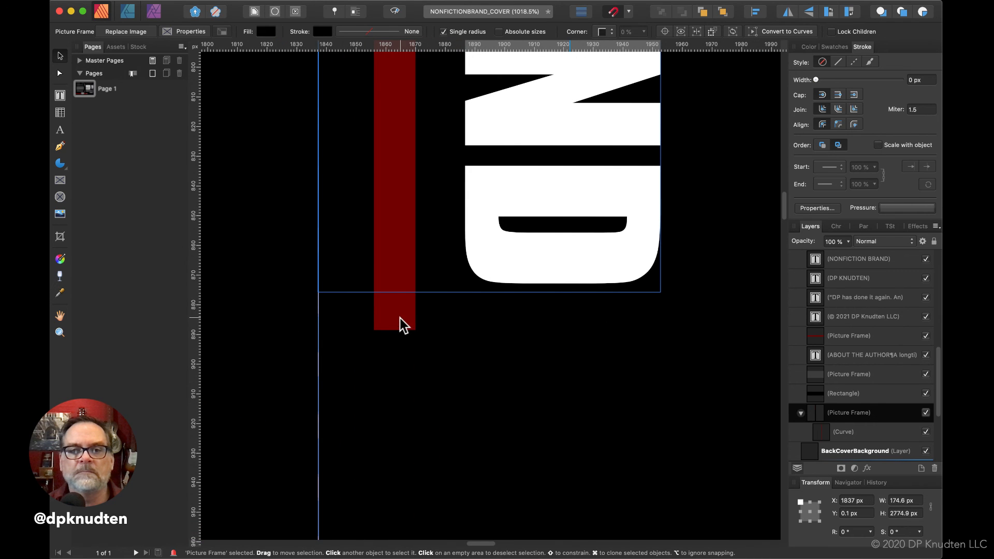
pyautogui.click(377, 251)
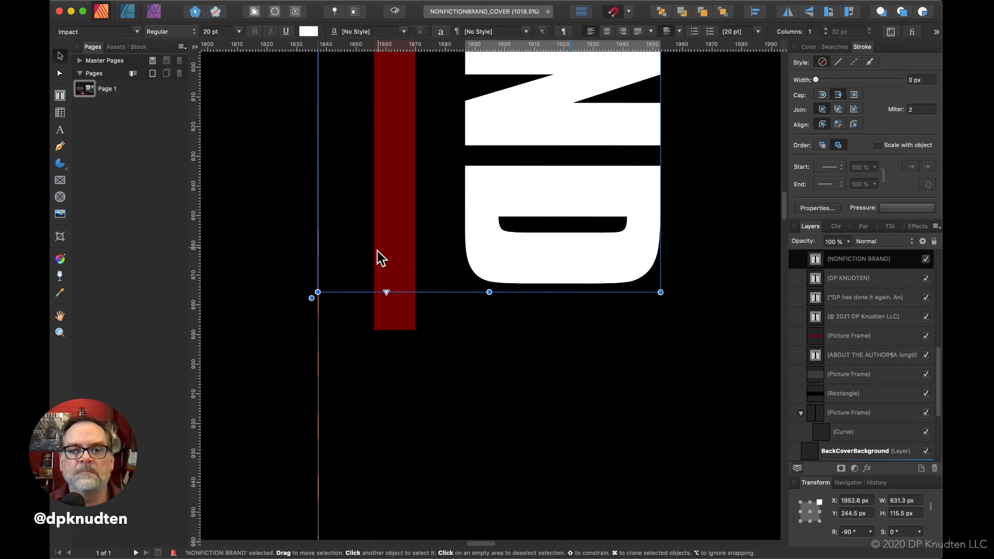
pyautogui.click(391, 316)
pyautogui.click(391, 316)
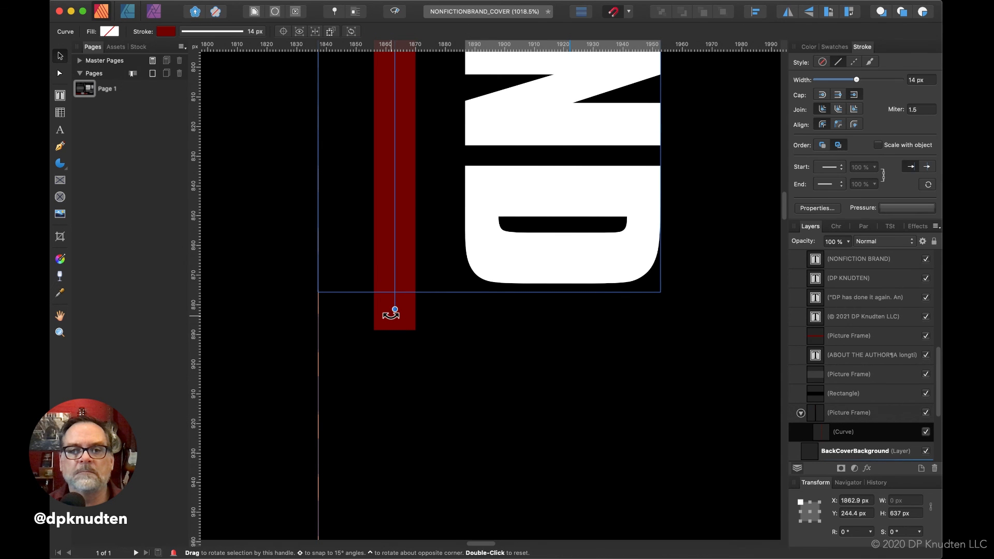
pyautogui.moveTo(395, 310); pyautogui.dragTo(391, 272)
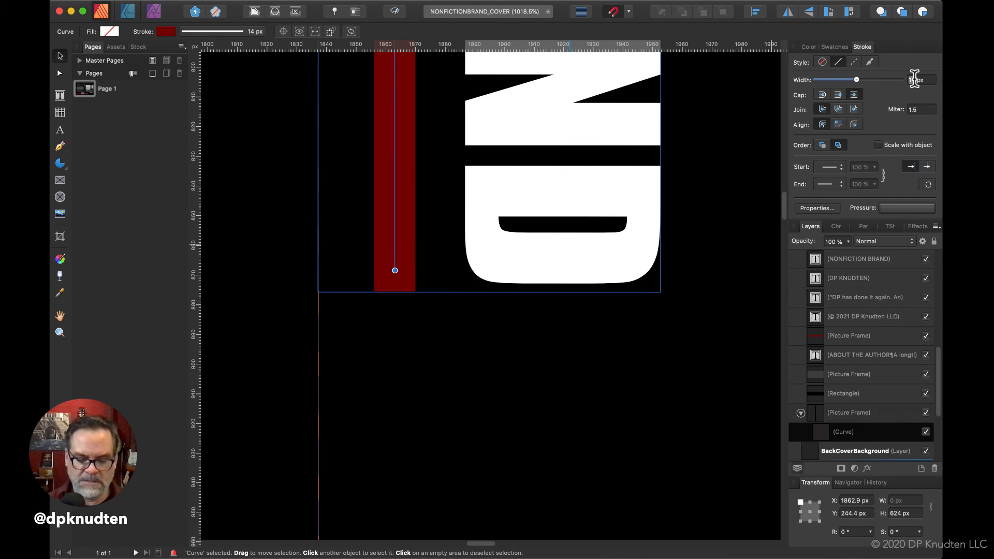
# Step: Set the spine line's stroke width to 10 px and adjust both ends to match the title lettering, about 618.2 px long
pyautogui.press('Return')
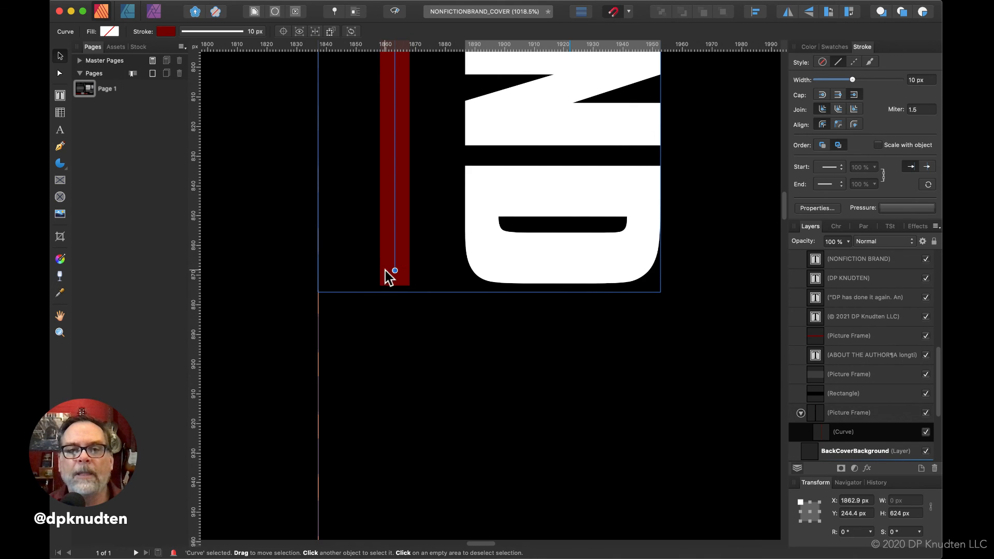
pyautogui.moveTo(394, 269); pyautogui.dragTo(391, 276)
pyautogui.scroll(20, 390, 277)
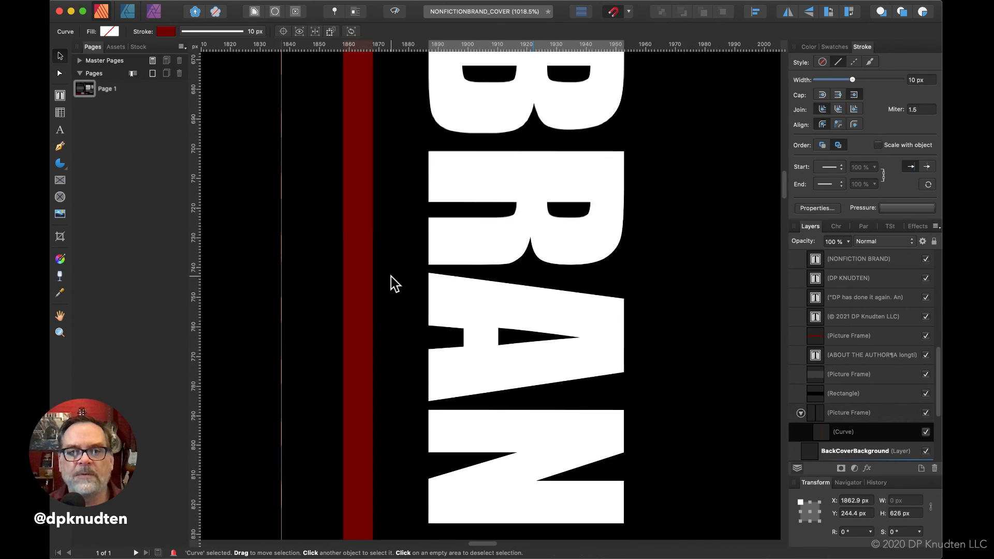
pyautogui.scroll(5, 390, 277)
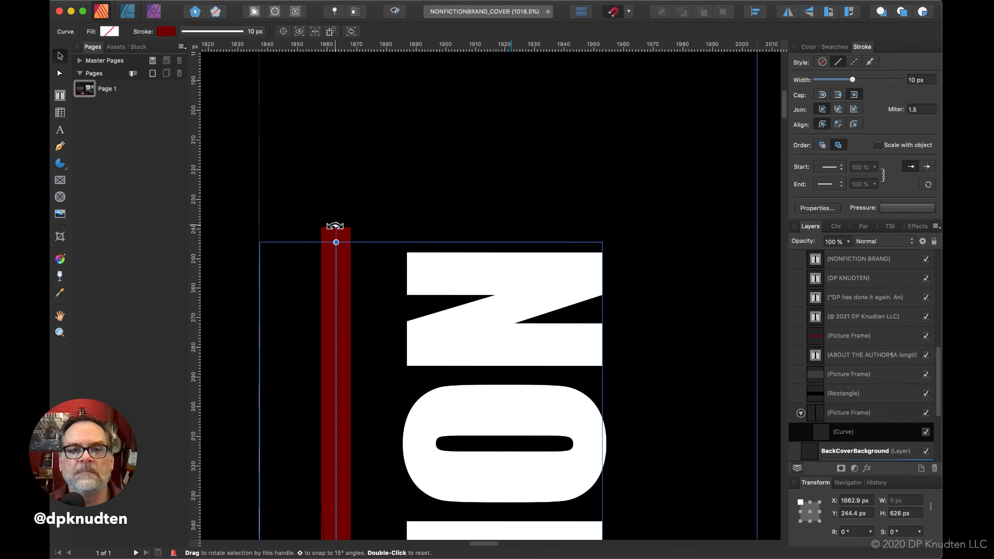
pyautogui.moveTo(336, 241); pyautogui.dragTo(333, 265)
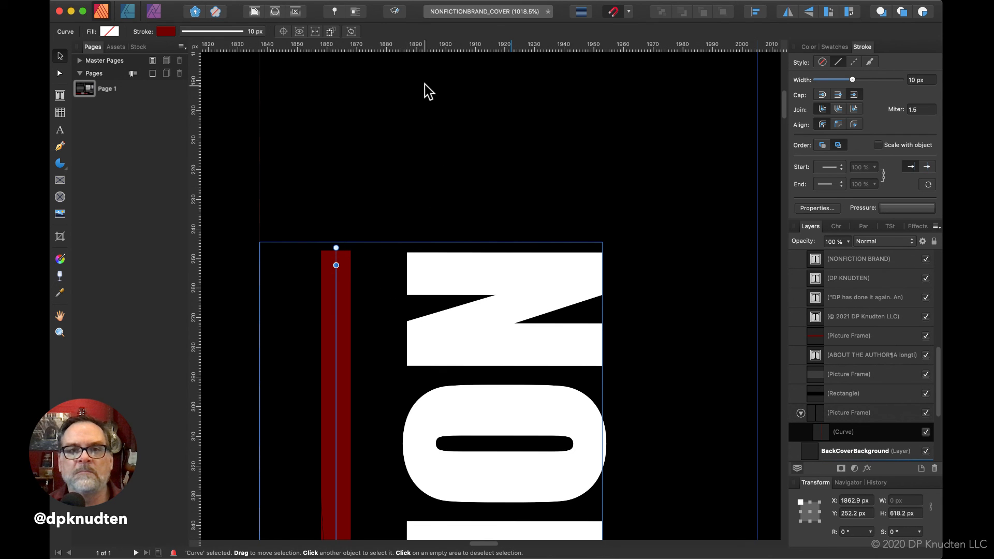
pyautogui.moveTo(430, 44)
pyautogui.mouseDown()
pyautogui.moveTo(433, 258)
pyautogui.moveTo(419, 46)
pyautogui.mouseUp()
# Step: Nudge the spine's red line 5 px right, closer to the NONFICTION BRAND title, to X 1867.9 px
pyautogui.scroll(-10, 642, 87)
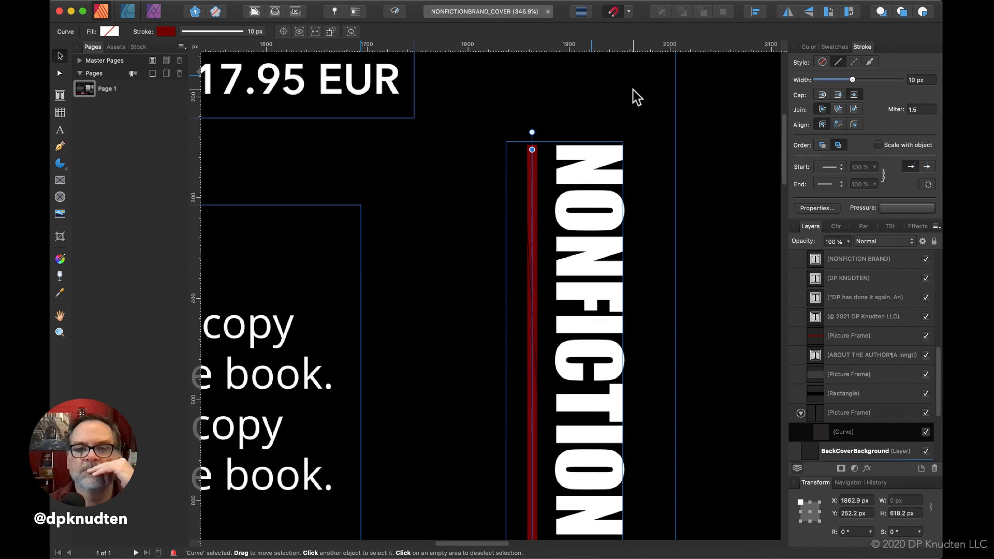
pyautogui.scroll(-1, 632, 96)
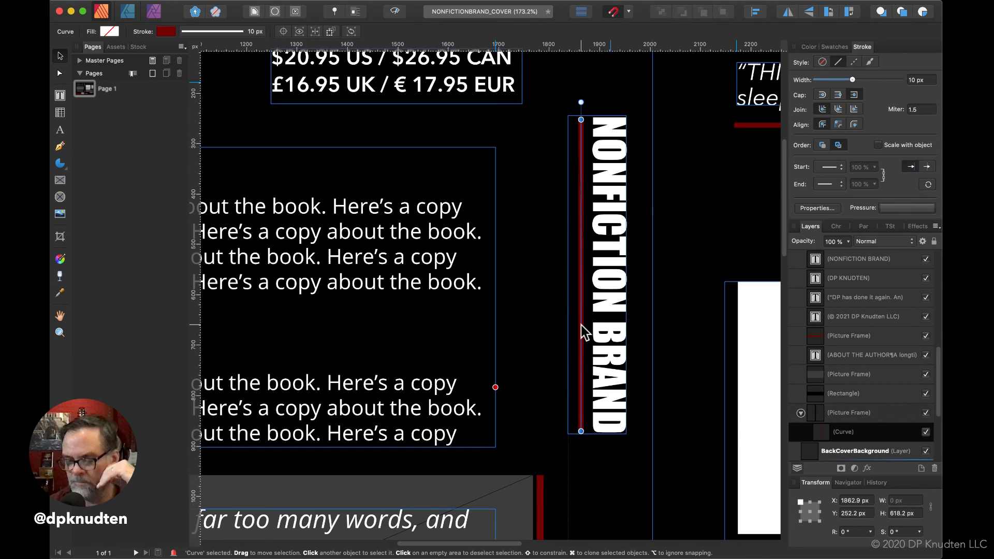
pyautogui.press('Right')
pyautogui.press('Right')
pyautogui.press('Right')
pyautogui.press('Right')
pyautogui.press('Right')
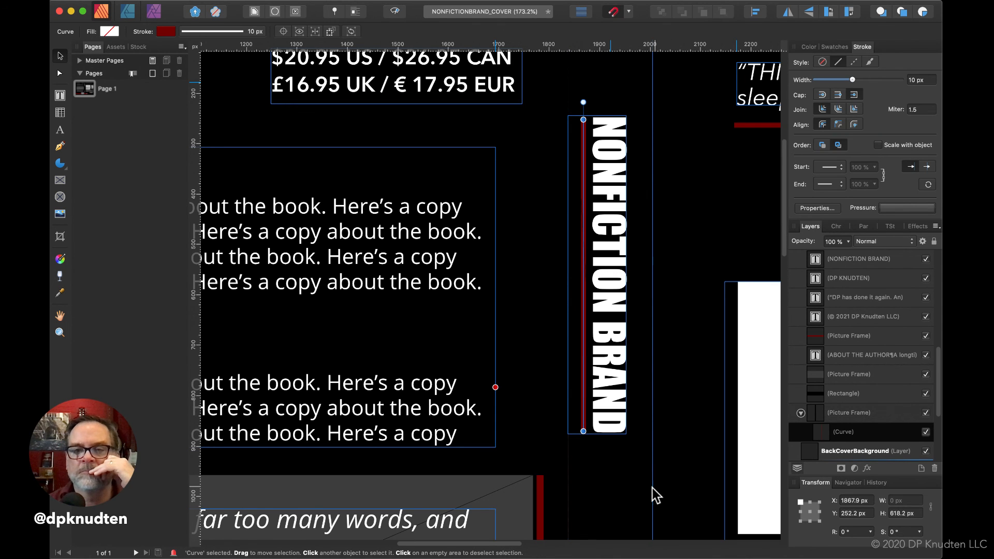
# Step: Try to nudge the white logo at the foot of the spine 3 px left, and return it to X 1868.1 px
pyautogui.click(618, 501)
pyautogui.scroll(-15, 608, 497)
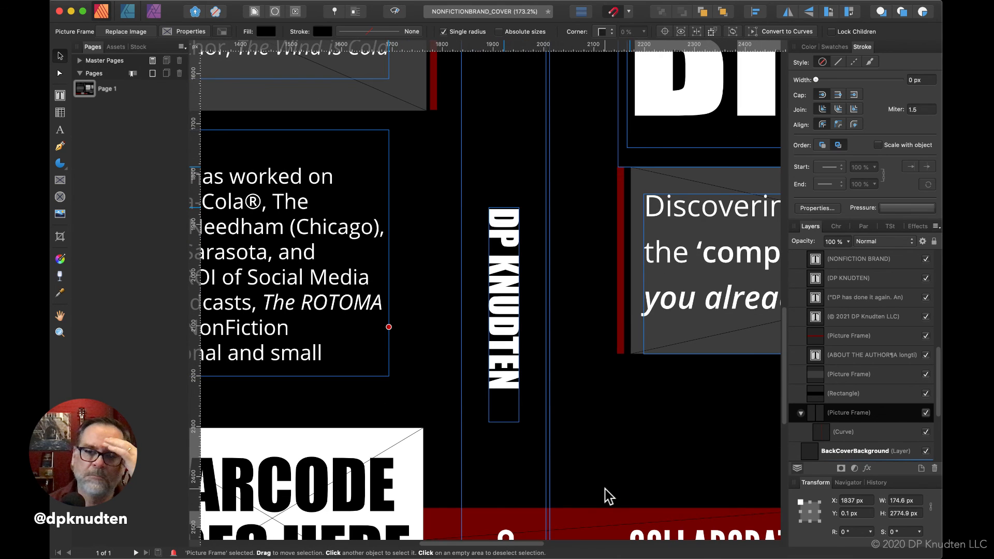
pyautogui.scroll(-9, 608, 497)
pyautogui.scroll(11, 608, 497)
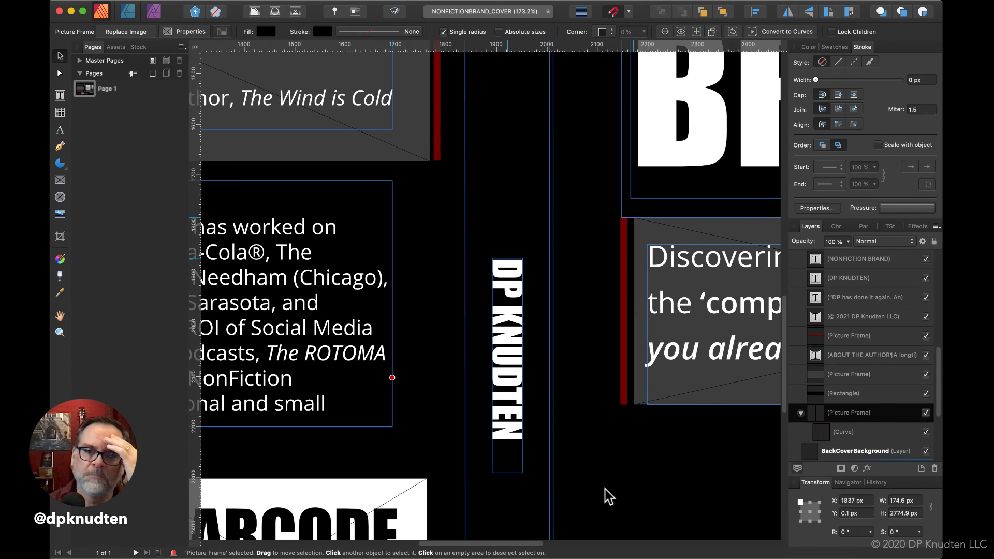
pyautogui.scroll(-5, 609, 496)
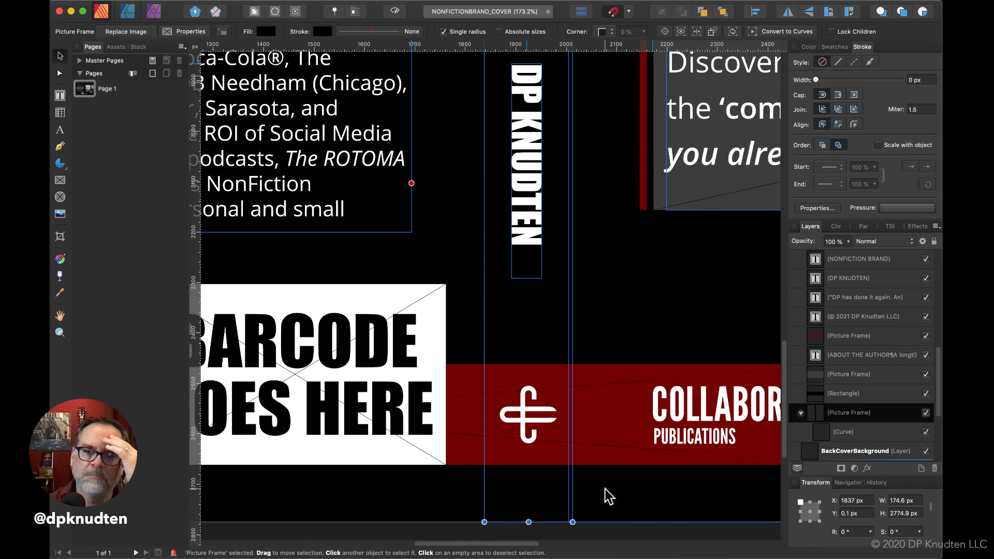
pyautogui.click(530, 418)
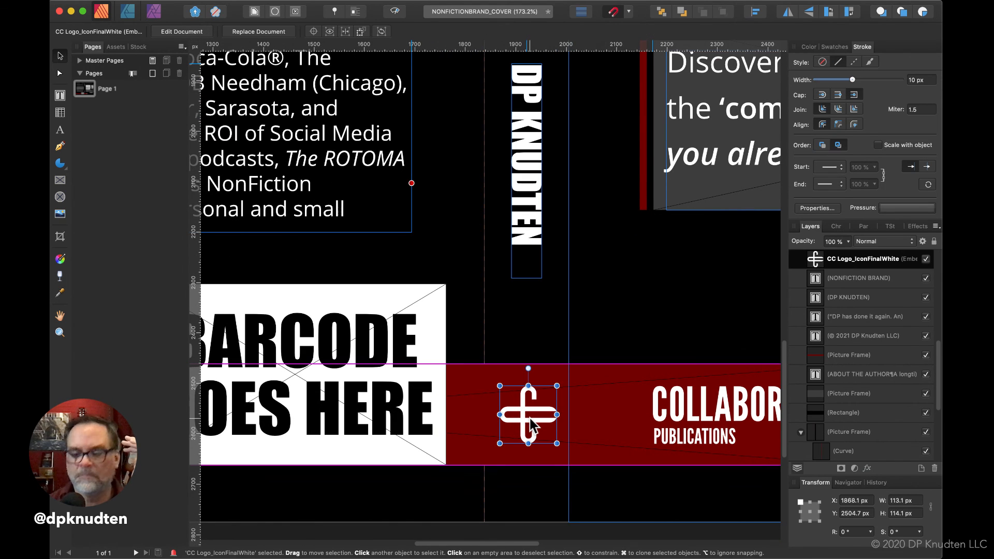
pyautogui.press('Left')
pyautogui.press('Left')
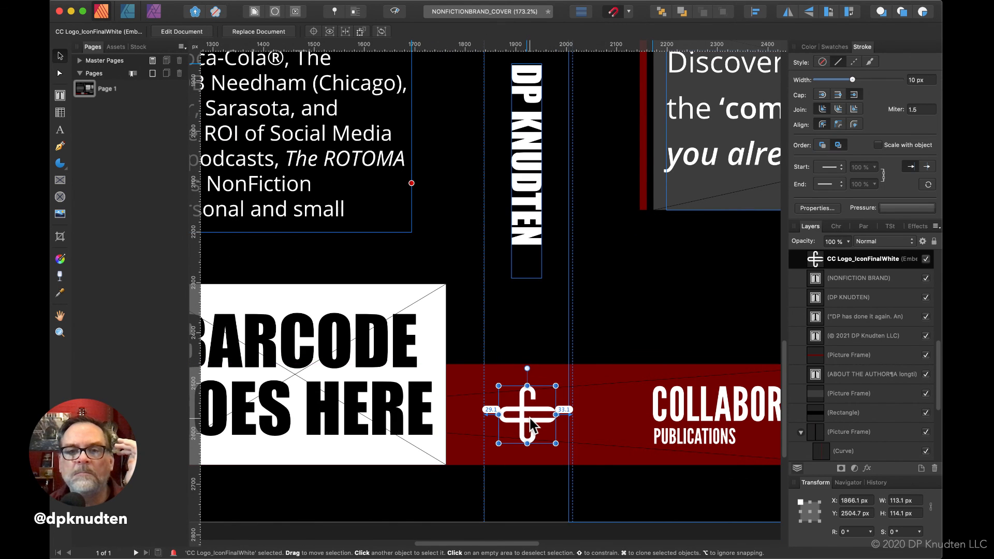
pyautogui.press('Left')
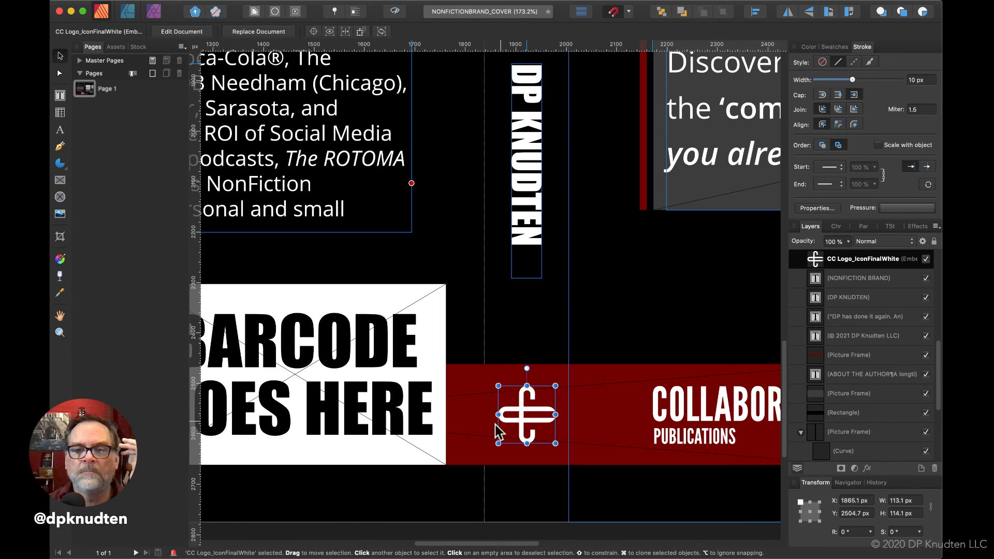
pyautogui.press('Right')
pyautogui.press('Right')
pyautogui.press('Right')
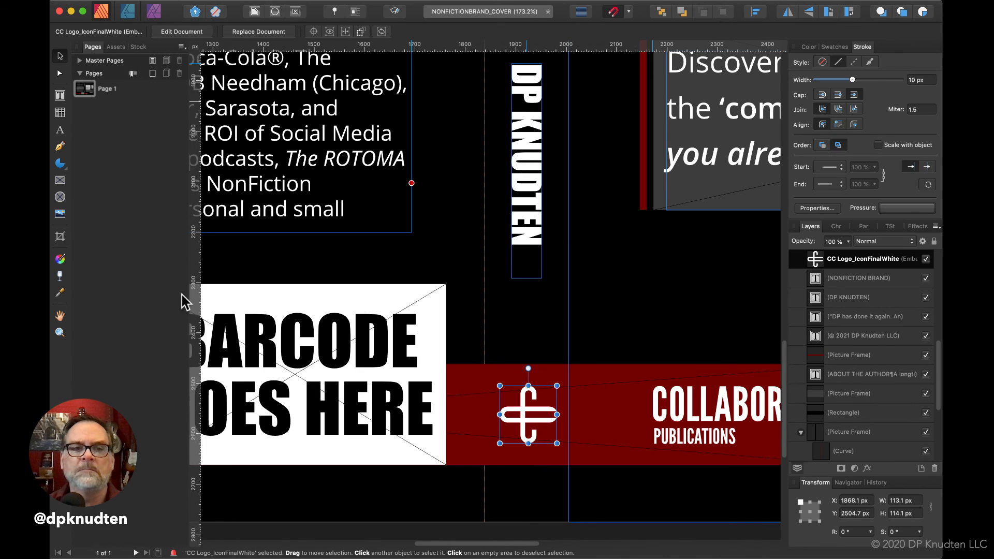
# Step: Nudge the spine's white logo 4 px left to X 1864.1 px
pyautogui.moveTo(196, 270); pyautogui.dragTo(528, 377)
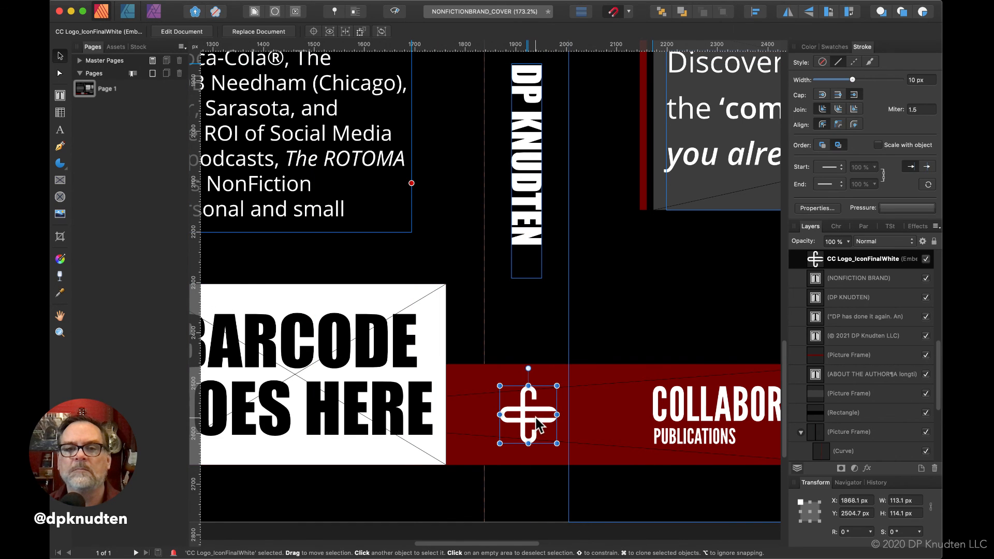
pyautogui.moveTo(532, 410); pyautogui.dragTo(526, 416)
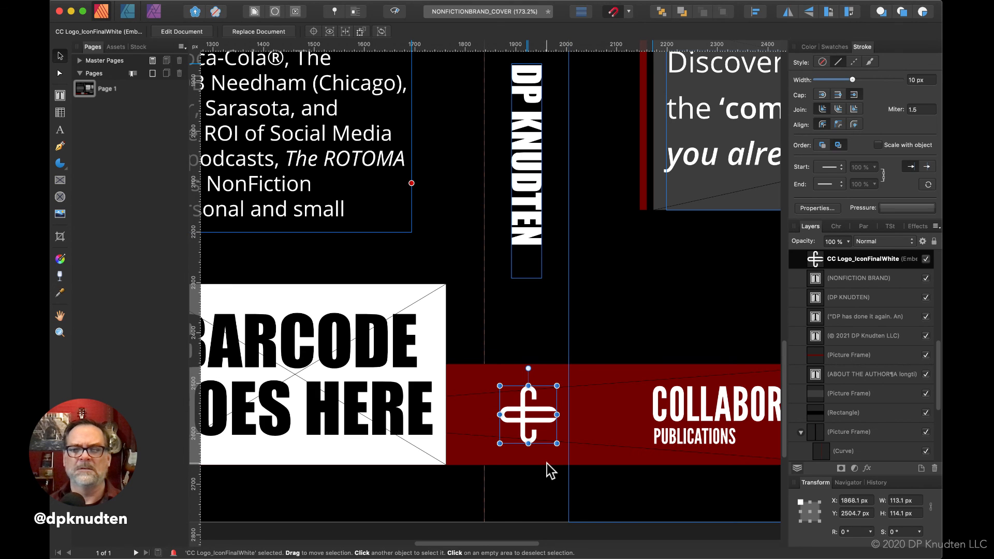
pyautogui.press('Left')
pyautogui.press('Left')
pyautogui.press('Left')
pyautogui.press('Left')
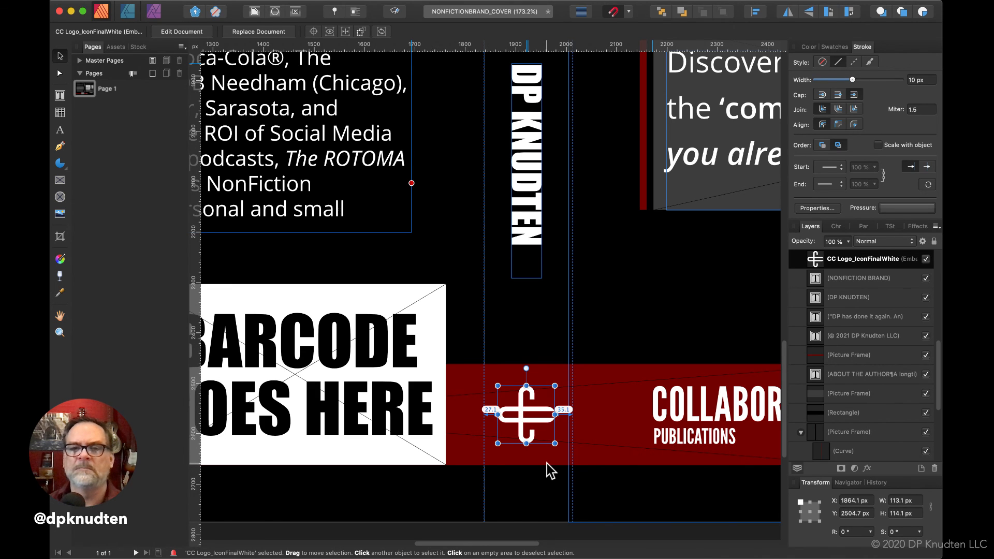
# Step: Try to nudge the front cover's grey tagline box 17 px up toward the author photo, and undo it together with the logo nudge
pyautogui.scroll(-6, 565, 355)
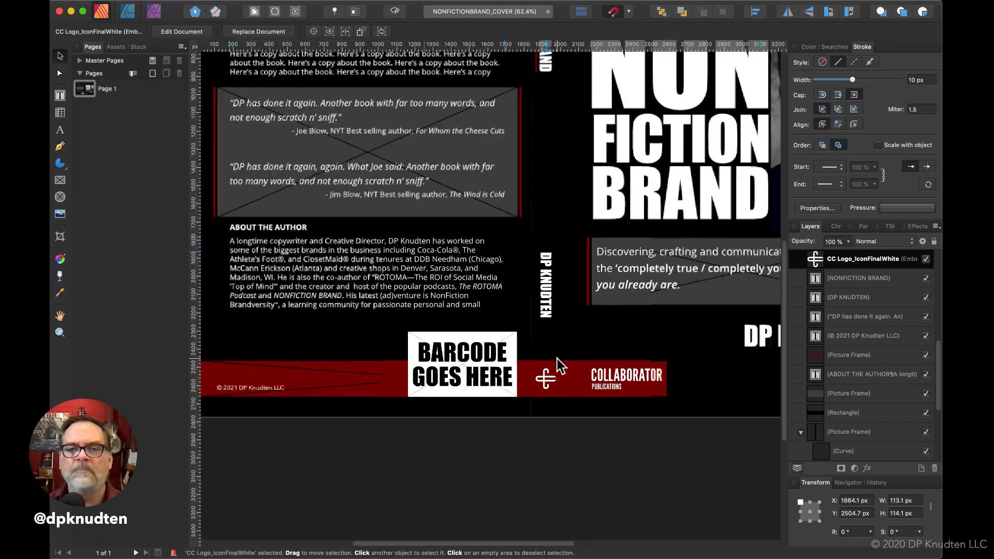
pyautogui.scroll(-2, 553, 358)
pyautogui.scroll(4, 553, 359)
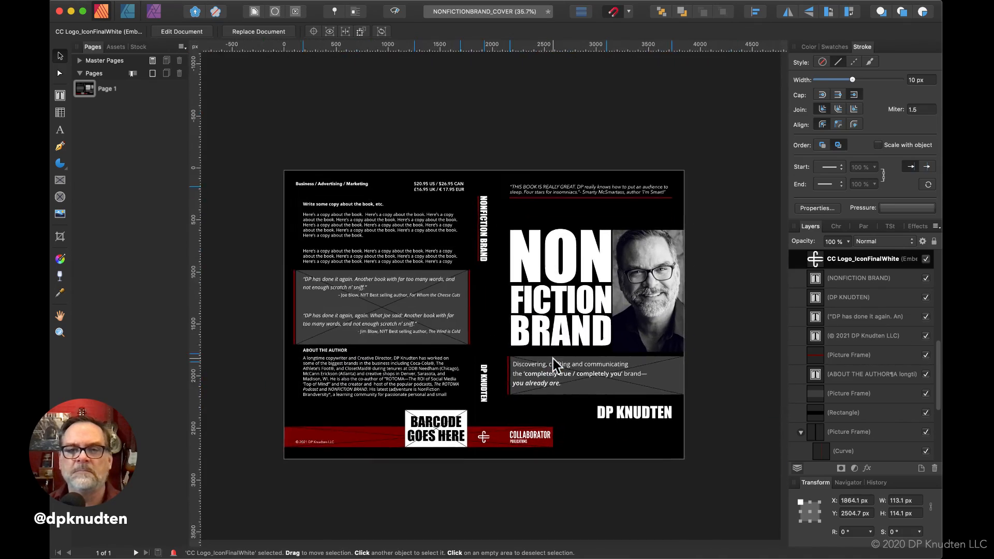
pyautogui.scroll(-2, 553, 358)
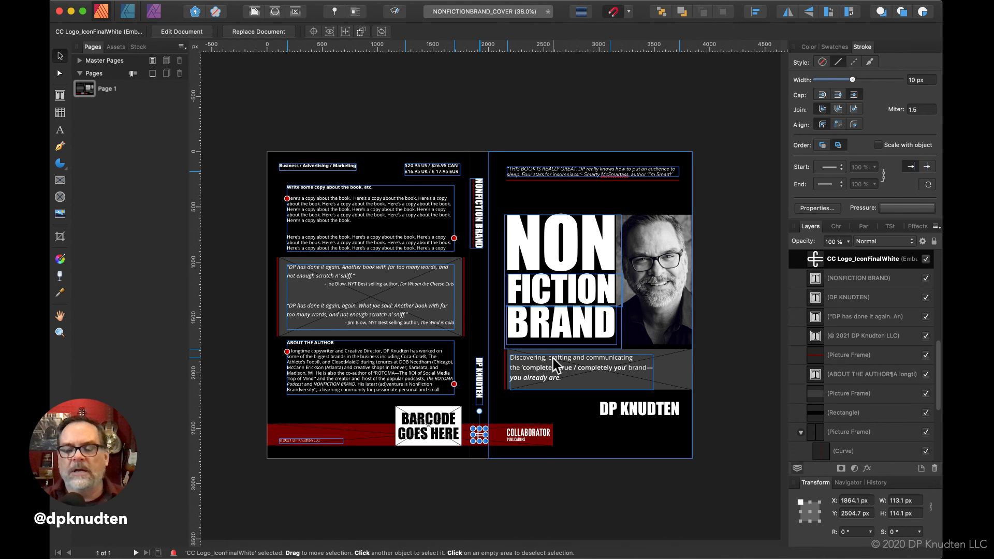
pyautogui.scroll(6, 553, 359)
pyautogui.hscroll(7, 553, 358)
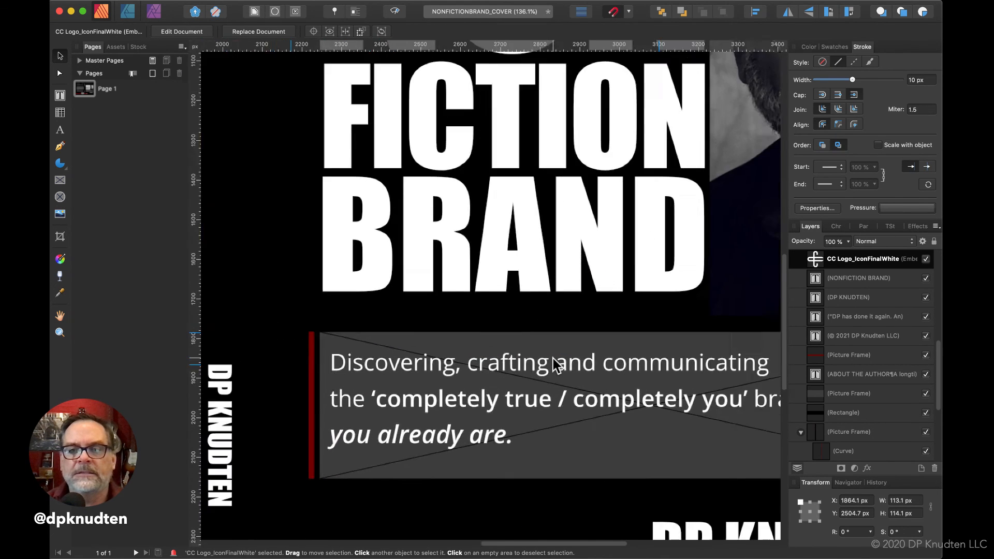
pyautogui.scroll(2, 553, 358)
pyautogui.hscroll(-3, 549, 339)
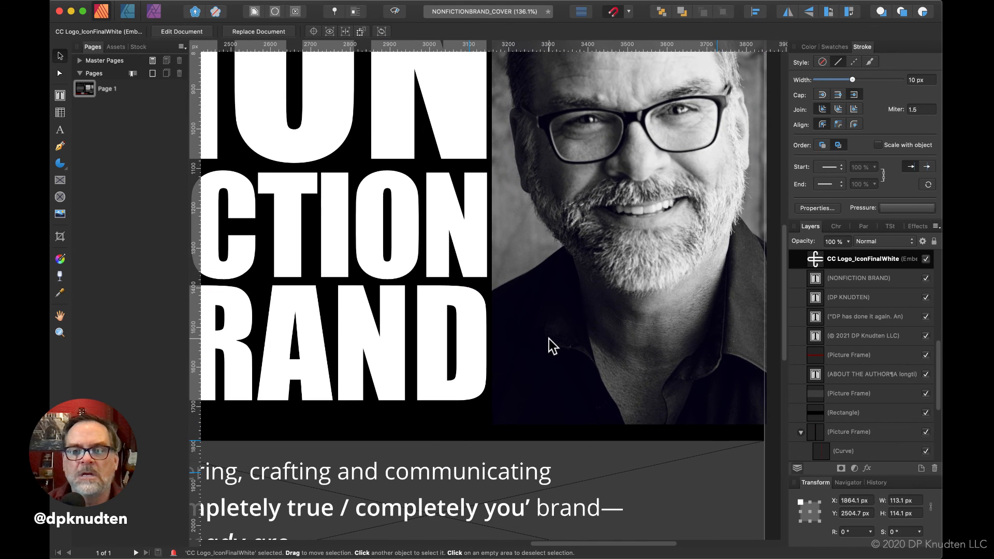
pyautogui.scroll(-4, 554, 460)
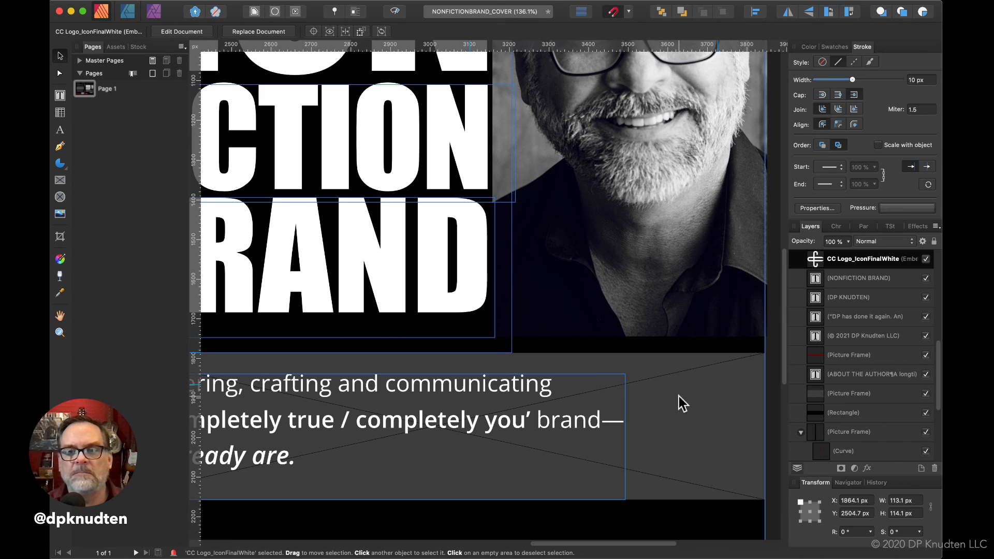
pyautogui.click(683, 399)
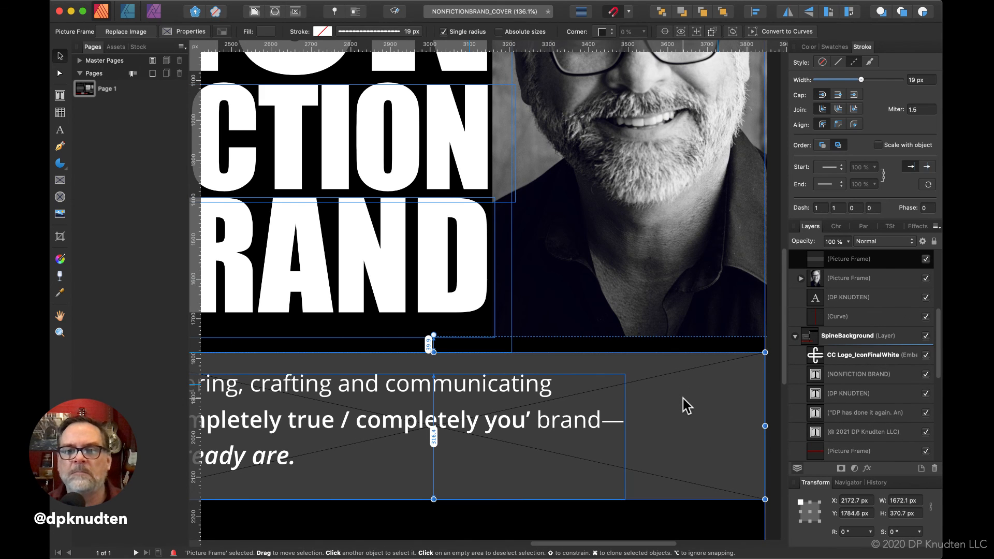
pyautogui.press('Up')
pyautogui.press('Up')
pyautogui.press('Up')
pyautogui.press('Up')
pyautogui.press('Up')
pyautogui.press('Up')
pyautogui.press('Up')
pyautogui.press('Up')
pyautogui.press('Up')
pyautogui.press('Up')
pyautogui.press('Up')
pyautogui.press('Up')
pyautogui.press('Up')
pyautogui.press('Up')
pyautogui.press('Up')
pyautogui.press('Up')
pyautogui.press('Up')
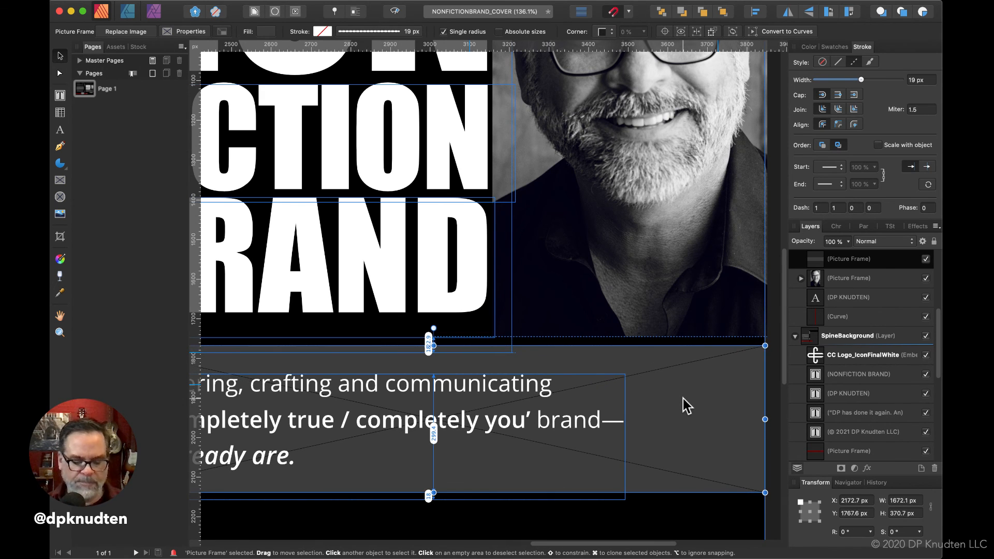
pyautogui.press('super+z')
pyautogui.press('super+z')
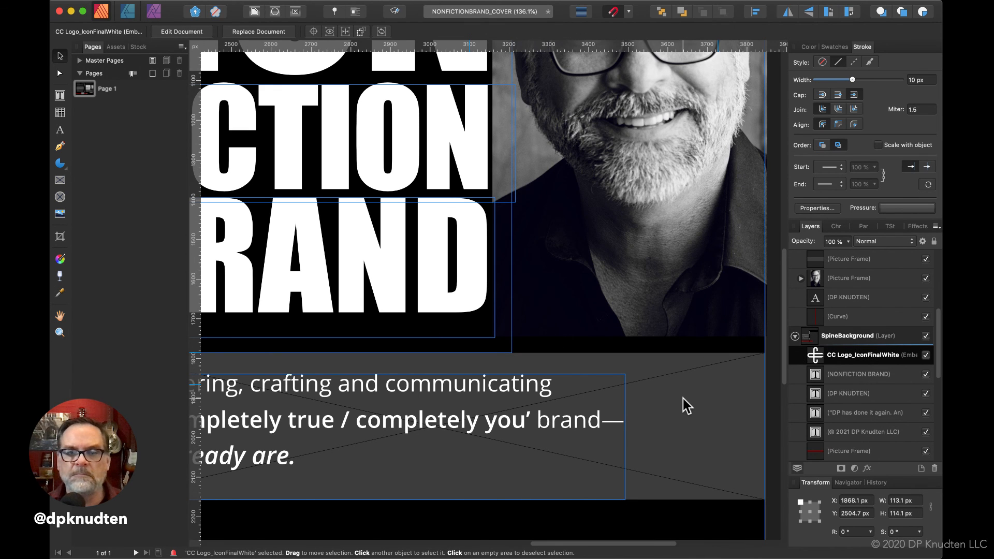
# Step: Select the front cover's red accent line together with the grey tagline box and nudge both up to about Y 1754 px
pyautogui.hscroll(-10, 682, 399)
pyautogui.scroll(5, 430, 403)
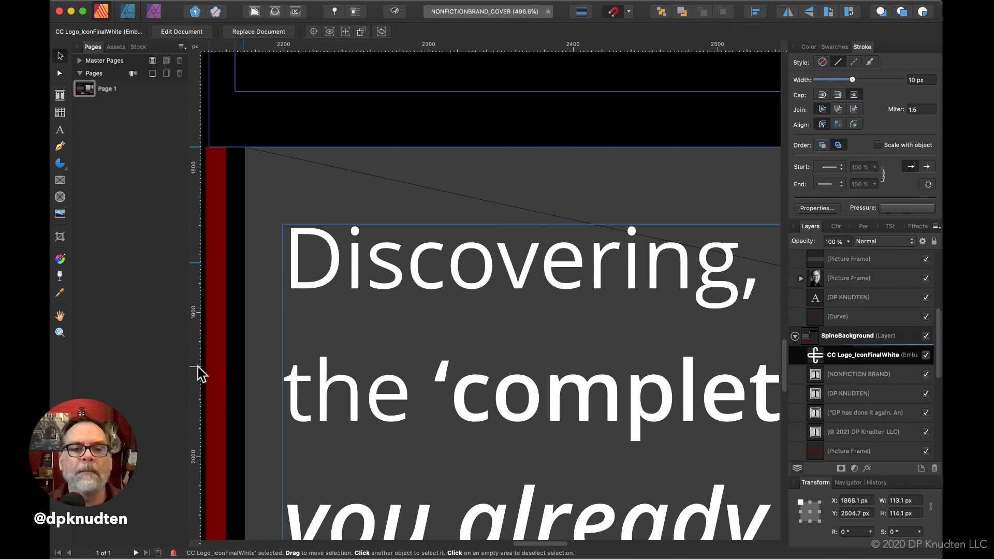
pyautogui.click(213, 370)
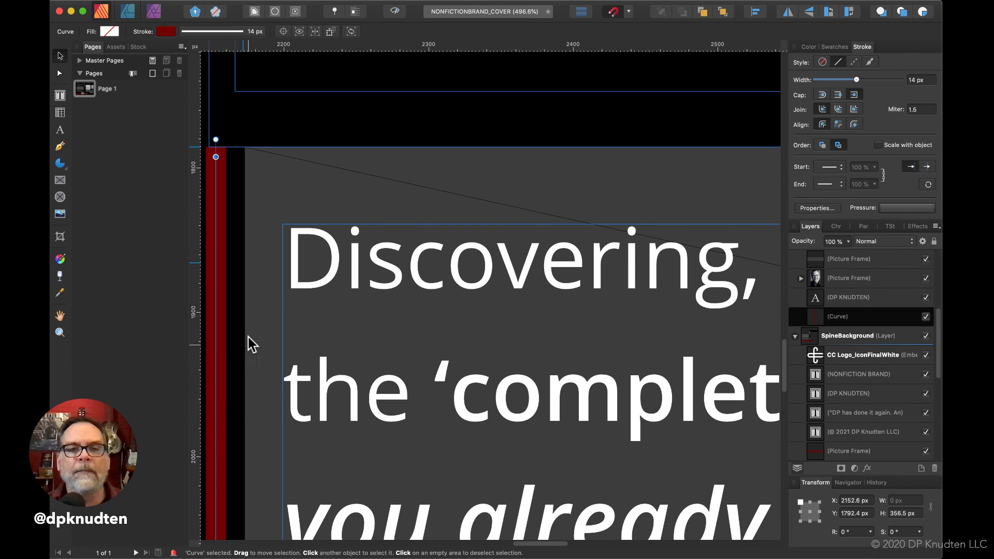
pyautogui.keyDown('shift'); pyautogui.click(509, 183); pyautogui.keyUp('shift')
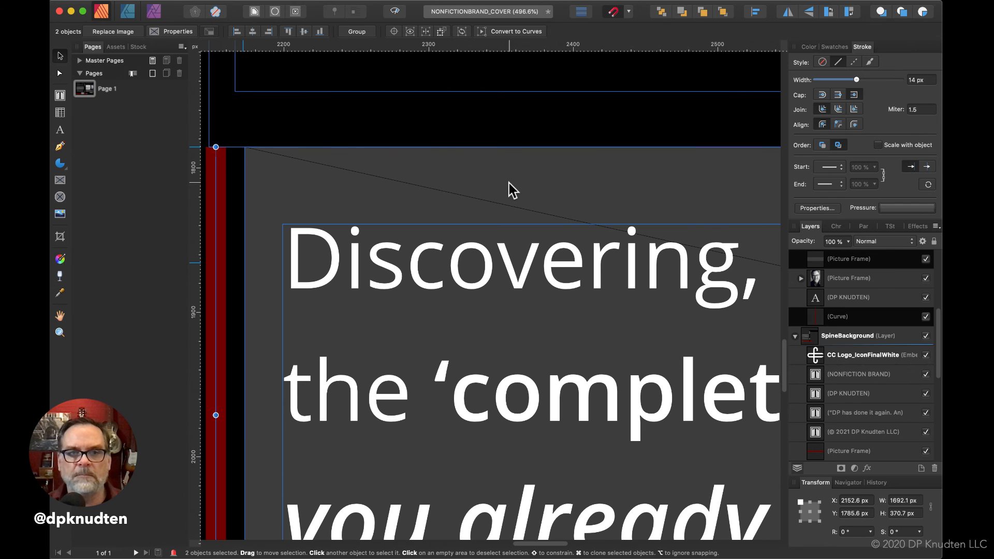
pyautogui.scroll(-4, 509, 183)
pyautogui.scroll(2, 500, 185)
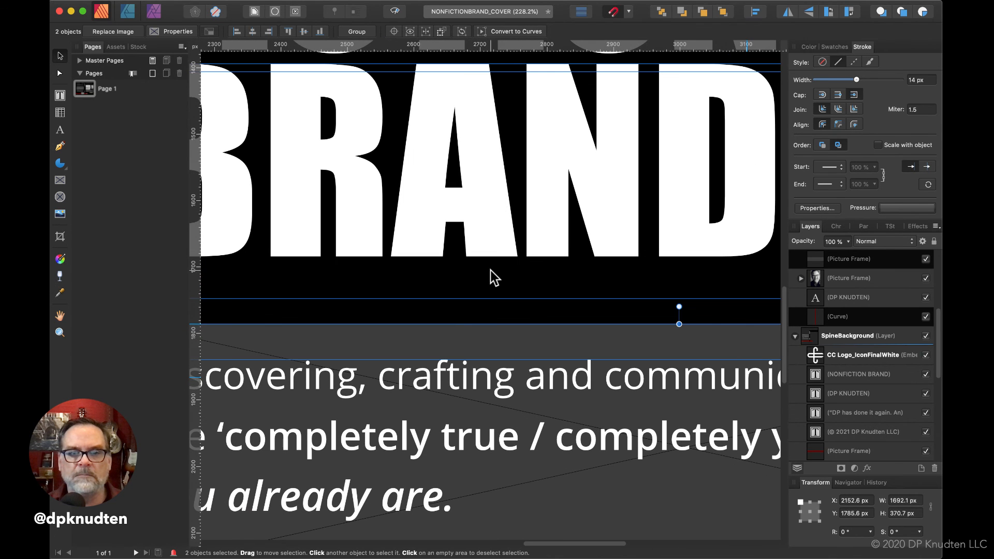
pyautogui.hscroll(-10, 486, 280)
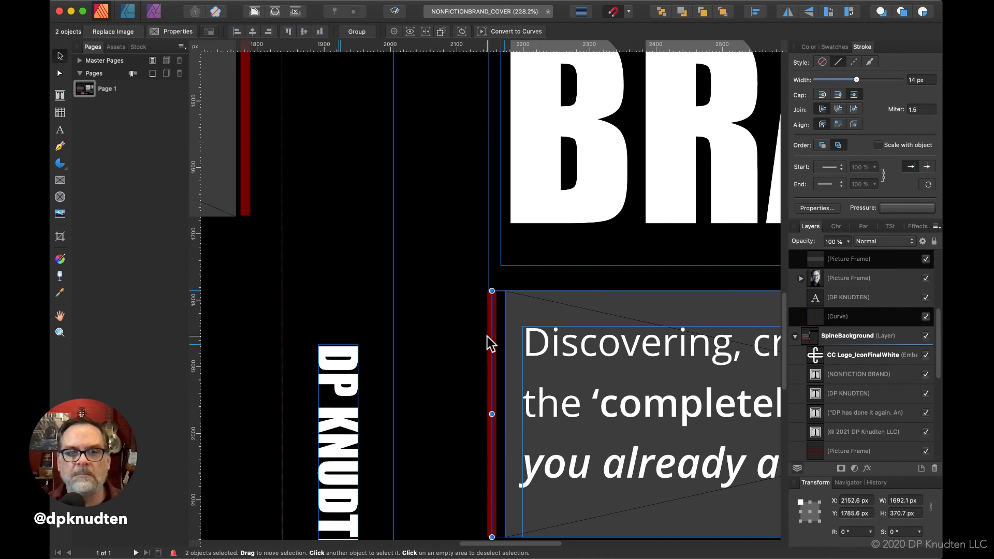
pyautogui.press('Up')
pyautogui.press('Up')
pyautogui.press('Up')
pyautogui.press('Up')
pyautogui.press('Up')
pyautogui.press('Up')
pyautogui.press('Up')
pyautogui.press('Up')
pyautogui.press('Up')
pyautogui.press('Up')
pyautogui.press('Up')
pyautogui.press('Up')
pyautogui.press('Up')
pyautogui.press('Up')
pyautogui.press('Up')
pyautogui.press('Up')
pyautogui.press('Up')
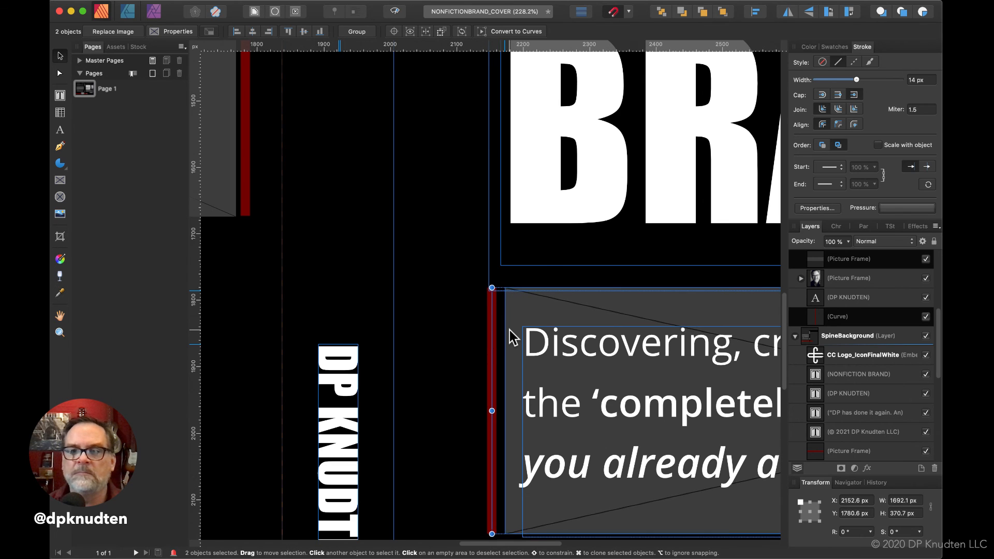
pyautogui.press('Up')
pyautogui.press('Up')
pyautogui.press('Up')
pyautogui.press('Up')
pyautogui.press('Up')
pyautogui.press('Up')
pyautogui.press('Up')
pyautogui.press('Up')
pyautogui.press('Up')
pyautogui.press('Up')
pyautogui.press('Up')
pyautogui.press('Up')
pyautogui.press('Up')
pyautogui.press('Up')
pyautogui.press('Up')
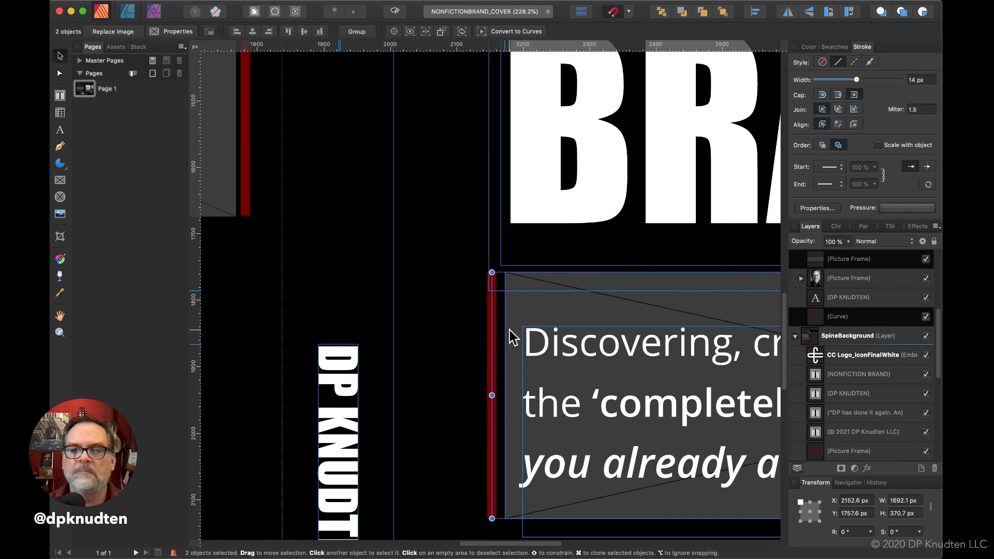
# Step: Nudge the red line and grey tagline box further up to Y 1740.6 px so their top meets the author photo's bottom edge
pyautogui.hscroll(3, 513, 336)
pyautogui.hscroll(15, 511, 338)
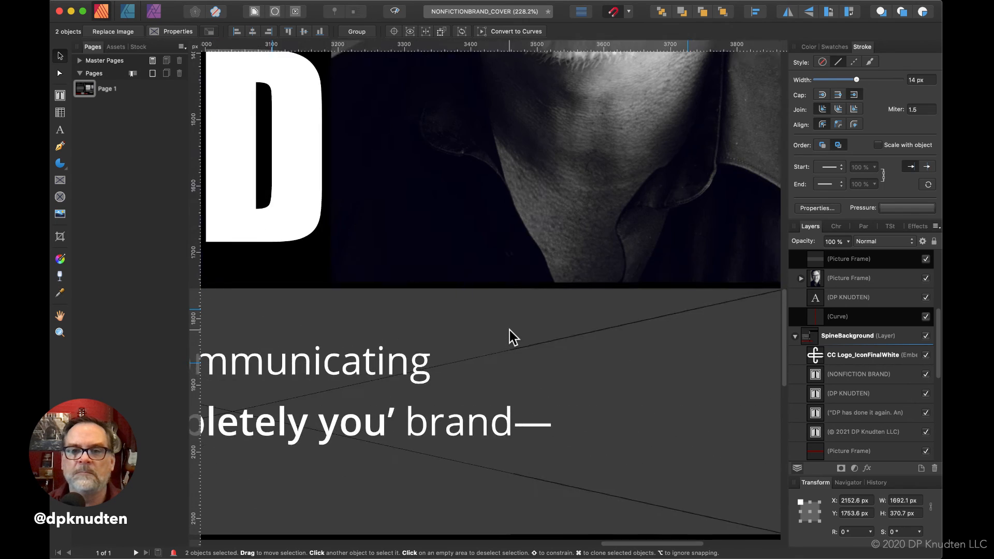
pyautogui.hscroll(-1, 510, 331)
pyautogui.scroll(1, 509, 331)
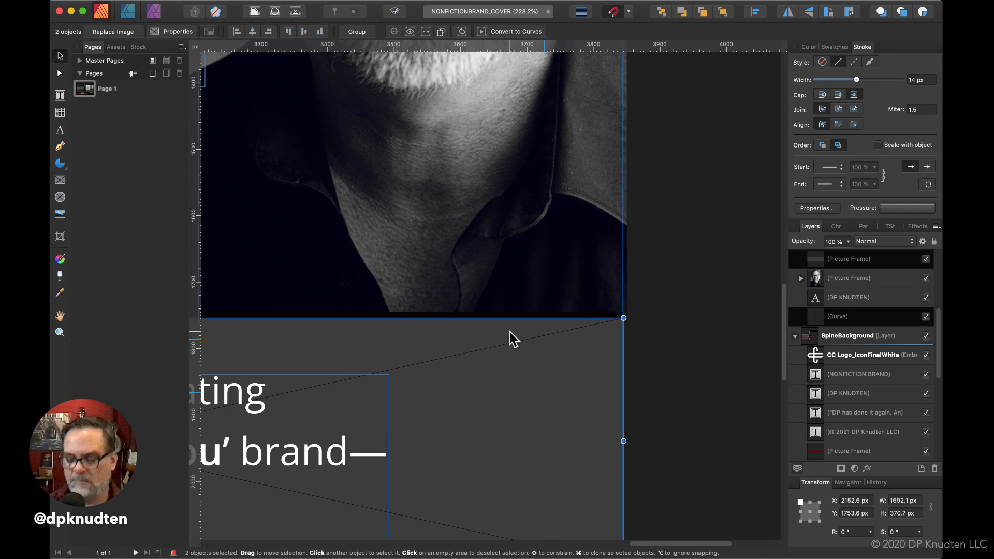
pyautogui.press('Up')
pyautogui.press('Up')
pyautogui.press('Up')
pyautogui.press('Up')
pyautogui.press('Up')
pyautogui.press('Up')
pyautogui.press('Up')
pyautogui.press('Up')
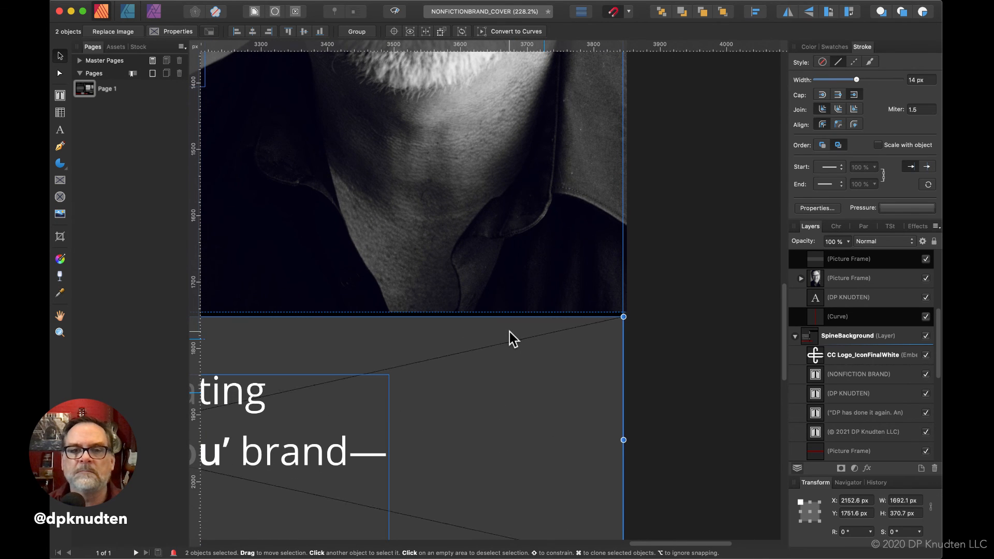
pyautogui.press('Up')
pyautogui.press('Up')
pyautogui.press('Up')
pyautogui.press('Up')
pyautogui.press('Up')
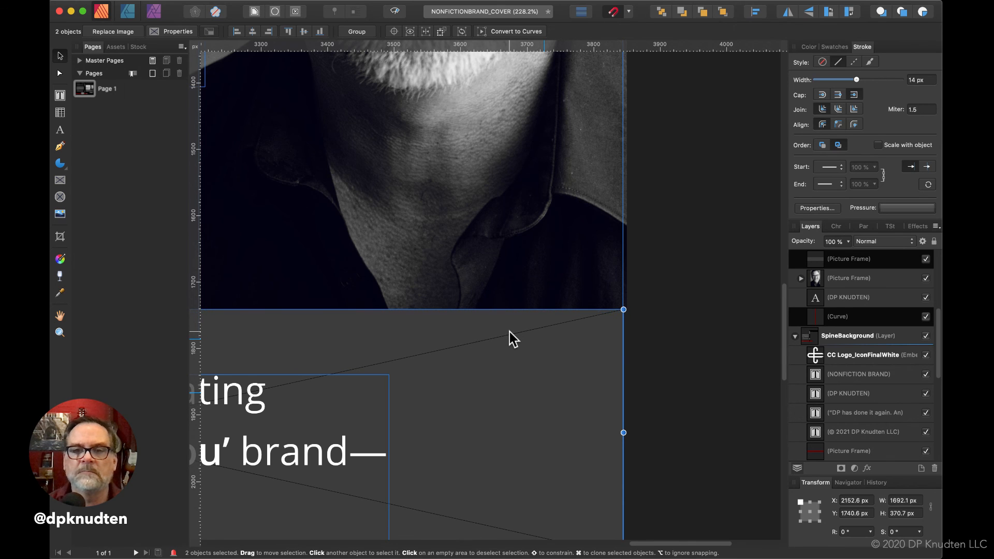
# Step: Move the front cover's red line and grey tagline box back down to Y 1785.6 px
pyautogui.hscroll(-2, 514, 340)
pyautogui.scroll(-1, 514, 340)
pyautogui.scroll(-4, 513, 341)
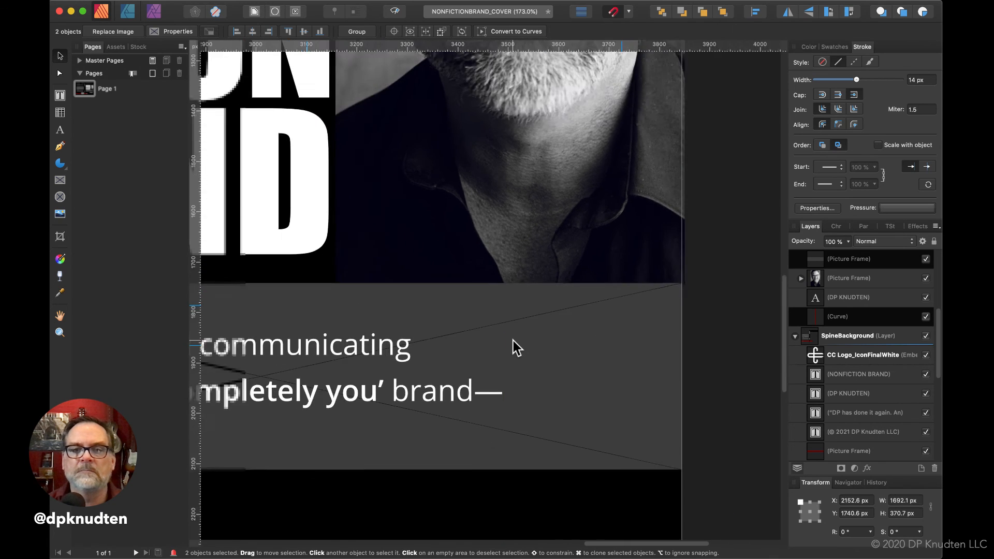
pyautogui.hscroll(-4, 513, 341)
pyautogui.scroll(-1, 513, 340)
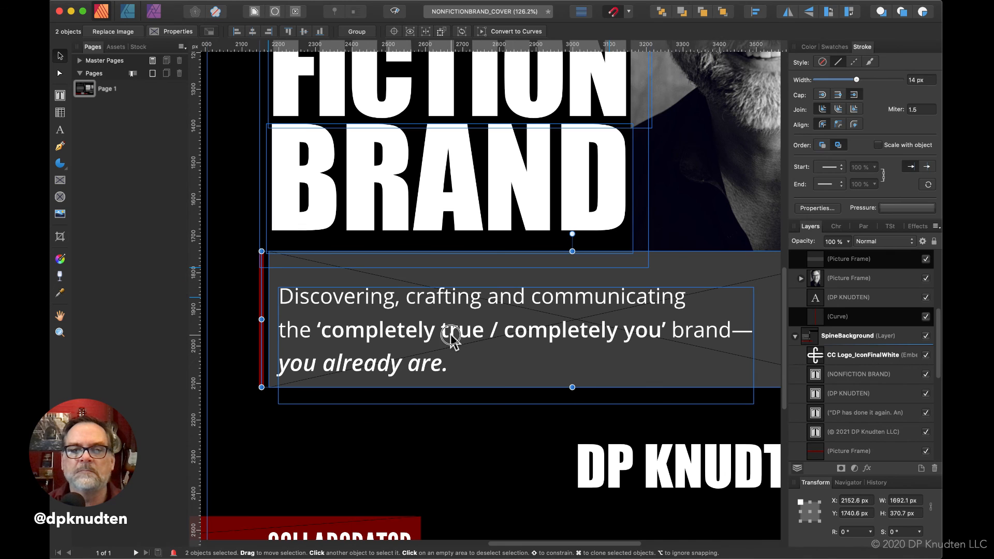
pyautogui.moveTo(451, 337)
pyautogui.mouseDown()
pyautogui.moveTo(451, 318)
pyautogui.moveTo(455, 340)
pyautogui.mouseUp()
pyautogui.doubleClick(477, 342)
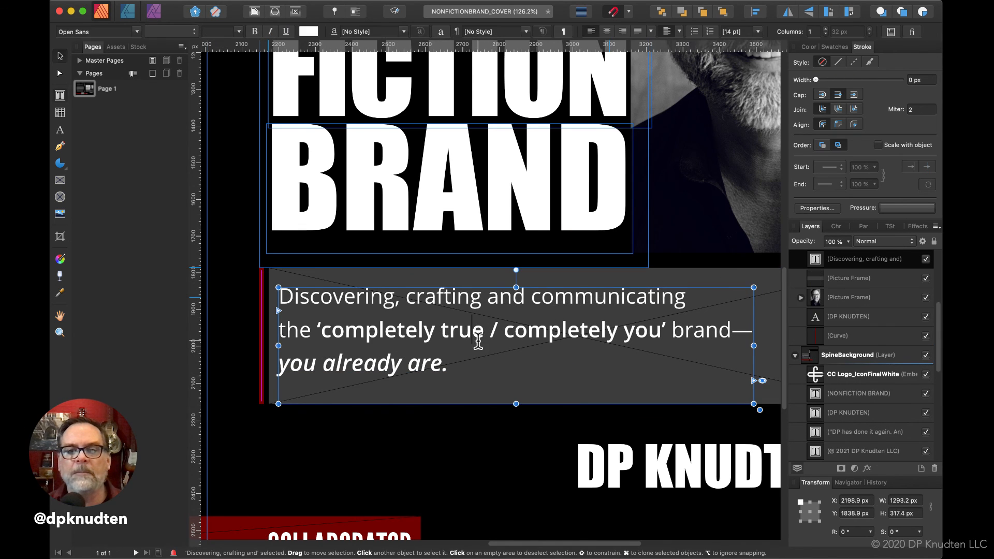
pyautogui.press('Up')
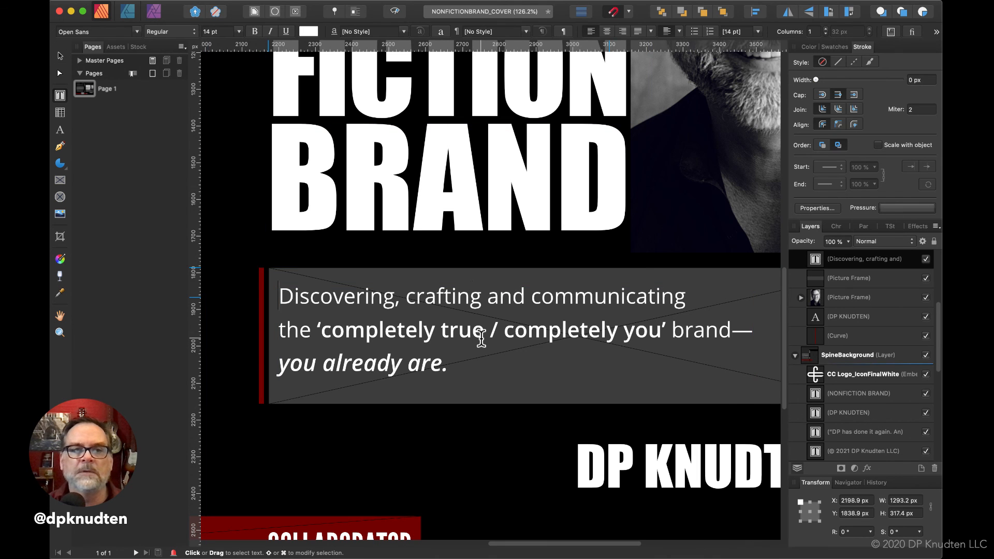
pyautogui.press('Escape')
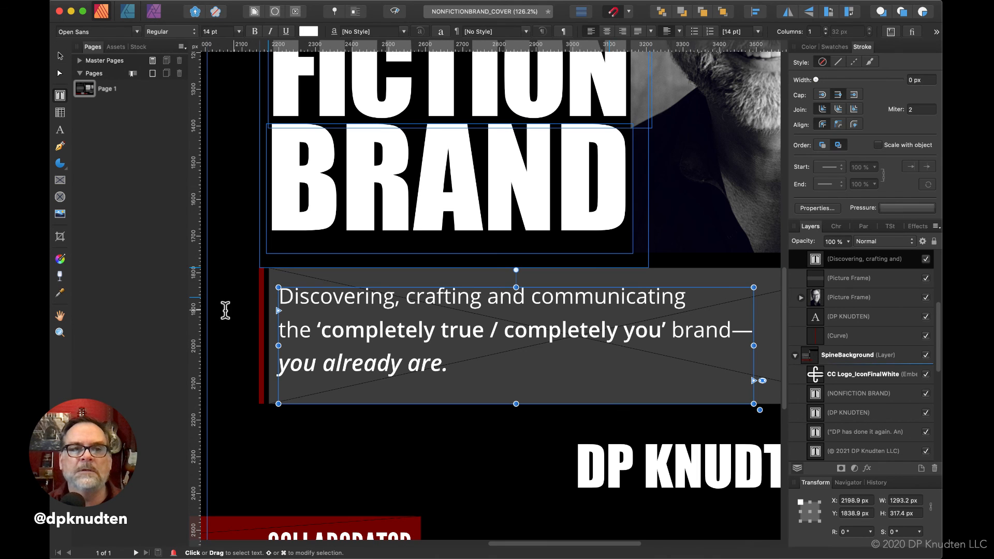
# Step: Move the tagline text frame inside the grey box to X 2195.4 px, Y 1833.2 px
pyautogui.click(60, 55)
pyautogui.moveTo(420, 336)
pyautogui.mouseDown()
pyautogui.moveTo(411, 331)
pyautogui.moveTo(421, 326)
pyautogui.moveTo(410, 328)
pyautogui.moveTo(417, 325)
pyautogui.mouseUp()
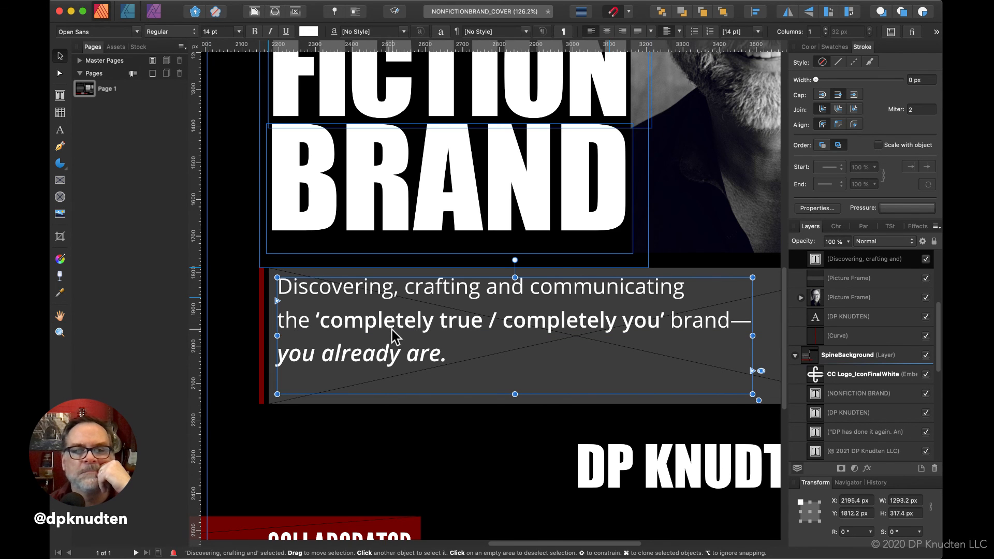
pyautogui.scroll(-2, 392, 330)
pyautogui.scroll(-2, 392, 330)
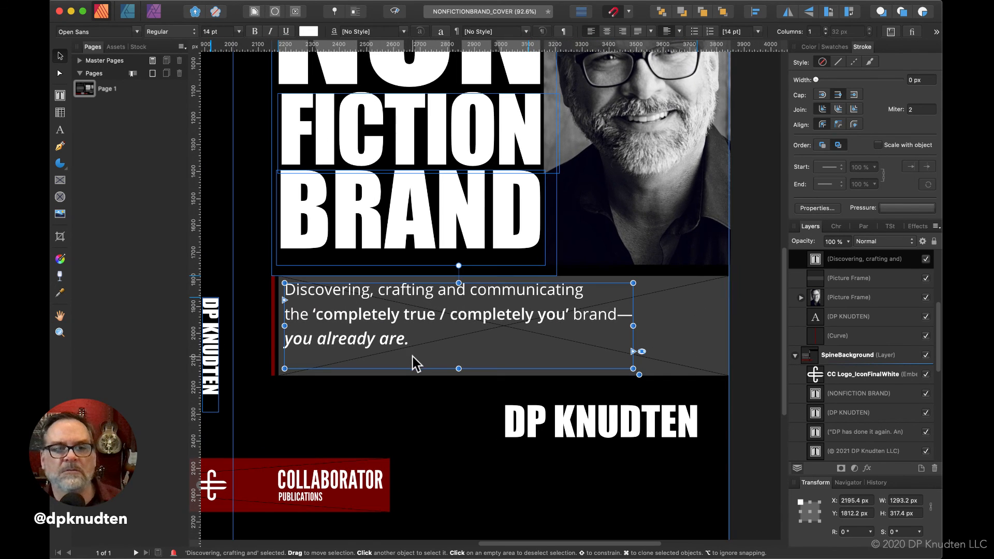
pyautogui.press('Down')
pyautogui.press('Down')
pyautogui.press('Down')
pyautogui.press('Down')
pyautogui.press('Down')
pyautogui.press('Down')
pyautogui.press('Down')
pyautogui.press('Down')
pyautogui.press('Down')
pyautogui.press('Down')
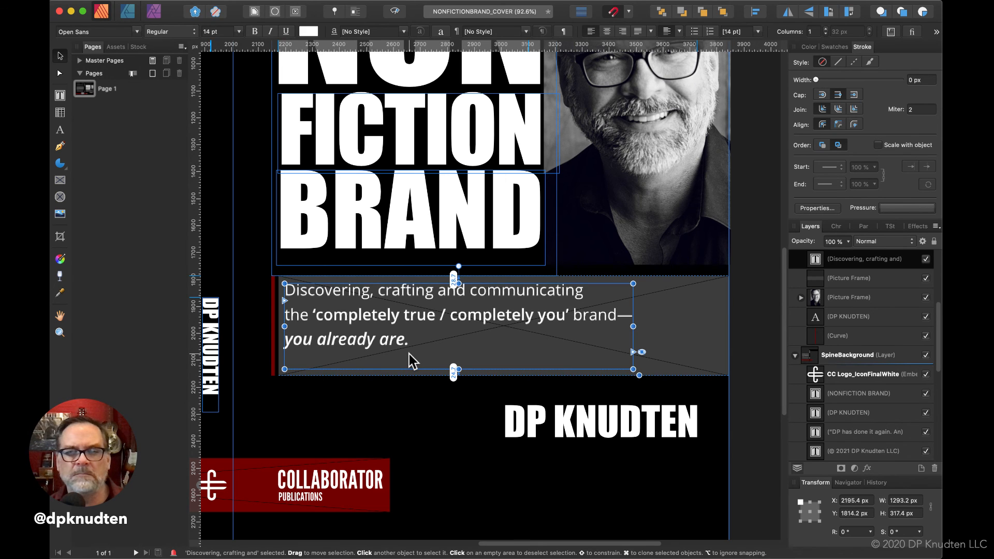
pyautogui.press('Down')
pyautogui.press('Down')
pyautogui.press('Down')
pyautogui.press('Down')
pyautogui.press('Down')
pyautogui.press('Down')
pyautogui.press('Down')
pyautogui.press('Down')
pyautogui.press('Down')
pyautogui.press('Down')
pyautogui.press('Down')
pyautogui.press('Down')
pyautogui.press('Down')
pyautogui.press('Down')
pyautogui.press('Down')
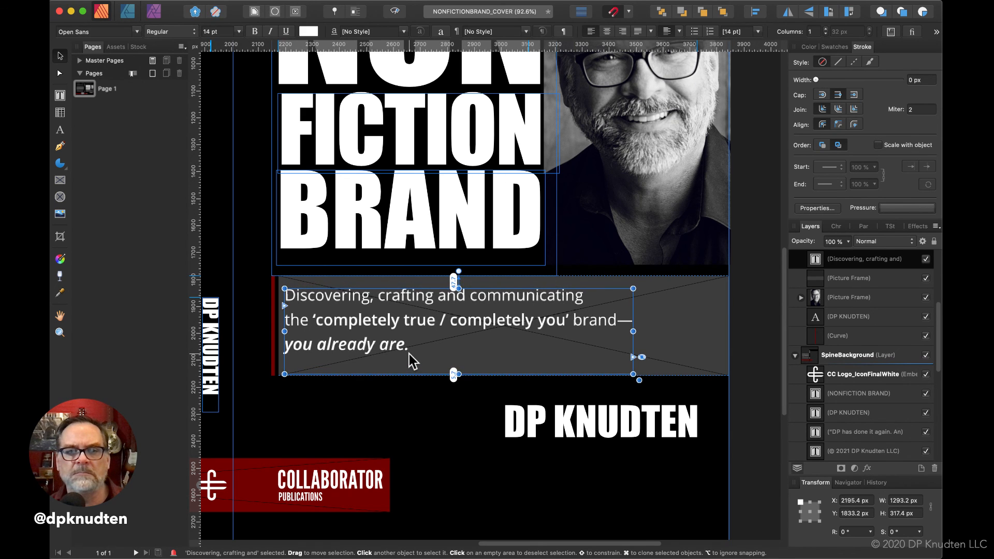
# Step: Fit the tagline frame's height to its text at 227.7 px and nudge it down to Y 1847.2 px
pyautogui.doubleClick(459, 376)
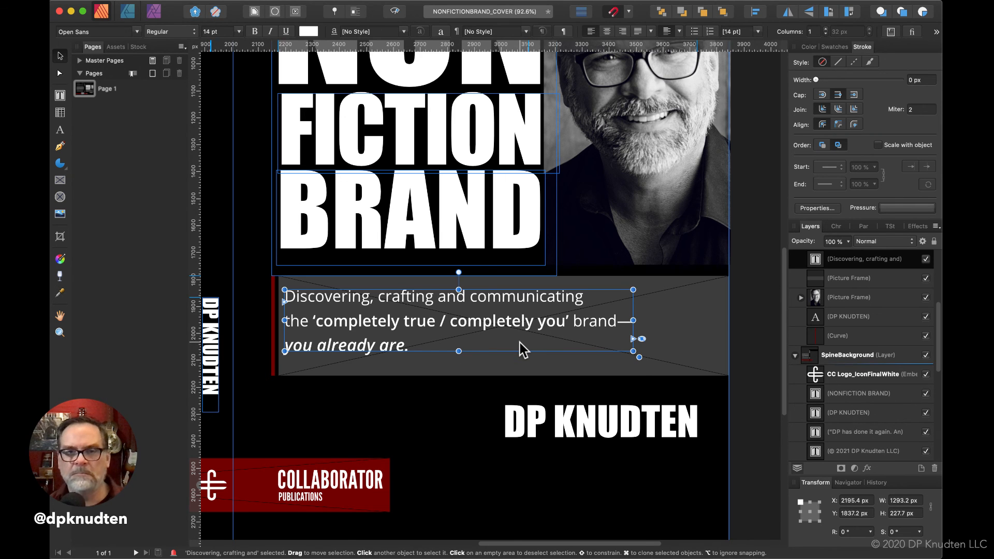
pyautogui.press('Down')
pyautogui.press('Down')
pyautogui.press('Down')
pyautogui.press('Down')
pyautogui.press('Down')
pyautogui.press('Down')
pyautogui.press('Down')
pyautogui.press('Down')
pyautogui.press('Down')
pyautogui.press('Down')
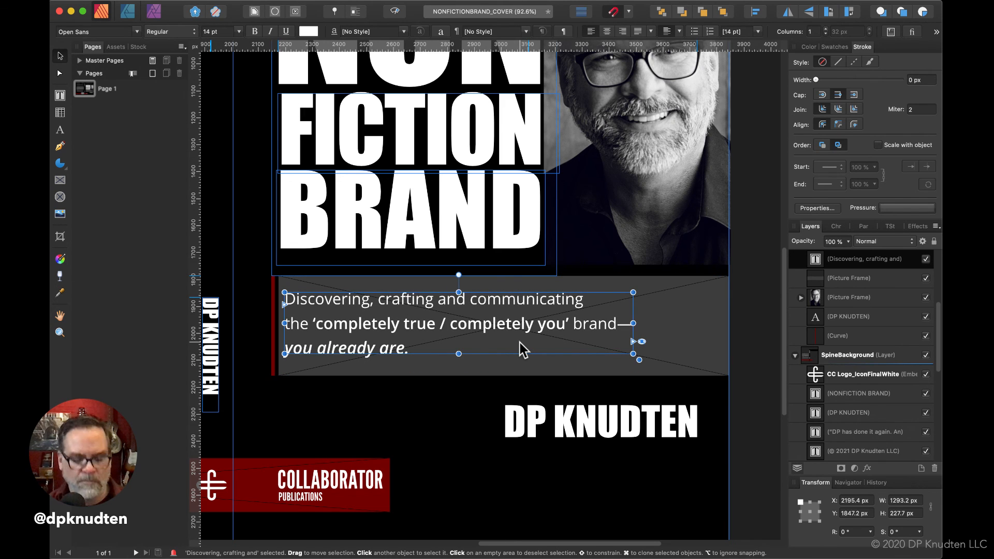
# Step: Group the tagline text with the grey box and the red line beside it
pyautogui.keyDown('shift'); pyautogui.click(501, 370); pyautogui.keyUp('shift')
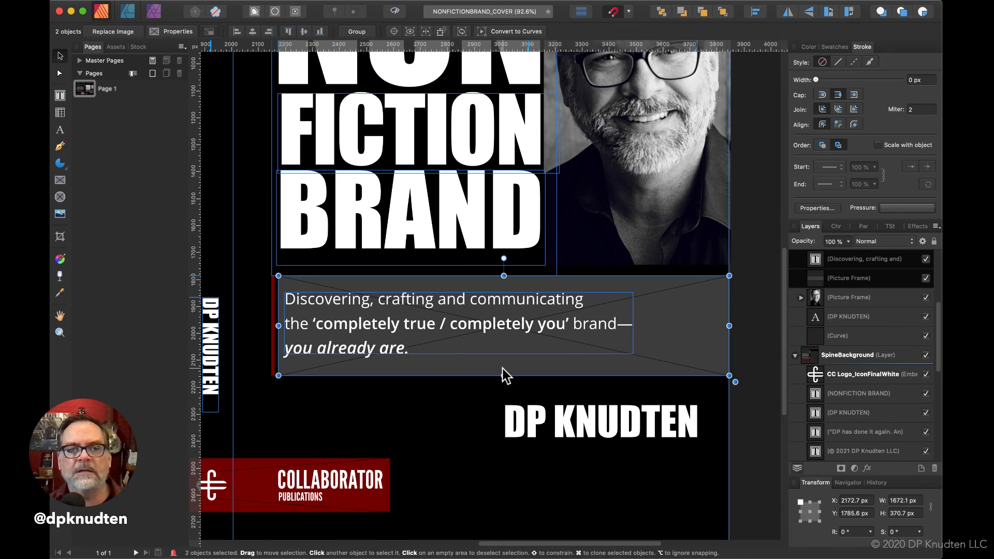
pyautogui.keyDown('shift'); pyautogui.click(272, 355); pyautogui.keyUp('shift')
pyautogui.rightClick(273, 350)
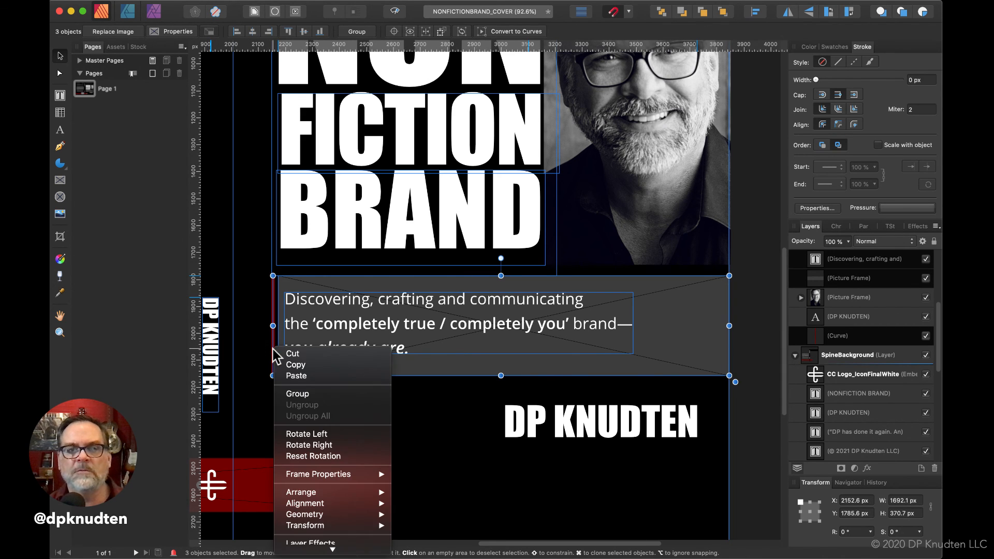
pyautogui.click(297, 394)
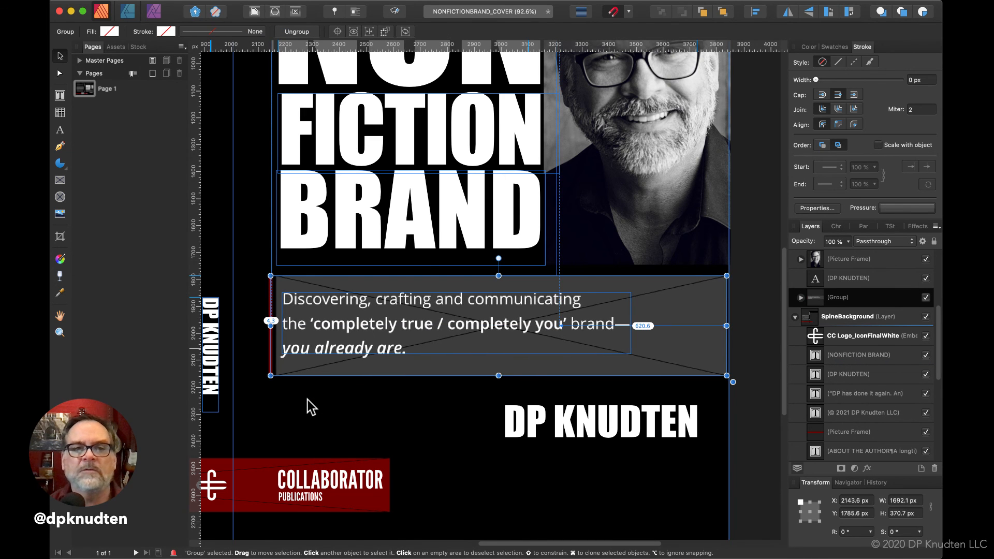
# Step: Place a vertical guide along the left edge of the title's letters, show the guides, and remove the extra guide beside it
pyautogui.scroll(3, 307, 400)
pyautogui.scroll(5, 306, 399)
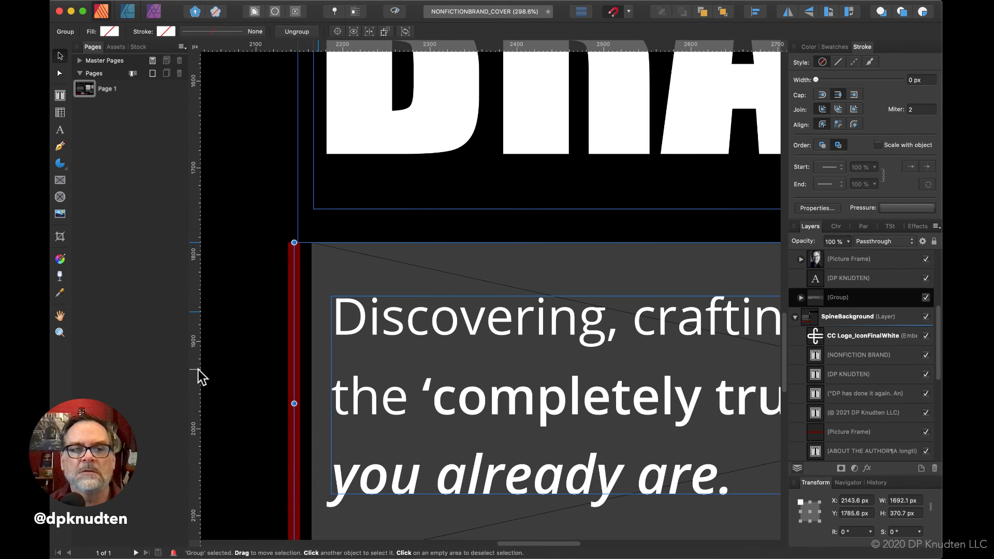
pyautogui.moveTo(195, 368); pyautogui.dragTo(324, 387)
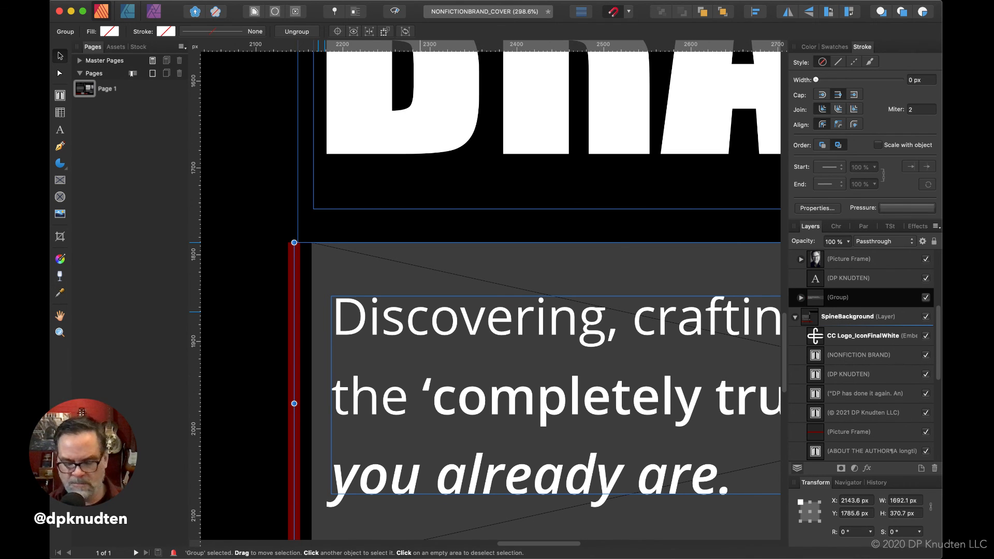
pyautogui.press('super+semicolon')
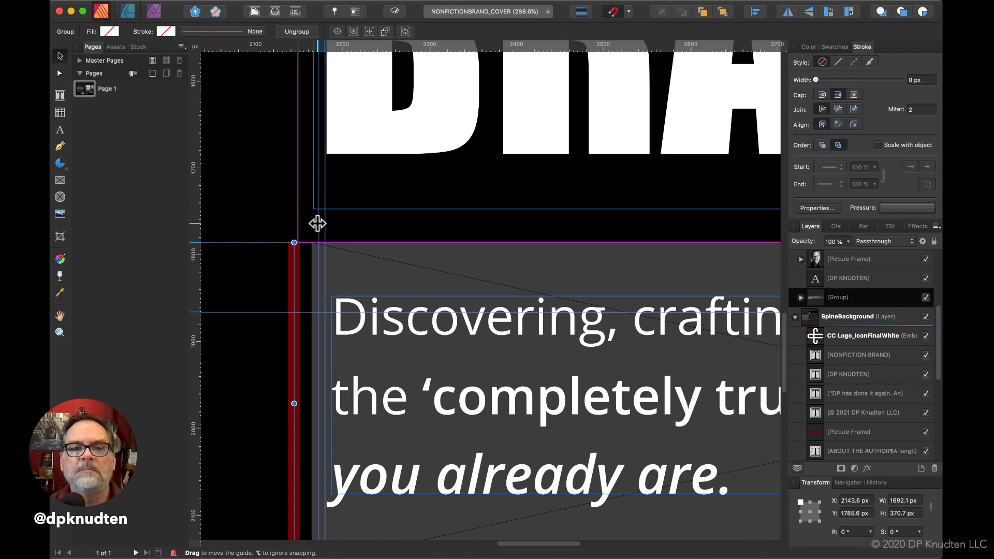
pyautogui.moveTo(318, 223); pyautogui.dragTo(192, 224)
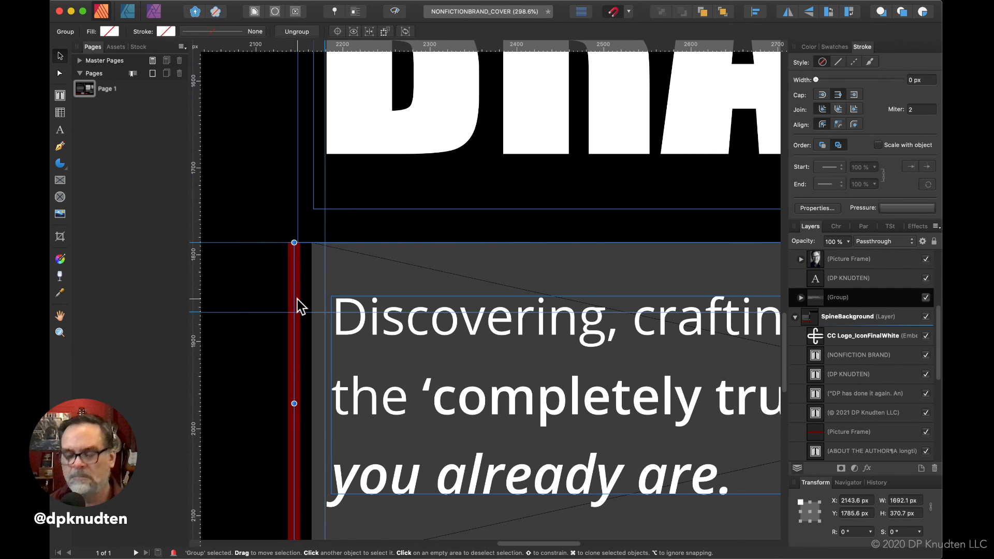
# Step: Nudge the tagline group right to X 2159.6 px so the grey box's left edge meets the title guide
pyautogui.press('Right')
pyautogui.press('Right')
pyautogui.press('Right')
pyautogui.press('Right')
pyautogui.press('Right')
pyautogui.press('Right')
pyautogui.press('Right')
pyautogui.press('Right')
pyautogui.press('Right')
pyautogui.press('Right')
pyautogui.press('Right')
pyautogui.press('Right')
pyautogui.press('Right')
pyautogui.press('Right')
pyautogui.press('Right')
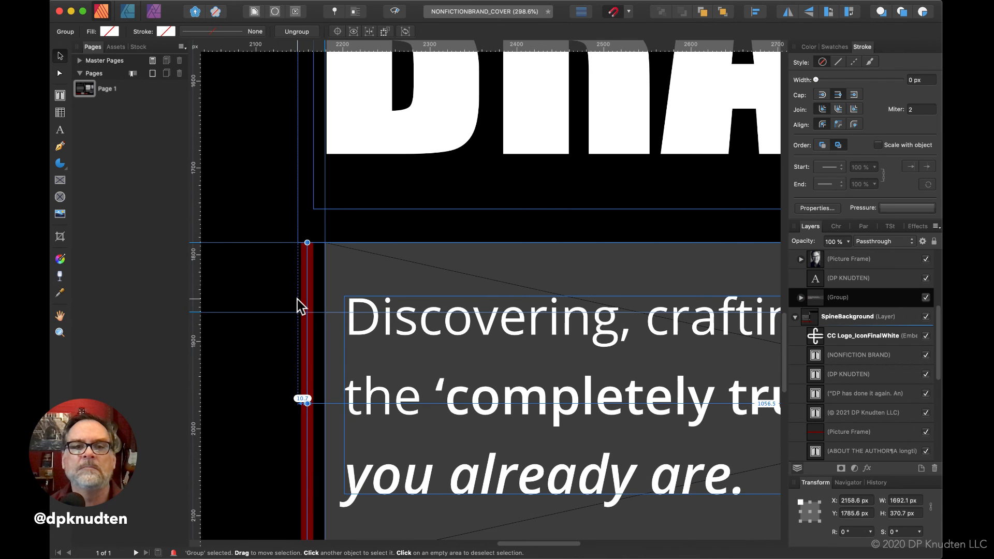
pyautogui.press('Right')
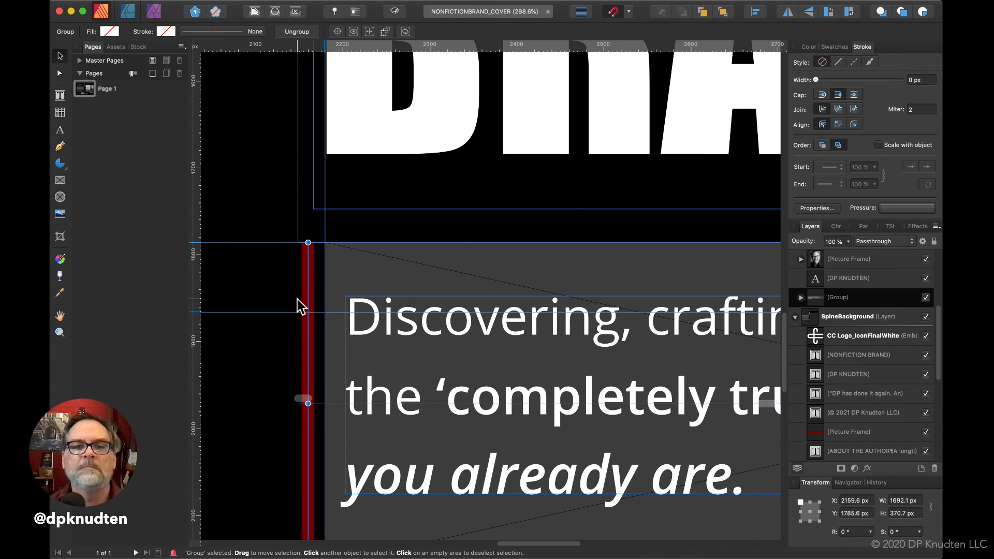
# Step: Nudge the front cover's Collaborator Publications wordmark right to X 2180.9 px to align with the vertical guide
pyautogui.scroll(-5, 301, 305)
pyautogui.scroll(-7, 303, 277)
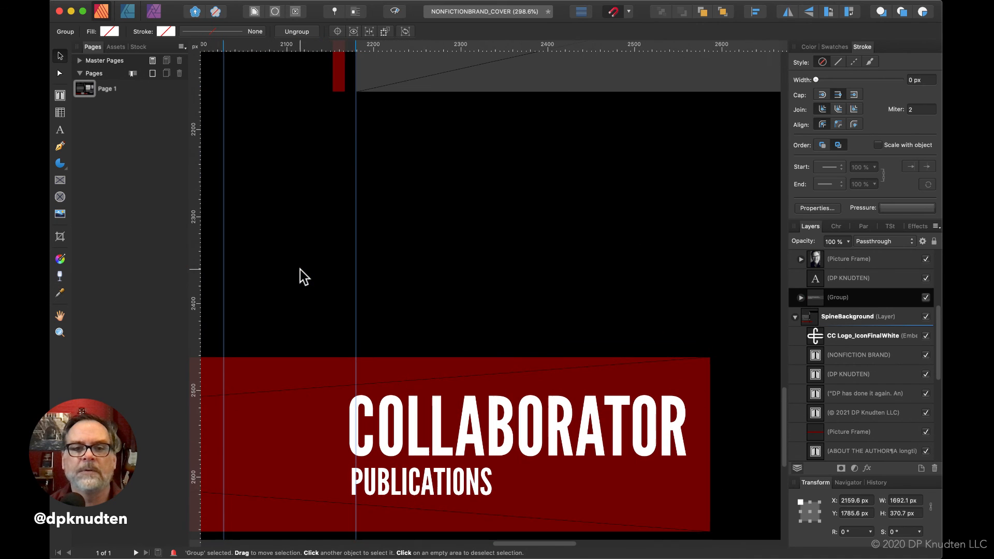
pyautogui.click(431, 446)
pyautogui.press('Right')
pyautogui.press('Right')
pyautogui.press('Right')
pyautogui.press('Right')
pyautogui.press('Right')
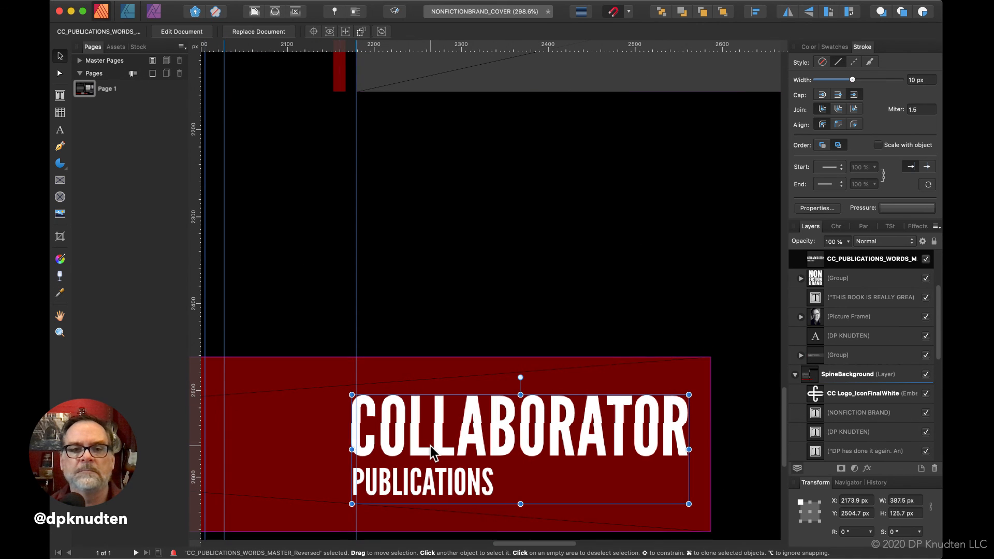
pyautogui.press('Right')
pyautogui.press('Right')
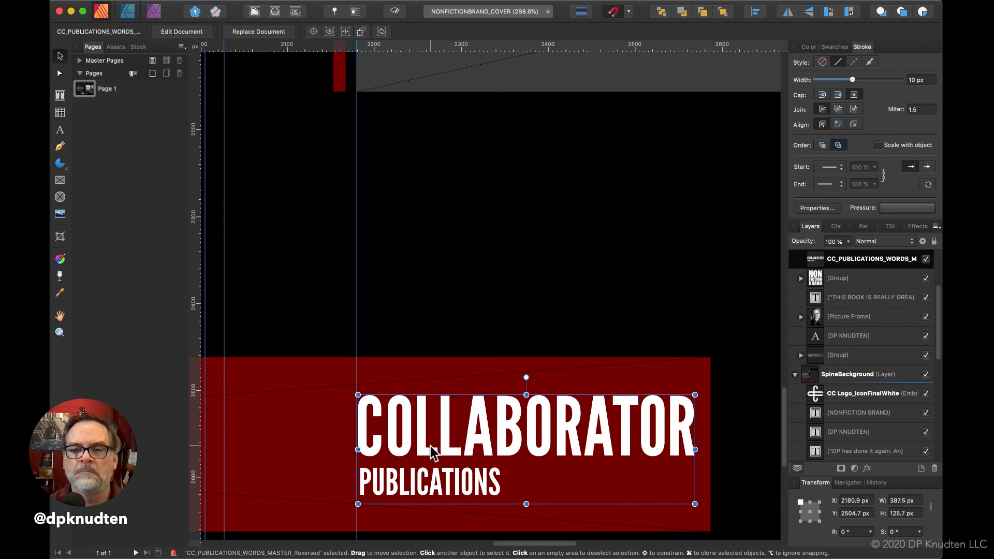
# Step: Crop the author photo frame's left side to X 3179.3 px, a width of 670.7 px, widening the gap to the title
pyautogui.hscroll(5, 431, 446)
pyautogui.scroll(5, 431, 445)
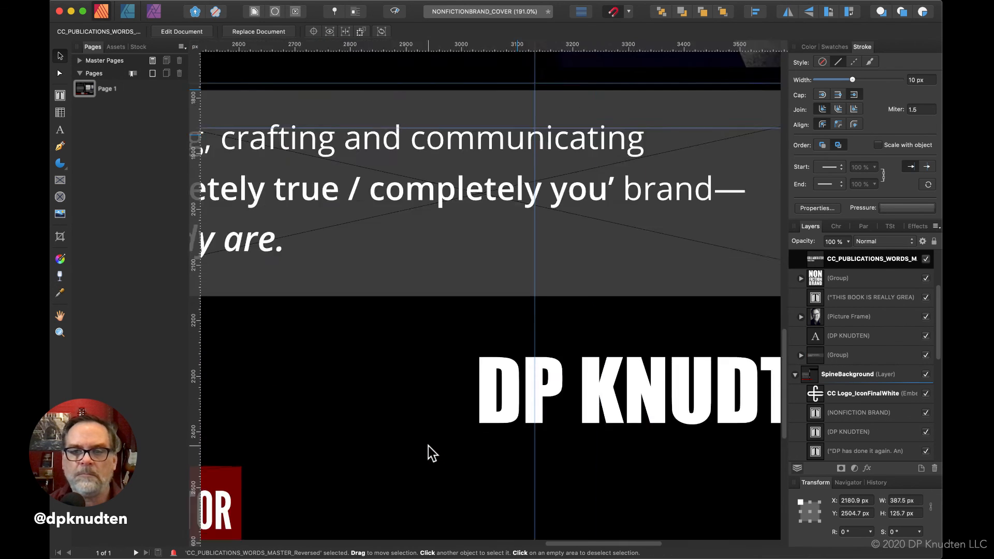
pyautogui.scroll(10, 427, 446)
pyautogui.hscroll(2, 428, 445)
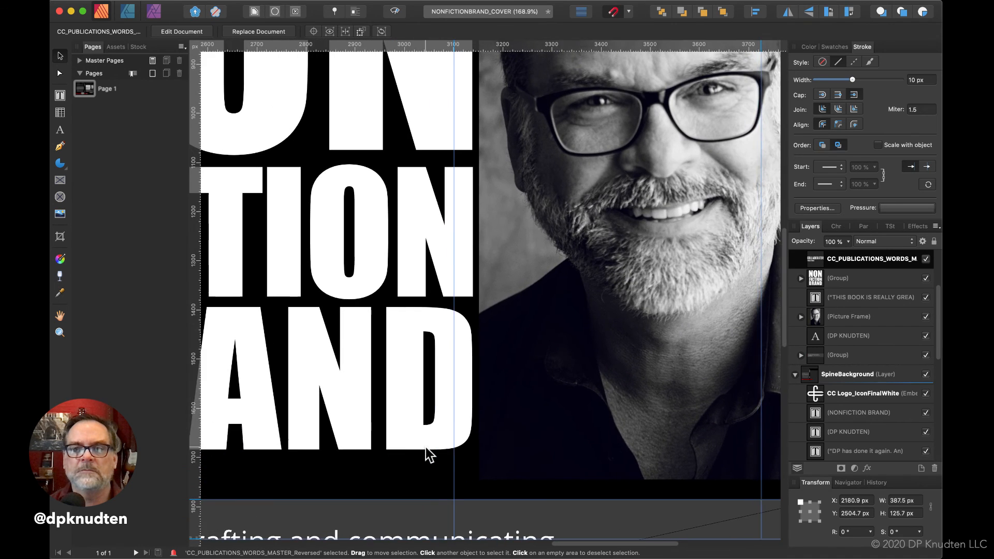
pyautogui.scroll(-3, 430, 454)
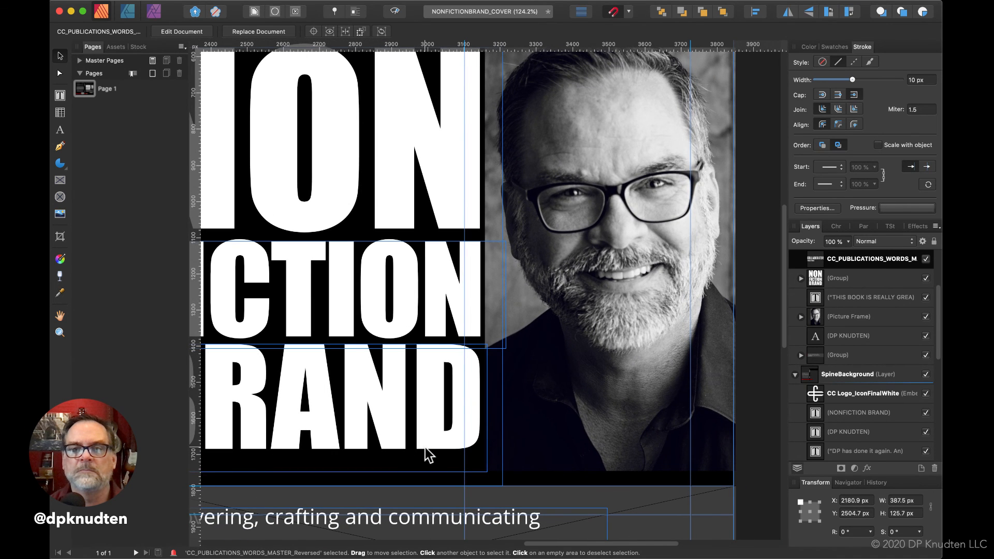
pyautogui.click(533, 373)
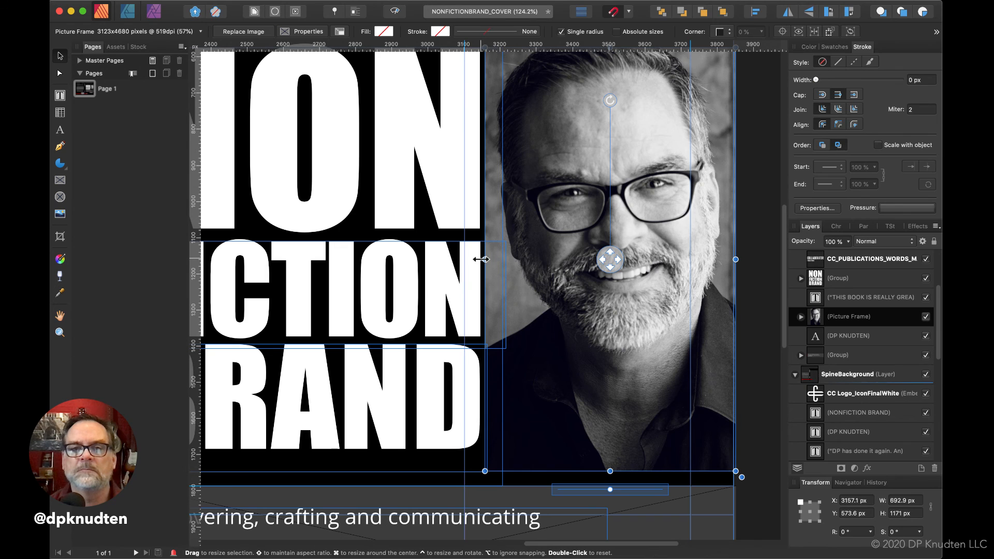
pyautogui.moveTo(483, 259); pyautogui.dragTo(493, 260)
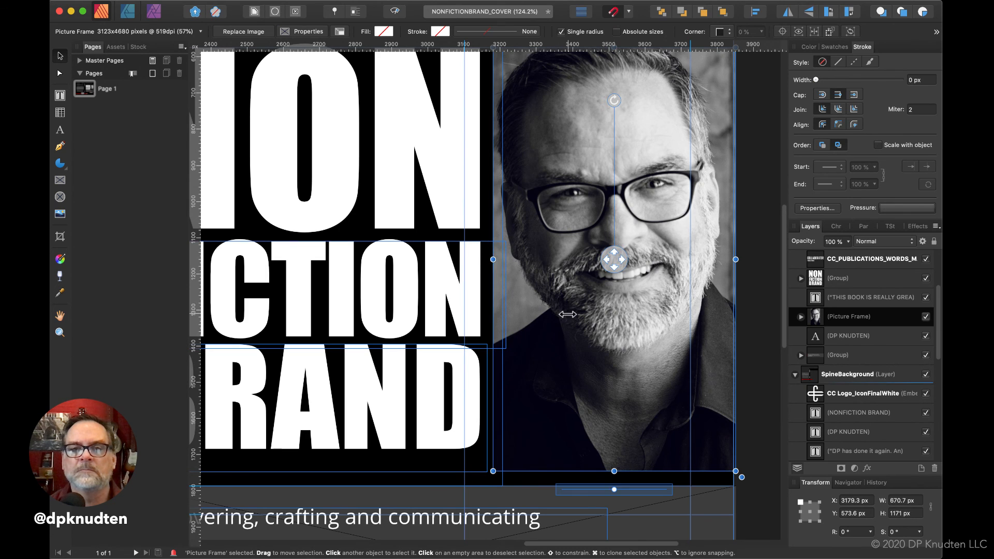
# Step: Group the front cover's review quote with its red underline and move the group down to Y 209 px
pyautogui.scroll(-3, 636, 269)
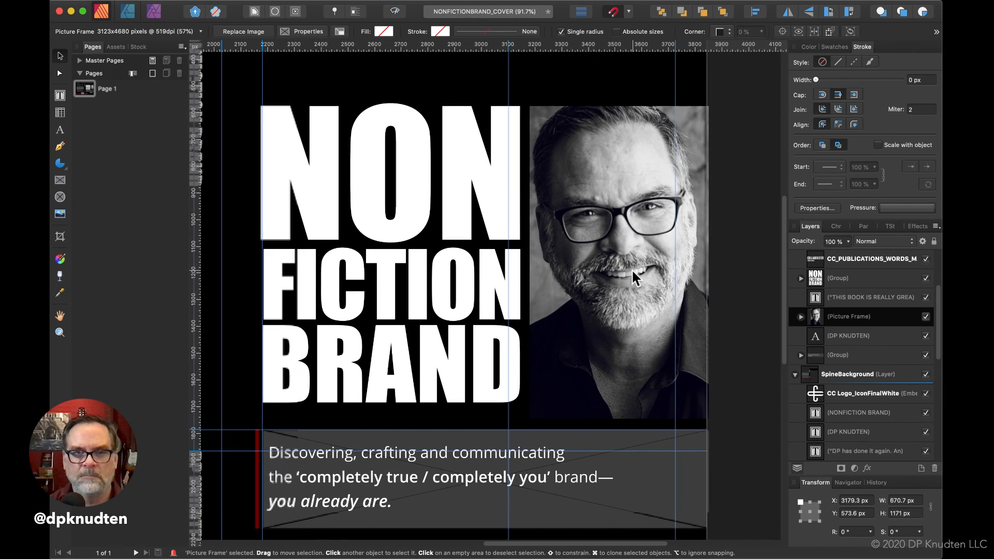
pyautogui.scroll(-5, 642, 275)
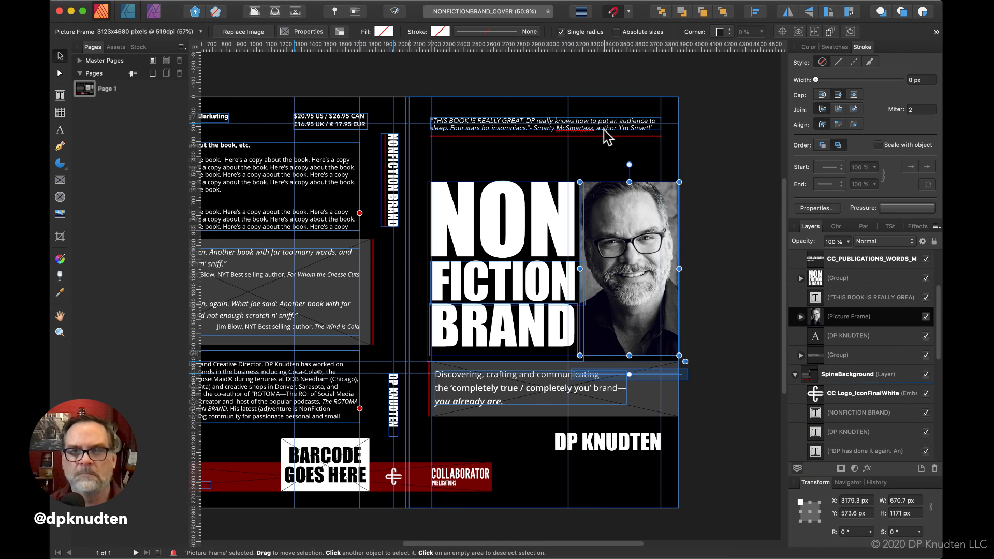
pyautogui.click(604, 129)
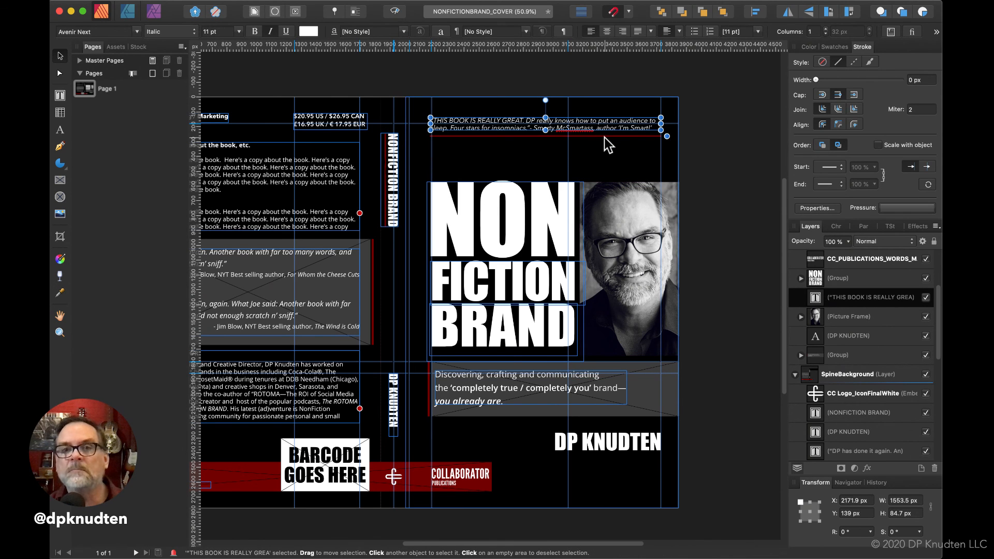
pyautogui.keyDown('shift'); pyautogui.click(604, 138); pyautogui.keyUp('shift')
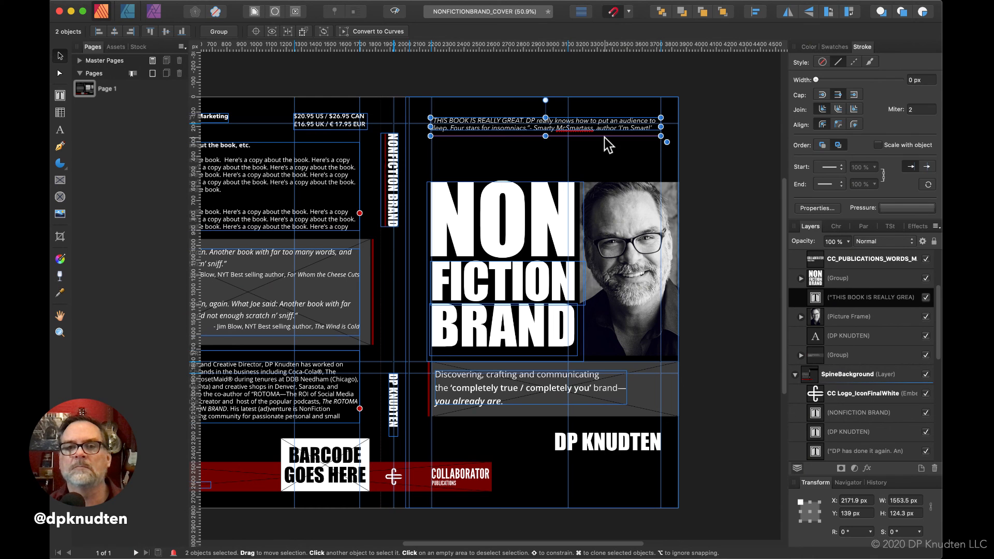
pyautogui.rightClick(604, 138)
pyautogui.click(627, 184)
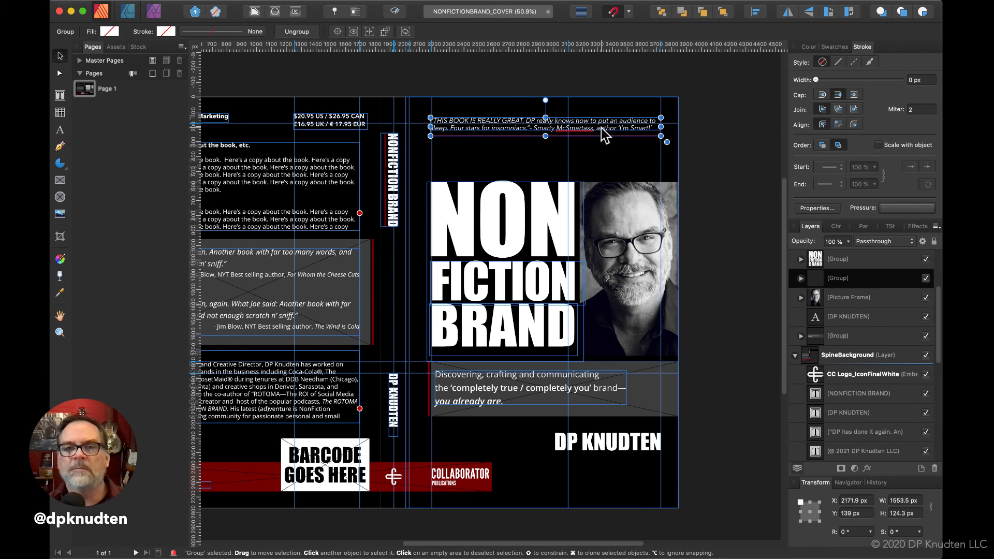
pyautogui.moveTo(608, 138); pyautogui.dragTo(602, 144)
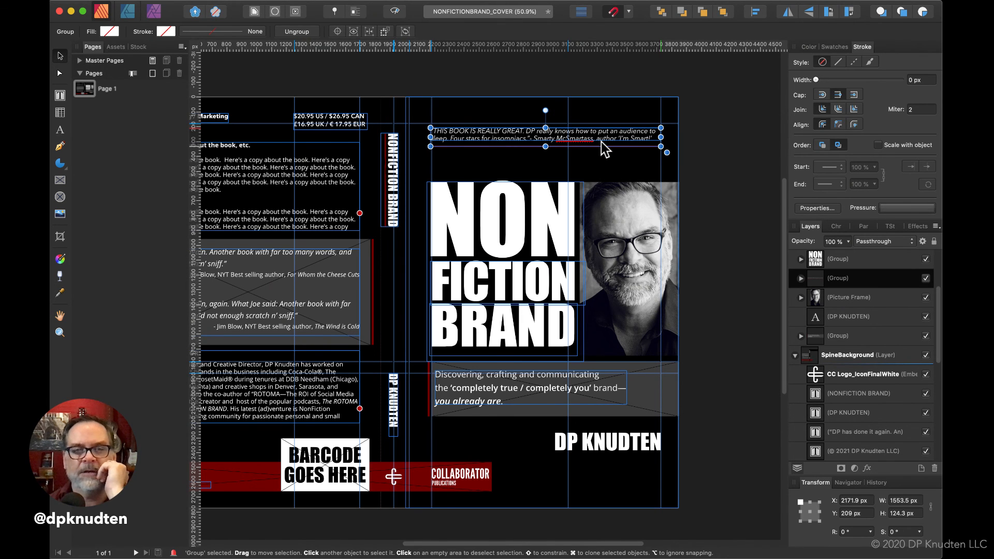
pyautogui.hscroll(-5, 601, 142)
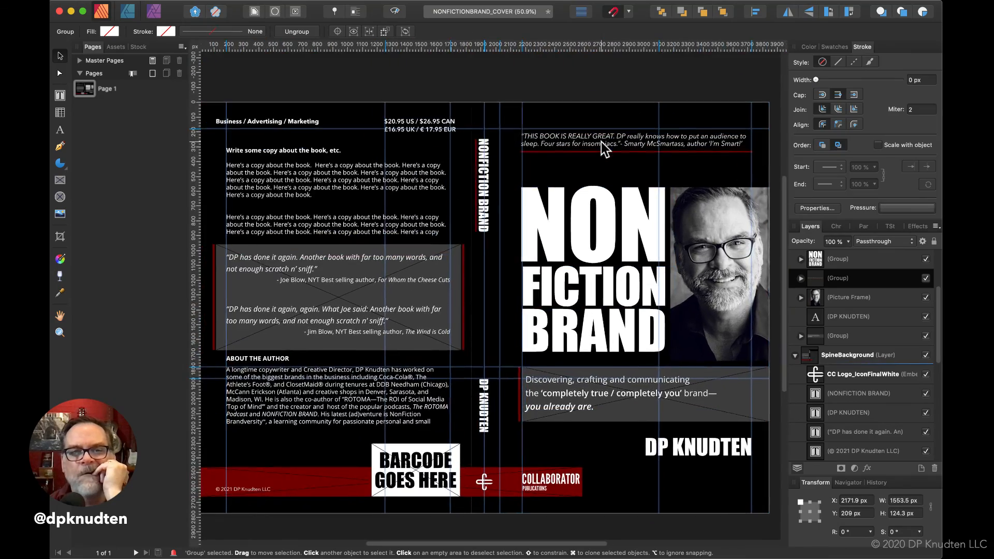
pyautogui.hscroll(-1, 601, 142)
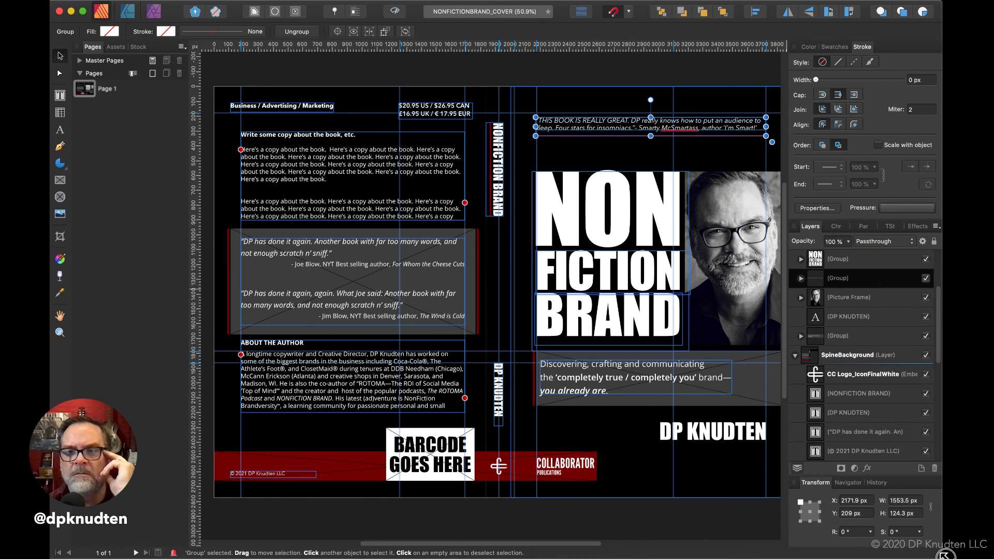
pyautogui.moveTo(937, 556)
pyautogui.mouseDown()
pyautogui.moveTo(977, 557)
pyautogui.moveTo(941, 554)
pyautogui.mouseUp()
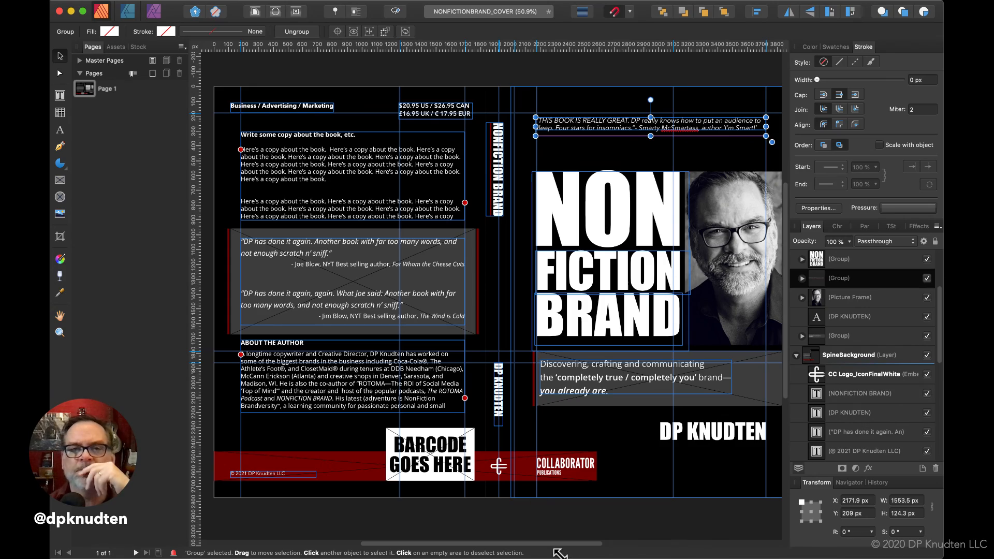
pyautogui.hscroll(2, 532, 472)
pyautogui.hscroll(-2, 531, 472)
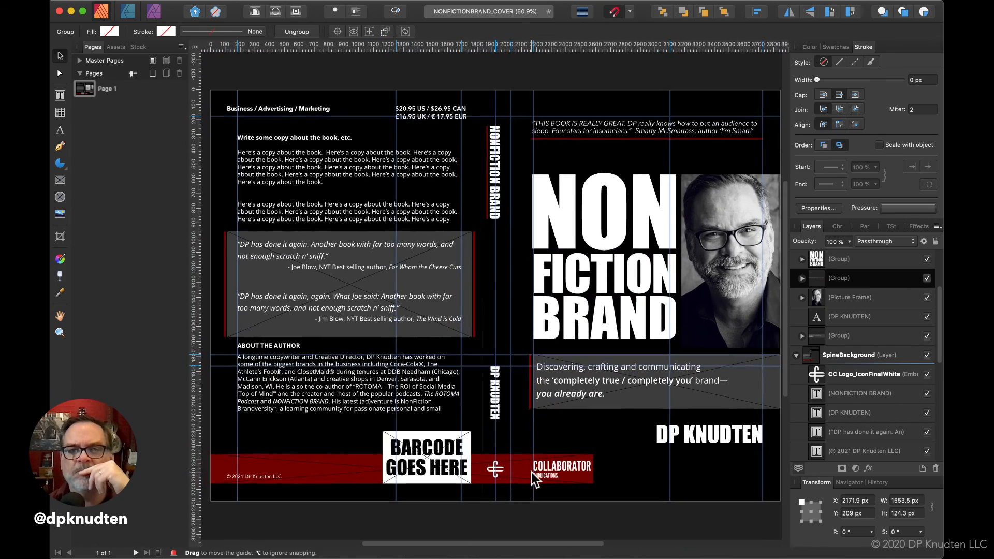
pyautogui.scroll(-1, 531, 473)
pyautogui.scroll(1, 532, 472)
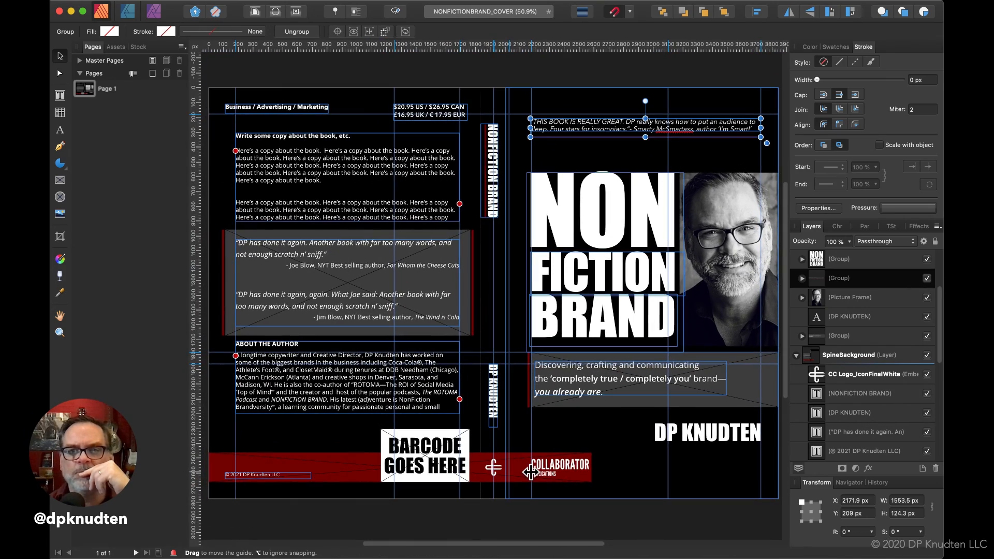
pyautogui.scroll(-1, 531, 472)
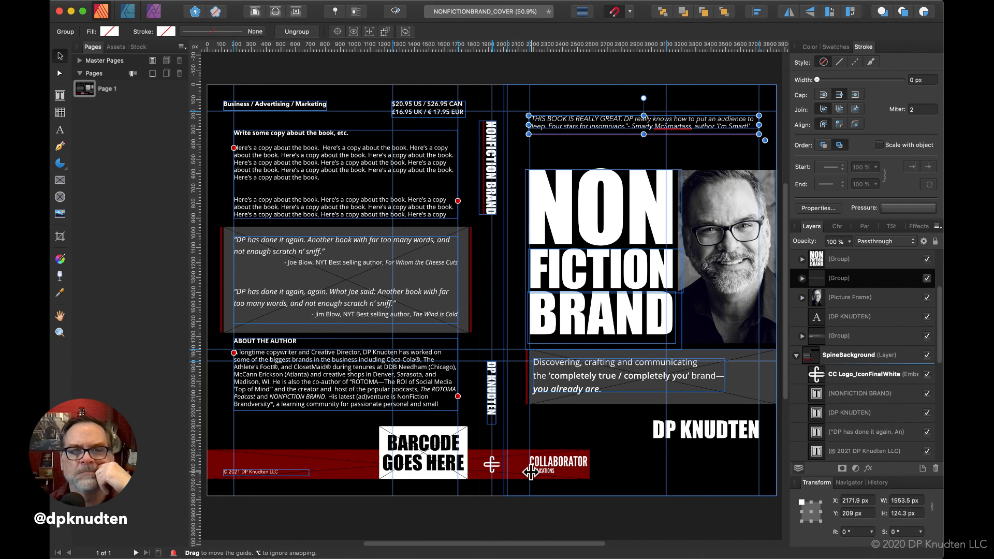
# Step: Start exporting the cover, open Preflight for its errors, and lengthen the ABOUT THE AUTHOR text frame to 570.4 px high to fit its overflow
pyautogui.press('alt+shift+super+s')
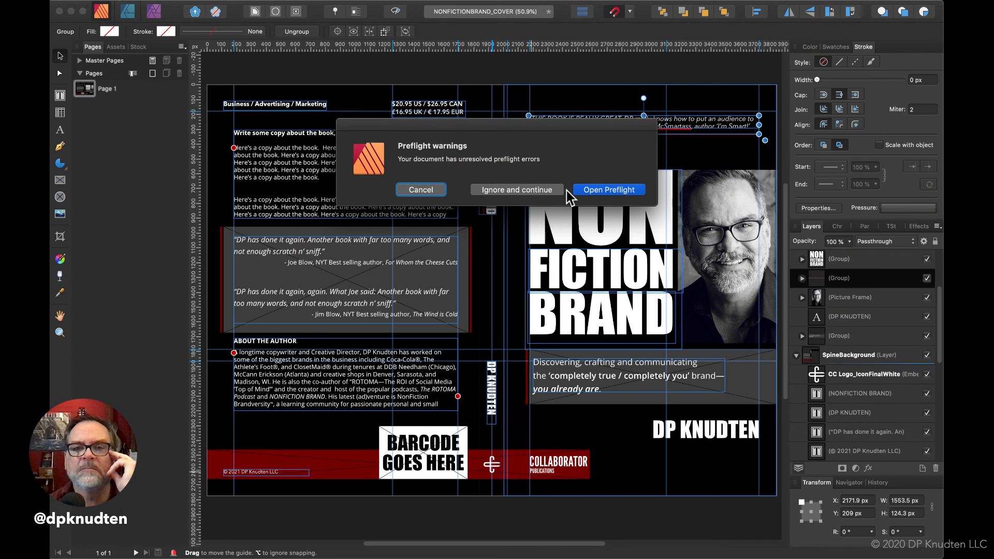
pyautogui.click(590, 189)
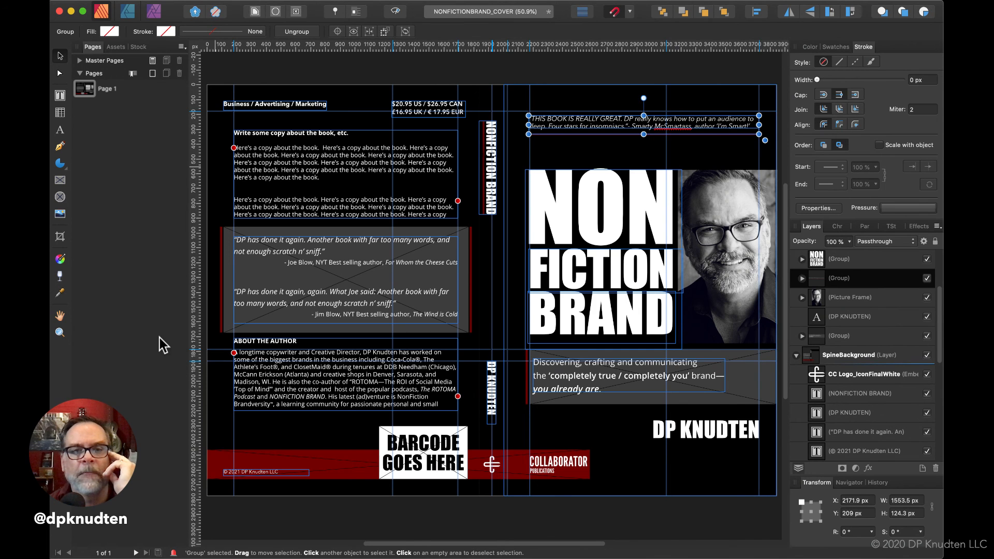
pyautogui.click(273, 378)
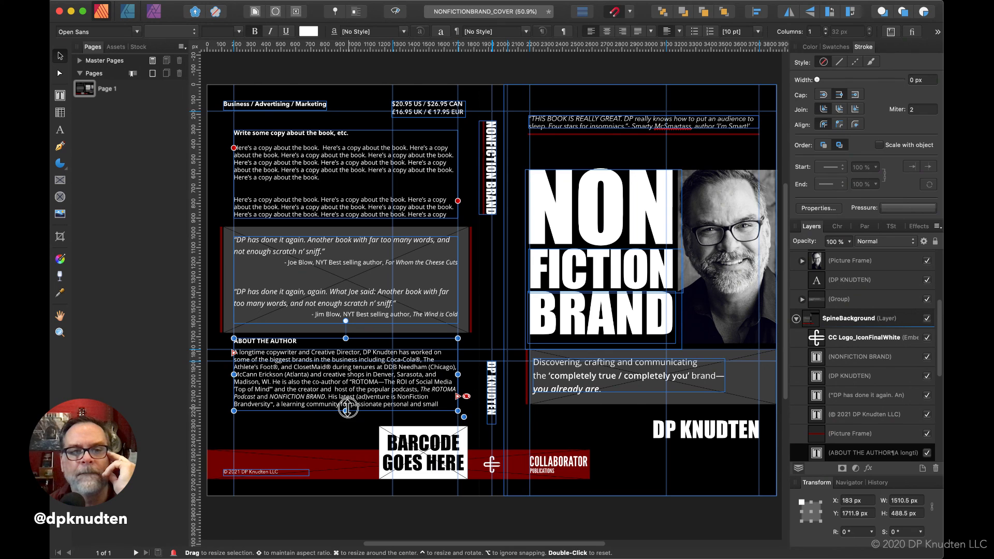
pyautogui.moveTo(345, 410); pyautogui.dragTo(347, 420)
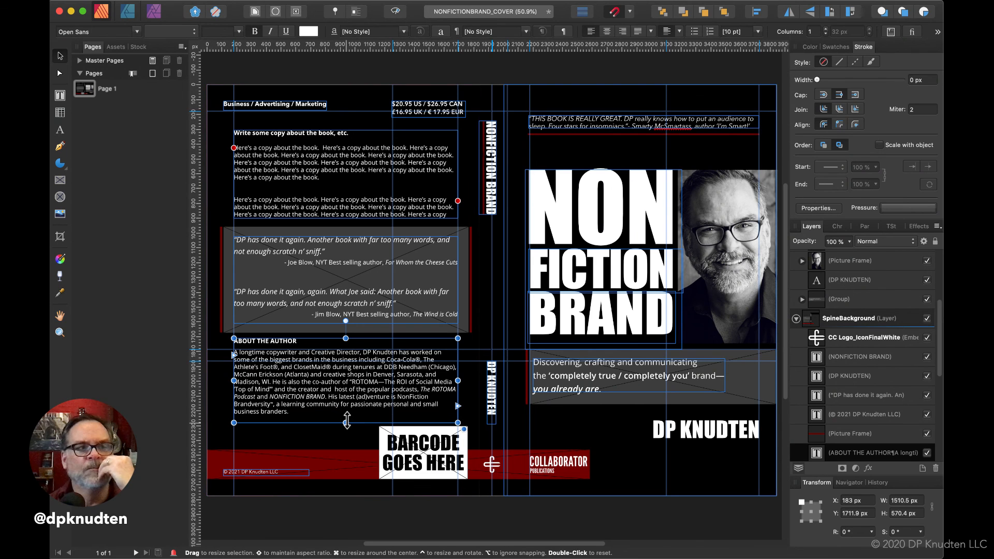
# Step: Lengthen the back cover's upper copy frame to 650.1 px high to fit its text and nudge it up to Y 259.1 px
pyautogui.click(325, 194)
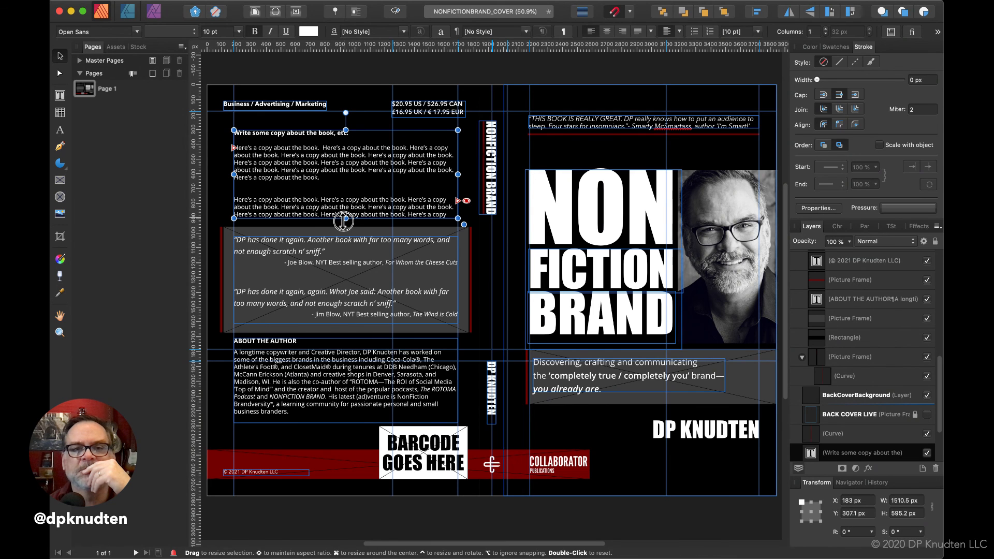
pyautogui.moveTo(344, 218); pyautogui.dragTo(343, 226)
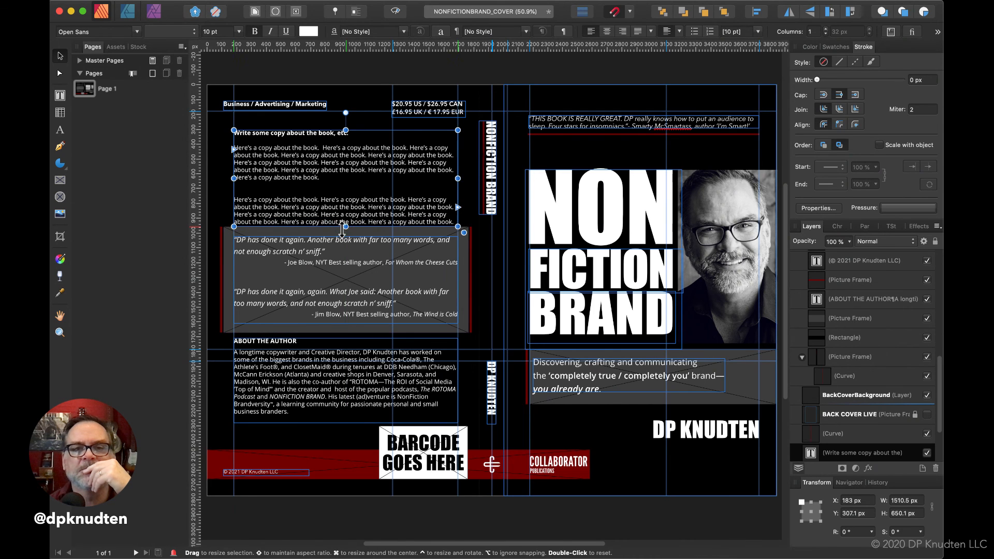
pyautogui.press('Up')
pyautogui.press('Up')
pyautogui.press('Up')
pyautogui.press('Up')
pyautogui.press('Up')
pyautogui.press('Up')
pyautogui.press('Up')
pyautogui.press('Up')
pyautogui.press('Up')
pyautogui.press('Up')
pyautogui.press('Up')
pyautogui.press('Up')
pyautogui.press('Up')
pyautogui.press('Up')
pyautogui.press('Up')
pyautogui.press('Up')
pyautogui.press('Up')
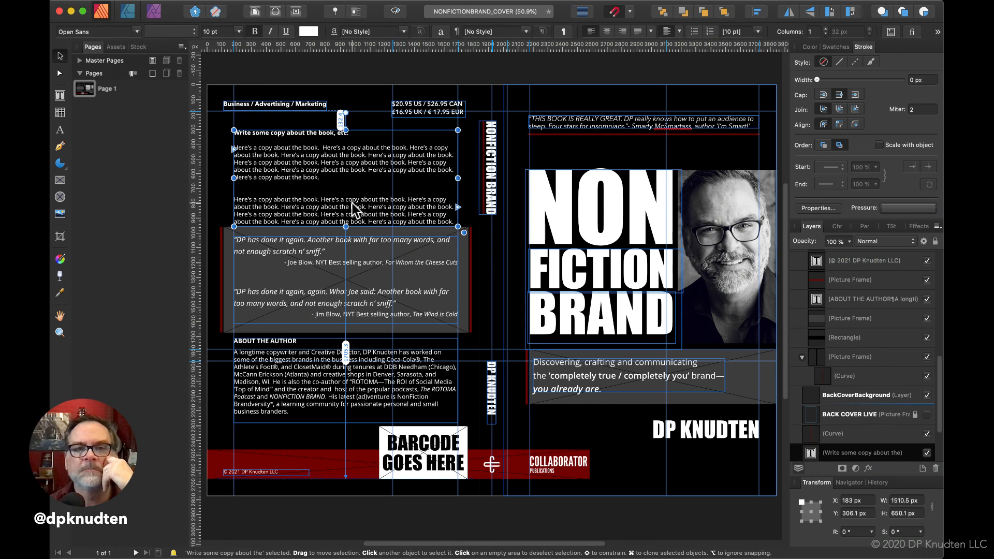
pyautogui.press('Up')
pyautogui.press('Up')
pyautogui.press('Up')
pyautogui.press('Up')
pyautogui.press('Up')
pyautogui.press('Up')
pyautogui.press('Up')
pyautogui.press('Up')
pyautogui.press('Up')
pyautogui.press('Up')
pyautogui.press('Up')
pyautogui.press('Up')
pyautogui.press('Up')
pyautogui.press('Up')
pyautogui.press('Up')
pyautogui.press('Up')
pyautogui.press('Up')
pyautogui.press('Up')
pyautogui.press('Up')
pyautogui.press('Up')
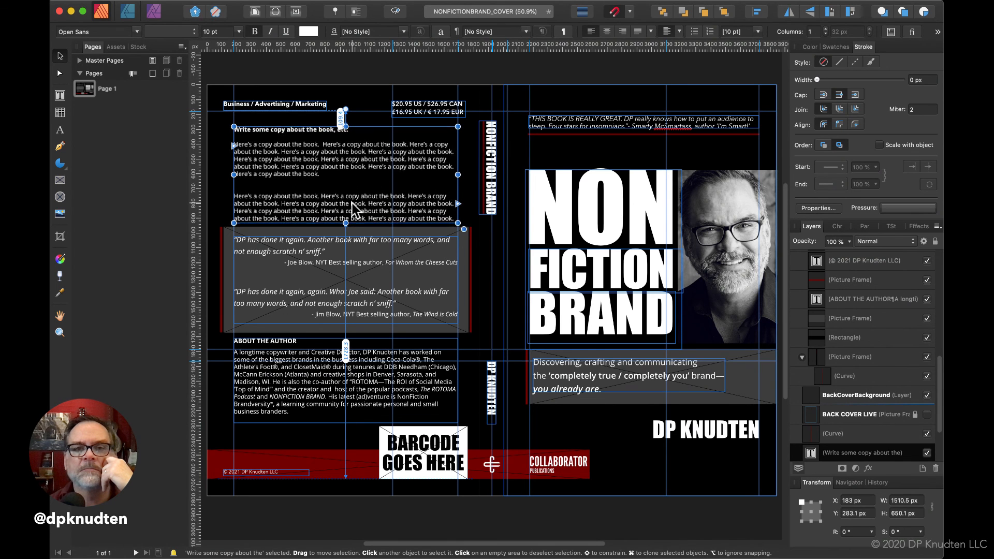
pyautogui.press('Up')
pyautogui.press('Up')
pyautogui.press('Up')
pyautogui.press('Up')
pyautogui.press('Up')
pyautogui.press('Up')
pyautogui.press('Up')
pyautogui.press('Up')
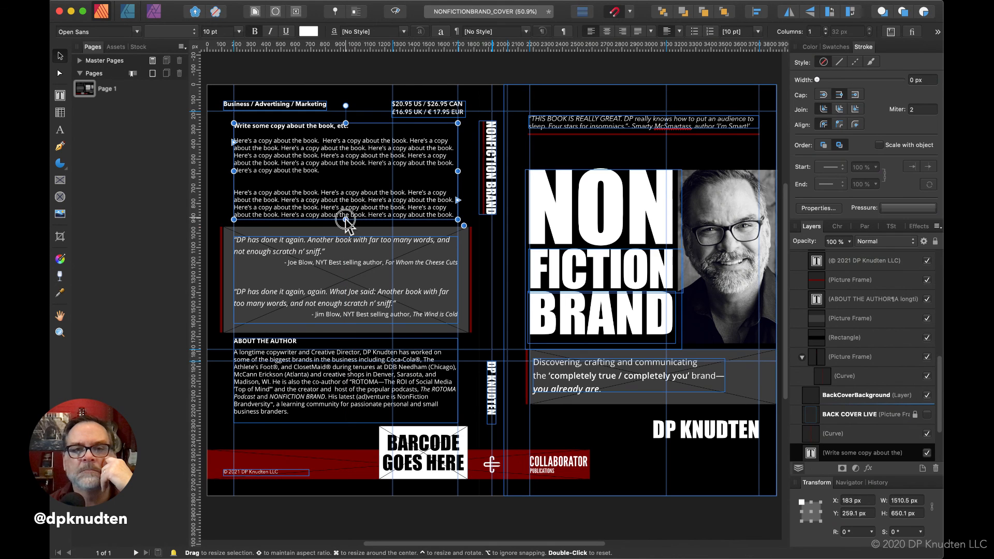
# Step: Extend the upper copy frame's bottom edge to a height of 698.1 px and nudge the frame up to Y 250.1 px
pyautogui.moveTo(345, 220); pyautogui.dragTo(345, 226)
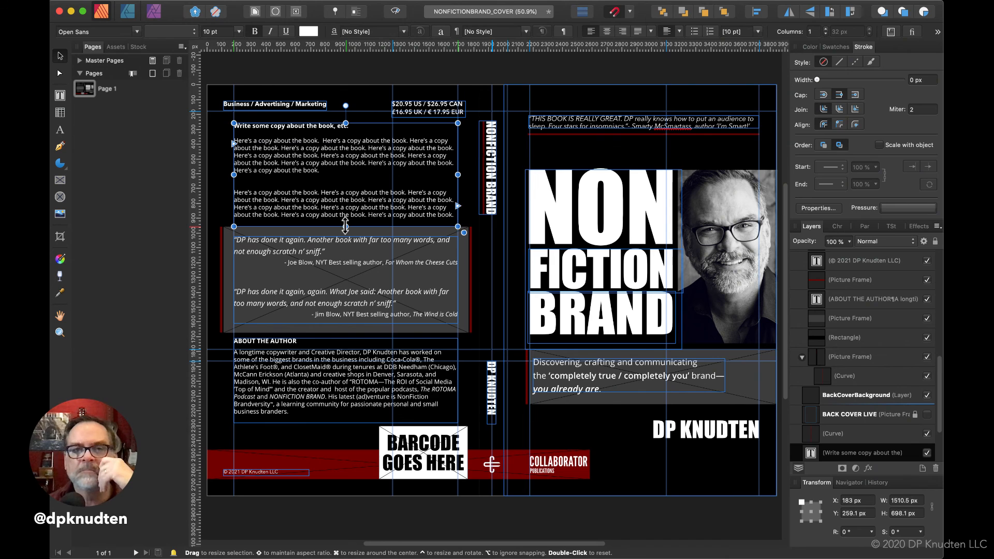
pyautogui.press('Up')
pyautogui.press('Up')
pyautogui.press('Up')
pyautogui.press('Up')
pyautogui.press('Up')
pyautogui.press('Up')
pyautogui.press('Up')
pyautogui.press('Up')
pyautogui.press('Up')
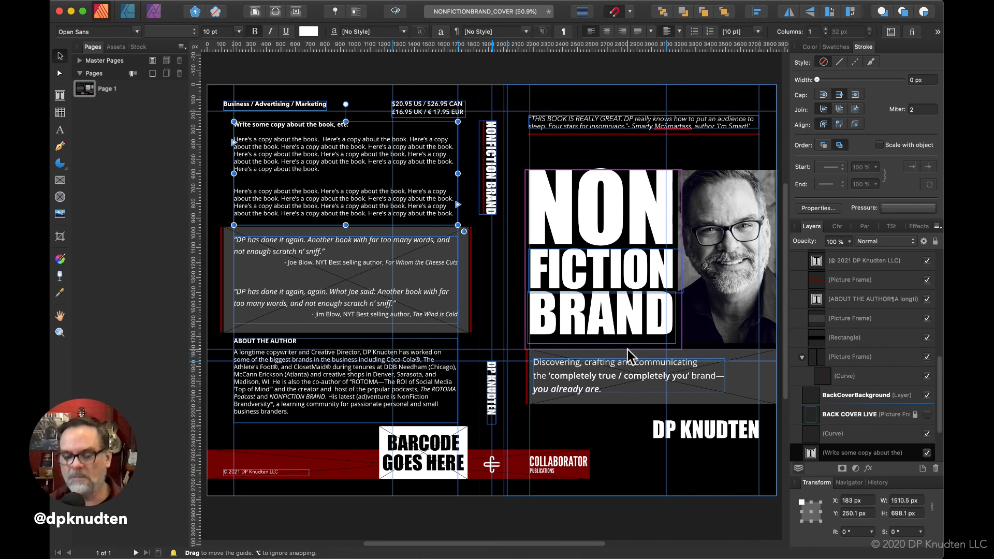
# Step: Print the entire cover on the HP LaserJet 3050 using US Letter paper with the fit type set to Fit to Printable
pyautogui.press('super+p')
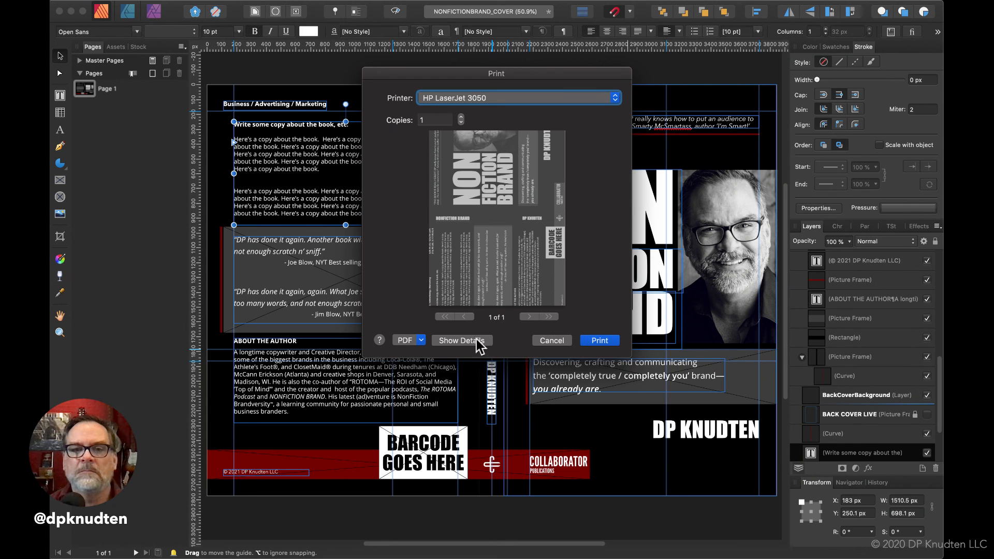
pyautogui.click(459, 341)
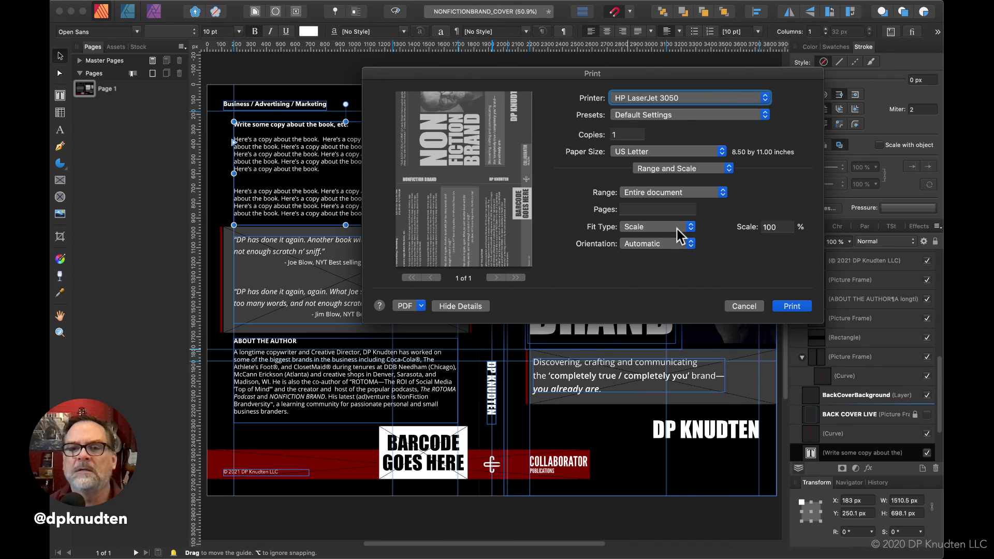
pyautogui.click(691, 227)
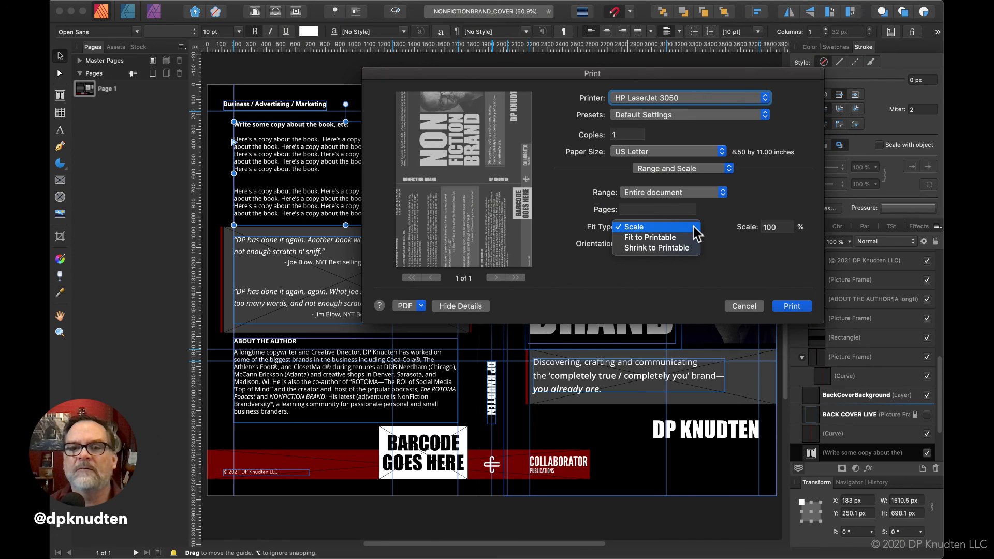
pyautogui.click(673, 237)
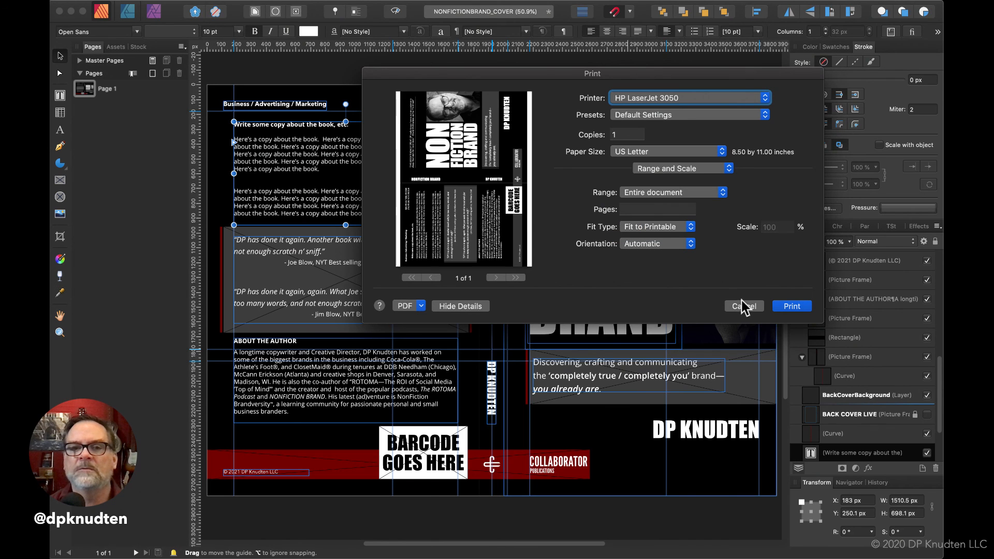
pyautogui.click(791, 307)
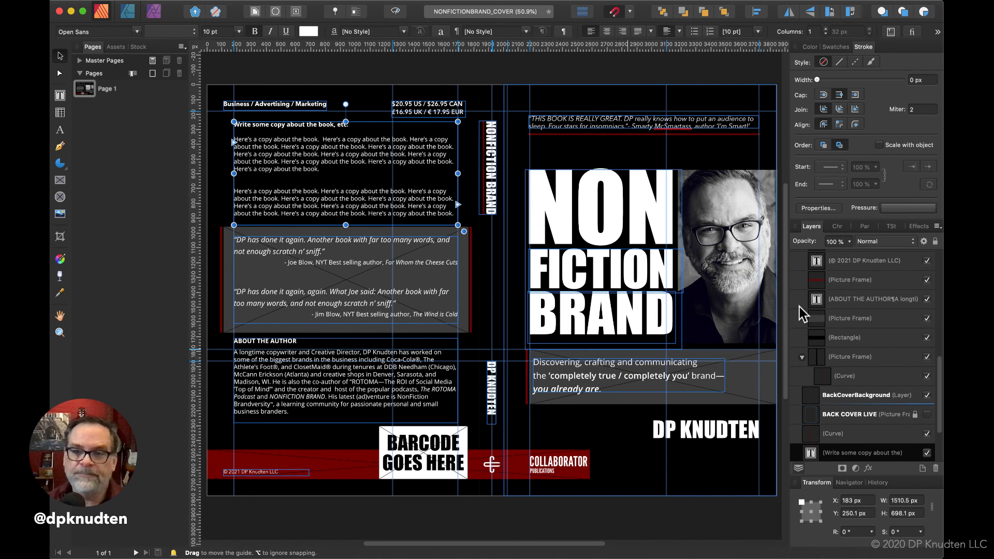